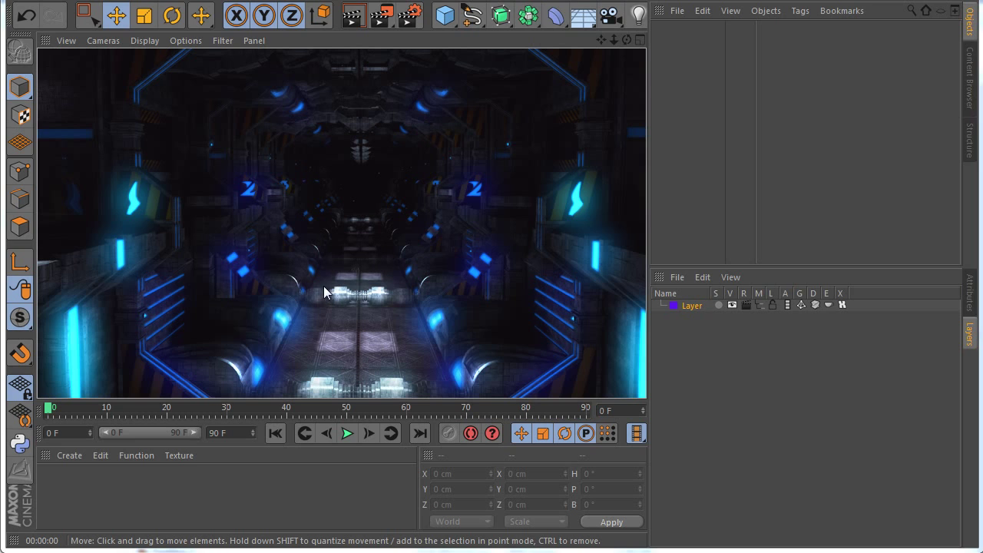
{"action": "key", "text": "ctrl+r"}
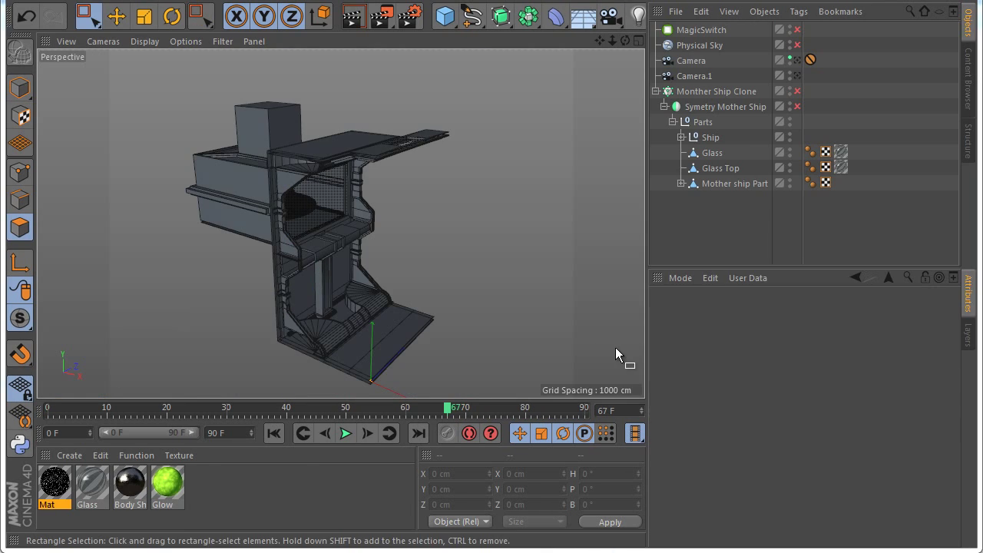
Select the fan-shaped polygons capping the near end of the rounded strip along the Mother ship Part's roof edge
{"action": "left_click", "coordinate": [716, 184]}
{"action": "scroll", "coordinate": [387, 178], "scroll_direction": "up", "scroll_amount": 5}
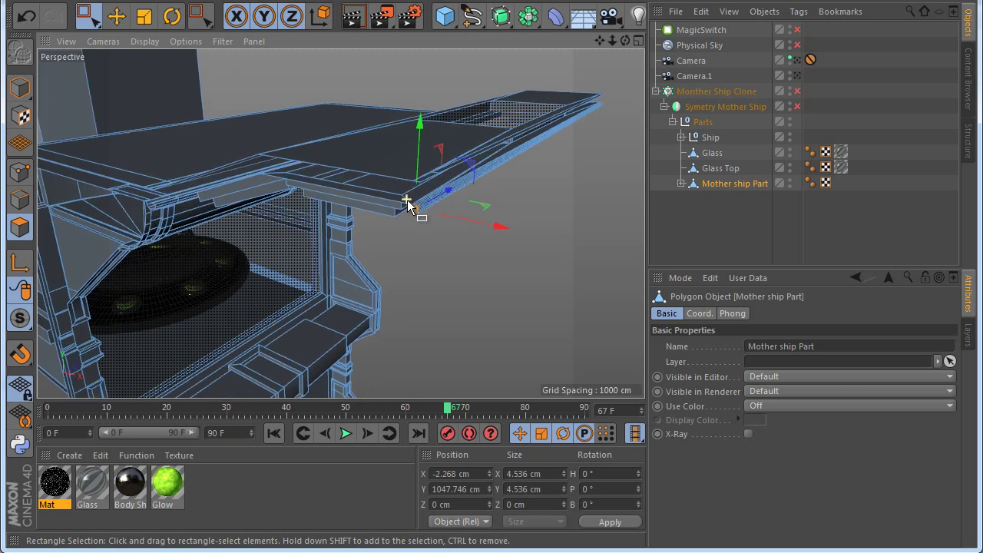
{"action": "scroll", "coordinate": [408, 203], "scroll_direction": "up", "scroll_amount": 4}
{"action": "scroll", "coordinate": [495, 345], "scroll_direction": "up", "scroll_amount": 2}
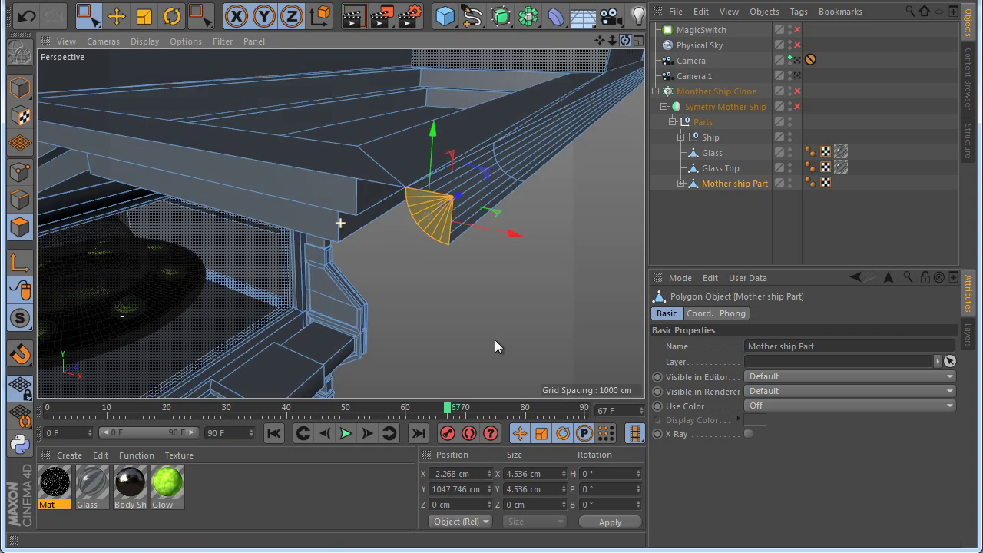
{"action": "scroll", "coordinate": [492, 339], "scroll_direction": "up", "scroll_amount": 5}
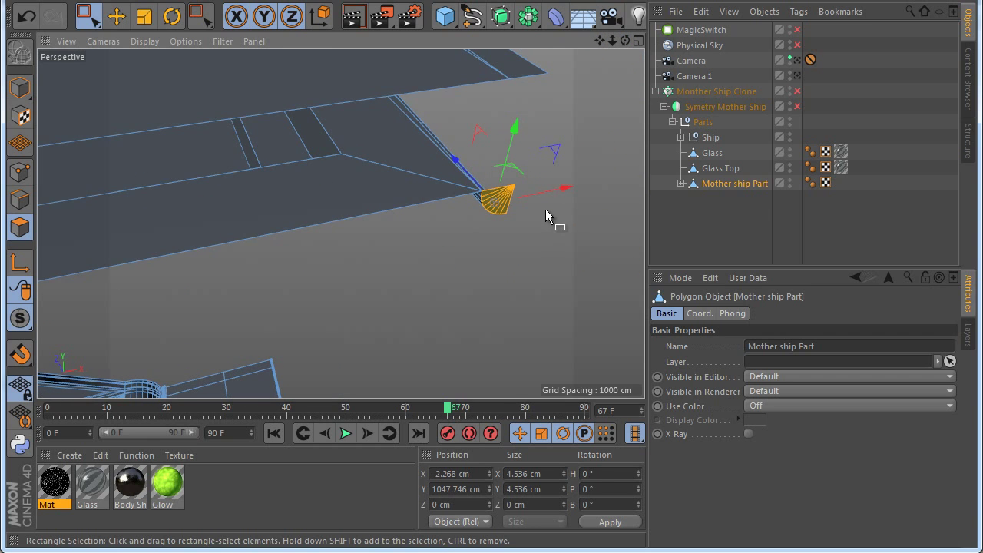
{"action": "left_click", "coordinate": [545, 210]}
{"action": "scroll", "coordinate": [449, 156], "scroll_direction": "down", "scroll_amount": 6}
Delete the fan-shaped polygons capping the opposite end of the rounded roof-edge strip
{"action": "left_click_drag", "start_coordinate": [626, 41], "coordinate": [490, 339]}
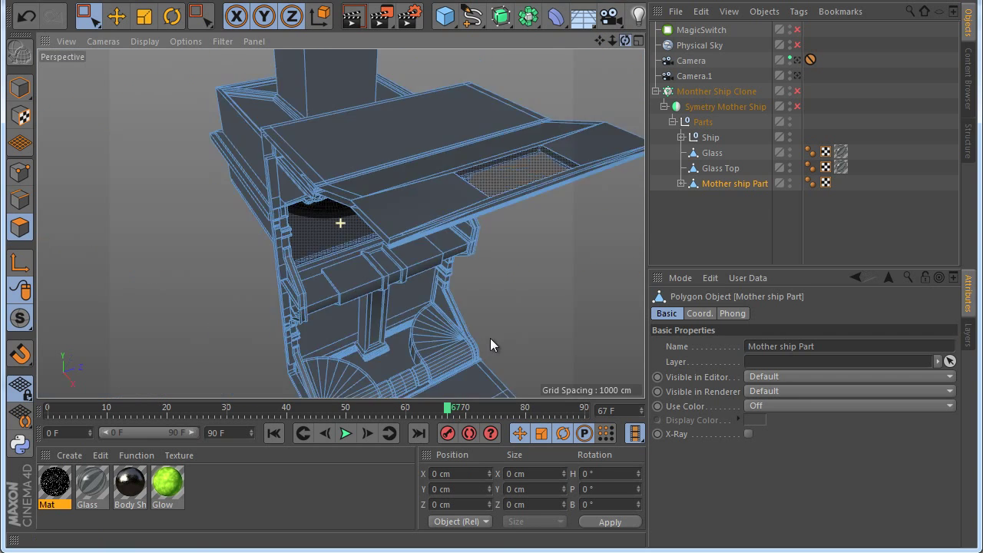
{"action": "scroll", "coordinate": [492, 338], "scroll_direction": "down", "scroll_amount": 6}
{"action": "scroll", "coordinate": [469, 339], "scroll_direction": "up", "scroll_amount": 9}
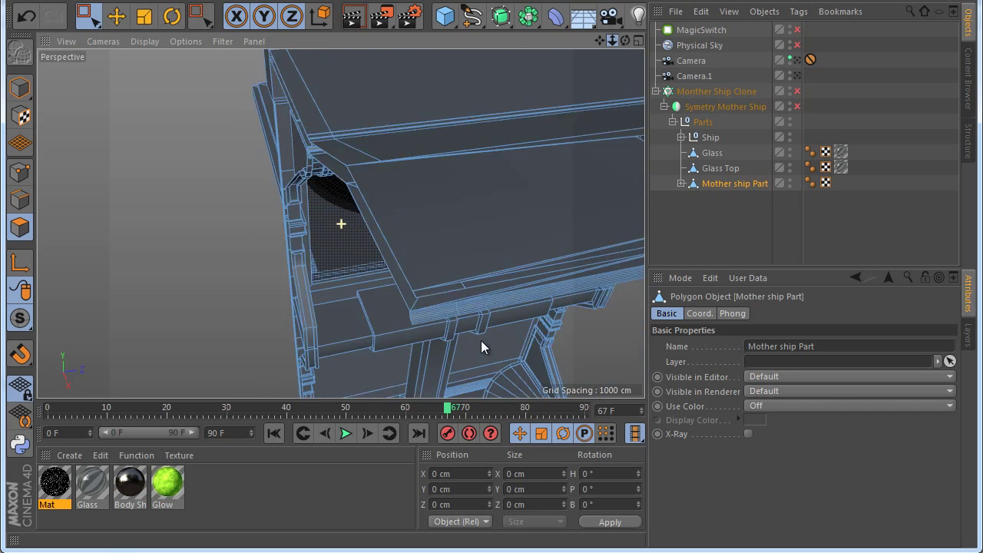
{"action": "right_click_drag", "start_coordinate": [481, 340], "coordinate": [430, 338], "text": "alt"}
{"action": "middle_click_drag", "start_coordinate": [341, 223], "coordinate": [511, 359], "text": "alt"}
{"action": "scroll", "coordinate": [345, 174], "scroll_direction": "up", "scroll_amount": 4}
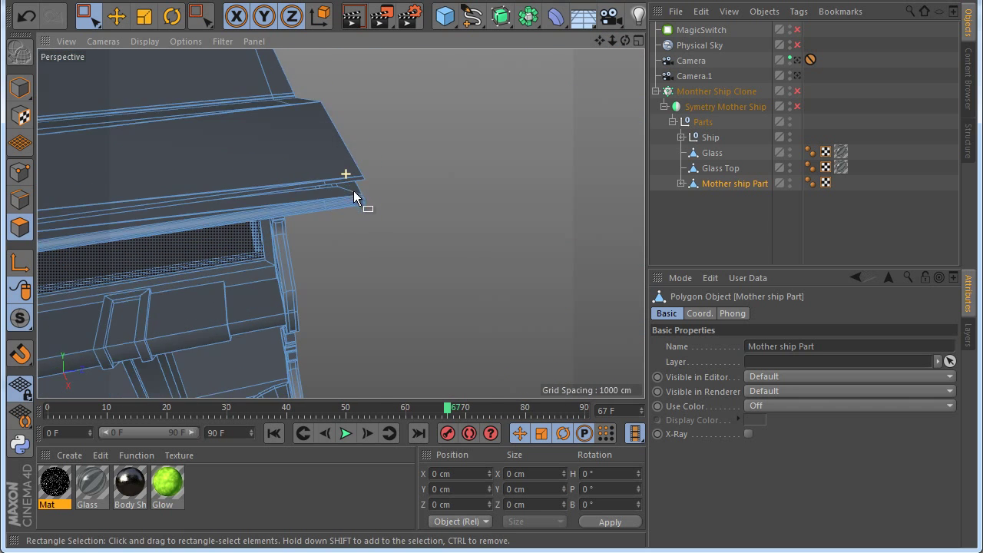
{"action": "scroll", "coordinate": [361, 199], "scroll_direction": "up", "scroll_amount": 8}
{"action": "left_click_drag", "start_coordinate": [379, 132], "coordinate": [508, 340]}
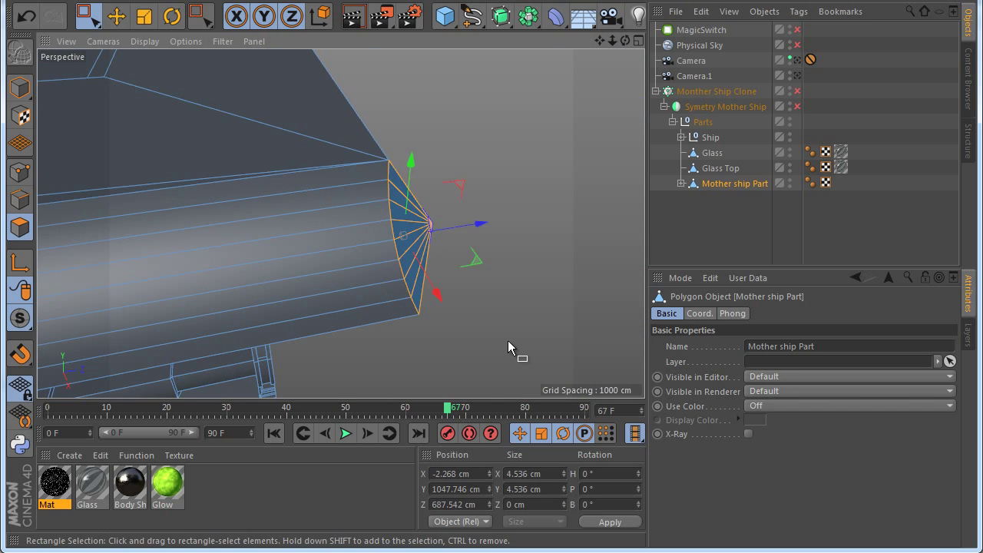
{"action": "key", "text": "Delete"}
Examine the open end of the roof strip and the whole Mother ship Part from several distances and angles
{"action": "left_click_drag", "start_coordinate": [626, 41], "coordinate": [491, 339]}
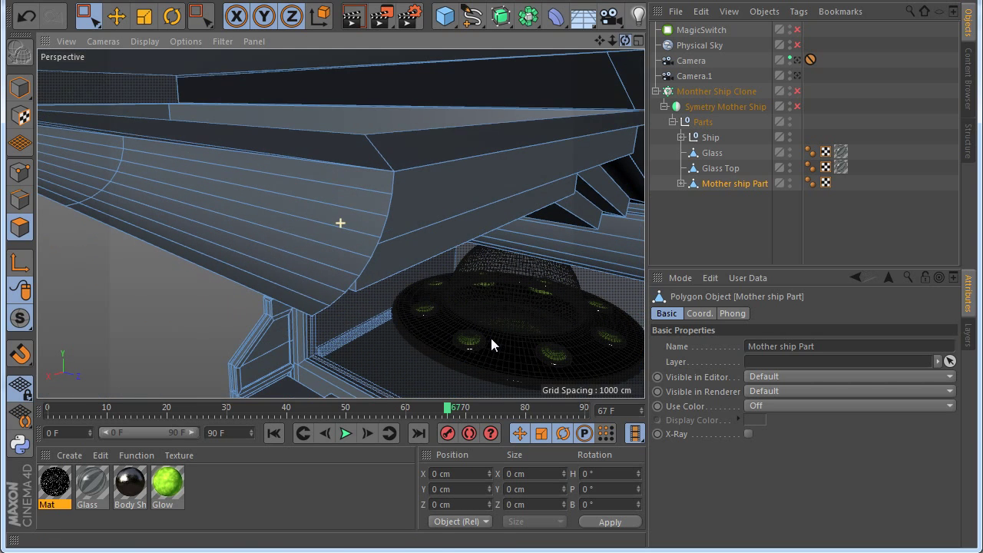
{"action": "scroll", "coordinate": [393, 206], "scroll_direction": "down", "scroll_amount": 4}
{"action": "scroll", "coordinate": [489, 225], "scroll_direction": "down", "scroll_amount": 5}
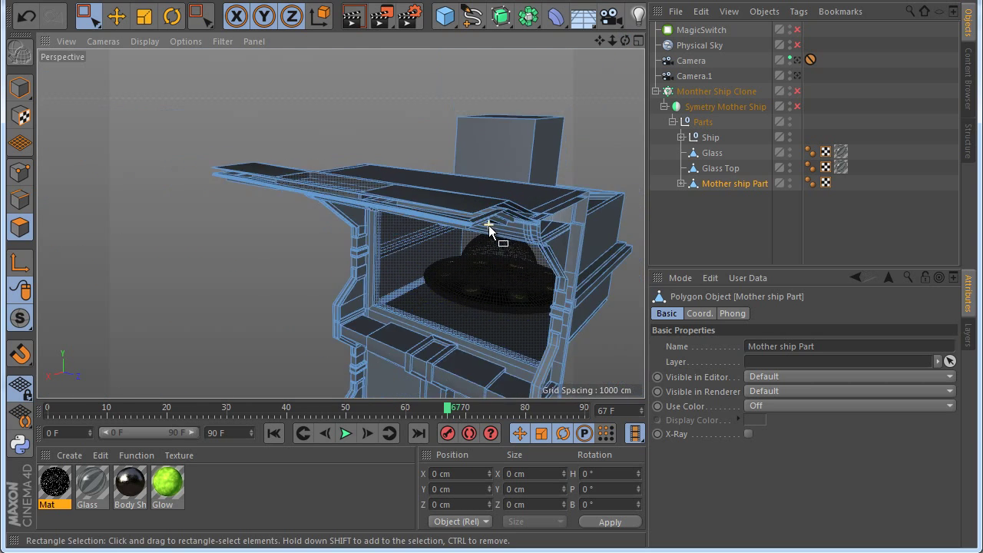
{"action": "scroll", "coordinate": [490, 225], "scroll_direction": "down", "scroll_amount": 5}
{"action": "left_click_drag", "start_coordinate": [626, 41], "coordinate": [453, 330]}
{"action": "scroll", "coordinate": [436, 241], "scroll_direction": "down", "scroll_amount": 4}
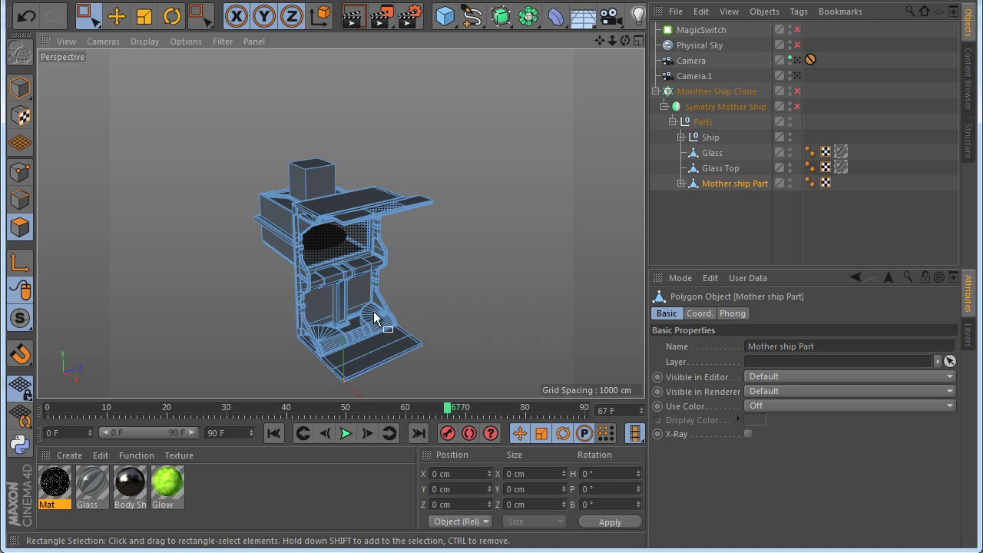
{"action": "key", "text": "ctrl+shift+z"}
{"action": "key", "text": "ctrl+shift+z"}
{"action": "key", "text": "ctrl+shift+z"}
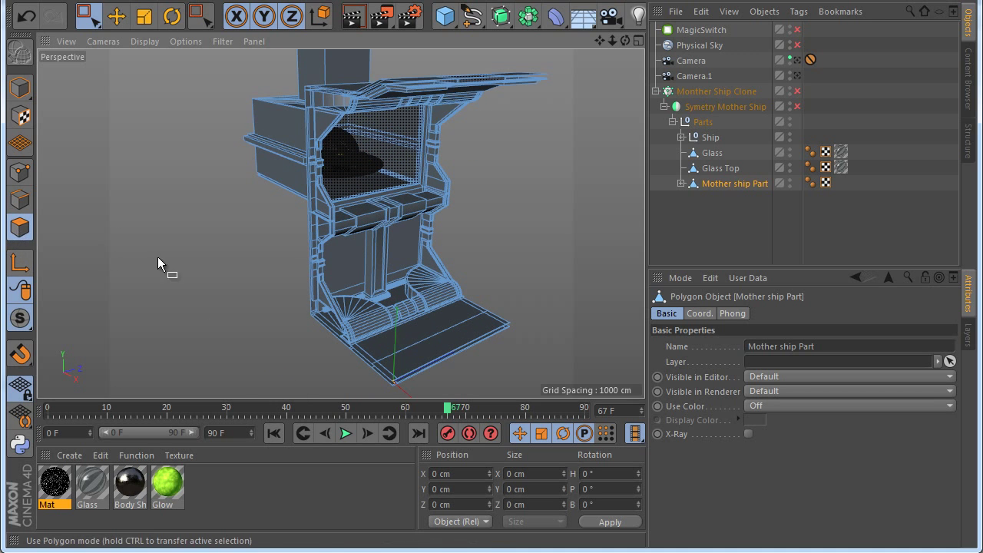
{"action": "key", "text": "ctrl+shift+z"}
Move Mother ship Part and its Bevel out of the Monther Ship Clone hierarchy to the top level, and collapse that hierarchy
{"action": "left_click", "coordinate": [711, 227]}
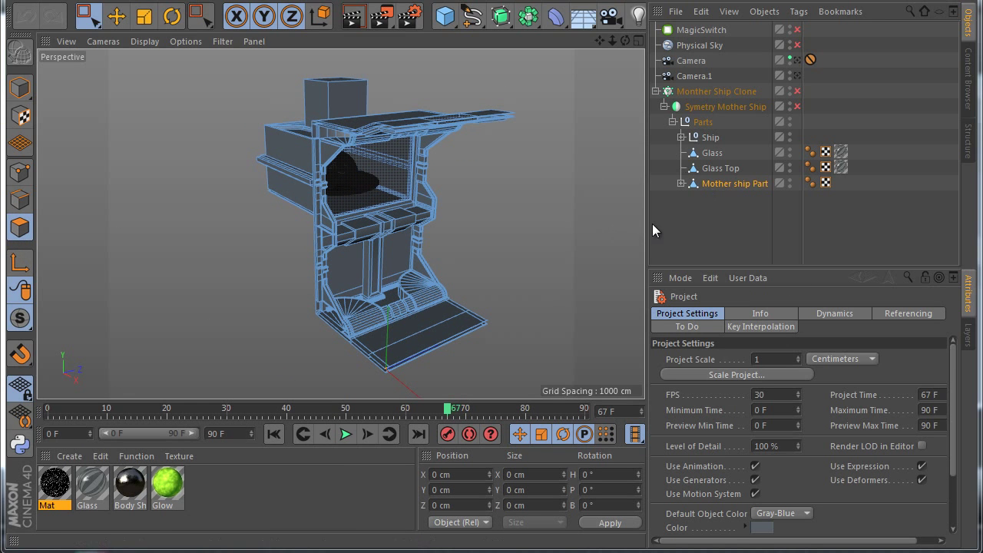
{"action": "mouse_move", "coordinate": [717, 184]}
{"action": "left_mouse_down"}
{"action": "mouse_move", "coordinate": [668, 209]}
{"action": "mouse_move", "coordinate": [666, 183]}
{"action": "left_mouse_up"}
{"action": "left_click", "coordinate": [657, 185]}
{"action": "left_click", "coordinate": [656, 91]}
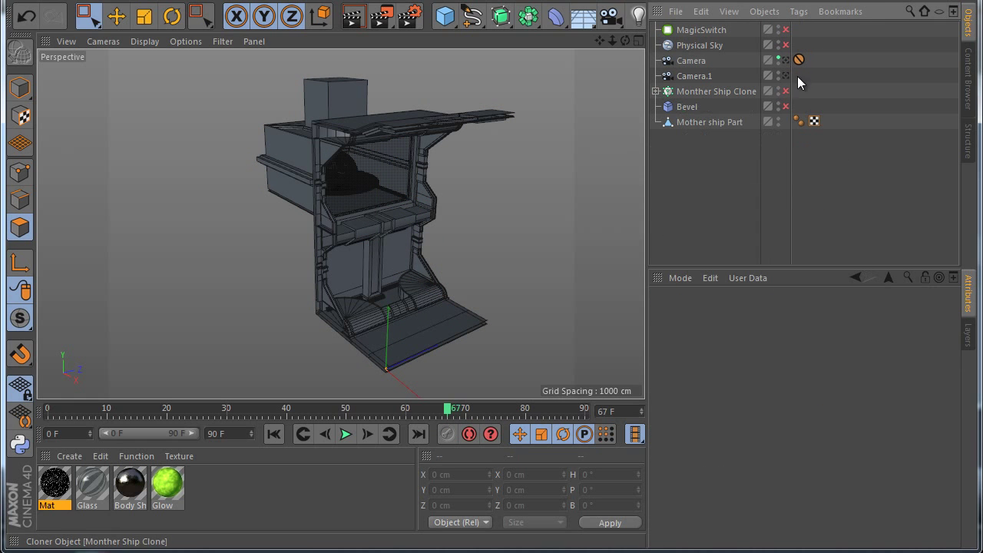
Hide the Monther Ship Clone hierarchy in both the editor and the renderer
{"action": "left_click", "coordinate": [777, 92], "text": "alt"}
{"action": "left_click", "coordinate": [777, 91], "text": "alt"}
{"action": "scroll", "coordinate": [368, 235], "scroll_direction": "down", "scroll_amount": 3}
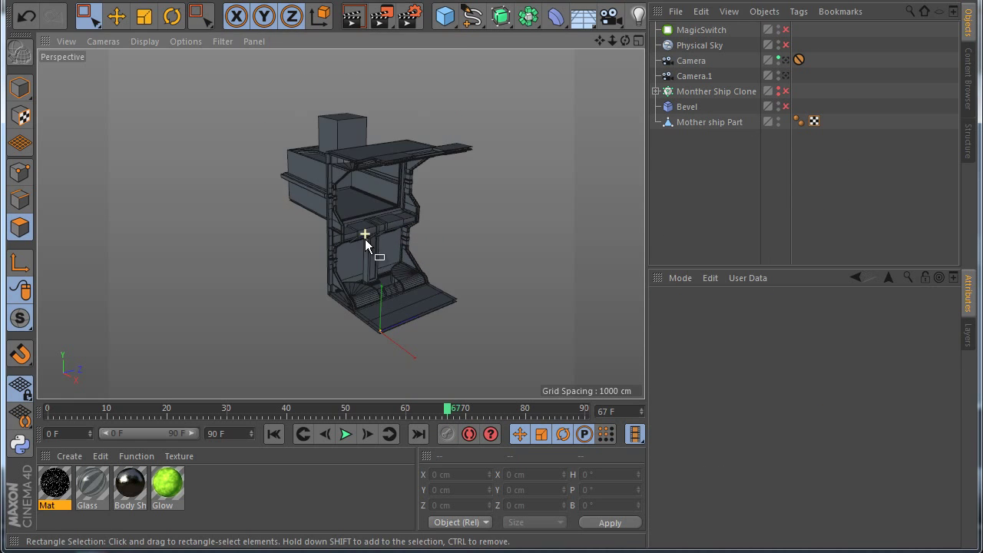
{"action": "scroll", "coordinate": [370, 278], "scroll_direction": "up", "scroll_amount": 6}
Make the separated Mother ship Part the active object and examine its floor area
{"action": "left_click", "coordinate": [685, 123]}
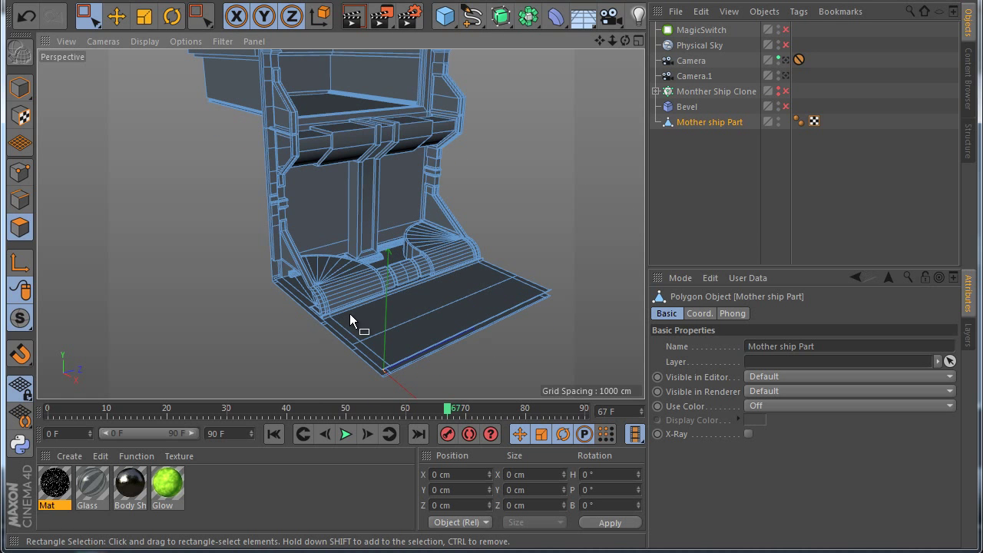
{"action": "scroll", "coordinate": [361, 342], "scroll_direction": "up", "scroll_amount": 3}
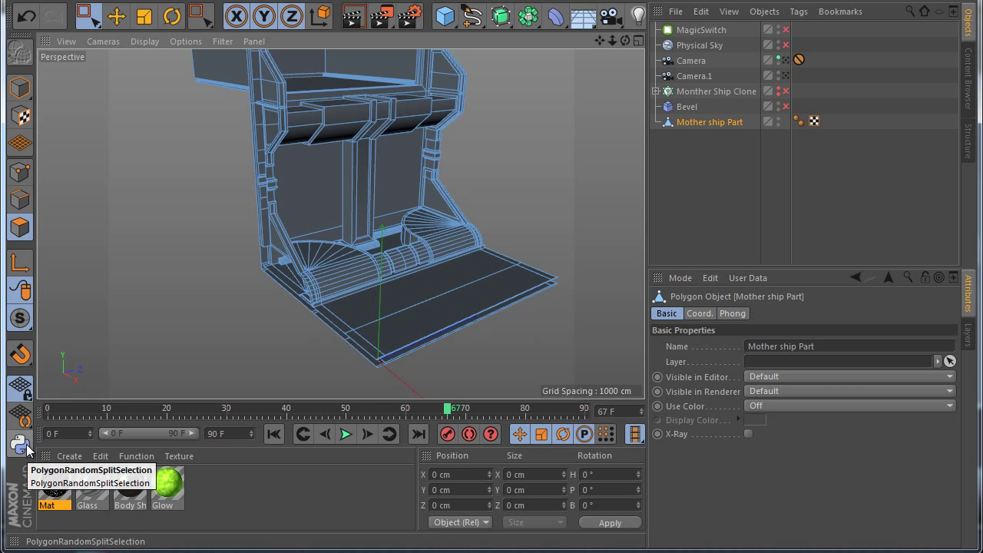
{"action": "scroll", "coordinate": [246, 336], "scroll_direction": "down", "scroll_amount": 3}
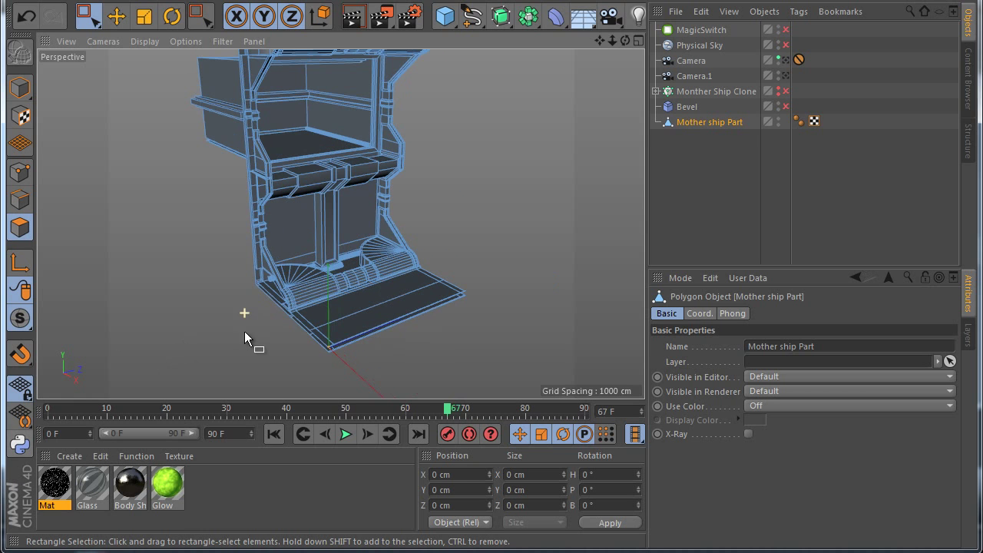
{"action": "scroll", "coordinate": [310, 328], "scroll_direction": "up", "scroll_amount": 2}
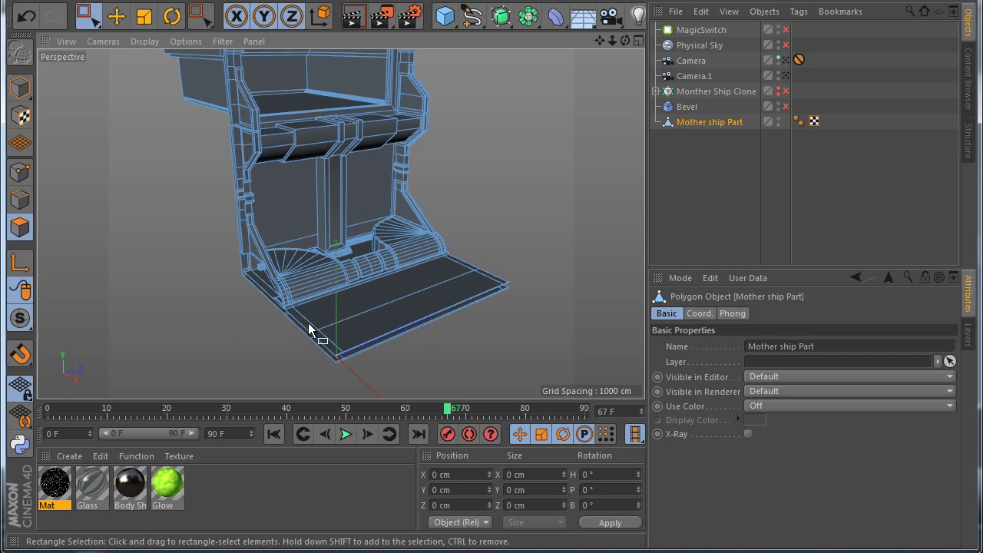
{"action": "left_click_drag", "start_coordinate": [285, 253], "coordinate": [305, 271], "text": "alt"}
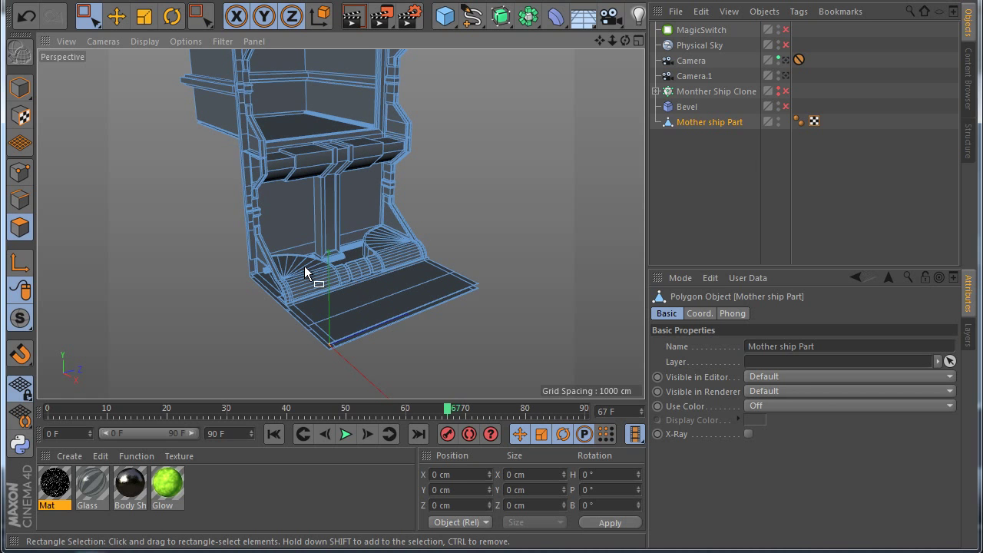
{"action": "scroll", "coordinate": [308, 273], "scroll_direction": "up", "scroll_amount": 3}
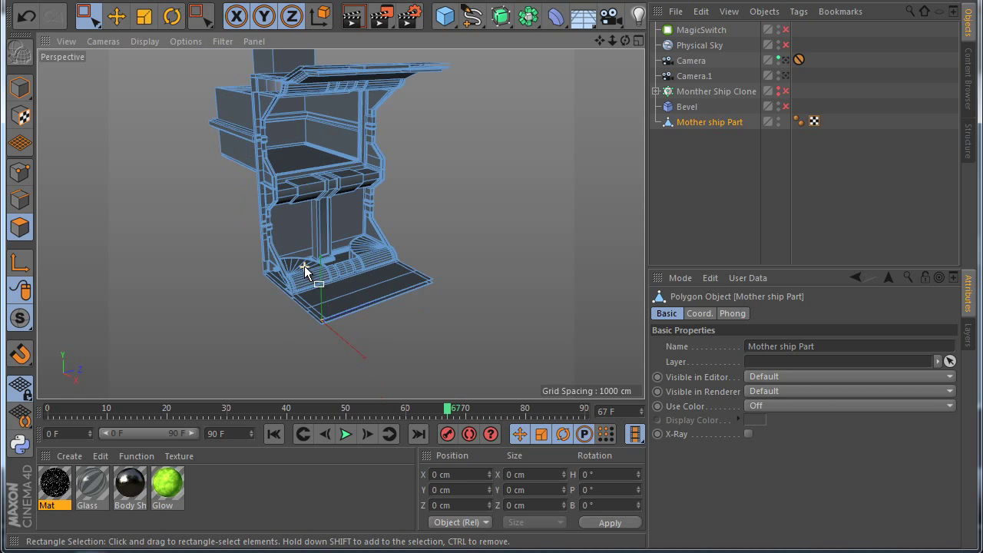
Loop-select the polygons of the upper floor plate, including its border strips
{"action": "key", "text": "u"}
{"action": "key", "text": "l"}
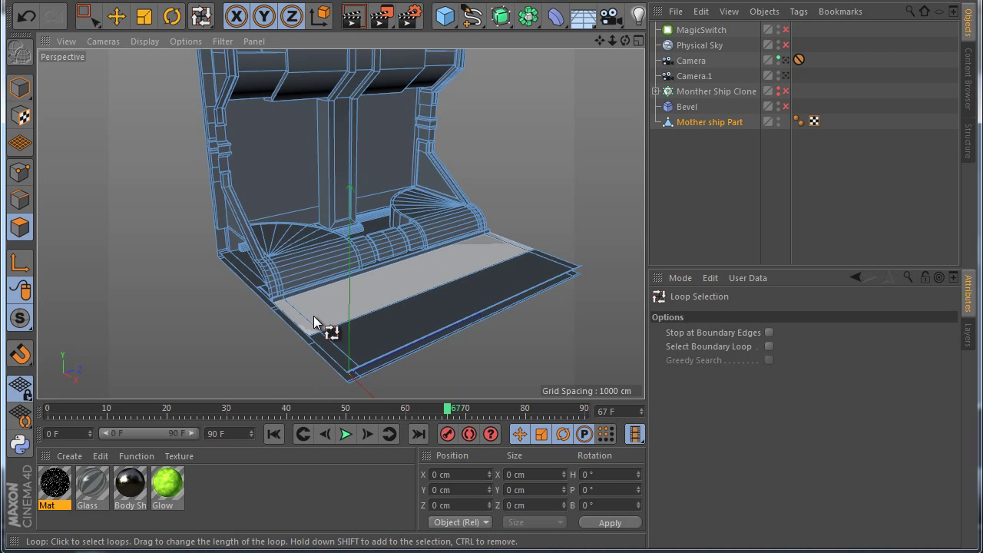
{"action": "key", "text": "u"}
{"action": "key", "text": "f"}
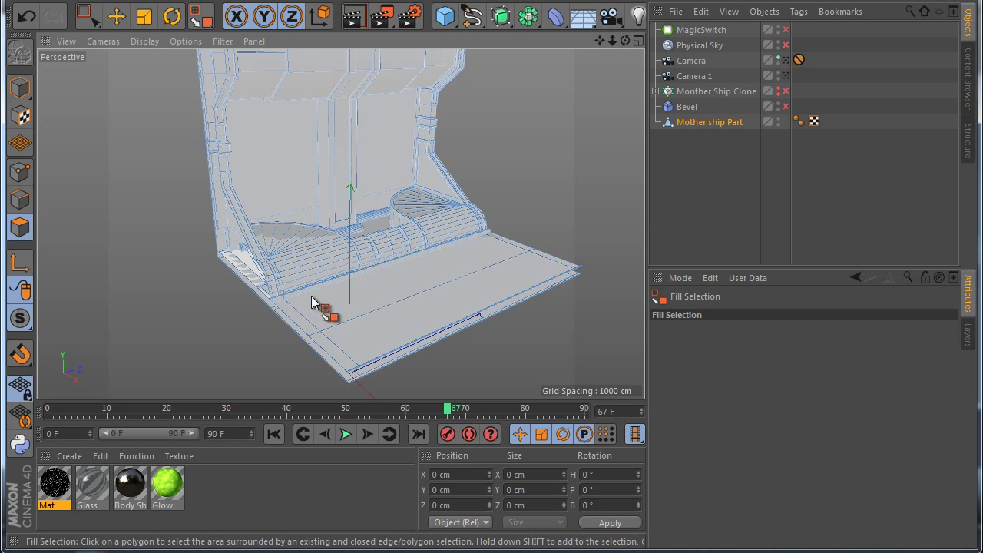
{"action": "key", "text": "u"}
{"action": "key", "text": "l"}
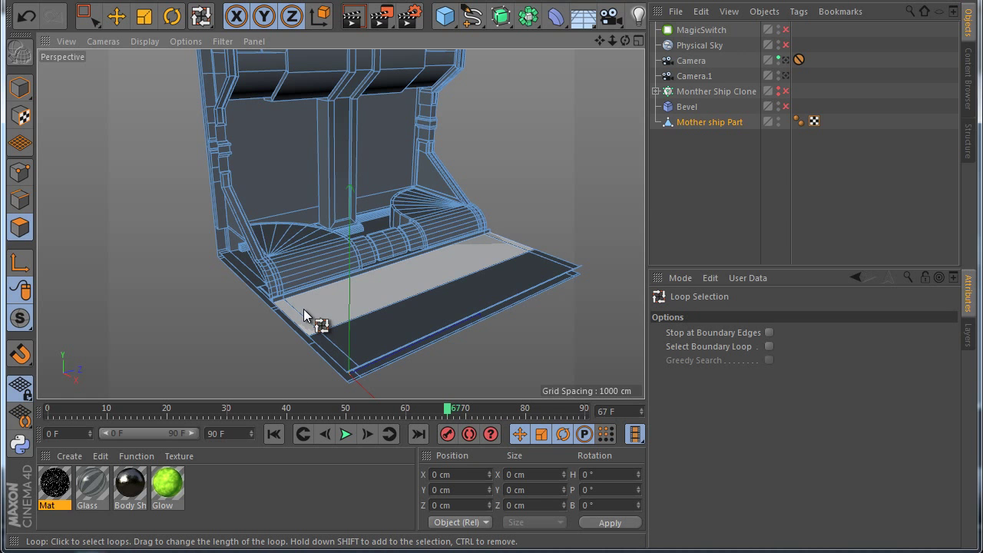
{"action": "left_click", "coordinate": [316, 328]}
{"action": "left_click", "coordinate": [325, 337], "text": "shift"}
Add the polygon loops of the lower floor plate beneath it to the selection
{"action": "scroll", "coordinate": [290, 345], "scroll_direction": "up", "scroll_amount": 3}
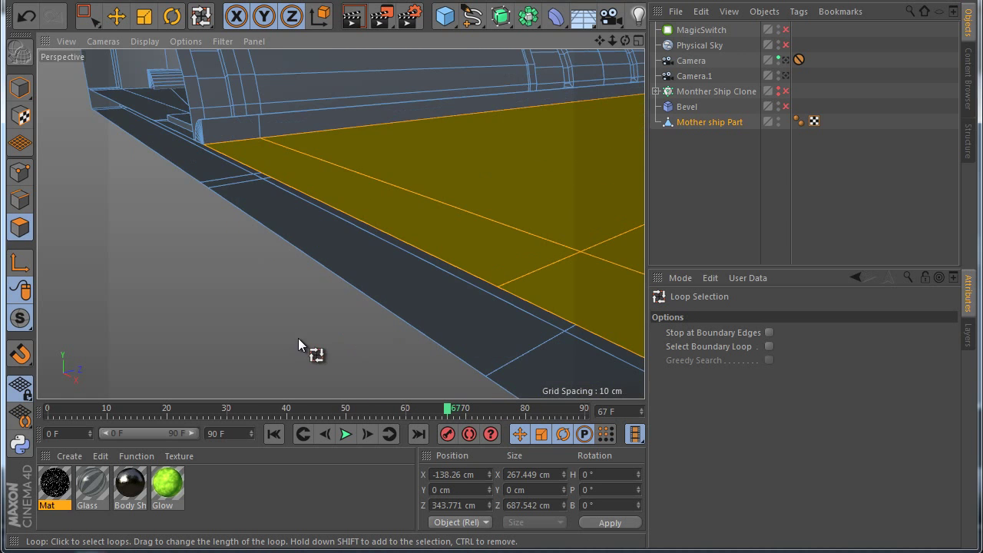
{"action": "scroll", "coordinate": [299, 339], "scroll_direction": "down", "scroll_amount": 1}
{"action": "left_click", "coordinate": [359, 320], "text": "shift"}
{"action": "scroll", "coordinate": [321, 315], "scroll_direction": "down", "scroll_amount": 3}
{"action": "left_click_drag", "start_coordinate": [491, 349], "coordinate": [525, 269], "text": "alt"}
{"action": "left_click", "coordinate": [566, 322], "text": "shift"}
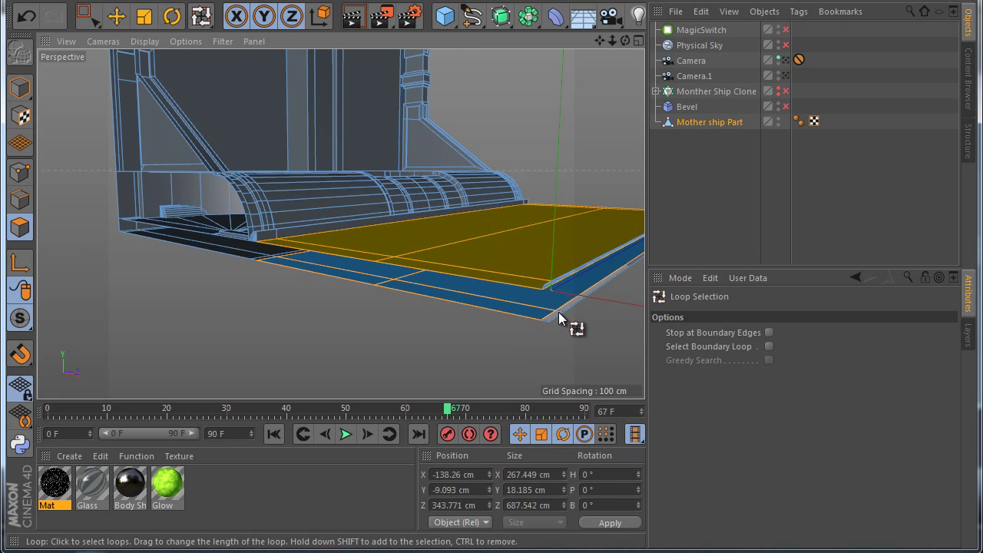
{"action": "scroll", "coordinate": [279, 226], "scroll_direction": "up", "scroll_amount": 4}
{"action": "left_click", "coordinate": [297, 270], "text": "shift"}
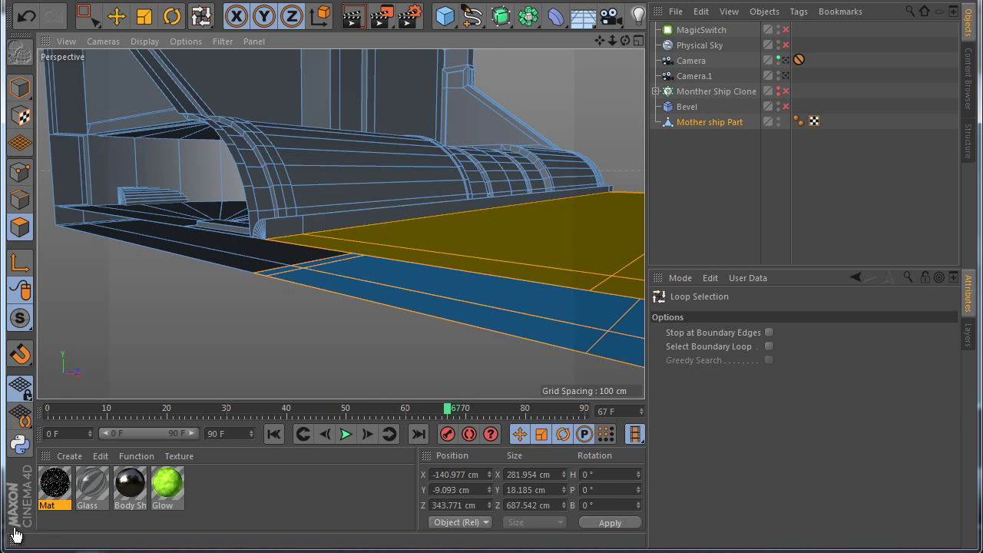
Split the selected floor polygons into a separate object with its own material using PolygonRandomSplitSelection, naming it Floor
{"action": "left_click", "coordinate": [23, 447]}
{"action": "type", "text": "Floor"}
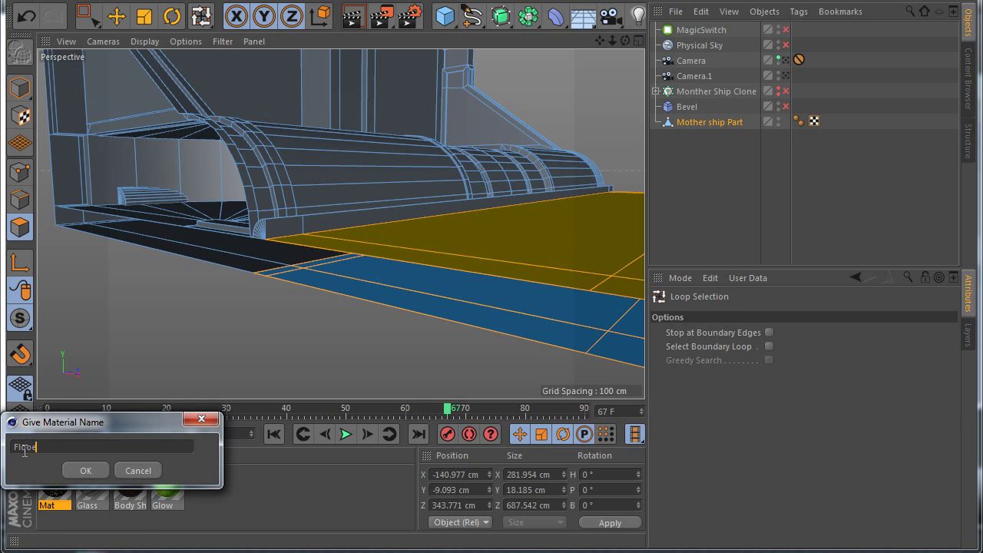
{"action": "key", "text": "Return"}
{"action": "scroll", "coordinate": [204, 288], "scroll_direction": "down", "scroll_amount": 3}
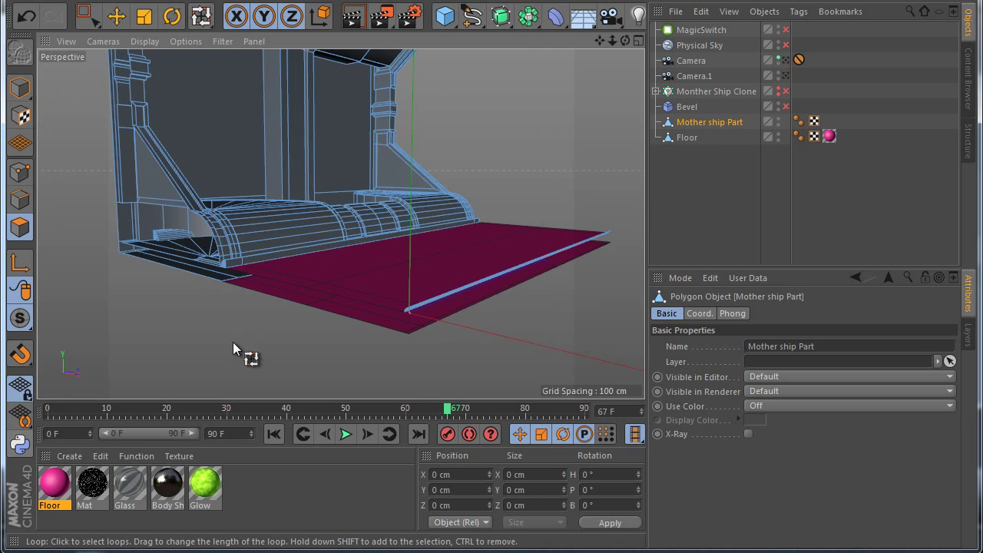
Select the small rounded trim strip at the floor's centre edge with Rectangle Selection in the Front view
{"action": "left_click", "coordinate": [86, 15]}
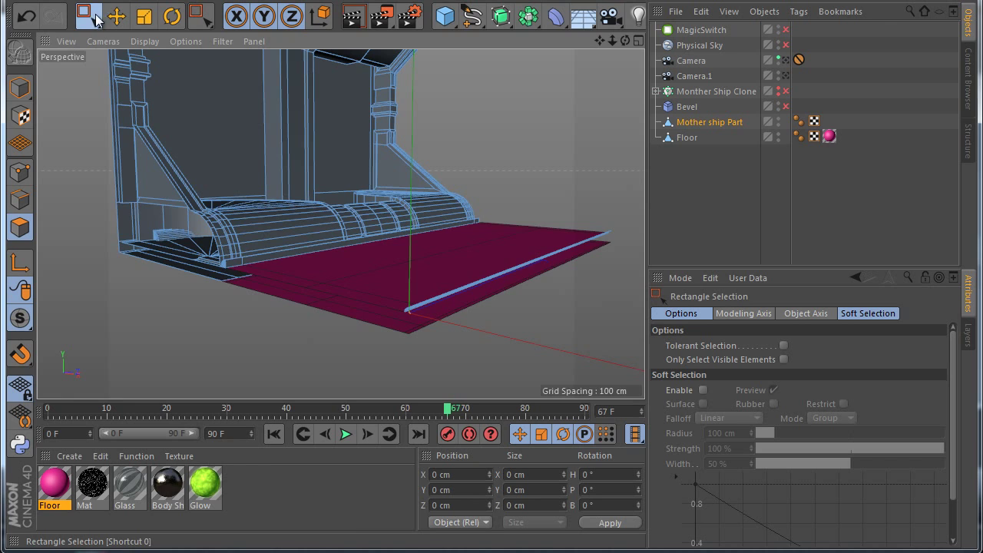
{"action": "middle_click", "coordinate": [224, 245]}
{"action": "middle_click", "coordinate": [483, 337]}
{"action": "scroll", "coordinate": [230, 280], "scroll_direction": "up", "scroll_amount": 10}
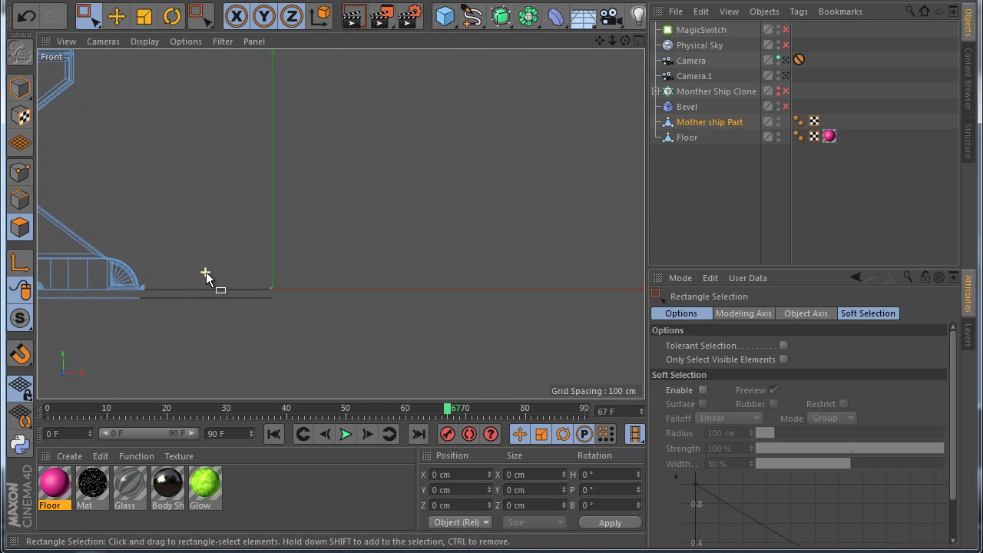
{"action": "scroll", "coordinate": [332, 306], "scroll_direction": "up", "scroll_amount": 4}
{"action": "left_click_drag", "start_coordinate": [266, 284], "coordinate": [298, 315]}
Add the small trim at the foot of the curved lower wall, beside the floor plate, to the selection
{"action": "scroll", "coordinate": [384, 325], "scroll_direction": "down", "scroll_amount": 3}
{"action": "scroll", "coordinate": [276, 327], "scroll_direction": "up", "scroll_amount": 4}
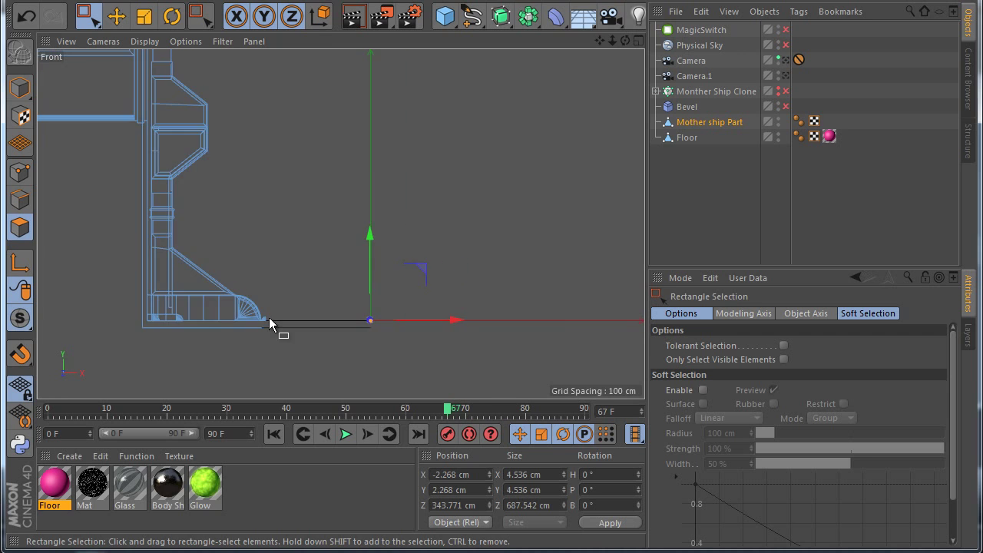
{"action": "scroll", "coordinate": [223, 334], "scroll_direction": "up", "scroll_amount": 5}
{"action": "left_click_drag", "start_coordinate": [218, 269], "coordinate": [292, 351]}
Add the quarter-round strip beneath the roof's centre edge to the trim selection
{"action": "scroll", "coordinate": [265, 384], "scroll_direction": "down", "scroll_amount": 5}
{"action": "scroll", "coordinate": [311, 246], "scroll_direction": "down", "scroll_amount": 3}
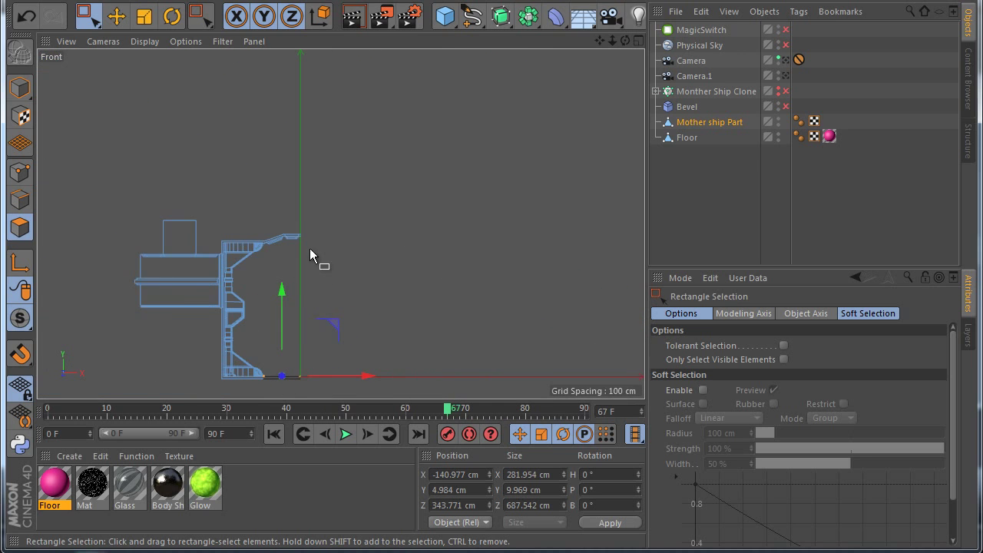
{"action": "scroll", "coordinate": [294, 198], "scroll_direction": "up", "scroll_amount": 8}
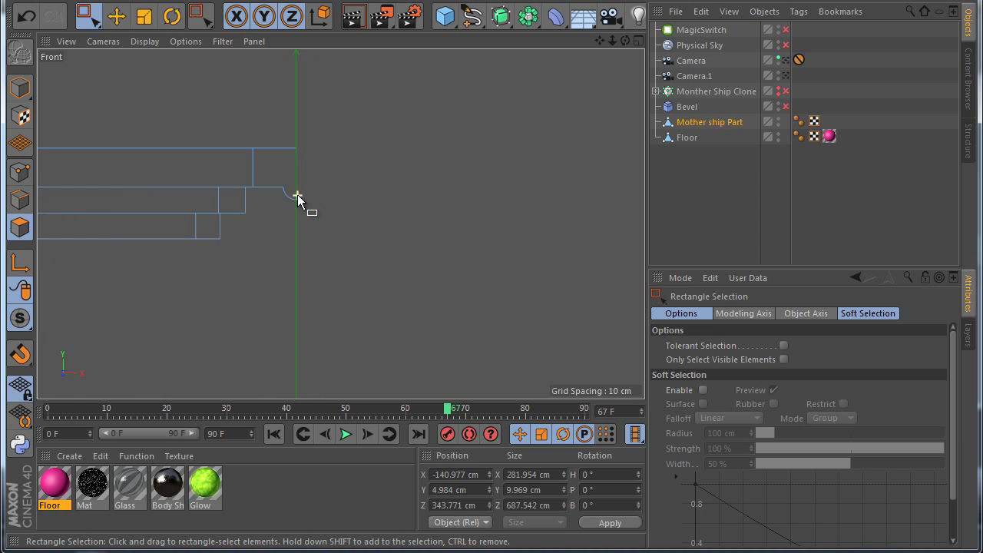
{"action": "left_click_drag", "start_coordinate": [281, 181], "coordinate": [315, 217], "text": "shift"}
{"action": "scroll", "coordinate": [424, 287], "scroll_direction": "down", "scroll_amount": 2}
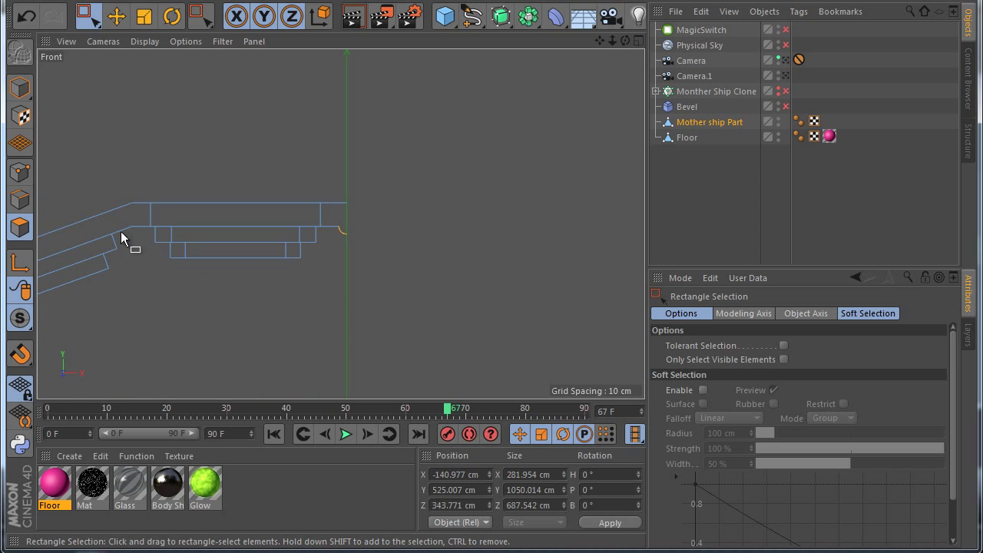
Add the half-round strip beneath the roof, where the flat section meets the sloped panels, to the trim selection
{"action": "scroll", "coordinate": [304, 265], "scroll_direction": "down", "scroll_amount": 2}
{"action": "scroll", "coordinate": [53, 292], "scroll_direction": "up", "scroll_amount": 5}
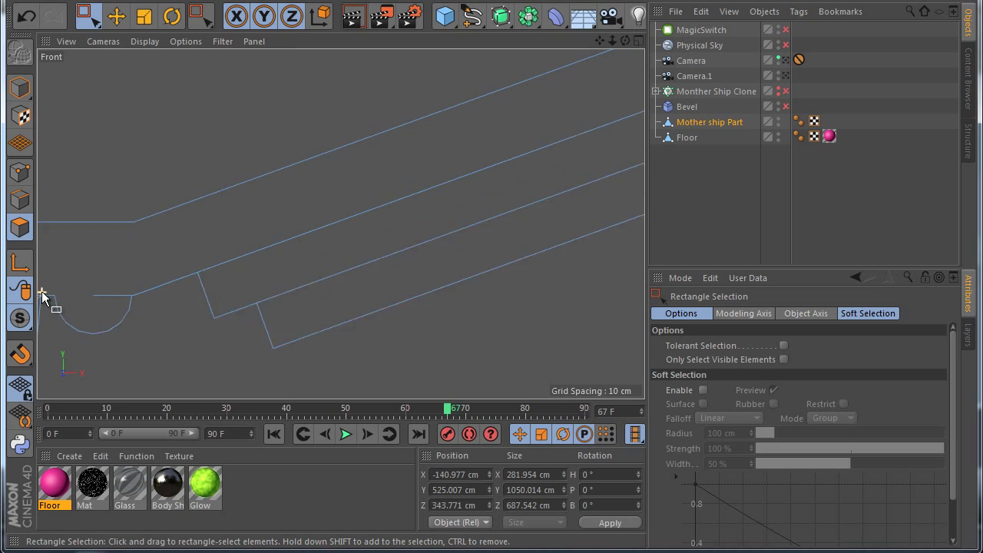
{"action": "left_click_drag", "start_coordinate": [53, 289], "coordinate": [157, 353]}
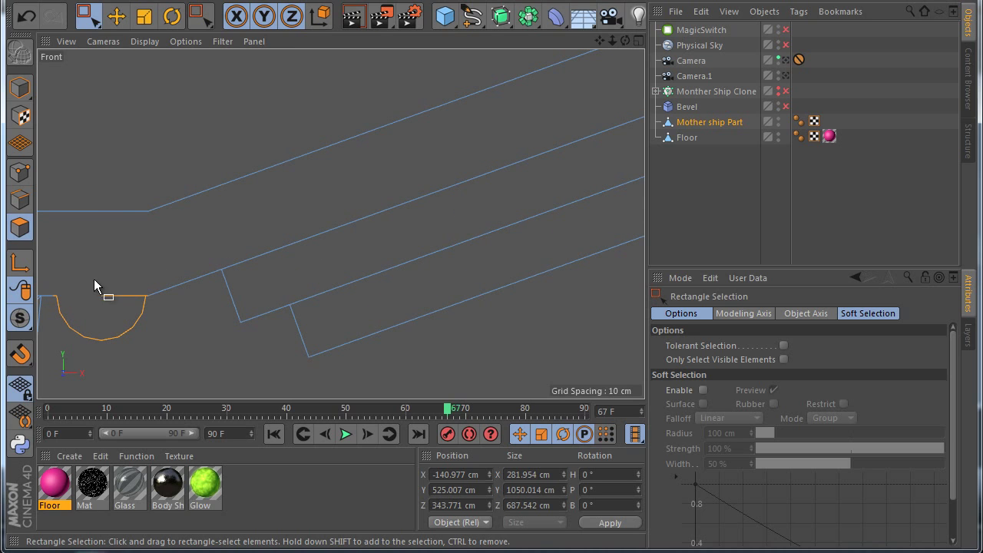
{"action": "left_click_drag", "start_coordinate": [92, 276], "coordinate": [168, 295]}
{"action": "scroll", "coordinate": [177, 299], "scroll_direction": "down", "scroll_amount": 1}
{"action": "scroll", "coordinate": [177, 300], "scroll_direction": "down", "scroll_amount": 2}
Split the selected trim strips into a separate object with its own material using PolygonRandomSplitSelection, naming it Pipe
{"action": "key", "text": "F1"}
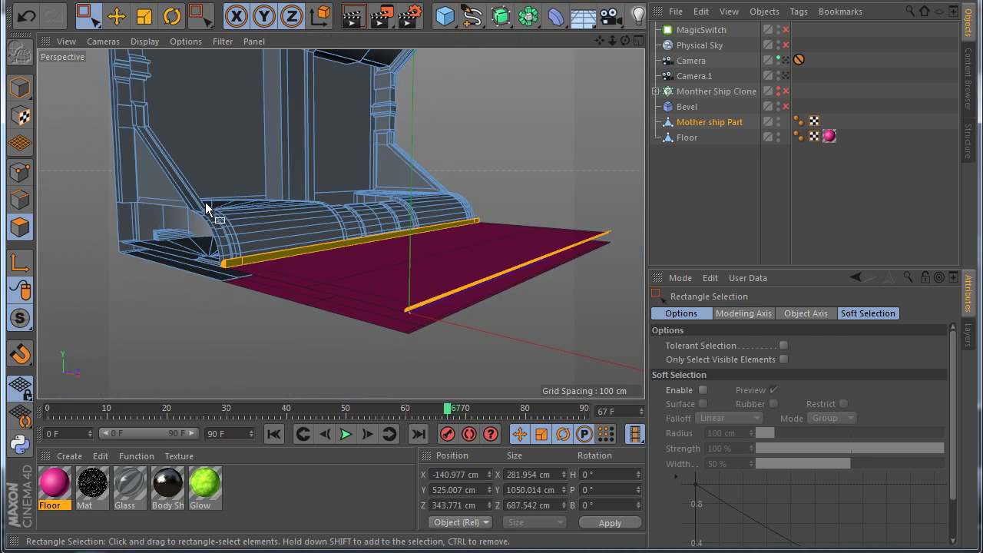
{"action": "left_click_drag", "start_coordinate": [258, 360], "coordinate": [274, 330], "text": "alt"}
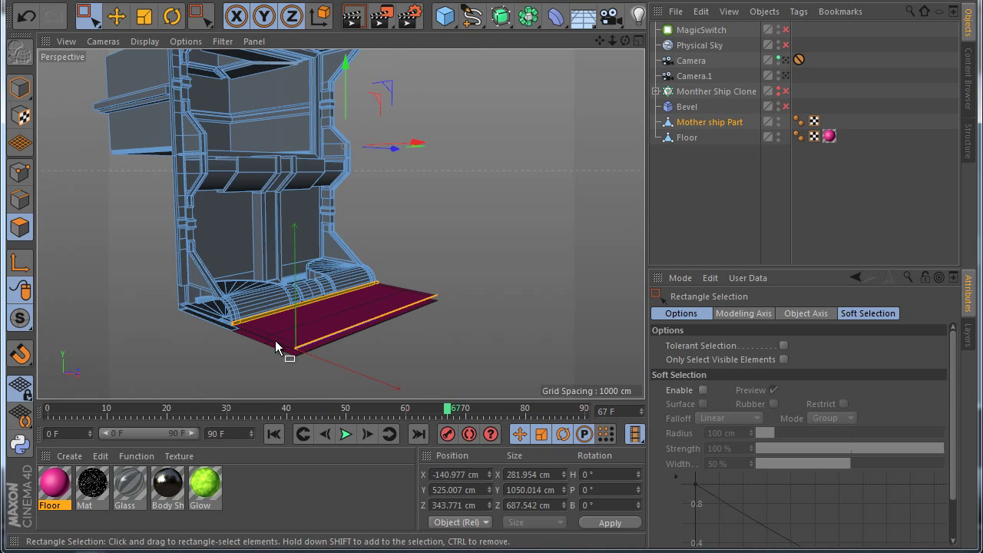
{"action": "left_click", "coordinate": [20, 444]}
{"action": "type", "text": "Pipe"}
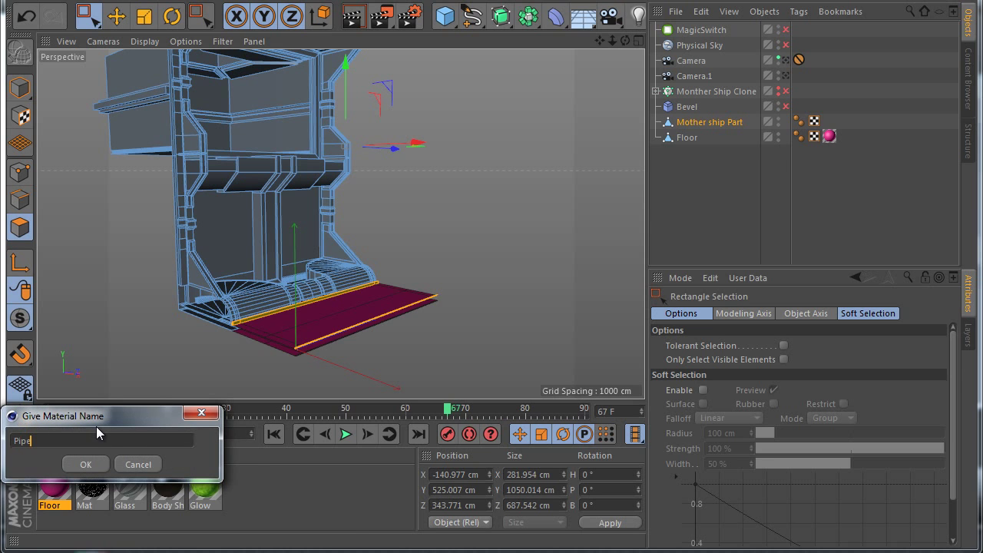
{"action": "key", "text": "Return"}
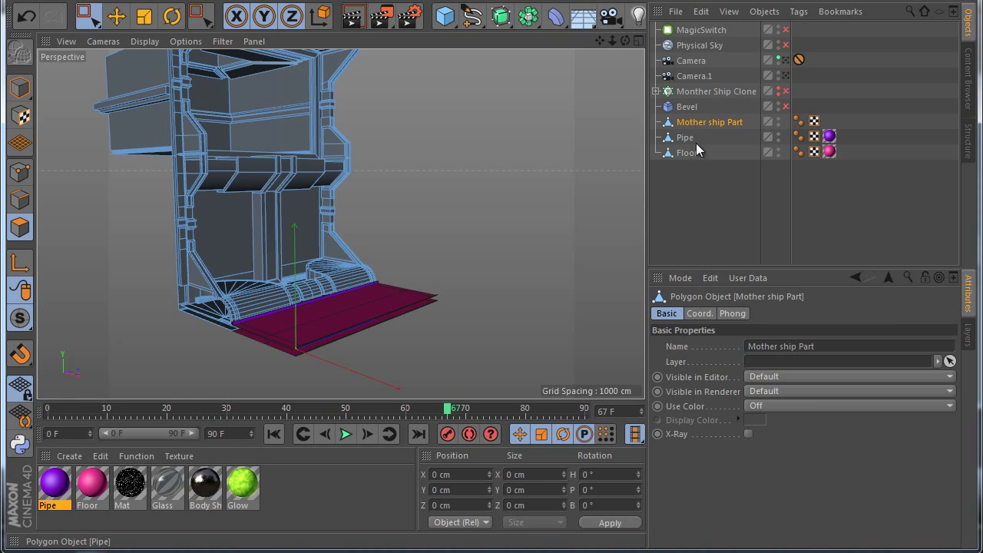
Examine the separated Pipe strips along the floor and the curved lower wall from several angles
{"action": "left_click", "coordinate": [685, 138]}
{"action": "scroll", "coordinate": [243, 327], "scroll_direction": "up", "scroll_amount": 10}
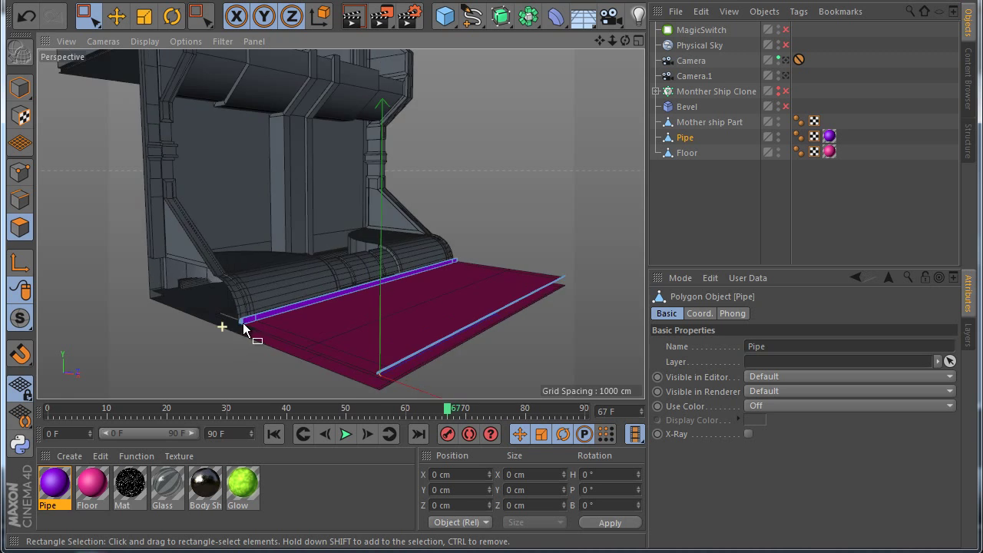
{"action": "left_click_drag", "start_coordinate": [176, 232], "coordinate": [252, 345]}
{"action": "key", "text": "Delete"}
{"action": "left_click", "coordinate": [752, 220]}
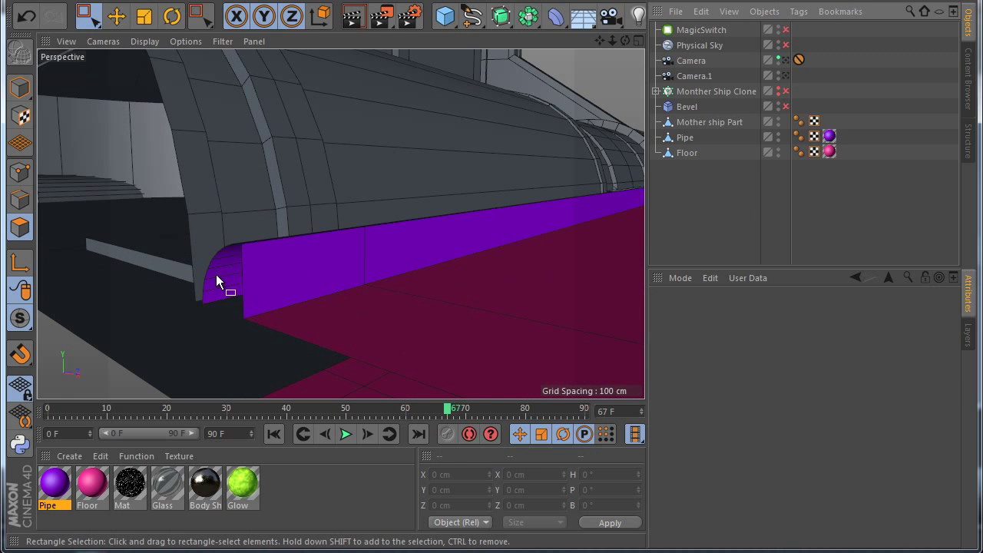
{"action": "scroll", "coordinate": [210, 305], "scroll_direction": "down", "scroll_amount": 5}
{"action": "left_click_drag", "start_coordinate": [226, 302], "coordinate": [288, 359], "text": "alt"}
{"action": "scroll", "coordinate": [277, 365], "scroll_direction": "down", "scroll_amount": 10}
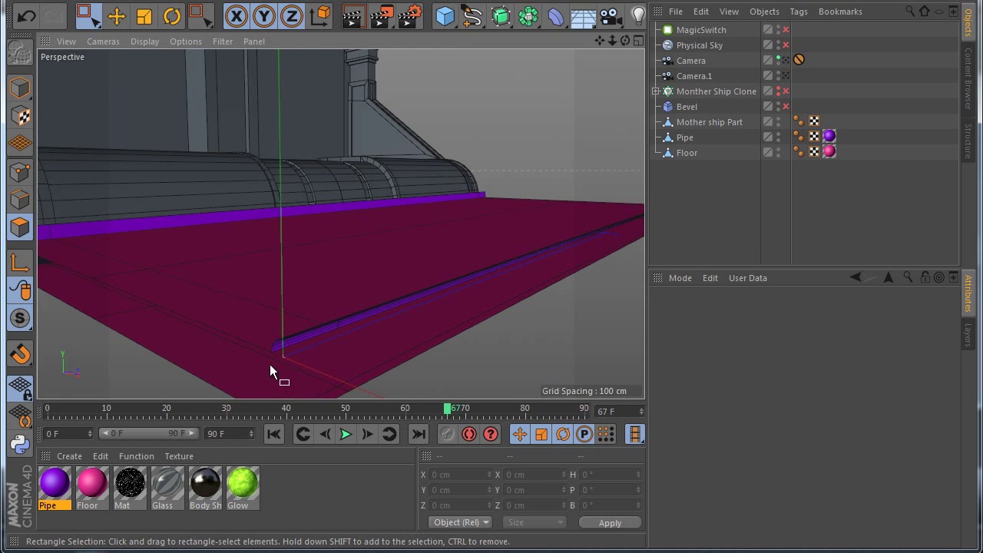
{"action": "scroll", "coordinate": [258, 148], "scroll_direction": "up", "scroll_amount": 1}
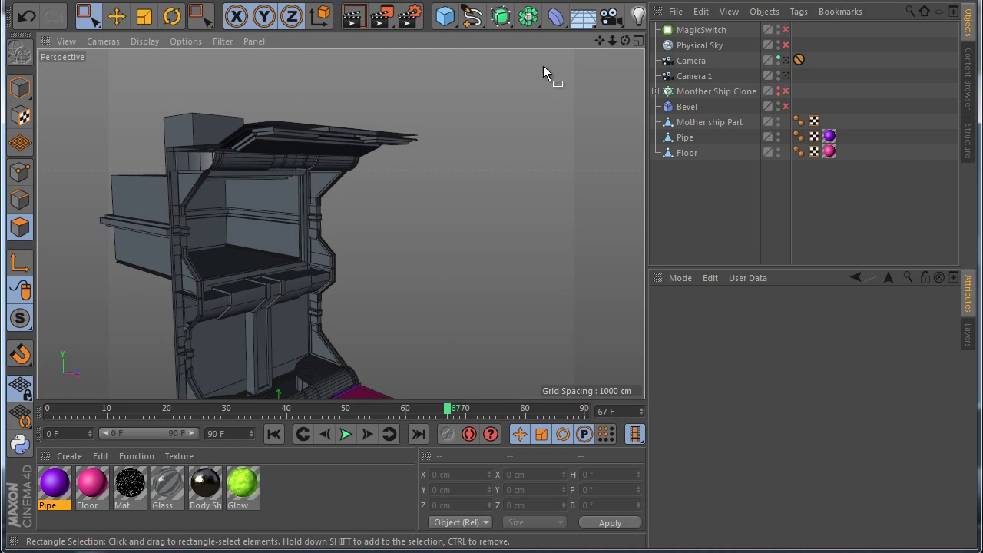
{"action": "left_click_drag", "start_coordinate": [627, 40], "coordinate": [441, 340]}
{"action": "scroll", "coordinate": [439, 339], "scroll_direction": "down", "scroll_amount": 2}
{"action": "scroll", "coordinate": [438, 372], "scroll_direction": "up", "scroll_amount": 9}
{"action": "scroll", "coordinate": [428, 368], "scroll_direction": "up", "scroll_amount": 2}
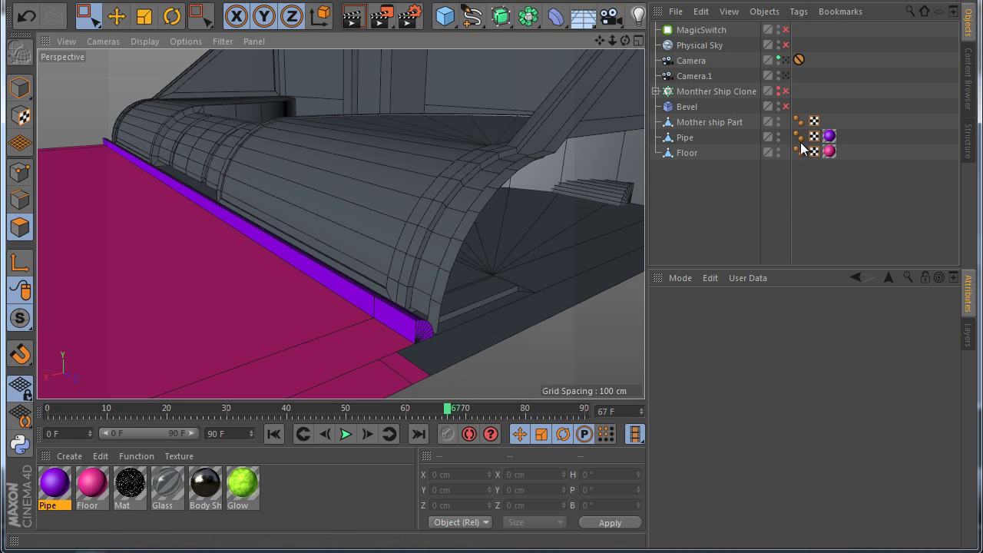
Check which geometry belongs to the Mother ship Part, Pipe and Floor objects by selecting each in turn
{"action": "left_click", "coordinate": [712, 124]}
{"action": "left_click", "coordinate": [703, 140]}
{"action": "left_click", "coordinate": [684, 151]}
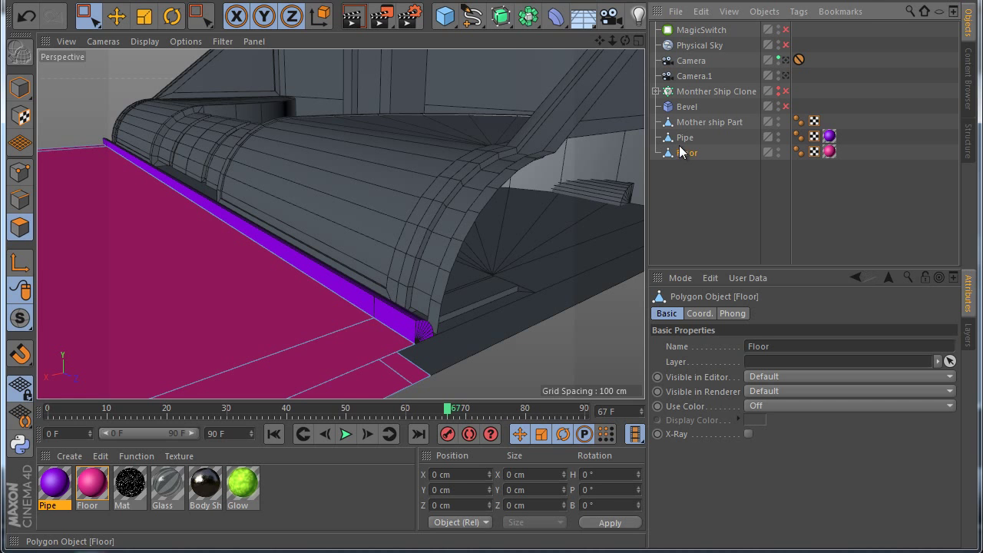
{"action": "left_click", "coordinate": [689, 139]}
{"action": "left_click_drag", "start_coordinate": [481, 372], "coordinate": [491, 342]}
{"action": "scroll", "coordinate": [503, 338], "scroll_direction": "down", "scroll_amount": 5}
{"action": "left_click_drag", "start_coordinate": [600, 40], "coordinate": [492, 338]}
Split the recessed front and top faces of the wall's central column into a separate object and material named Glow Colum
{"action": "left_click", "coordinate": [116, 16]}
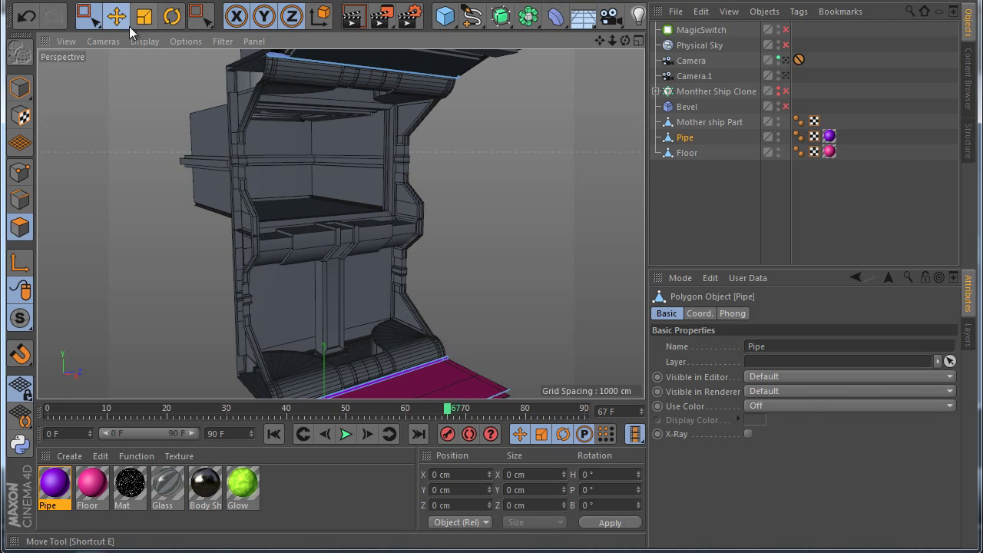
{"action": "left_click", "coordinate": [293, 308]}
{"action": "left_click", "coordinate": [357, 294]}
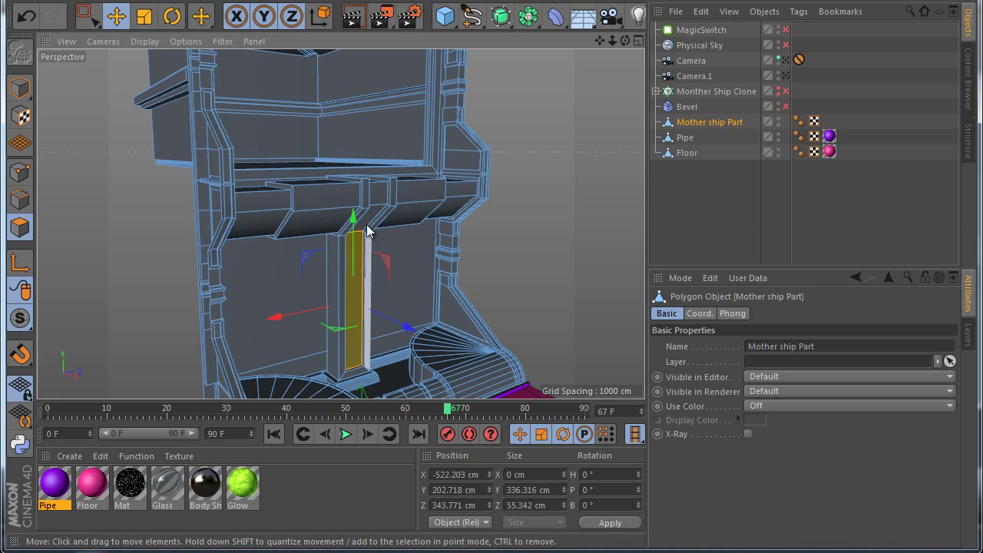
{"action": "left_click", "coordinate": [362, 223], "text": "shift"}
{"action": "left_click", "coordinate": [375, 194], "text": "shift"}
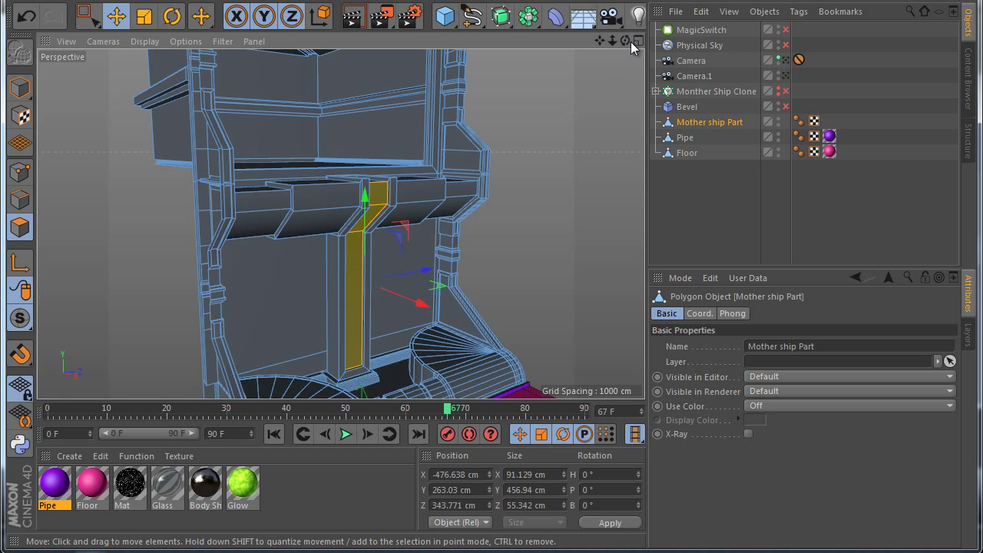
{"action": "left_click_drag", "start_coordinate": [628, 41], "coordinate": [478, 345]}
{"action": "left_click", "coordinate": [368, 180], "text": "shift"}
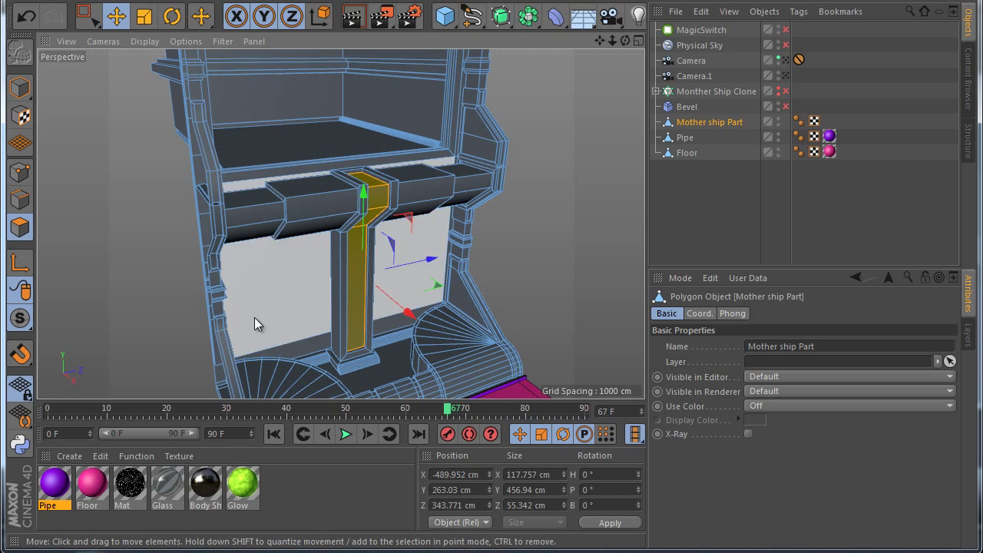
{"action": "left_click", "coordinate": [21, 446]}
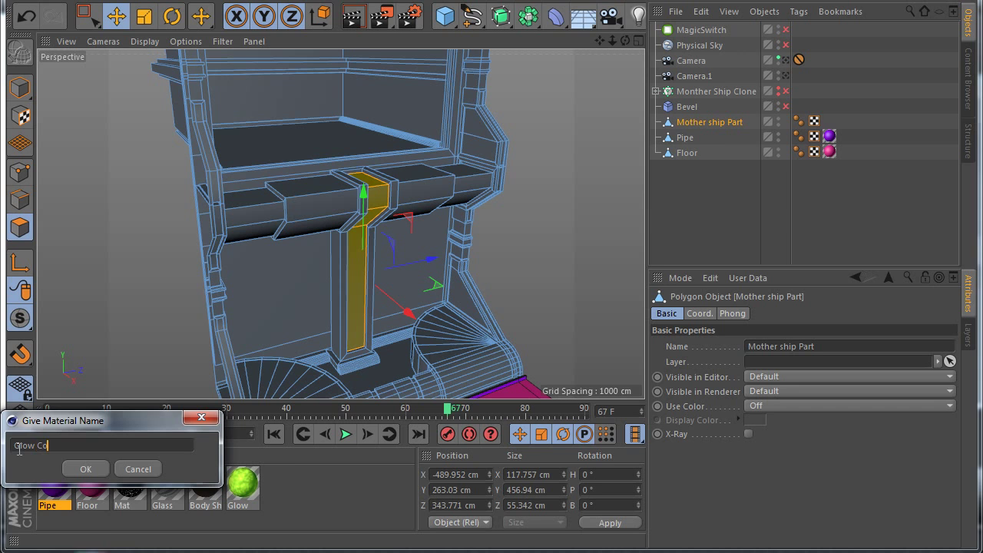
{"action": "key", "text": "Return"}
Select the narrow middle strip of polygons on the curved upper part of the first end frame, below the Pipe strip
{"action": "scroll", "coordinate": [284, 285], "scroll_direction": "down", "scroll_amount": 4}
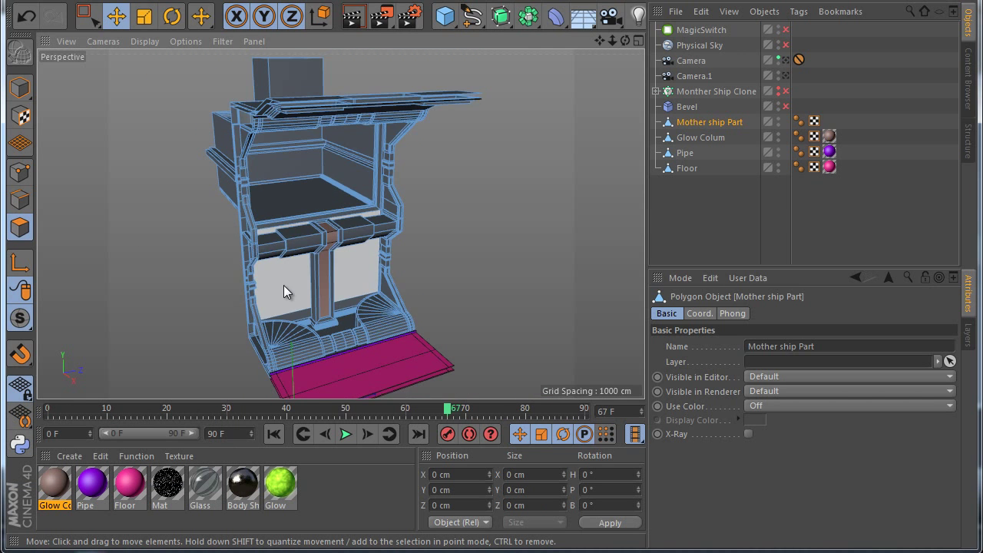
{"action": "scroll", "coordinate": [226, 140], "scroll_direction": "up", "scroll_amount": 2}
{"action": "scroll", "coordinate": [261, 143], "scroll_direction": "up", "scroll_amount": 3}
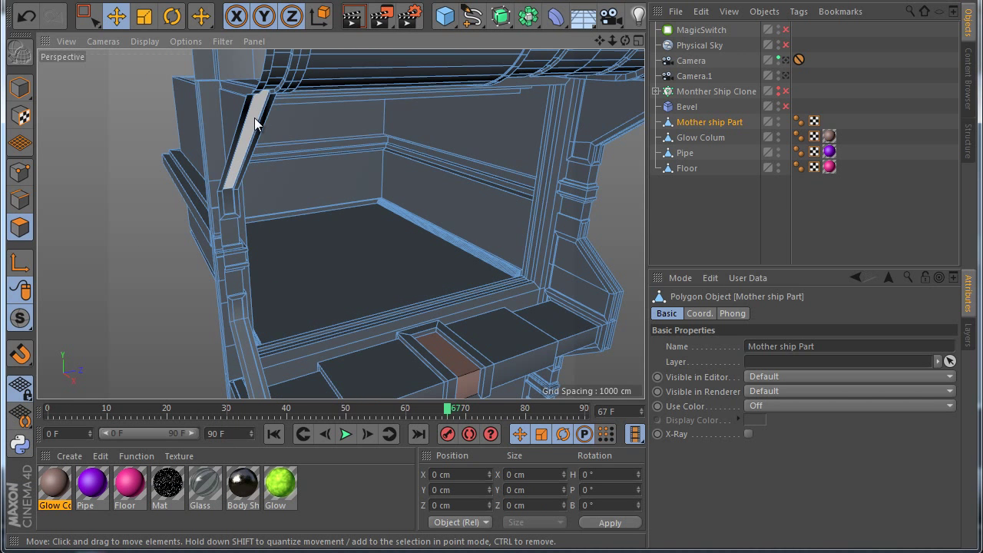
{"action": "left_click_drag", "start_coordinate": [623, 41], "coordinate": [496, 338]}
{"action": "middle_click_drag", "start_coordinate": [496, 338], "coordinate": [507, 327], "text": "alt"}
{"action": "scroll", "coordinate": [265, 175], "scroll_direction": "up", "scroll_amount": 2}
{"action": "left_click", "coordinate": [276, 109]}
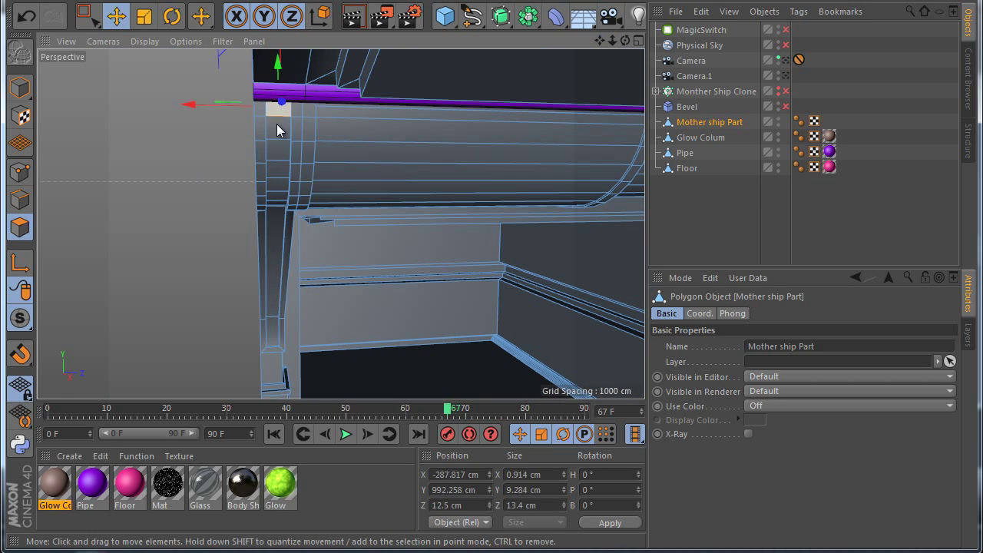
{"action": "left_click", "coordinate": [277, 129], "text": "shift"}
{"action": "left_click", "coordinate": [274, 171], "text": "shift"}
{"action": "left_click", "coordinate": [274, 184], "text": "shift"}
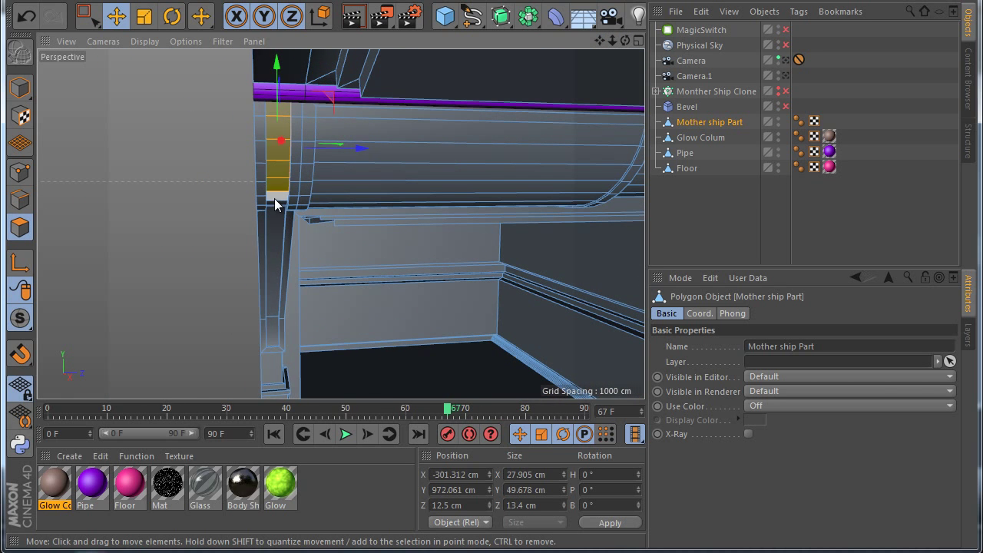
{"action": "left_click", "coordinate": [274, 198], "text": "shift"}
Extend the selection down the first end frame's middle strip, through its sloped and vertical faces to the floor
{"action": "left_click", "coordinate": [275, 249], "text": "shift"}
{"action": "scroll", "coordinate": [275, 246], "scroll_direction": "down", "scroll_amount": 1}
{"action": "left_click", "coordinate": [271, 301], "text": "shift"}
{"action": "scroll", "coordinate": [276, 243], "scroll_direction": "down", "scroll_amount": 2}
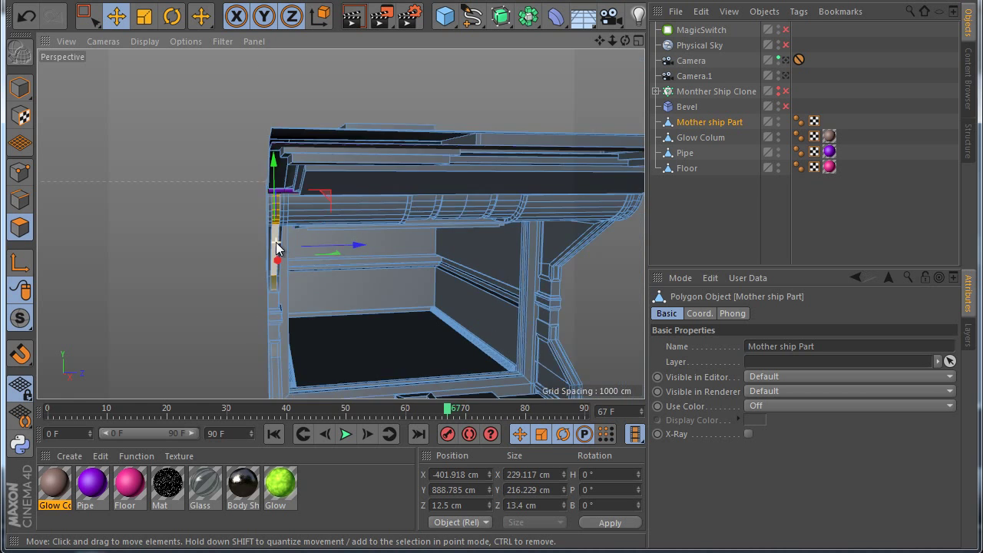
{"action": "scroll", "coordinate": [277, 360], "scroll_direction": "up", "scroll_amount": 2}
{"action": "scroll", "coordinate": [277, 359], "scroll_direction": "down", "scroll_amount": 4}
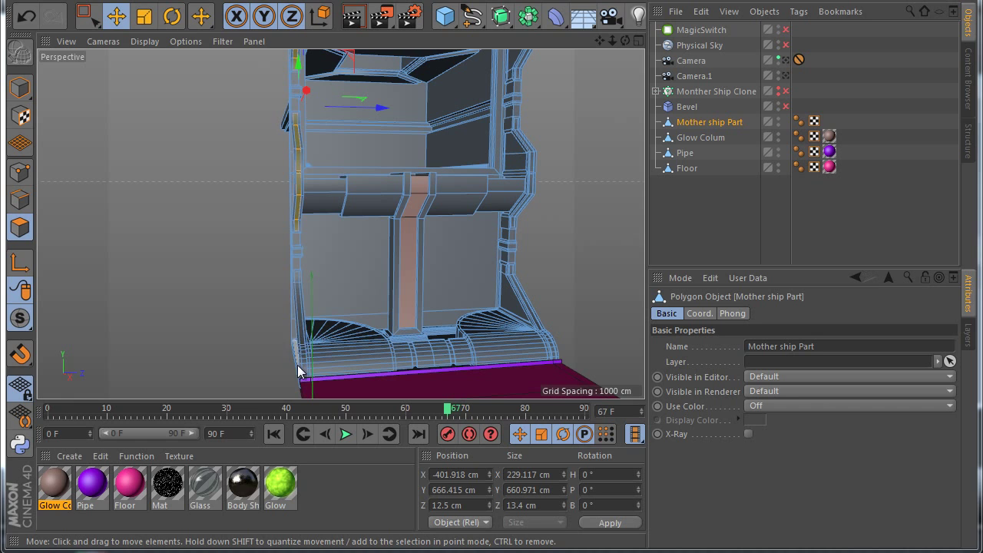
{"action": "left_click", "coordinate": [297, 283], "text": "shift"}
{"action": "left_click", "coordinate": [300, 291], "text": "shift"}
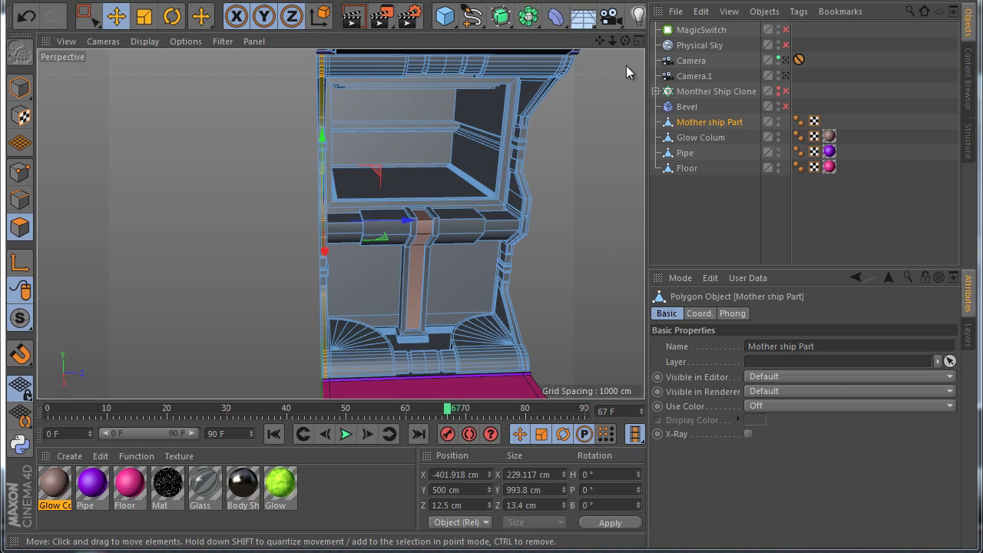
Add the middle strip on the opposite end frame's curved upper part and the sloped face below it to the selection
{"action": "left_click_drag", "start_coordinate": [605, 40], "coordinate": [461, 339]}
{"action": "right_click_drag", "start_coordinate": [429, 133], "coordinate": [449, 185], "text": "alt"}
{"action": "left_click_drag", "start_coordinate": [624, 41], "coordinate": [552, 131]}
{"action": "right_click_drag", "start_coordinate": [448, 226], "coordinate": [446, 149], "text": "alt"}
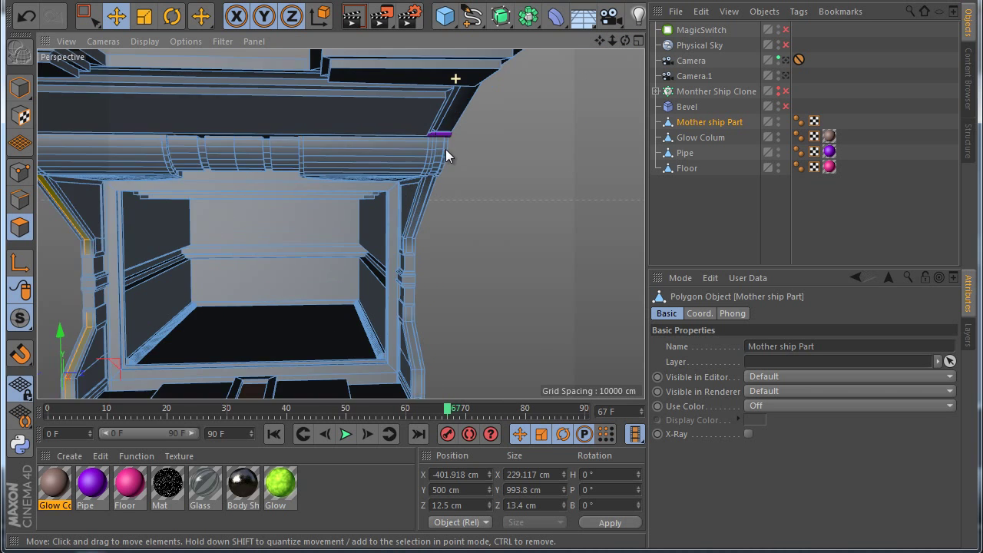
{"action": "scroll", "coordinate": [445, 149], "scroll_direction": "up", "scroll_amount": 2}
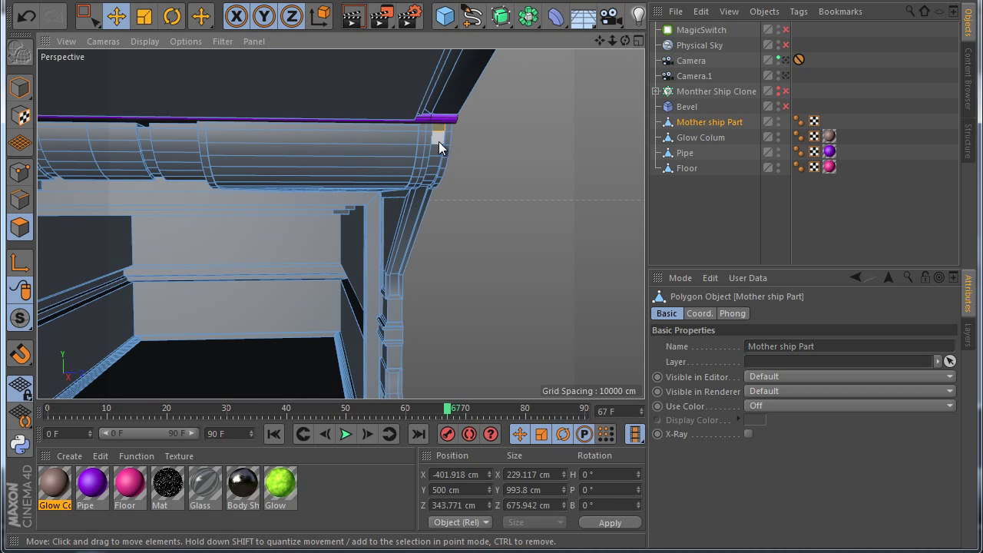
{"action": "left_click", "coordinate": [435, 177], "text": "shift"}
{"action": "scroll", "coordinate": [427, 217], "scroll_direction": "up", "scroll_amount": 2}
{"action": "left_click", "coordinate": [418, 172], "text": "shift"}
{"action": "scroll", "coordinate": [413, 232], "scroll_direction": "down", "scroll_amount": 2}
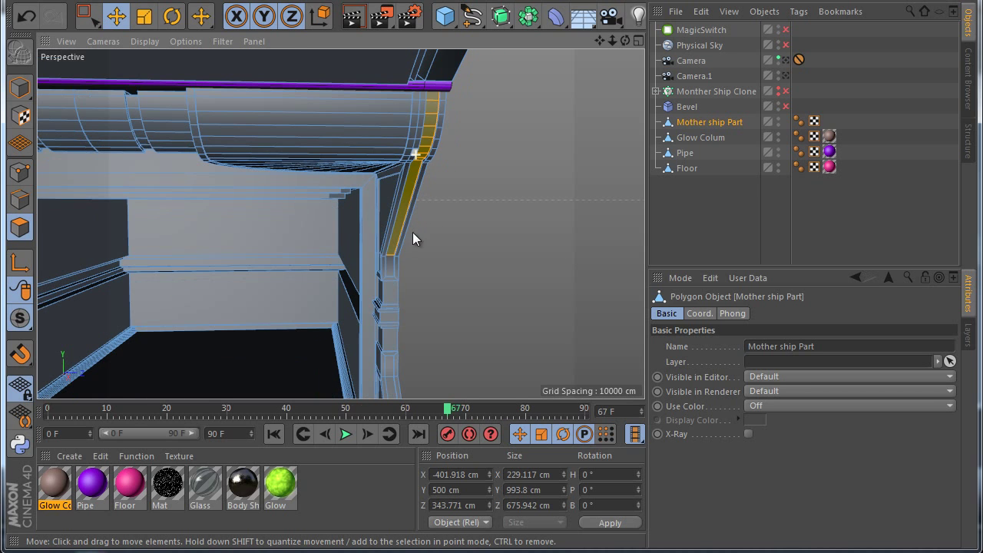
Add the opposite end frame's middle-strip faces beside the window opening and around the shelf bulge to the selection
{"action": "left_click", "coordinate": [393, 267], "text": "shift"}
{"action": "scroll", "coordinate": [393, 280], "scroll_direction": "down", "scroll_amount": 5}
{"action": "scroll", "coordinate": [395, 356], "scroll_direction": "up", "scroll_amount": 5}
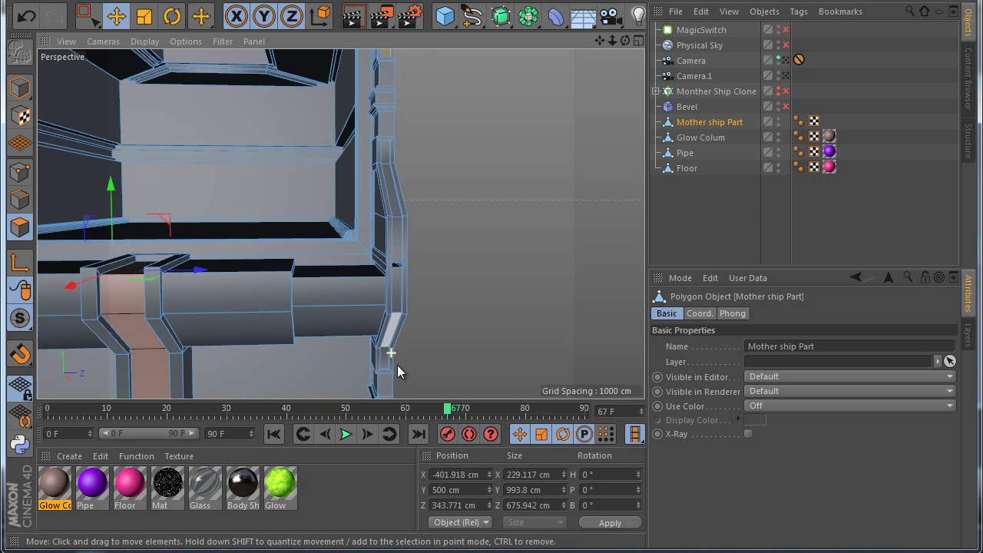
{"action": "left_click", "coordinate": [388, 159], "text": "shift"}
{"action": "left_click", "coordinate": [391, 200], "text": "shift"}
{"action": "left_click", "coordinate": [394, 238], "text": "shift"}
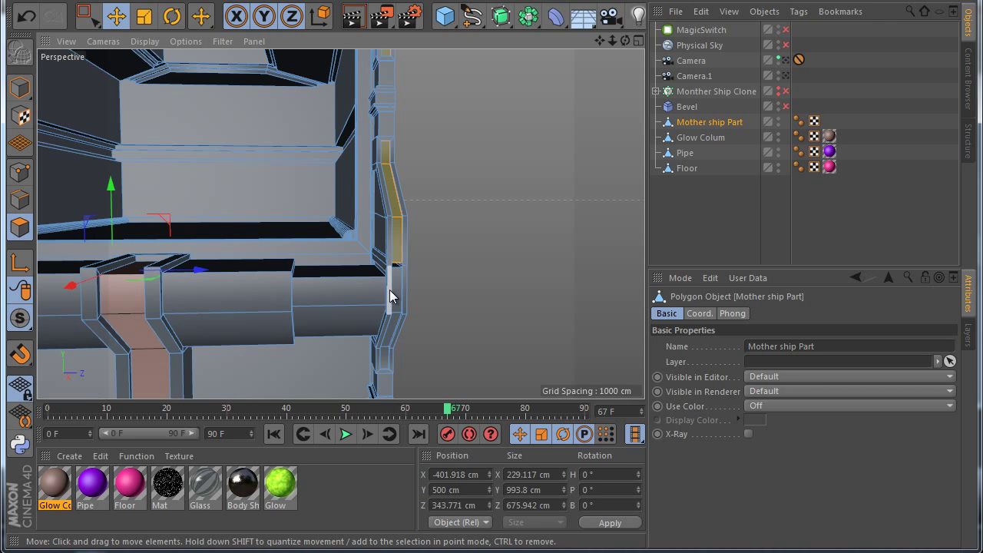
{"action": "left_click", "coordinate": [404, 297], "text": "shift"}
{"action": "key", "text": "ctrl+z"}
{"action": "left_click", "coordinate": [397, 303], "text": "shift"}
Add the opposite end frame's lower vertical face, sloped face and curved foot polygons to the selection
{"action": "scroll", "coordinate": [351, 220], "scroll_direction": "down", "scroll_amount": 5}
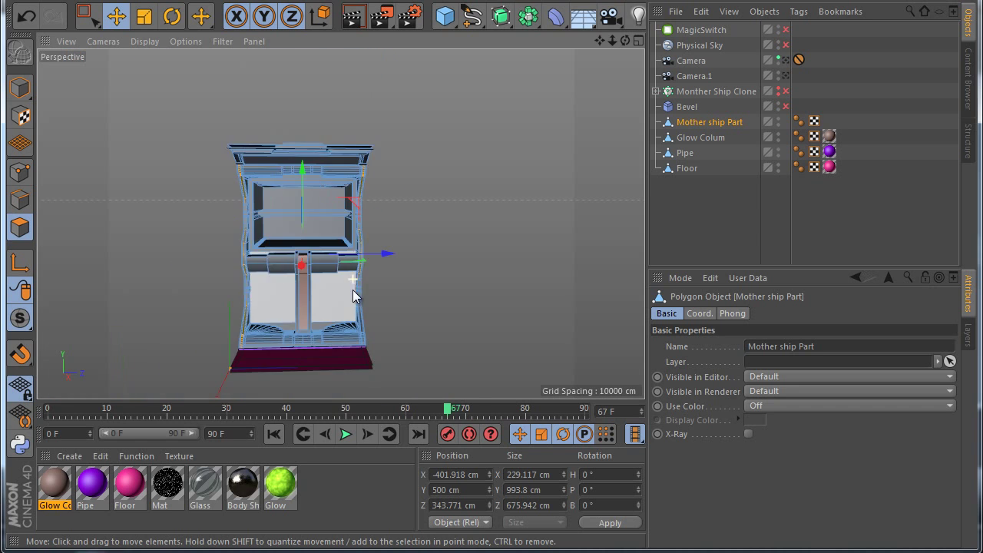
{"action": "scroll", "coordinate": [353, 290], "scroll_direction": "up", "scroll_amount": 6}
{"action": "left_click", "coordinate": [374, 198], "text": "shift"}
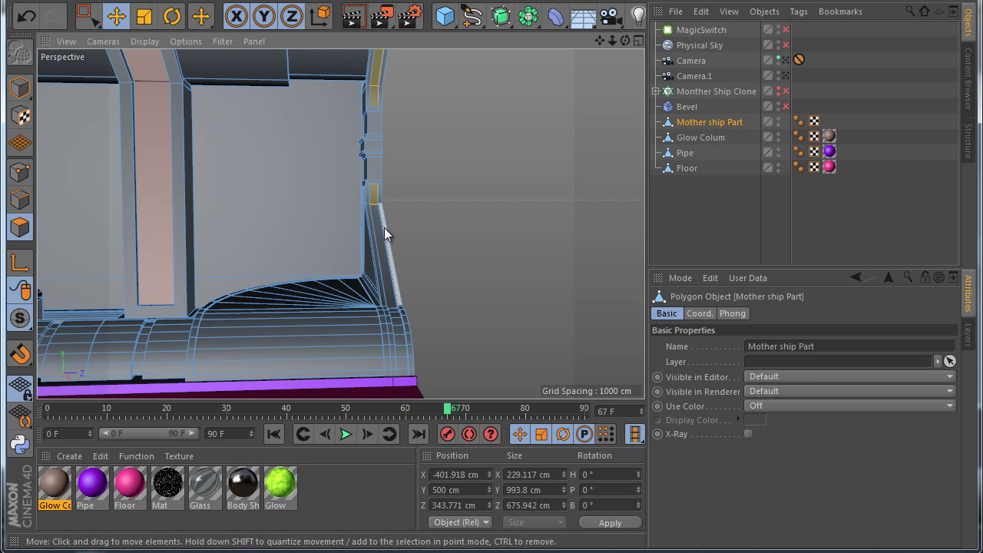
{"action": "left_click", "coordinate": [384, 230], "text": "shift"}
{"action": "key", "text": "ctrl+z"}
{"action": "left_click", "coordinate": [381, 237], "text": "shift"}
{"action": "left_click", "coordinate": [391, 311], "text": "shift"}
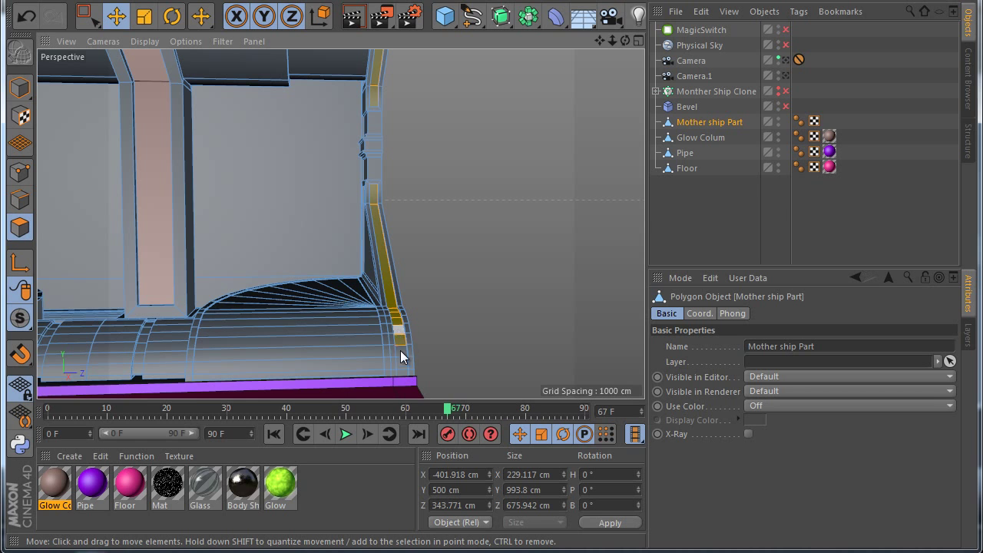
Split the selected end-frame strips into a separate object with its own material using PolygonRandomSplitSelection, naming it Glow Basic
{"action": "scroll", "coordinate": [414, 382], "scroll_direction": "down", "scroll_amount": 5}
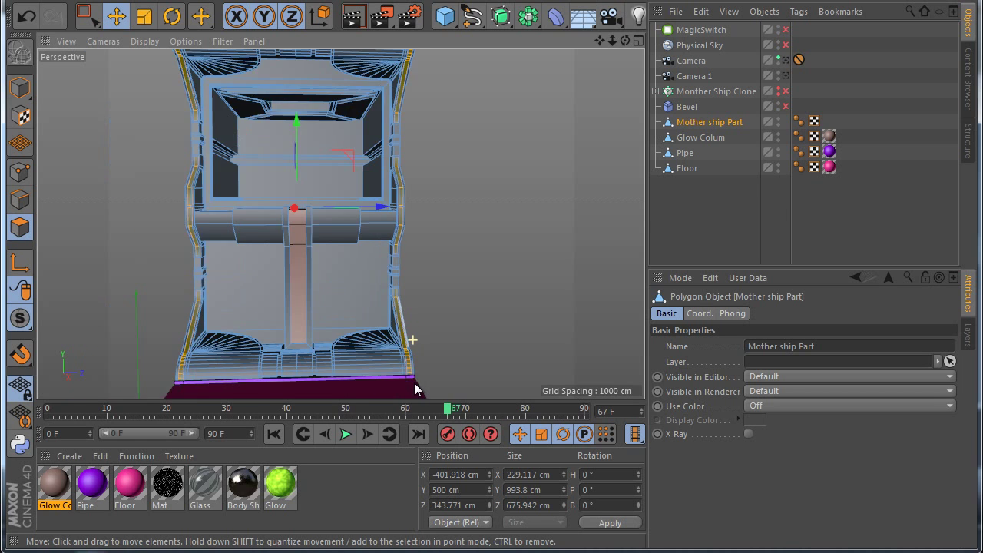
{"action": "scroll", "coordinate": [415, 383], "scroll_direction": "down", "scroll_amount": 3}
{"action": "left_click", "coordinate": [20, 445]}
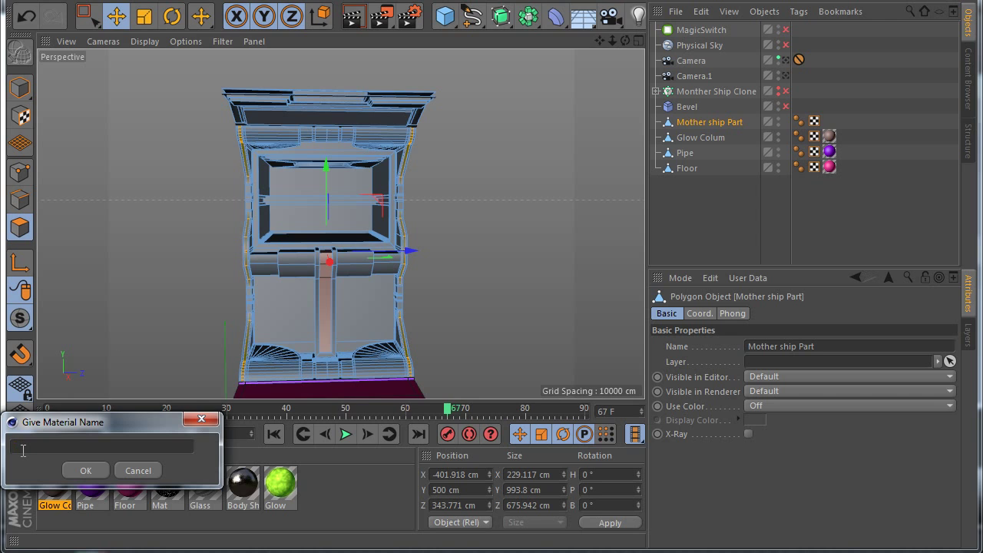
{"action": "type", "text": "Glow Basic"}
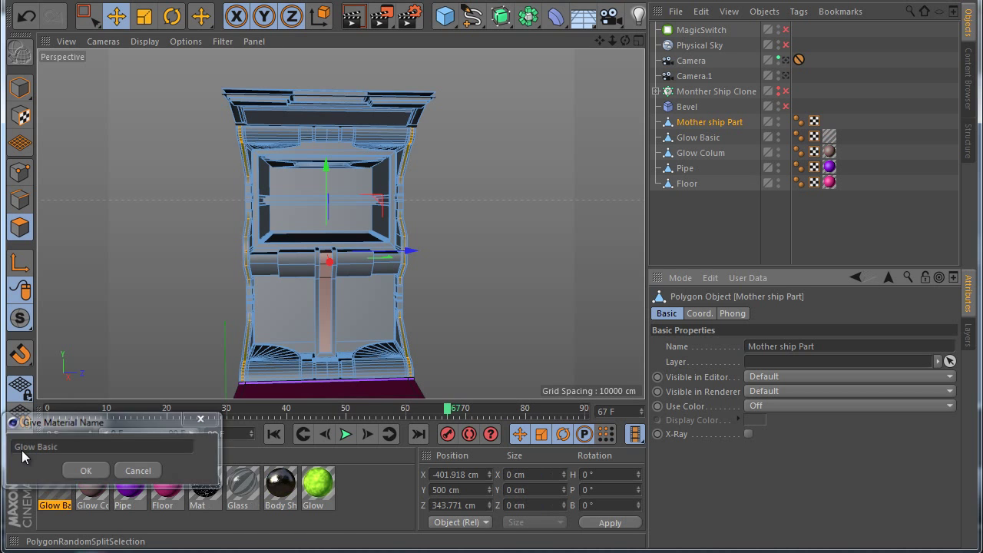
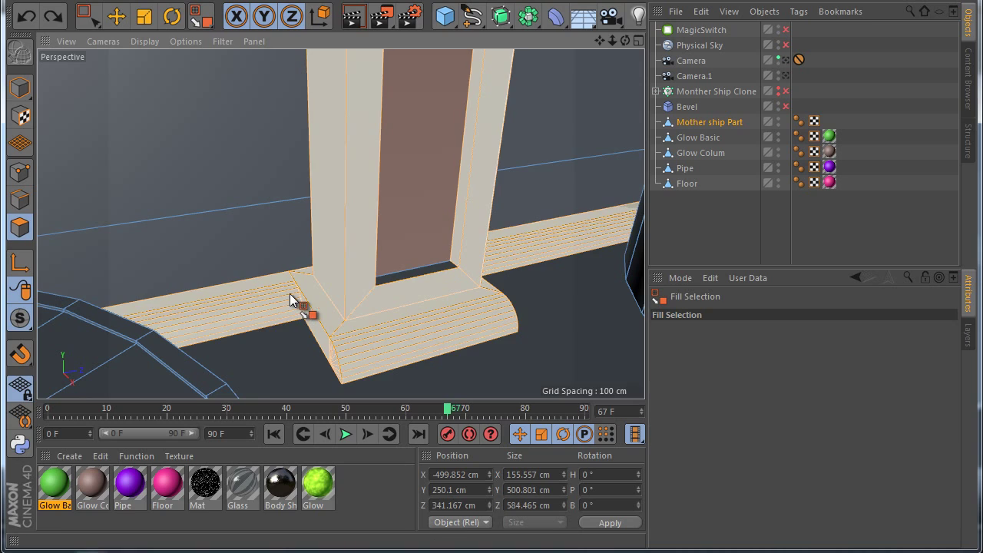
Undo the last fill and select the base moulding around the glowing column's foot with Fill Selection
{"action": "key", "text": "ctrl+z"}
{"action": "left_click", "coordinate": [271, 300]}
{"action": "scroll", "coordinate": [271, 300], "scroll_direction": "down", "scroll_amount": 2}
{"action": "scroll", "coordinate": [273, 301], "scroll_direction": "down", "scroll_amount": 10}
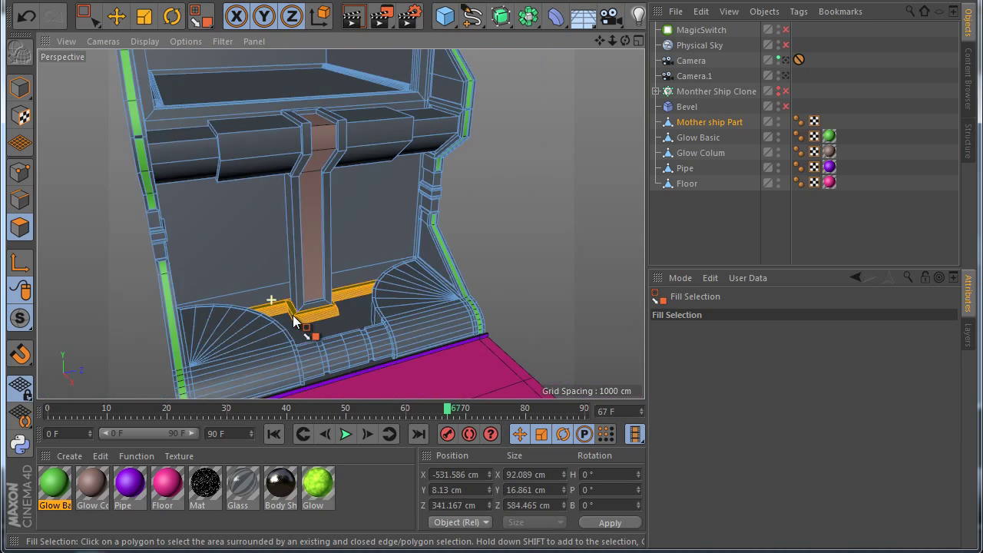
Add the thin loop along the edge of the recessed window's floor to the selection using Loop Selection
{"action": "scroll", "coordinate": [349, 94], "scroll_direction": "up", "scroll_amount": 6}
{"action": "left_click_drag", "start_coordinate": [278, 212], "coordinate": [342, 255], "text": "alt"}
{"action": "scroll", "coordinate": [351, 186], "scroll_direction": "up", "scroll_amount": 5}
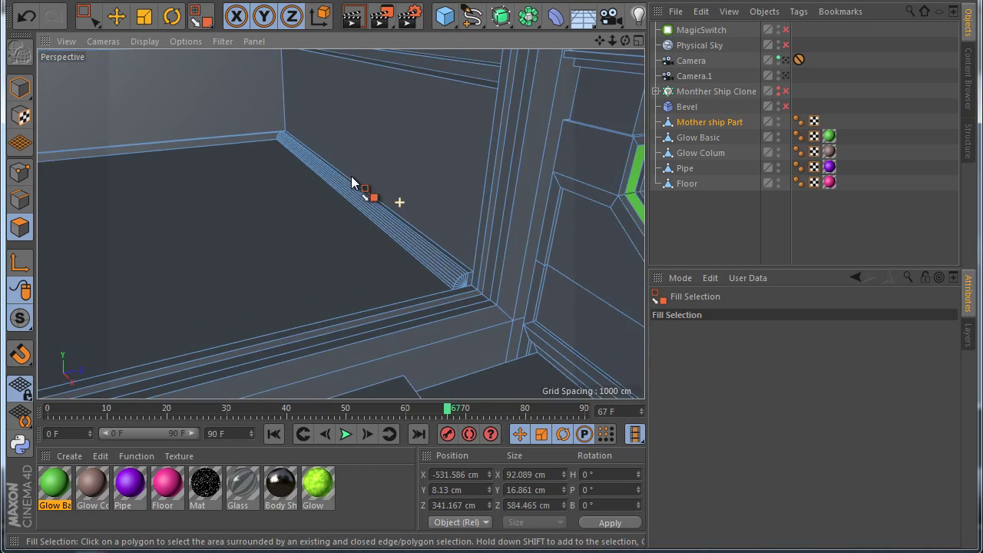
{"action": "key", "text": "m"}
{"action": "key", "text": "l"}
{"action": "scroll", "coordinate": [278, 156], "scroll_direction": "up", "scroll_amount": 4}
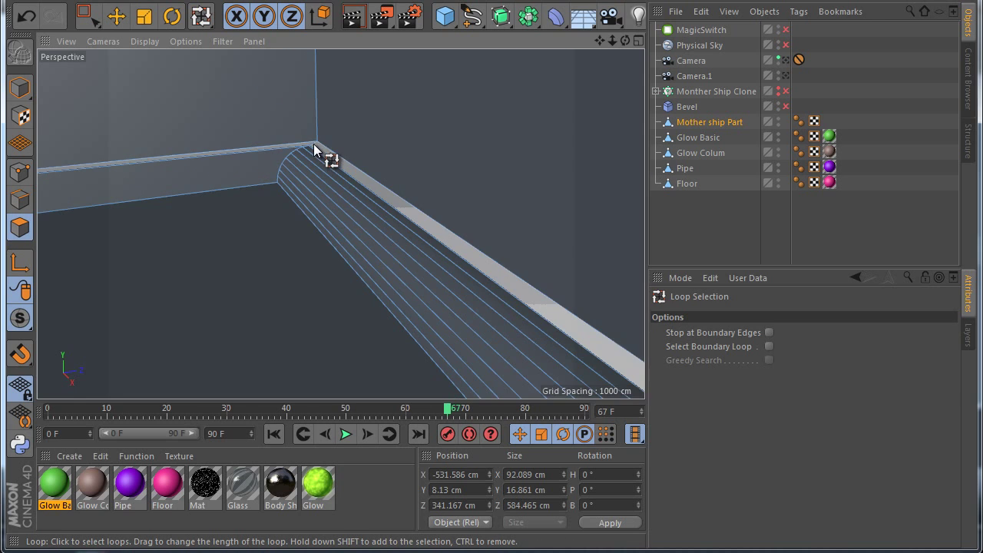
{"action": "left_click", "coordinate": [315, 146]}
{"action": "scroll", "coordinate": [296, 244], "scroll_direction": "down", "scroll_amount": 5}
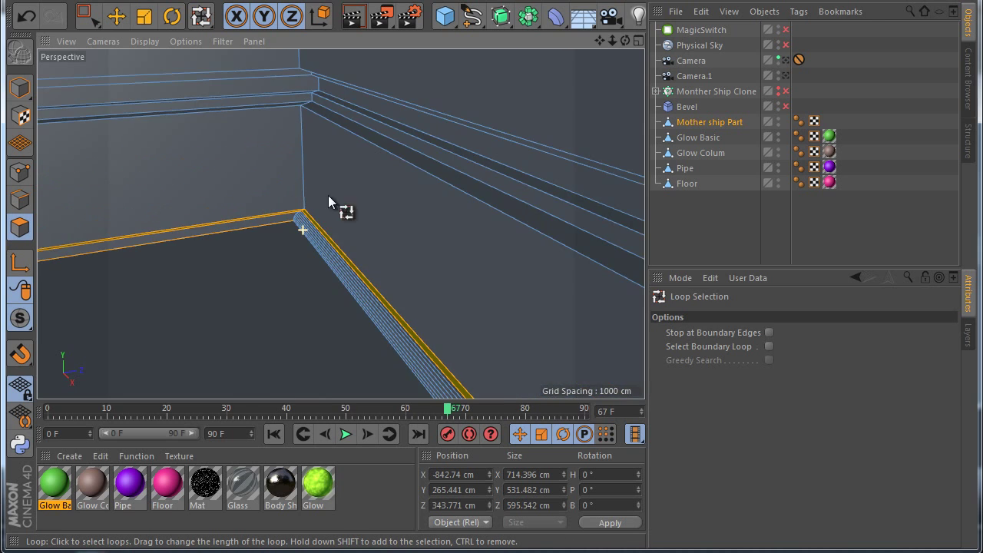
{"action": "scroll", "coordinate": [340, 190], "scroll_direction": "down", "scroll_amount": 5}
{"action": "scroll", "coordinate": [347, 245], "scroll_direction": "up", "scroll_amount": 3}
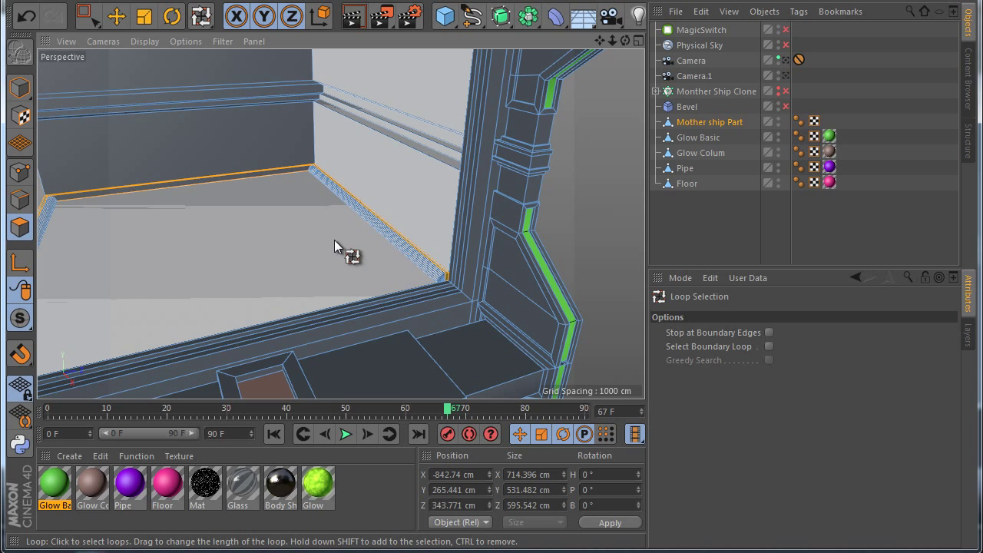
Fill-select the rounded trim bordering the recessed window's floor, keeping the base moulding in the selection
{"action": "key", "text": "u"}
{"action": "key", "text": "f"}
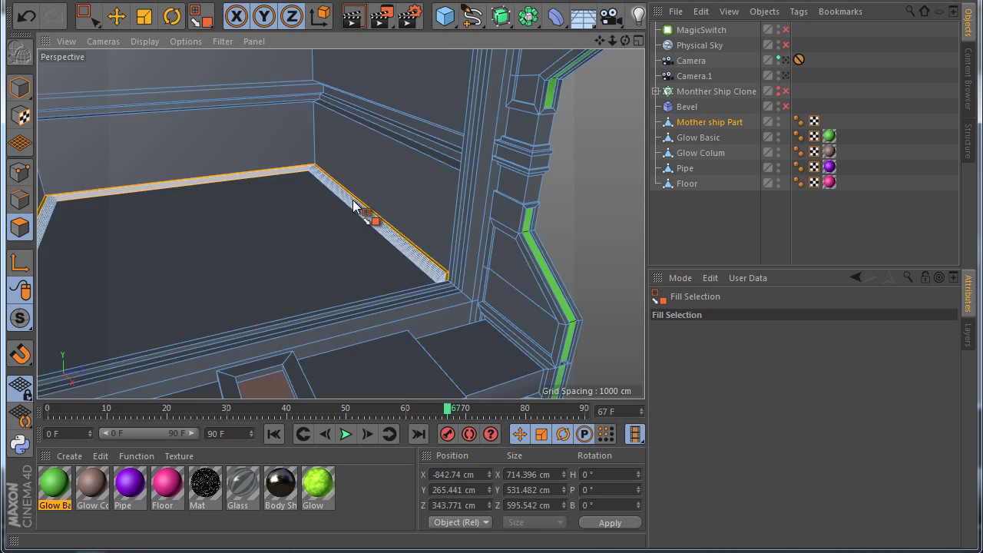
{"action": "left_click", "coordinate": [353, 202]}
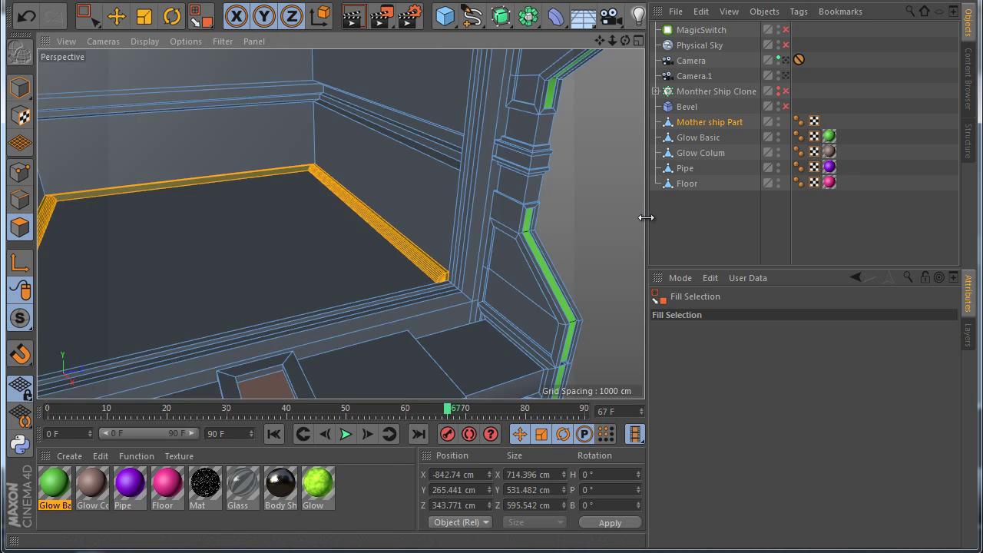
{"action": "scroll", "coordinate": [329, 154], "scroll_direction": "down", "scroll_amount": 5}
{"action": "scroll", "coordinate": [300, 244], "scroll_direction": "up", "scroll_amount": 1}
{"action": "scroll", "coordinate": [299, 244], "scroll_direction": "up", "scroll_amount": 2}
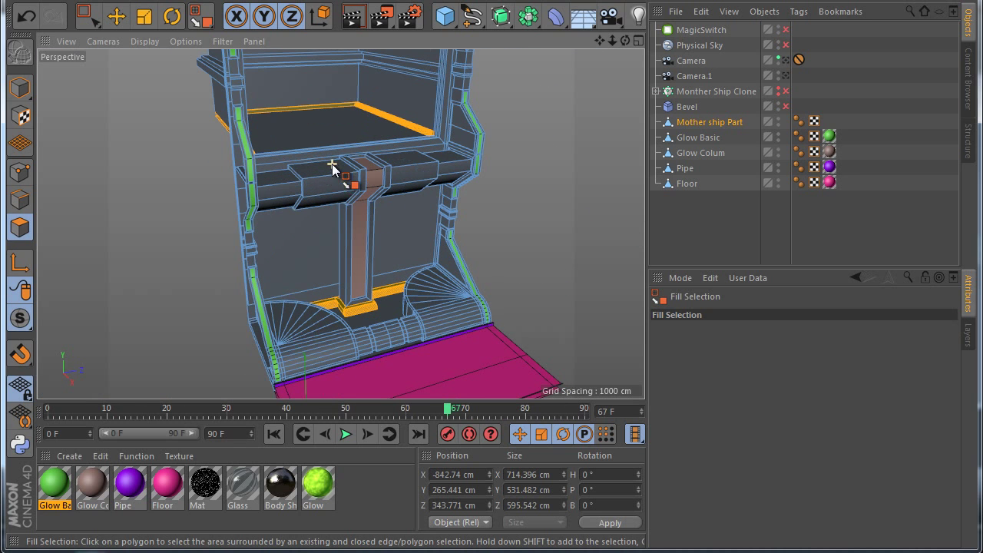
Split the selected trim and moulding into a separate object with its own material using PolygonRandomSplitSelection, naming it Mod Pipe
{"action": "left_click", "coordinate": [23, 447]}
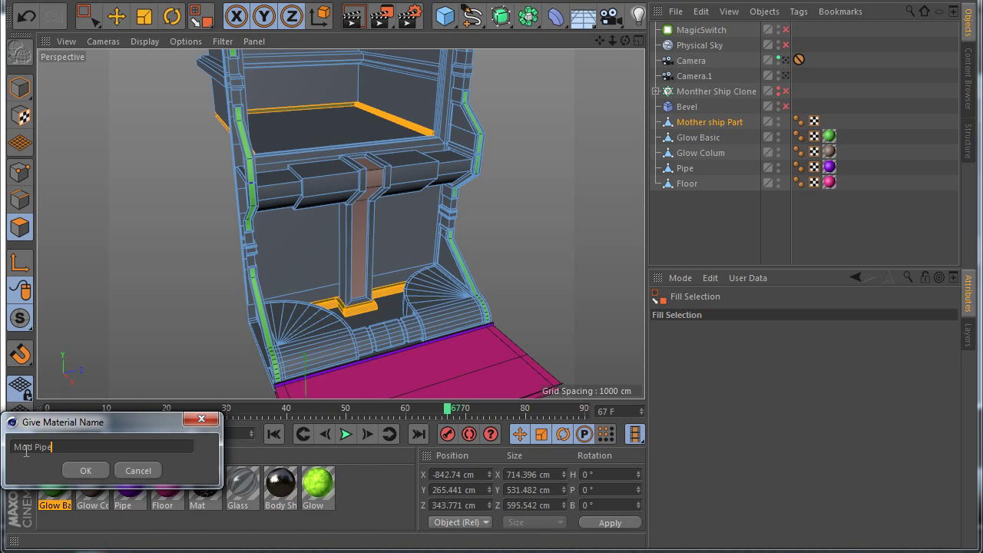
{"action": "key", "text": "Return"}
{"action": "scroll", "coordinate": [353, 340], "scroll_direction": "down", "scroll_amount": 3}
{"action": "left_click_drag", "start_coordinate": [353, 340], "coordinate": [491, 358], "text": "alt"}
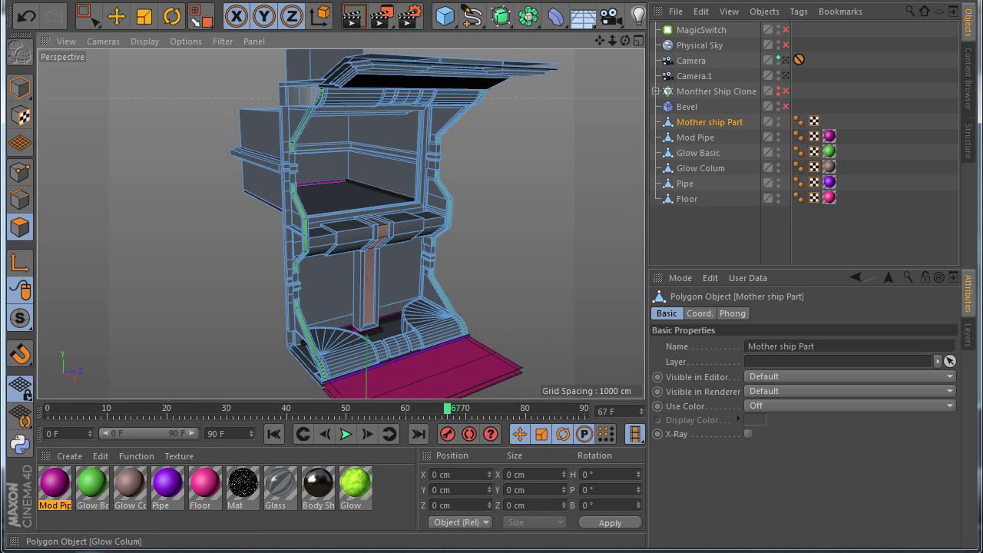
Create a new default material and apply it to the remaining Mother ship Part object
{"action": "key", "text": "u"}
{"action": "key", "text": "f"}
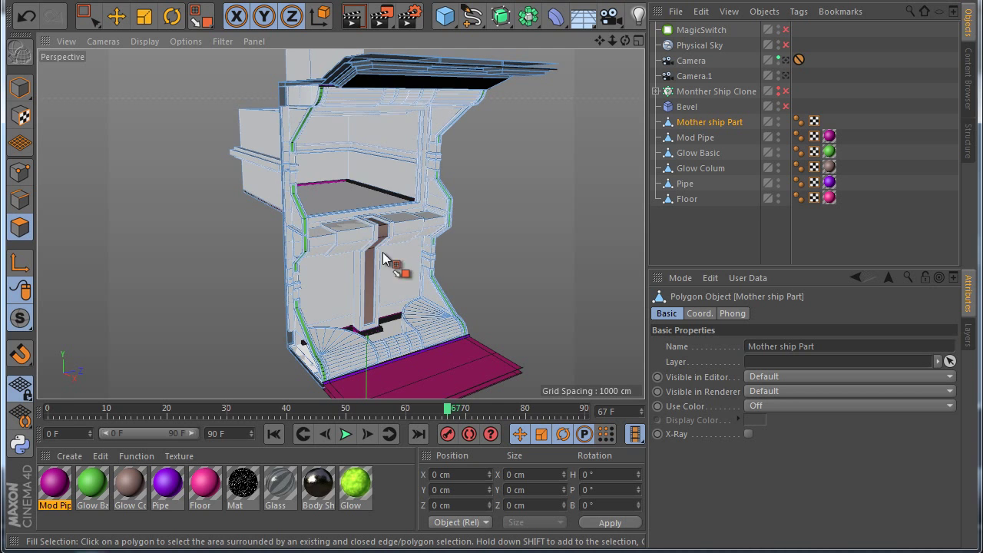
{"action": "double_click", "coordinate": [379, 495]}
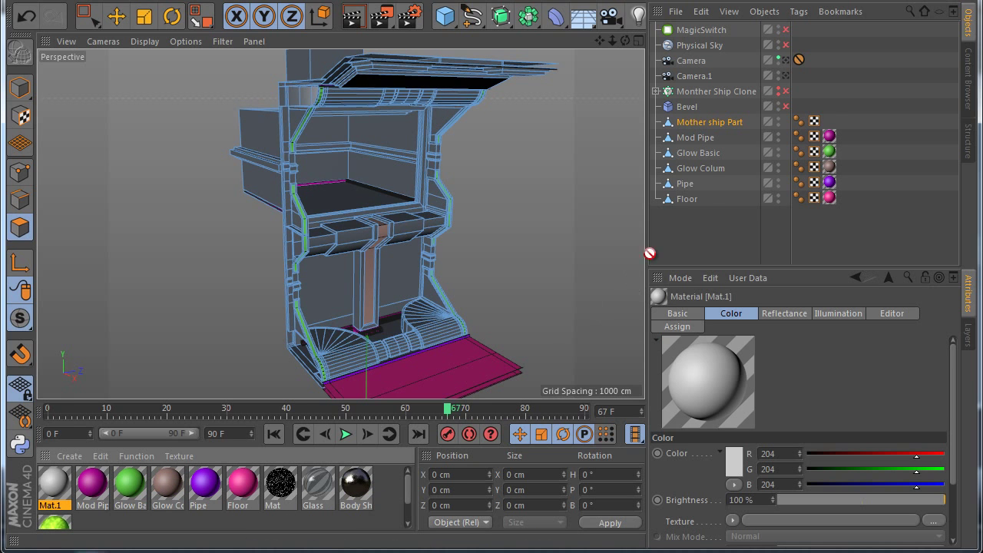
{"action": "left_click_drag", "start_coordinate": [650, 254], "coordinate": [706, 124]}
{"action": "left_click", "coordinate": [694, 231]}
{"action": "scroll", "coordinate": [300, 219], "scroll_direction": "down", "scroll_amount": 3}
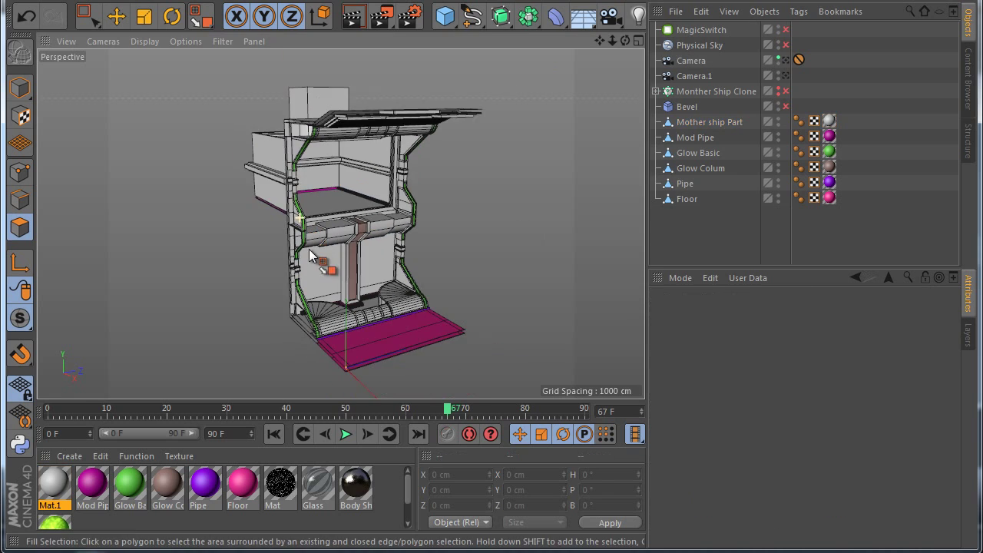
{"action": "scroll", "coordinate": [311, 257], "scroll_direction": "up", "scroll_amount": 2}
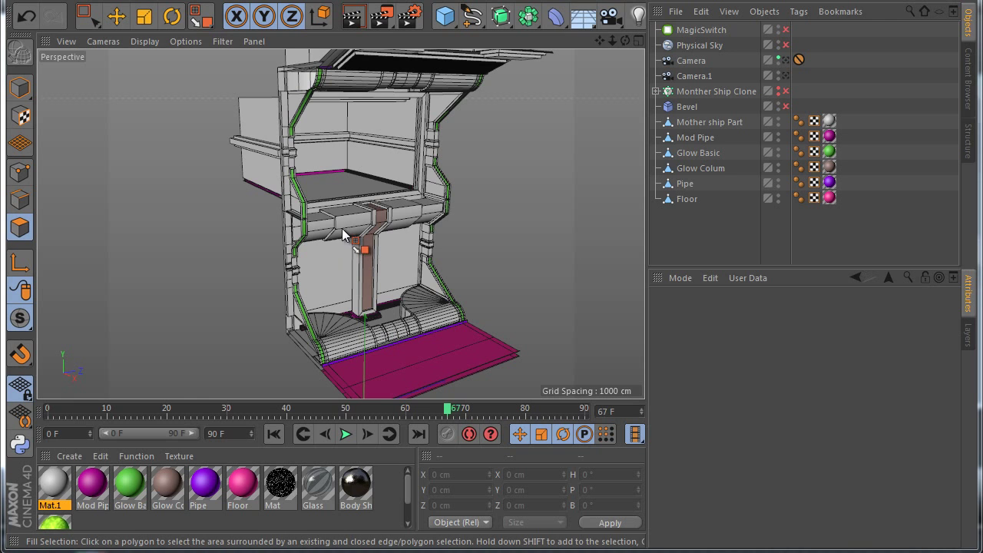
Select the inner side panels of one end frame on Mother ship Part, from the lower triangle up to the curved upper part
{"action": "left_click", "coordinate": [688, 123]}
{"action": "scroll", "coordinate": [442, 280], "scroll_direction": "up", "scroll_amount": 5}
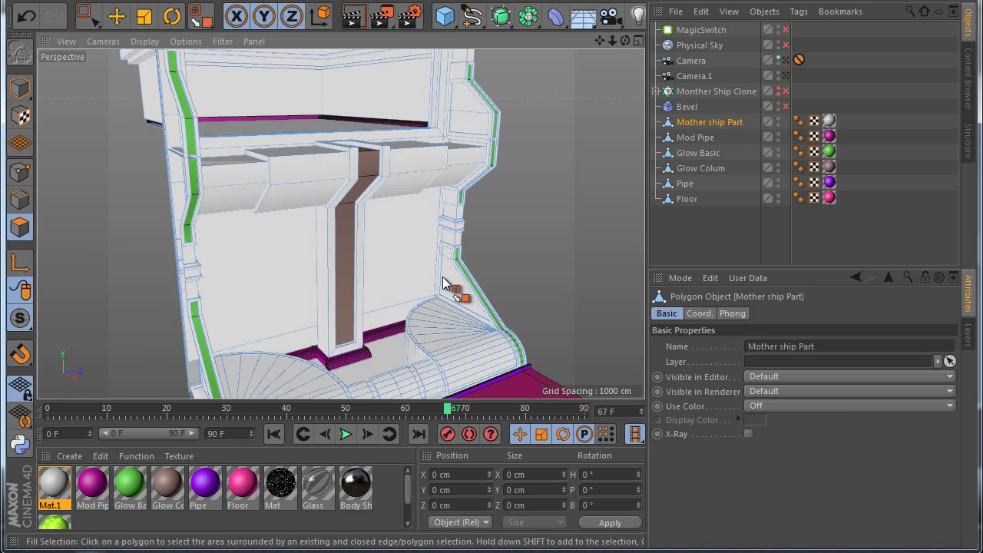
{"action": "left_click", "coordinate": [117, 16]}
{"action": "scroll", "coordinate": [481, 350], "scroll_direction": "up", "scroll_amount": 3}
{"action": "left_click", "coordinate": [431, 248]}
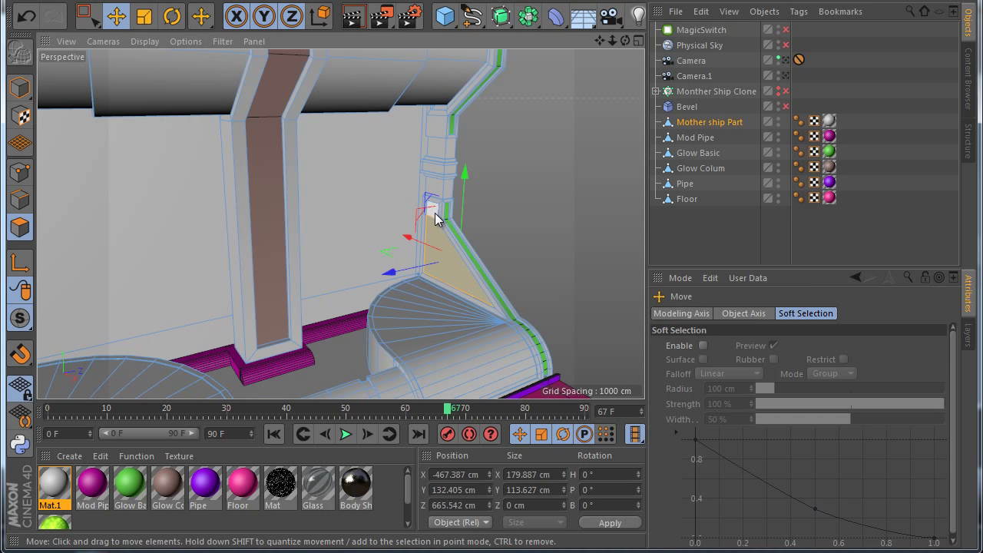
{"action": "scroll", "coordinate": [421, 323], "scroll_direction": "down", "scroll_amount": 4}
{"action": "left_click", "coordinate": [440, 145], "text": "shift"}
{"action": "scroll", "coordinate": [435, 153], "scroll_direction": "up", "scroll_amount": 4}
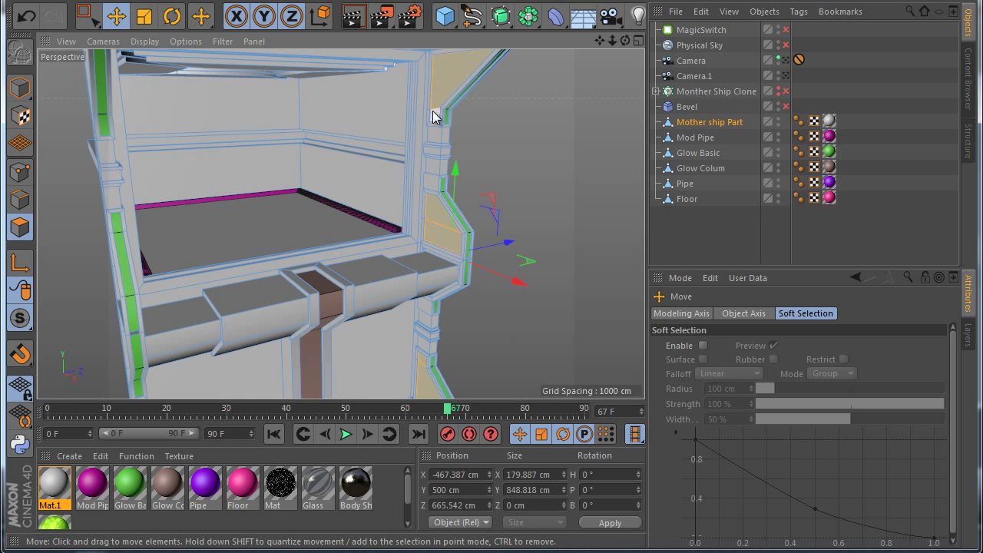
{"action": "left_click", "coordinate": [433, 114], "text": "shift"}
{"action": "scroll", "coordinate": [487, 189], "scroll_direction": "down", "scroll_amount": 4}
Add the matching inner side panels of the opposite end frame to the selection
{"action": "left_click_drag", "start_coordinate": [486, 339], "coordinate": [368, 338], "text": "alt"}
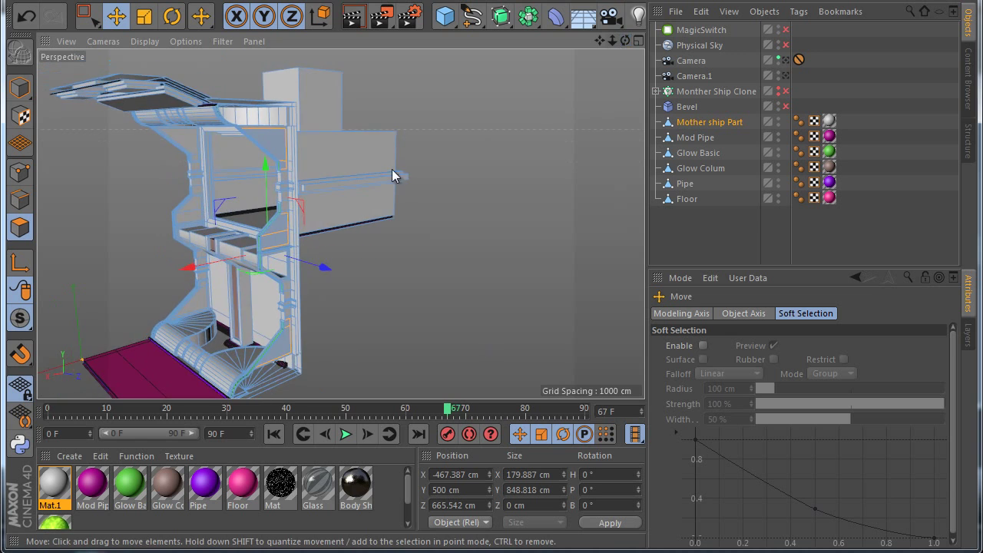
{"action": "scroll", "coordinate": [160, 280], "scroll_direction": "up", "scroll_amount": 5}
{"action": "left_click", "coordinate": [256, 337], "text": "shift"}
{"action": "scroll", "coordinate": [248, 285], "scroll_direction": "down", "scroll_amount": 4}
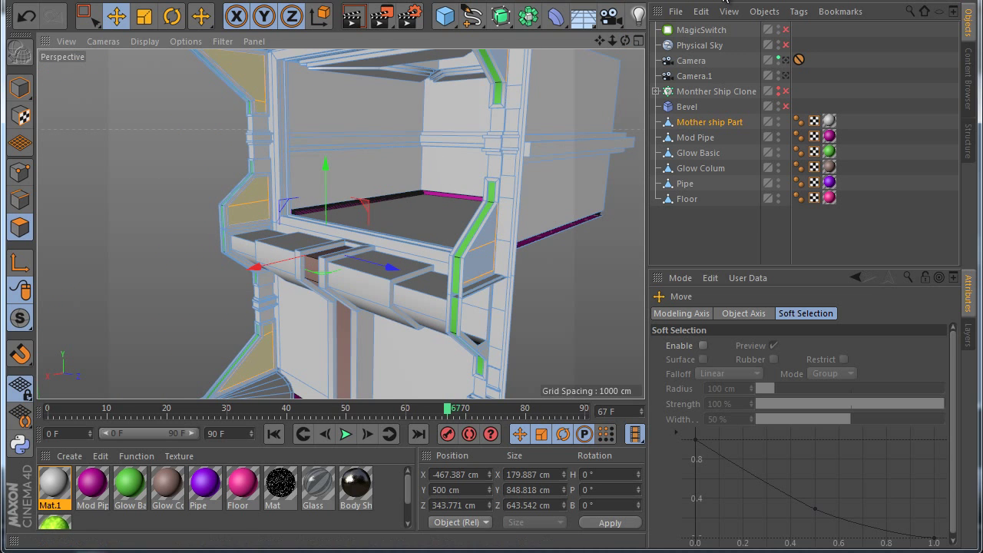
{"action": "left_click_drag", "start_coordinate": [263, 103], "coordinate": [475, 335], "text": "alt"}
{"action": "scroll", "coordinate": [281, 114], "scroll_direction": "down", "scroll_amount": 3}
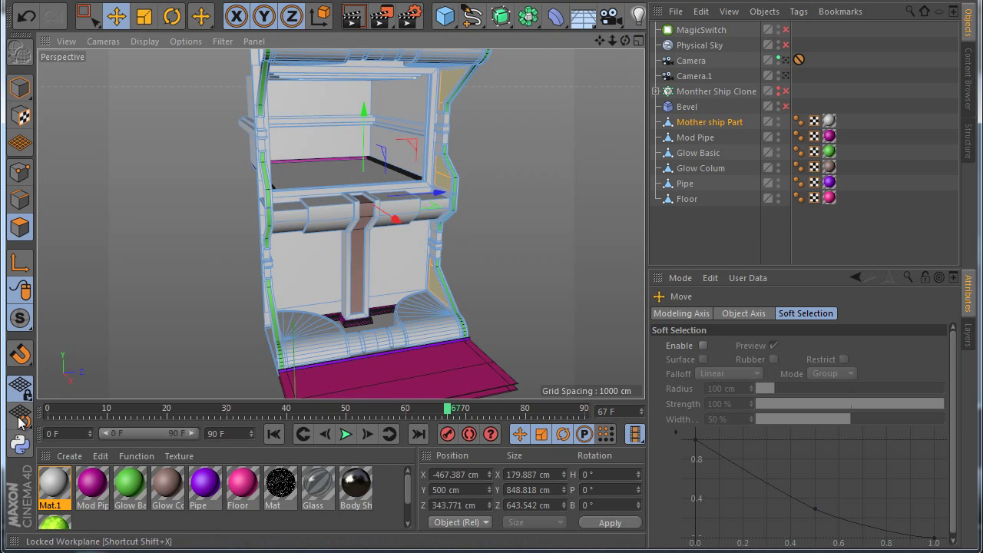
Split the selected side panels into a separate object with its own material using PolygonRandomSplitSelection, naming it Sing
{"action": "left_click", "coordinate": [20, 445]}
{"action": "type", "text": "Sing"}
{"action": "key", "text": "Return"}
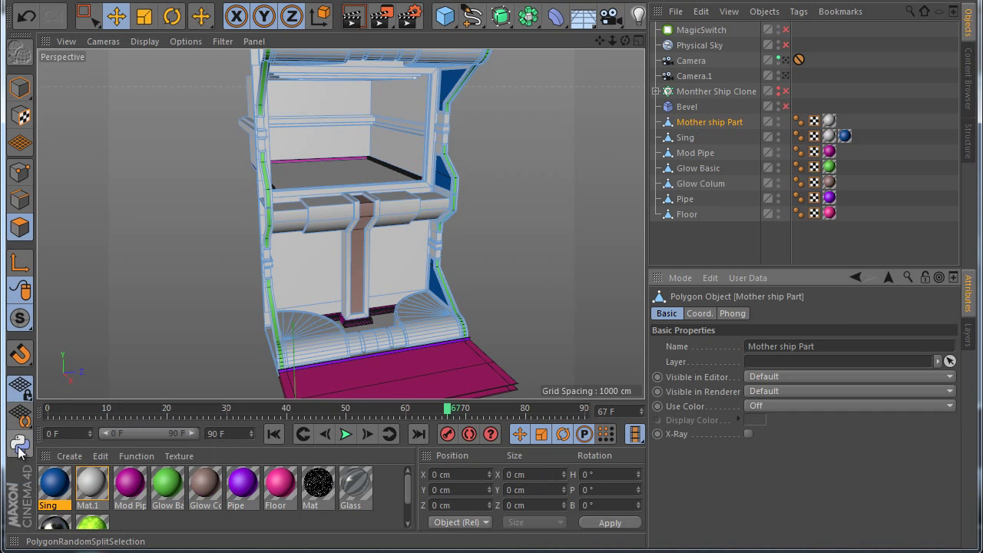
Render the viewport to check the material separation on the whole corridor part
{"action": "left_click_drag", "start_coordinate": [477, 335], "coordinate": [341, 181], "text": "alt"}
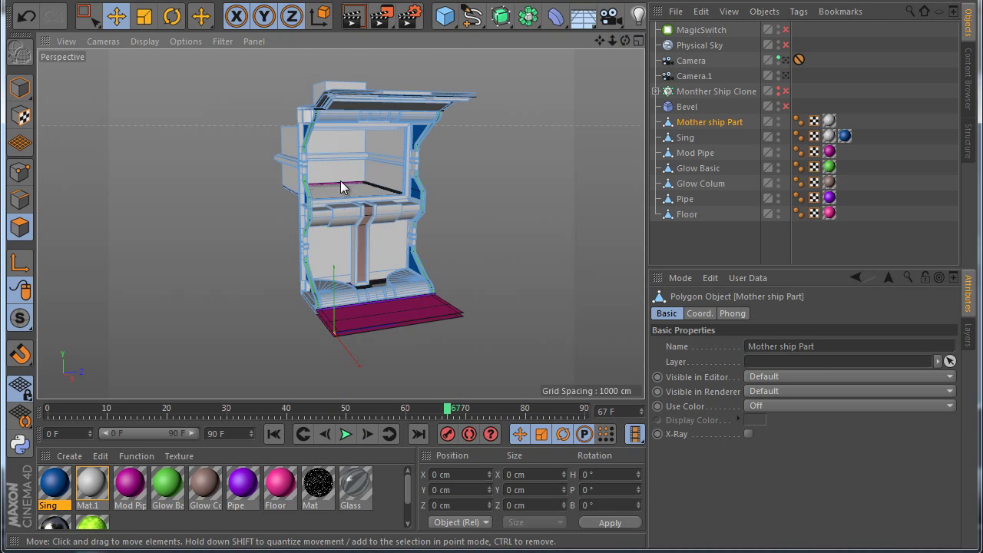
{"action": "left_click", "coordinate": [354, 16]}
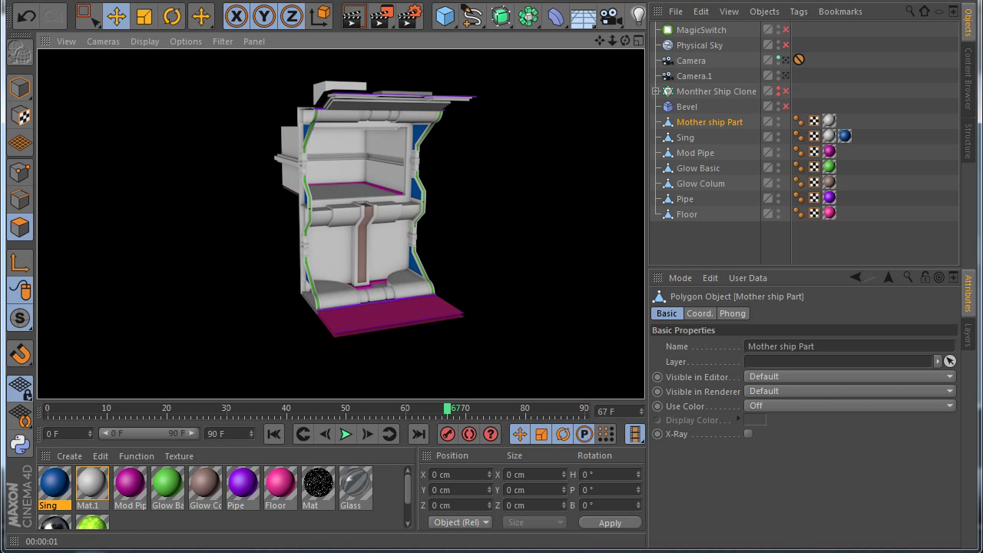
{"action": "left_click", "coordinate": [366, 125]}
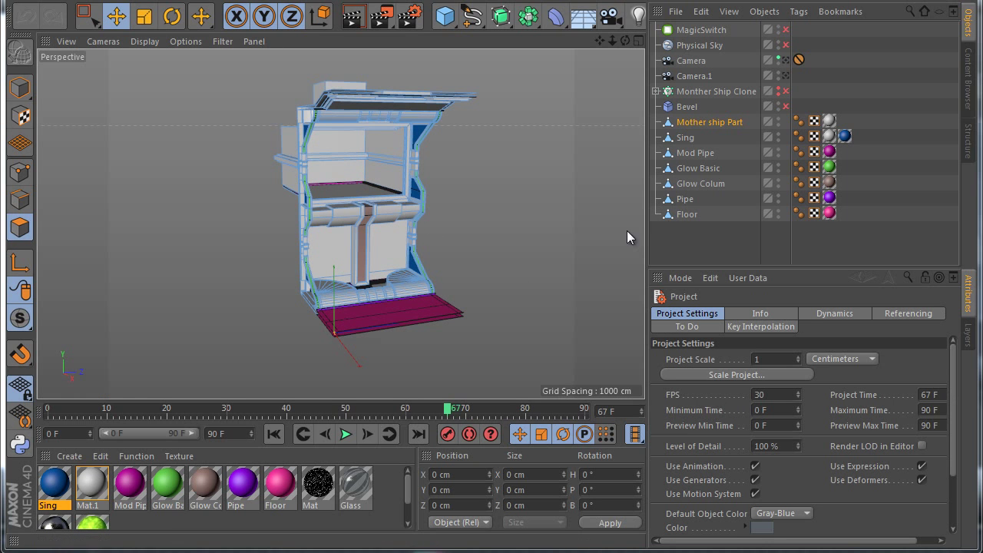
Group all the split objects from Mother ship Part through Floor under a null named Mother Ship Parts 1
{"action": "left_click", "coordinate": [731, 246]}
{"action": "scroll", "coordinate": [365, 287], "scroll_direction": "down", "scroll_amount": 4}
{"action": "scroll", "coordinate": [364, 287], "scroll_direction": "up", "scroll_amount": 6}
{"action": "left_click_drag", "start_coordinate": [720, 243], "coordinate": [659, 116]}
{"action": "right_click", "coordinate": [670, 136]}
{"action": "left_click", "coordinate": [726, 549]}
{"action": "double_click", "coordinate": [686, 121]}
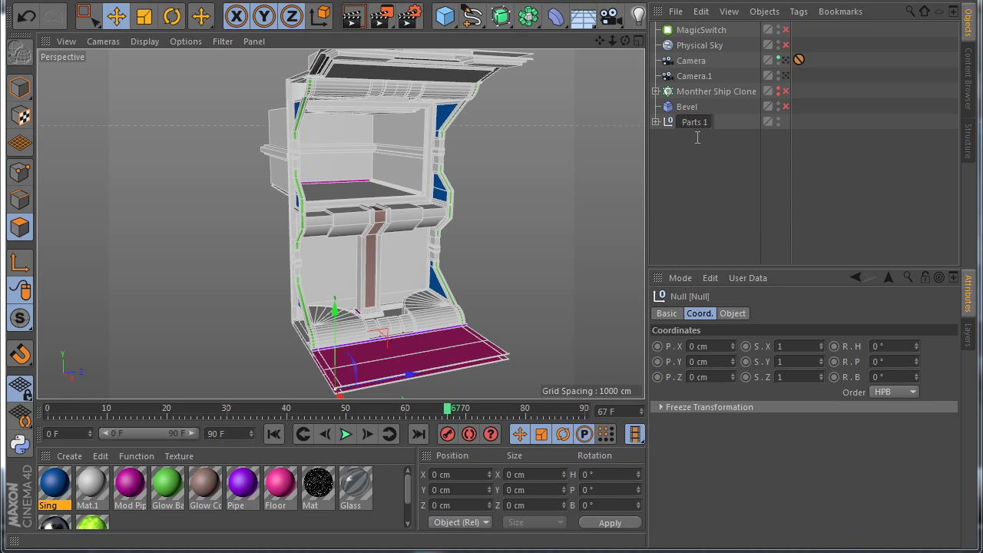
{"action": "key", "text": "Return"}
Expand the Mother Ship Parts 1 group and rename its Mother ship Part object as Basic
{"action": "left_click", "coordinate": [657, 122]}
{"action": "left_click", "coordinate": [717, 155]}
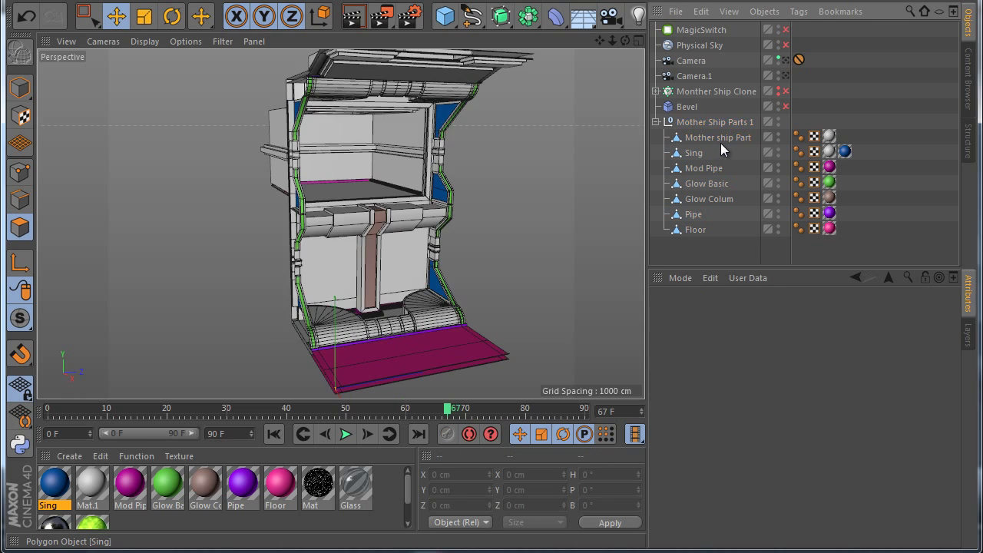
{"action": "double_click", "coordinate": [721, 141]}
{"action": "type", "text": "Bas"}
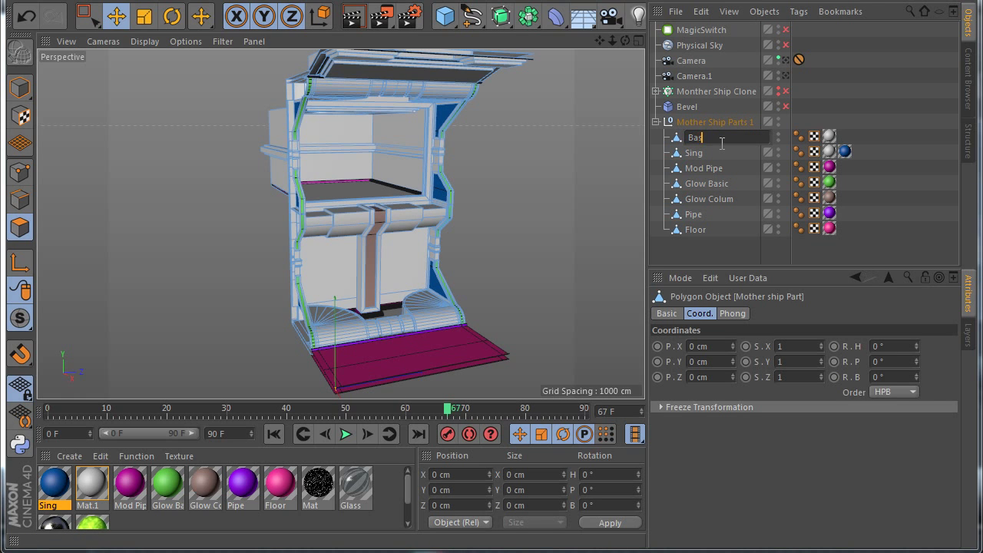
{"action": "type", "text": "ic"}
{"action": "key", "text": "Return"}
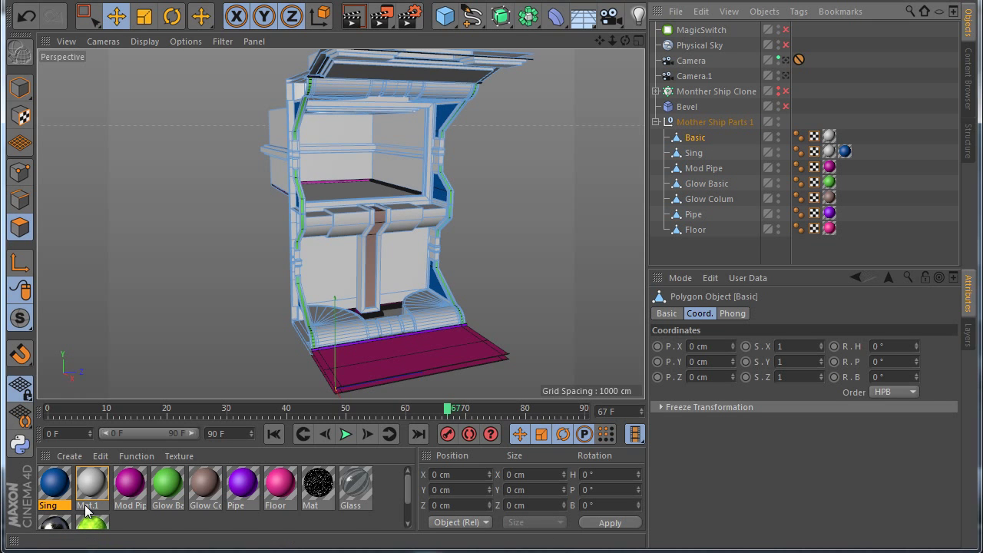
Rename the Mat.1 material as Basic
{"action": "double_click", "coordinate": [86, 506]}
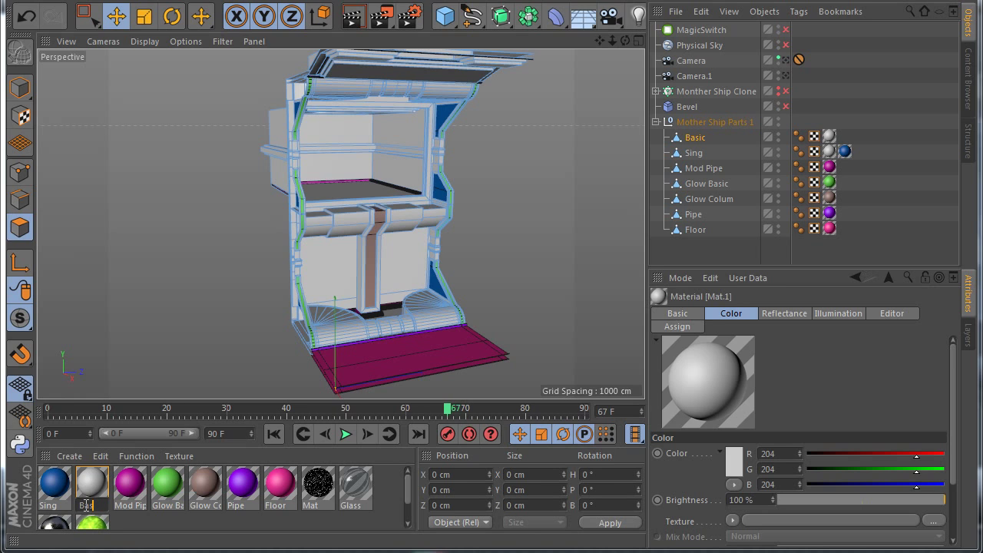
{"action": "key", "text": "Return"}
{"action": "scroll", "coordinate": [379, 288], "scroll_direction": "down", "scroll_amount": 3}
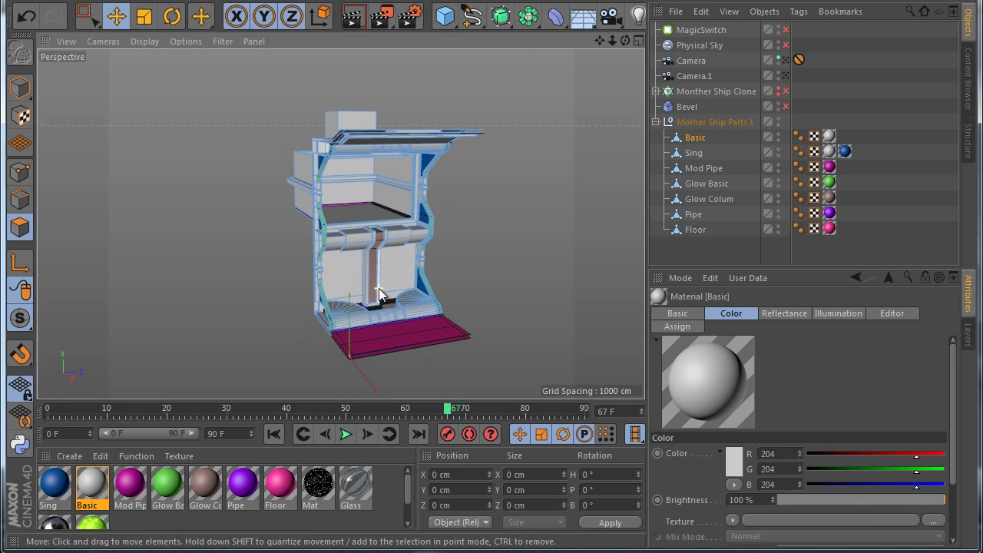
Move the Bevel deformer into the Mother Ship Parts 1 group and nest that group under Symetry Mother Ship in the cloner
{"action": "left_click", "coordinate": [662, 107]}
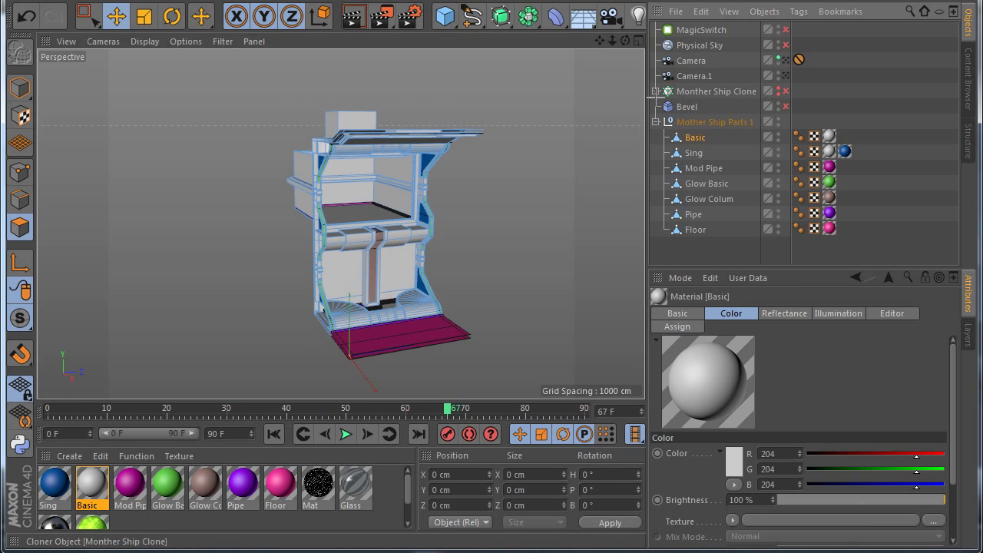
{"action": "left_click_drag", "start_coordinate": [676, 134], "coordinate": [675, 130]}
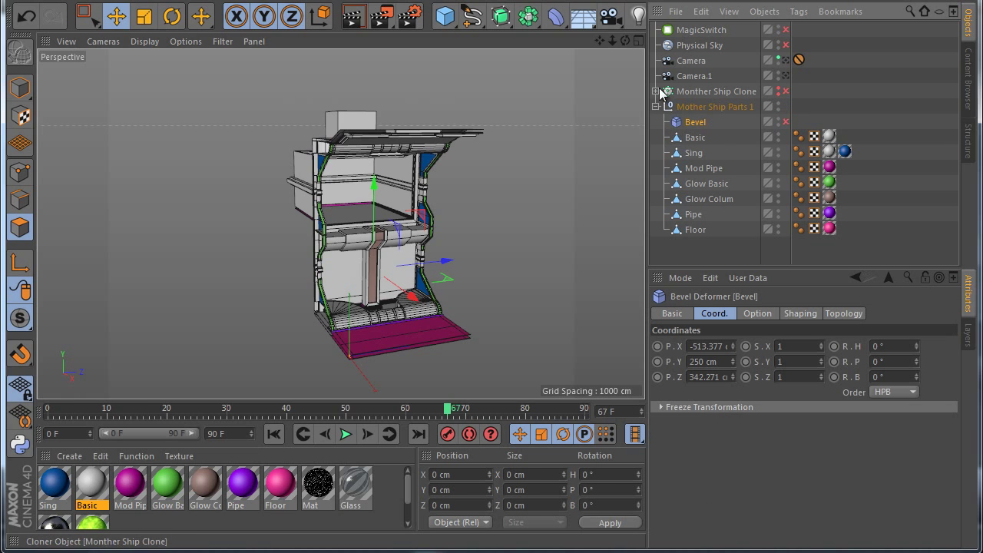
{"action": "left_click", "coordinate": [657, 91]}
{"action": "left_click", "coordinate": [673, 121]}
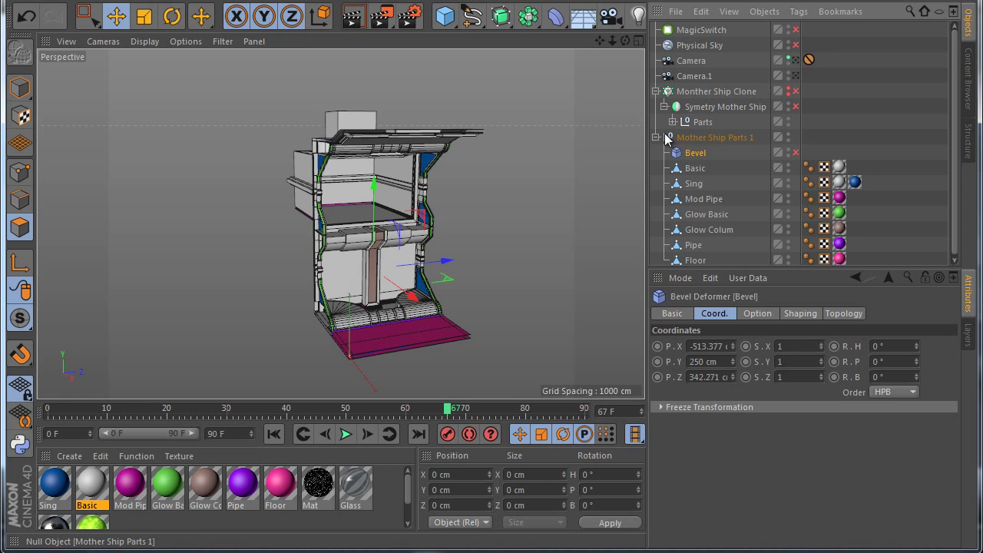
{"action": "left_click", "coordinate": [656, 138]}
{"action": "left_click_drag", "start_coordinate": [688, 121], "coordinate": [717, 120]}
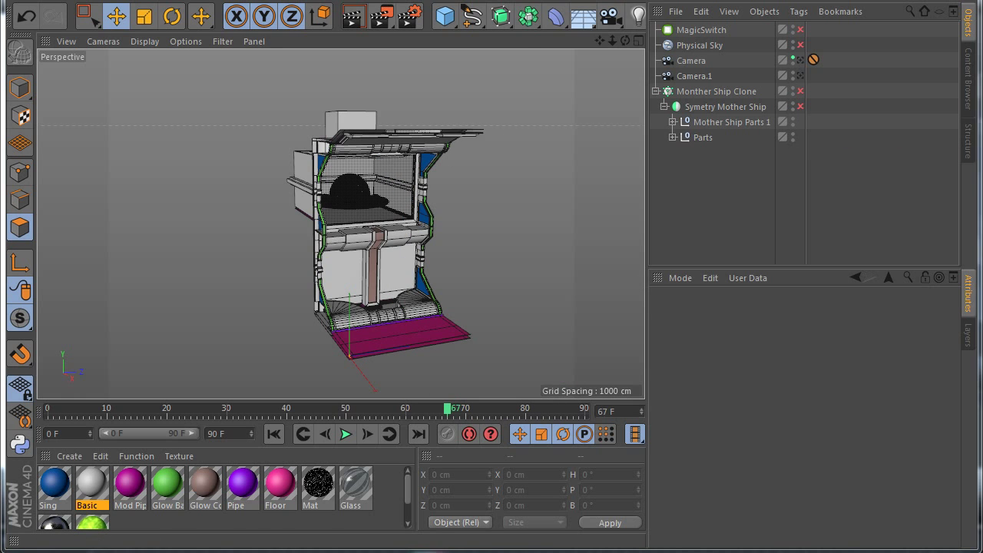
Enable the MagicSwitch, cloner and symmetry, look through the Camera, and render the corridor in the viewport
{"action": "middle_click_drag", "start_coordinate": [351, 251], "coordinate": [335, 262], "text": "alt"}
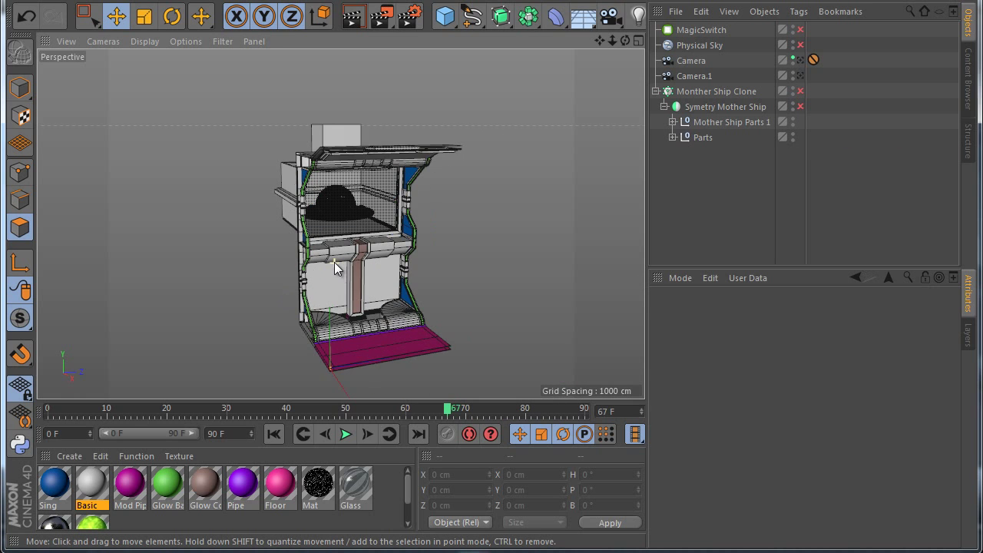
{"action": "right_click_drag", "start_coordinate": [335, 262], "coordinate": [334, 280], "text": "alt"}
{"action": "left_click", "coordinate": [801, 91]}
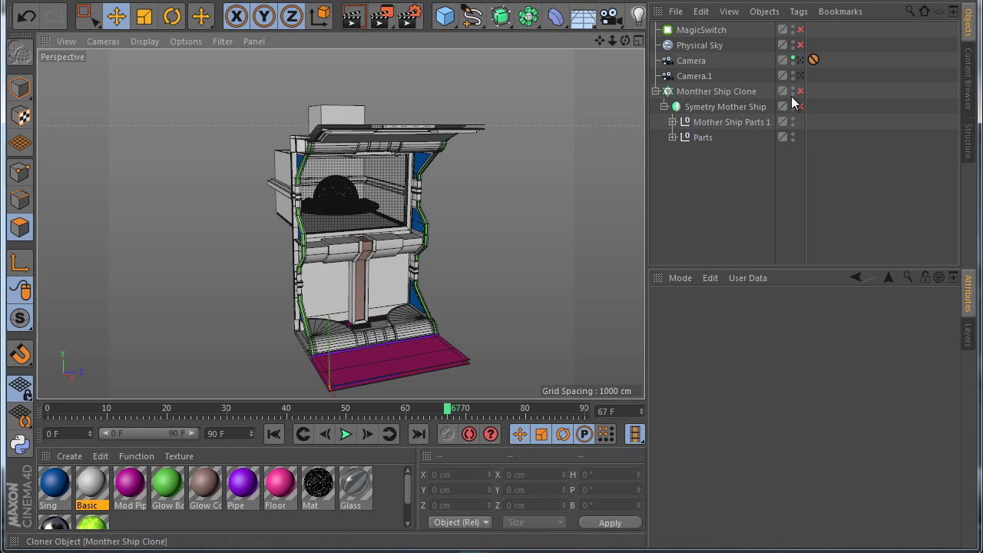
{"action": "left_click", "coordinate": [800, 106]}
{"action": "left_click", "coordinate": [800, 29]}
{"action": "left_click", "coordinate": [800, 60]}
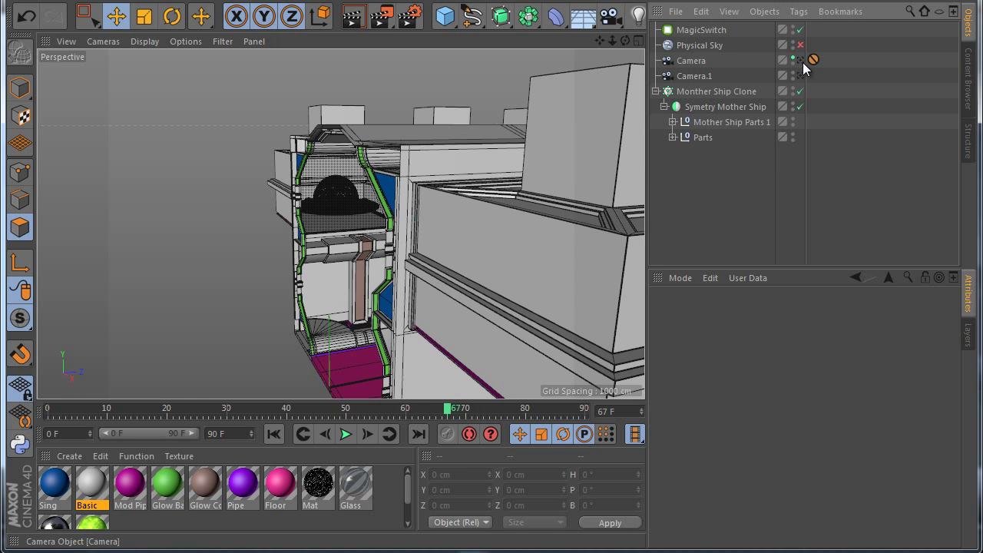
{"action": "left_click", "coordinate": [353, 18]}
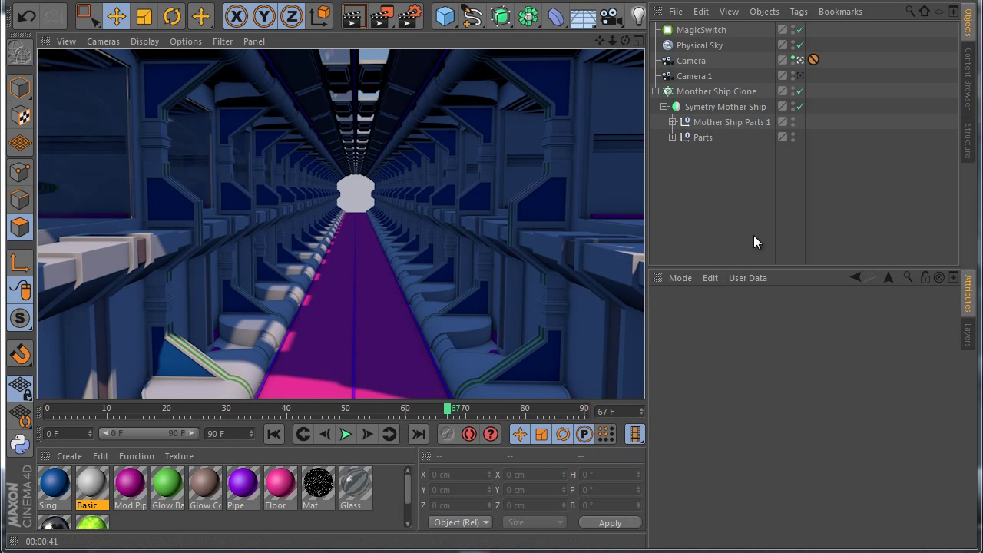
Duplicate the Mother Ship Parts 1 group within Symetry Mother Ship and rename the copy as Mother Ship Parts 2
{"action": "left_click", "coordinate": [727, 123]}
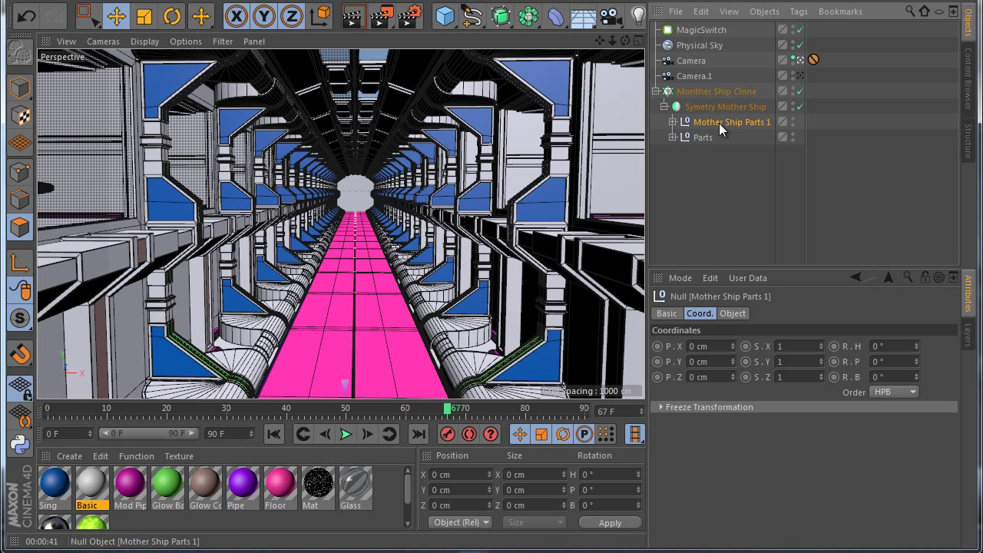
{"action": "left_click_drag", "start_coordinate": [719, 123], "coordinate": [691, 136]}
{"action": "double_click", "coordinate": [762, 139]}
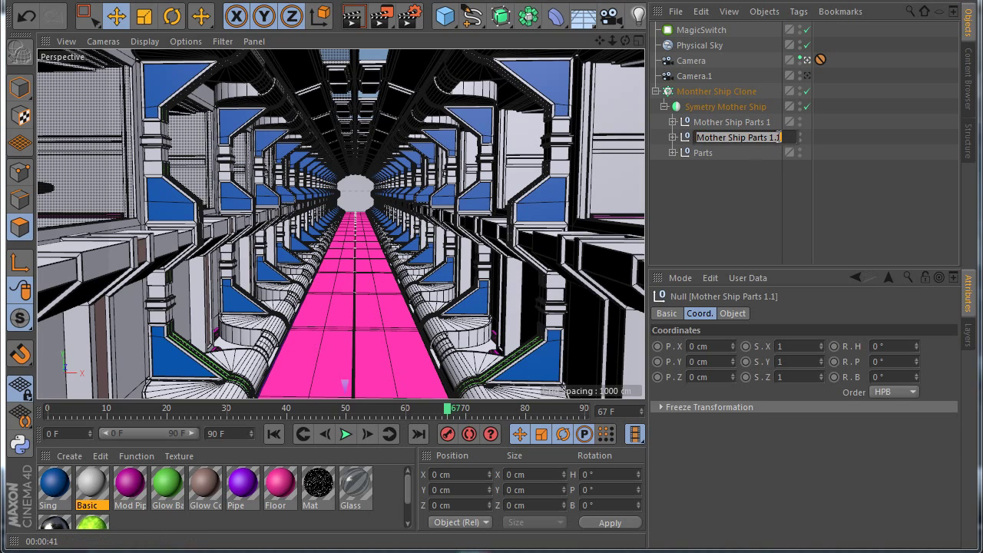
{"action": "type", "text": "2"}
{"action": "left_click", "coordinate": [758, 185]}
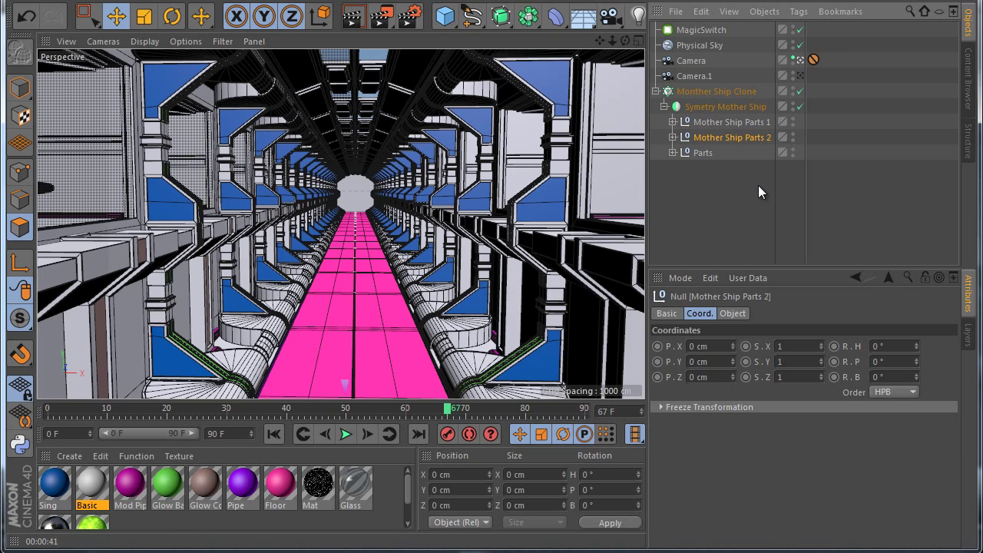
Leave the Camera view with the clones and symmetry switched off, and hide the Mother Ship Parts 1 group
{"action": "left_click", "coordinate": [801, 32]}
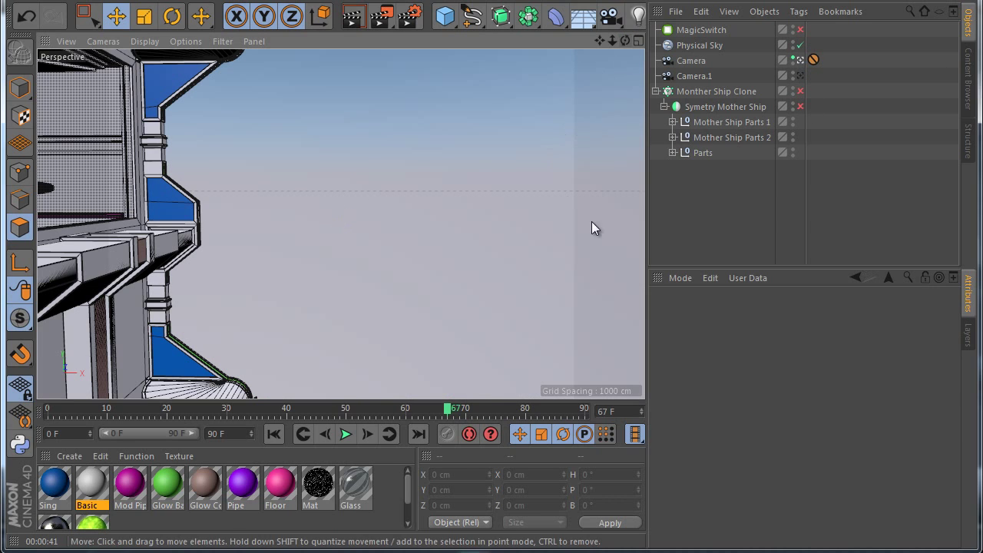
{"action": "left_click", "coordinate": [800, 61]}
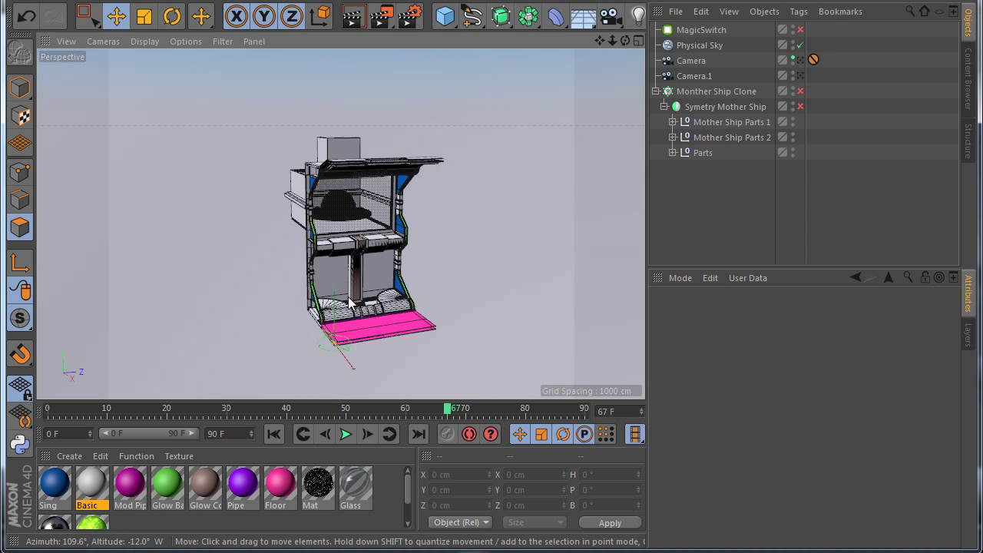
{"action": "scroll", "coordinate": [362, 315], "scroll_direction": "up", "scroll_amount": 4}
{"action": "scroll", "coordinate": [344, 289], "scroll_direction": "up", "scroll_amount": 2}
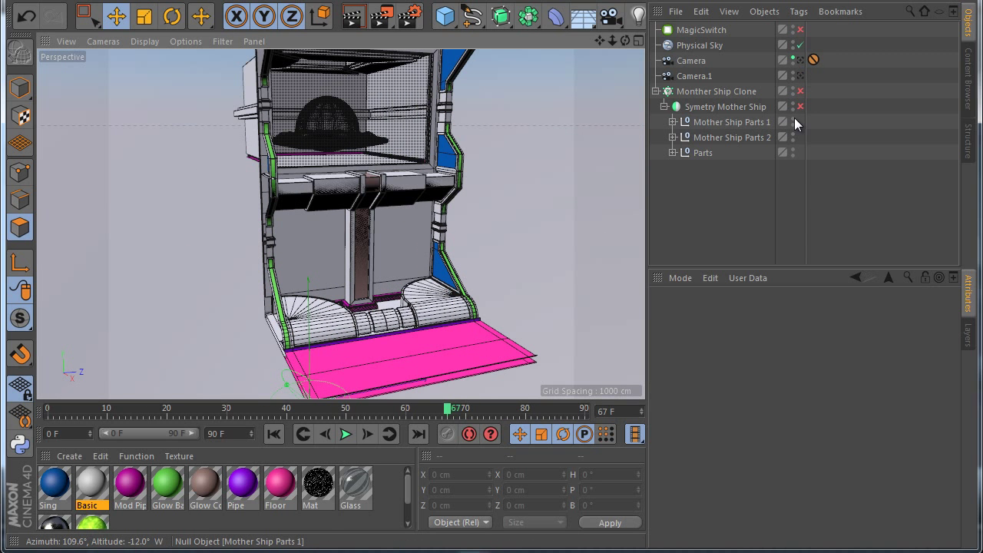
{"action": "left_click", "coordinate": [793, 121]}
{"action": "left_click", "coordinate": [787, 138]}
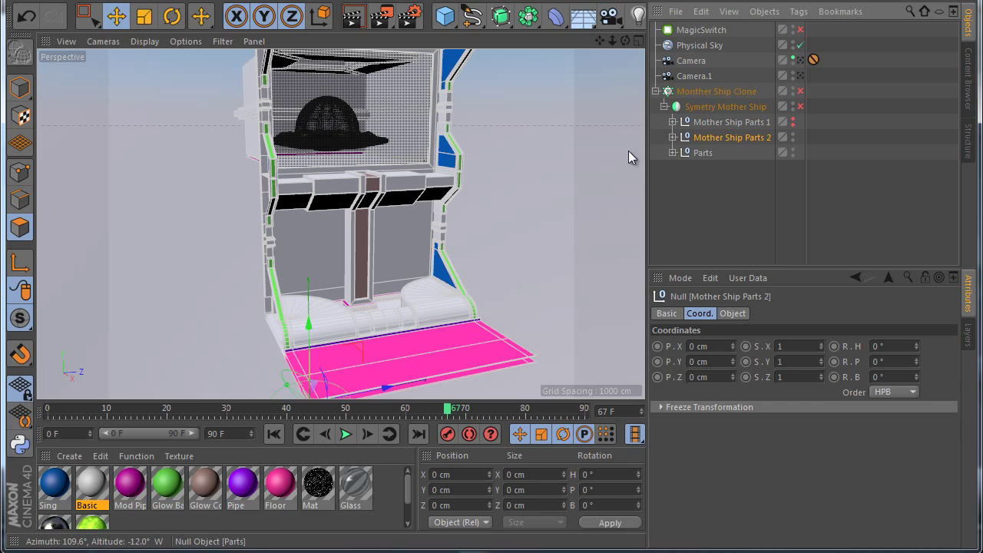
{"action": "left_click", "coordinate": [673, 137]}
{"action": "left_click", "coordinate": [673, 136]}
{"action": "key", "text": "ctrl+d"}
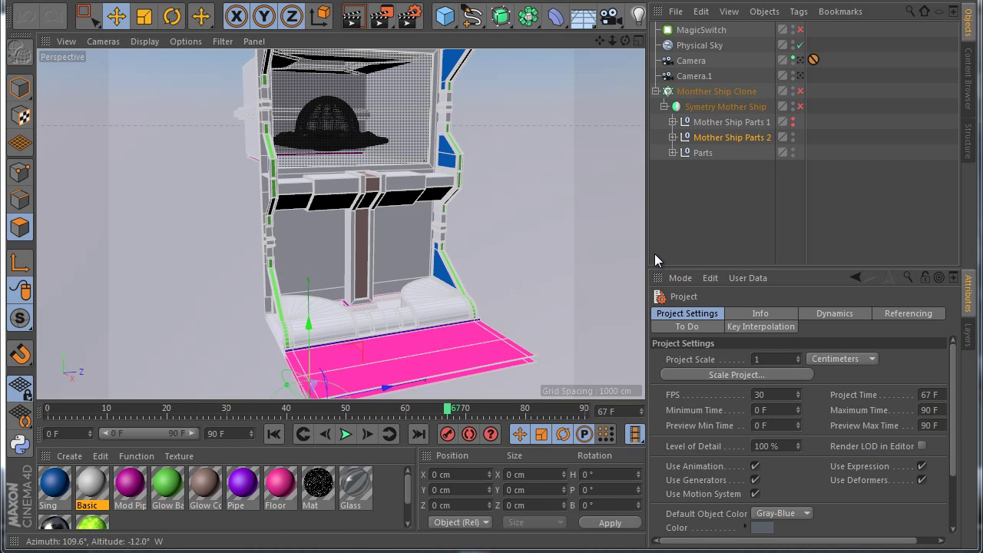
Add the Bevel of Mother Ship Parts 2 to the MagicSwitch object list and store its disabled state as the OFF parameters
{"action": "left_click", "coordinate": [698, 29]}
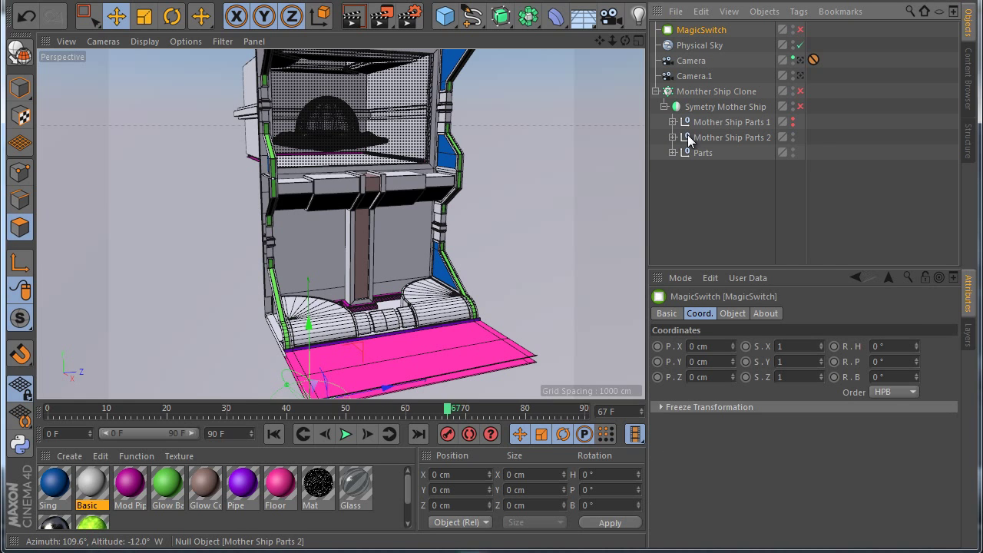
{"action": "left_click", "coordinate": [673, 137]}
{"action": "left_click", "coordinate": [739, 315]}
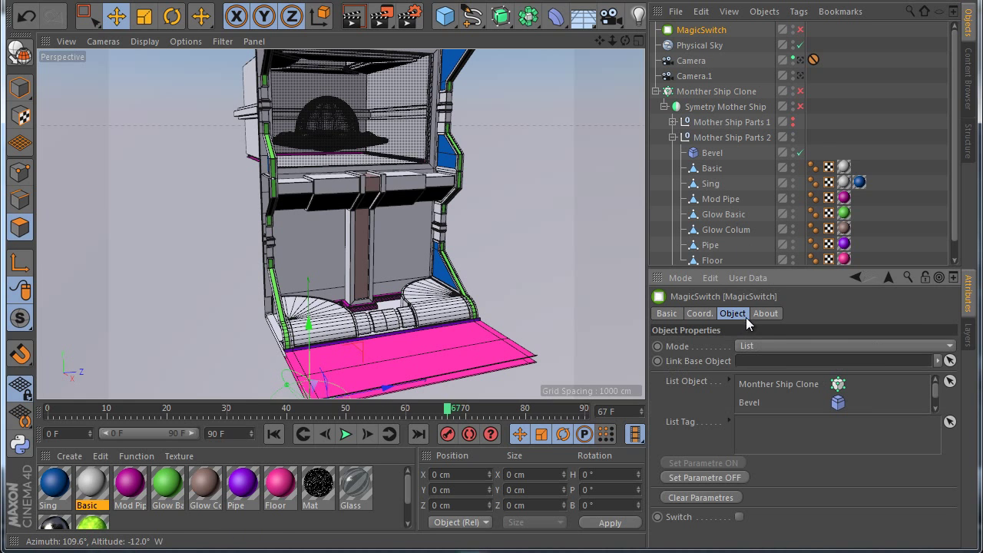
{"action": "left_click_drag", "start_coordinate": [712, 153], "coordinate": [767, 401]}
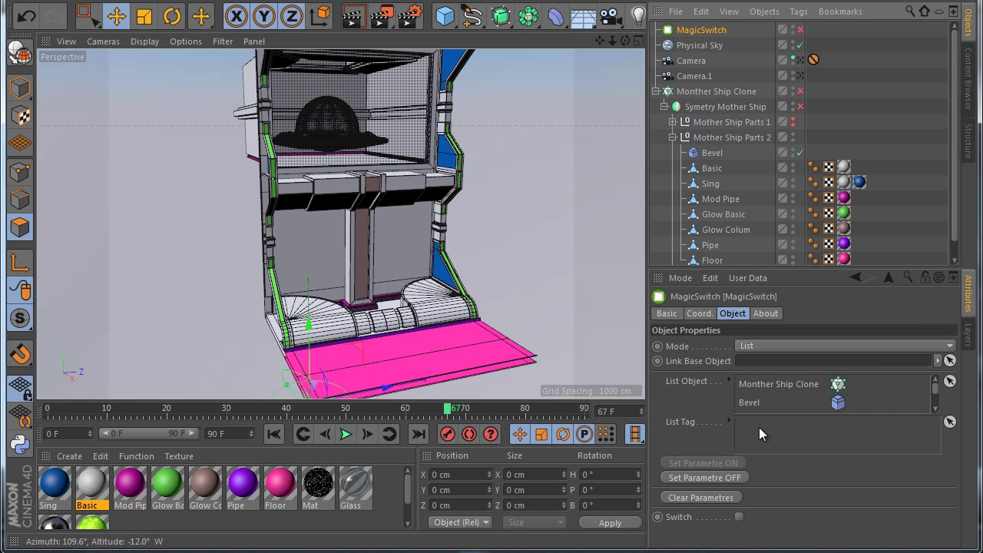
{"action": "left_click", "coordinate": [800, 152]}
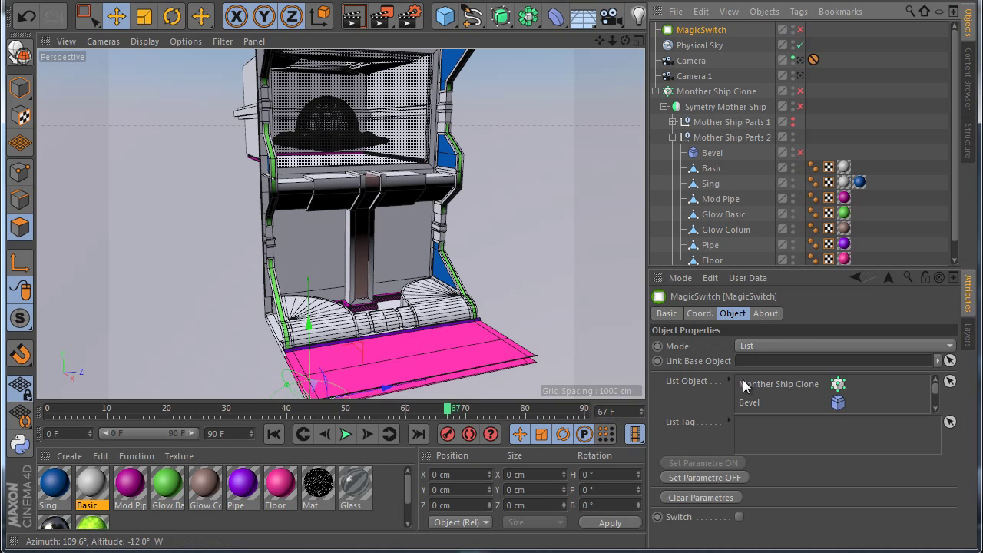
{"action": "left_click", "coordinate": [712, 477]}
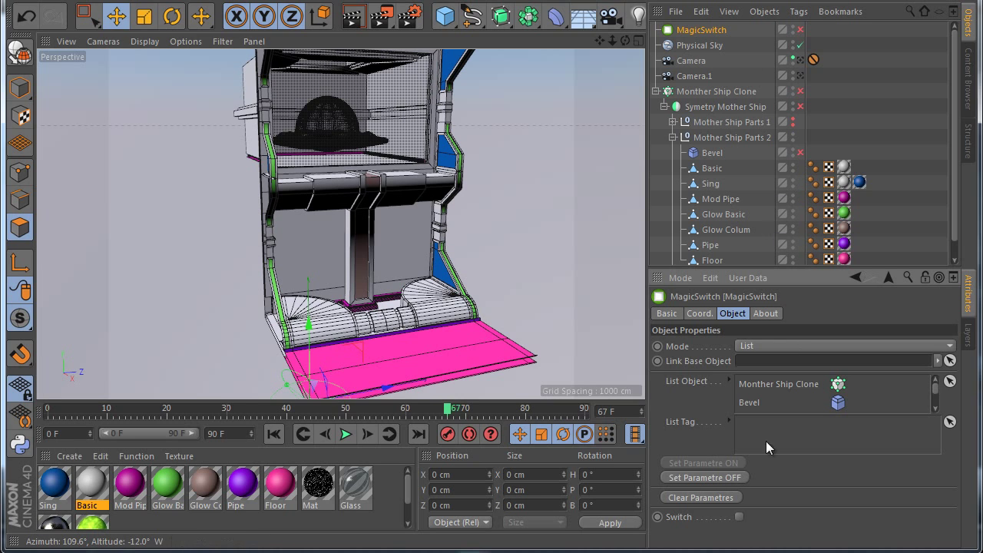
Store the enabled Bevel of Mother Ship Parts 2 in the MagicSwitch ON parameters, and turn the switch back off
{"action": "left_click", "coordinate": [740, 518]}
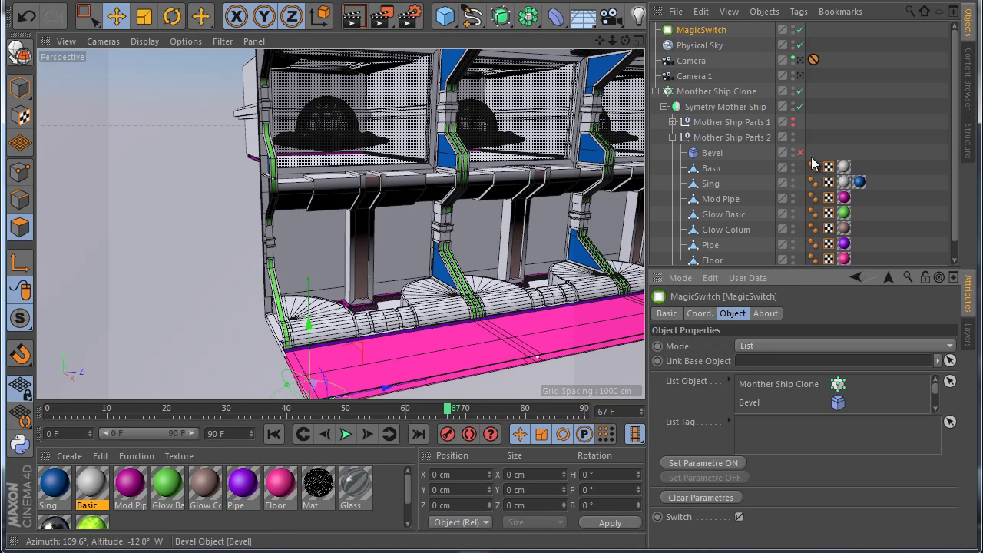
{"action": "left_click", "coordinate": [801, 152]}
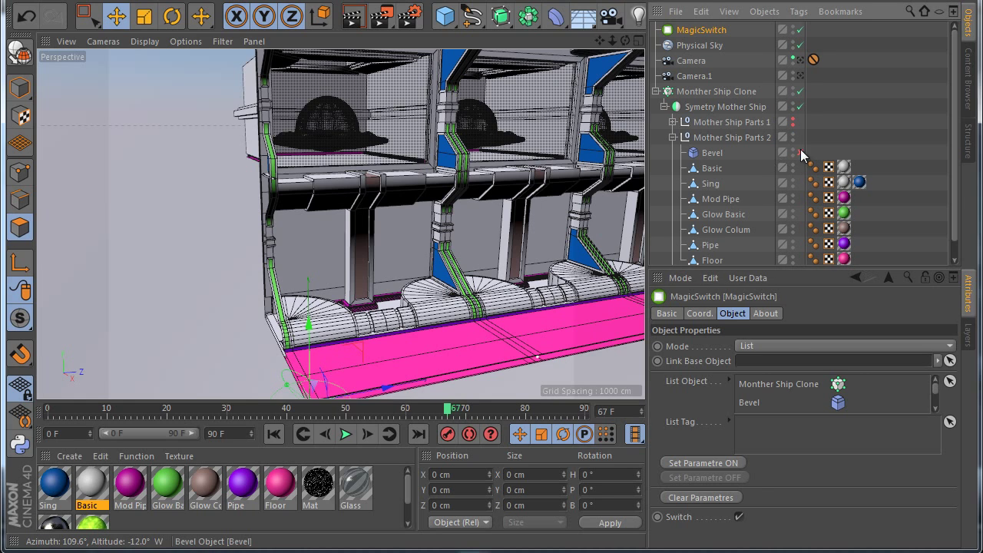
{"action": "left_click", "coordinate": [709, 464]}
{"action": "left_click", "coordinate": [712, 469]}
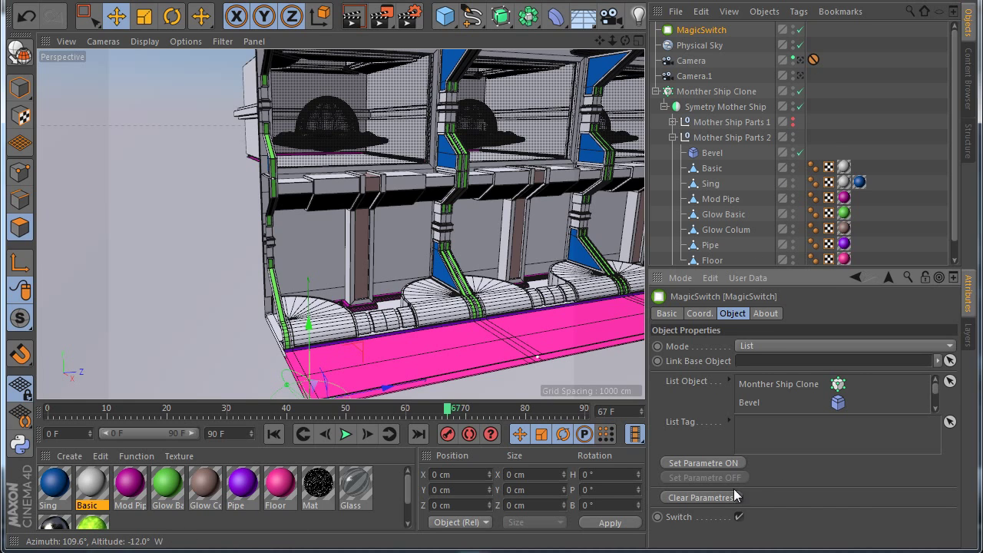
{"action": "left_click", "coordinate": [740, 517]}
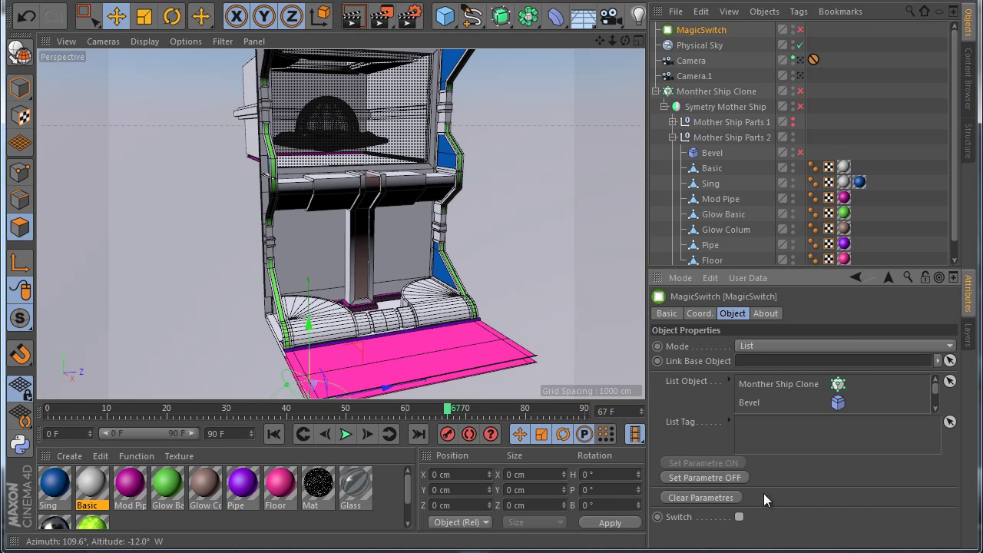
{"action": "left_click", "coordinate": [673, 137]}
{"action": "left_click", "coordinate": [699, 192]}
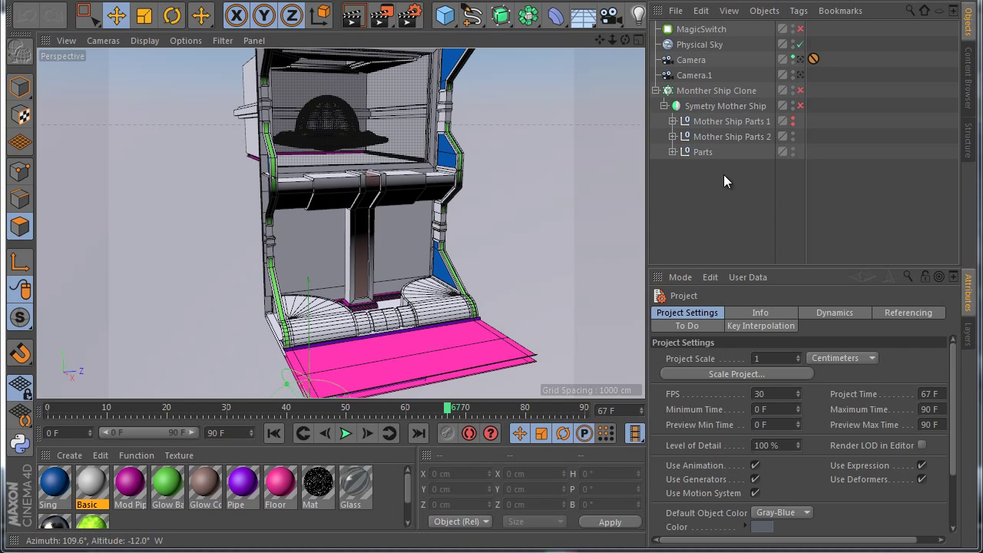
Delete the Glow Colum object from the Mother Ship Parts 2 group
{"action": "left_click", "coordinate": [673, 137]}
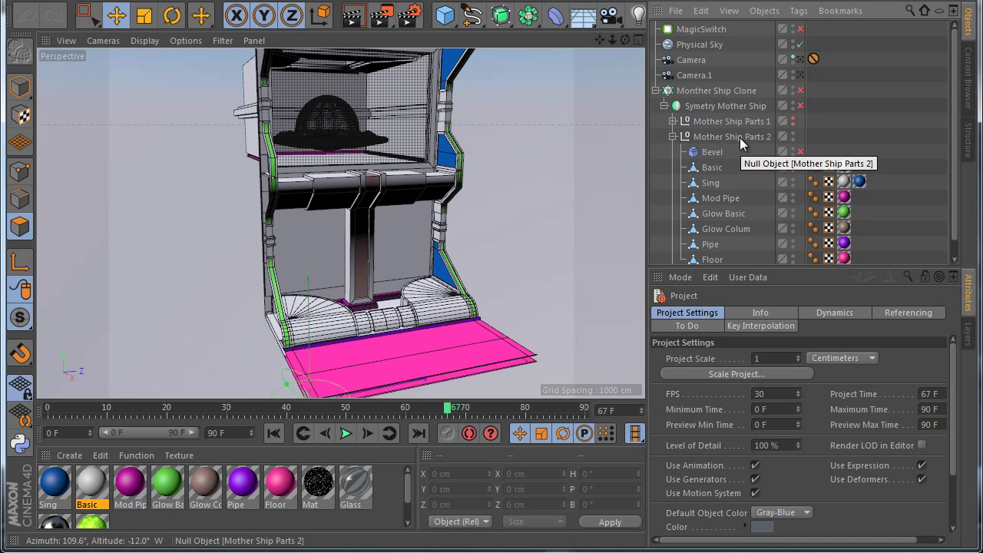
{"action": "scroll", "coordinate": [722, 238], "scroll_direction": "down", "scroll_amount": 1}
{"action": "left_click", "coordinate": [723, 212]}
{"action": "key", "text": "Delete"}
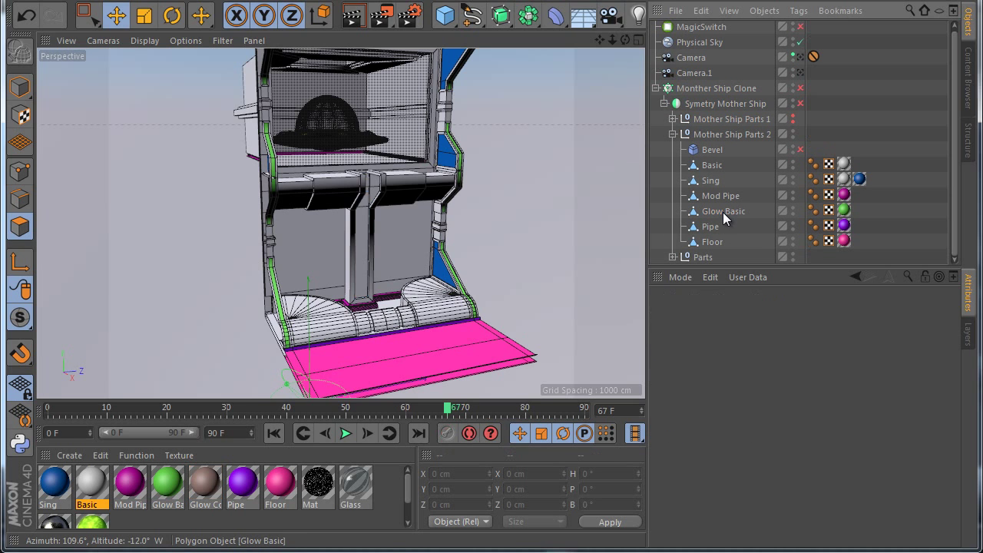
{"action": "scroll", "coordinate": [624, 243], "scroll_direction": "up", "scroll_amount": 4}
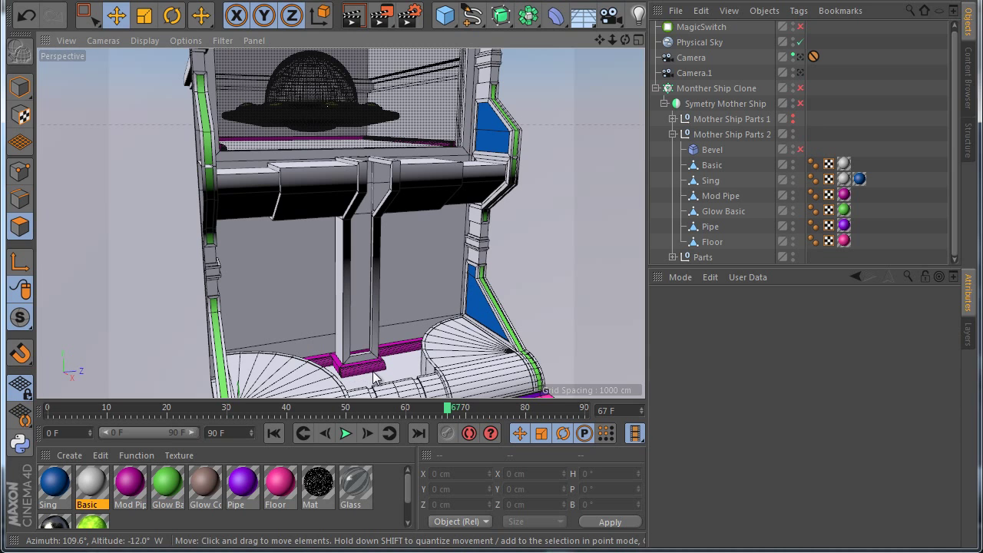
{"action": "scroll", "coordinate": [374, 377], "scroll_direction": "down", "scroll_amount": 3}
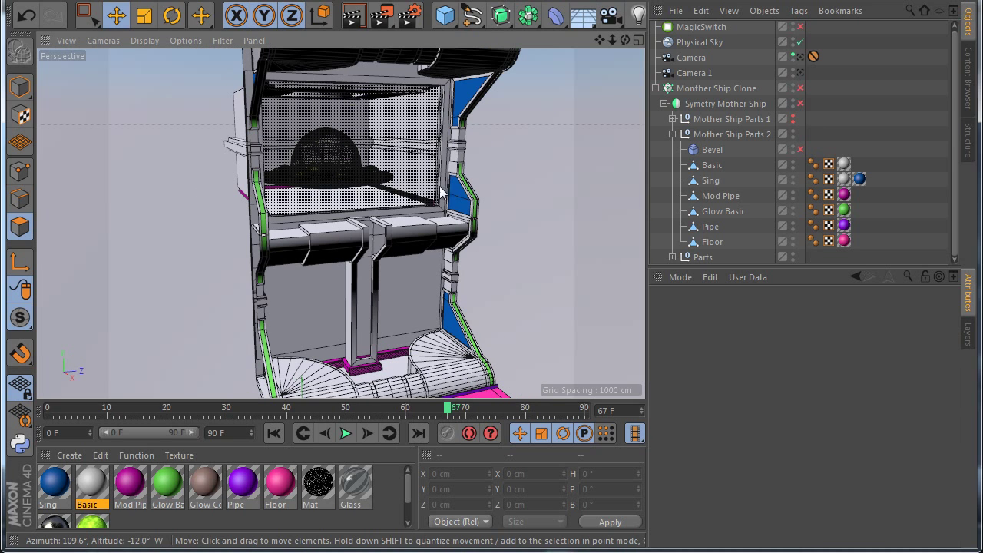
{"action": "left_click", "coordinate": [717, 230]}
{"action": "key", "text": "Delete"}
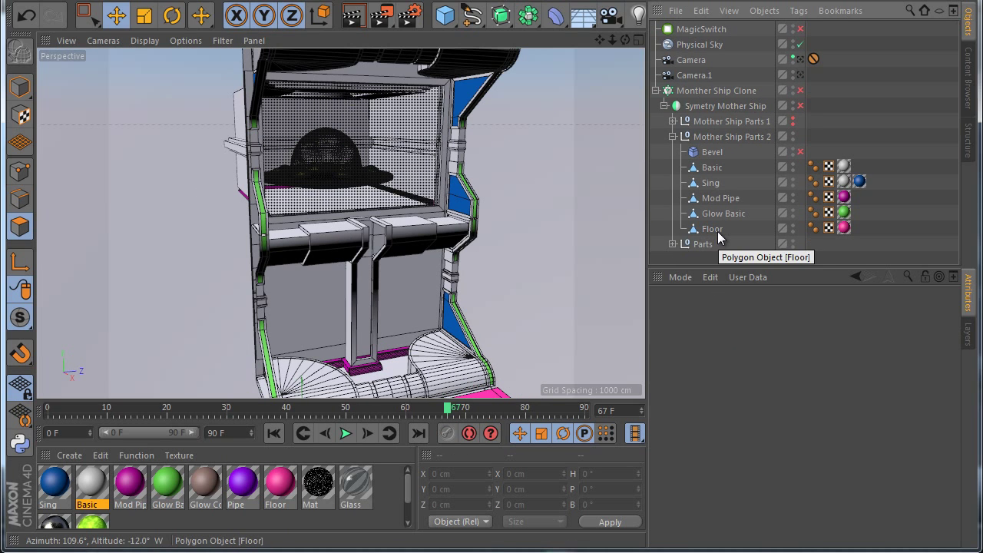
{"action": "key", "text": "ctrl+z"}
Delete the Mod Pipe object from the Mother Ship Parts 2 group
{"action": "left_click", "coordinate": [724, 198]}
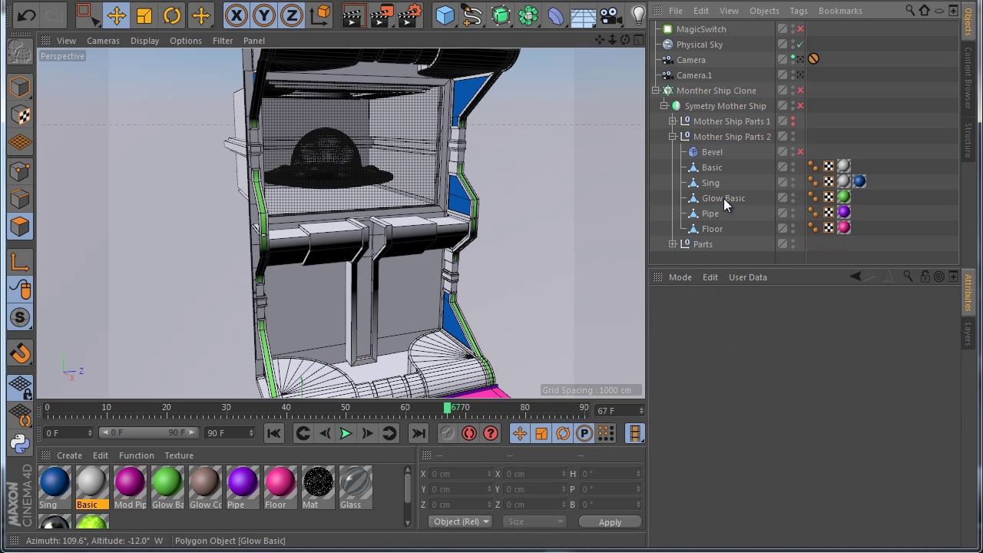
{"action": "key", "text": "Delete"}
Select the ledge and central column polygons of the Basic object in Mother Ship Parts 2 with Loop and Fill Selection, and delete them
{"action": "left_click", "coordinate": [721, 166]}
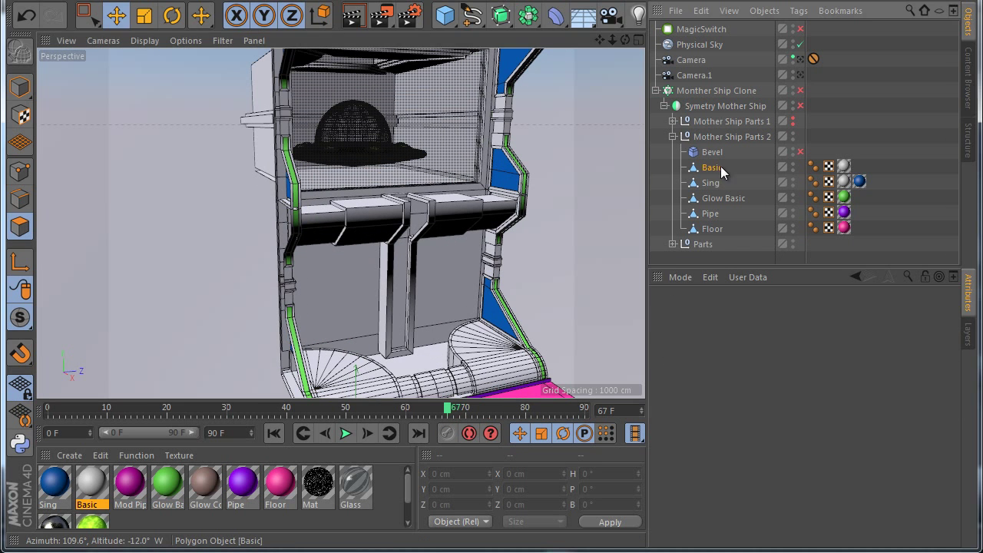
{"action": "scroll", "coordinate": [357, 185], "scroll_direction": "up", "scroll_amount": 4}
{"action": "right_click", "coordinate": [492, 187]}
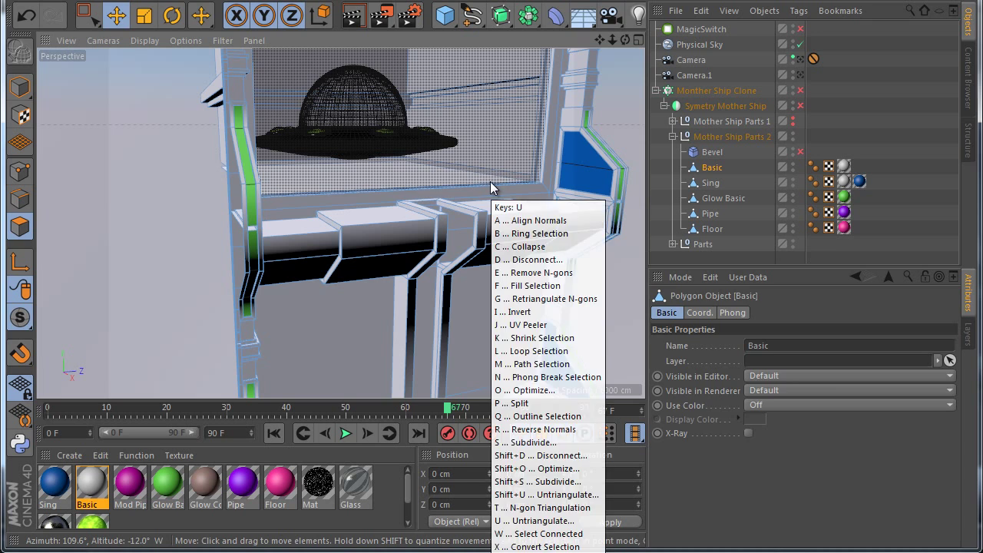
{"action": "left_click", "coordinate": [530, 352]}
{"action": "left_click", "coordinate": [566, 211]}
{"action": "left_click", "coordinate": [282, 267], "text": "shift"}
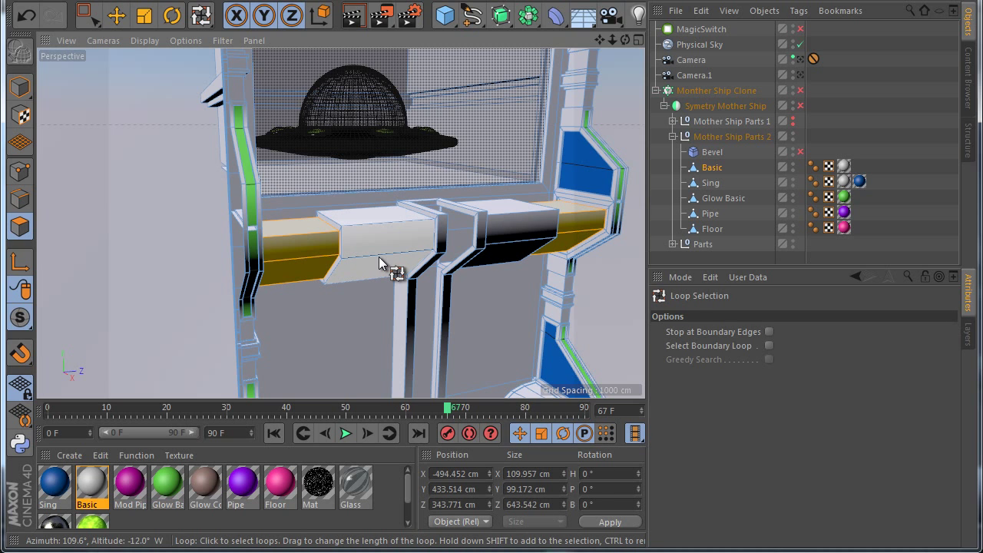
{"action": "key", "text": "u"}
{"action": "key", "text": "f"}
{"action": "left_click", "coordinate": [397, 251]}
{"action": "scroll", "coordinate": [388, 230], "scroll_direction": "down", "scroll_amount": 3}
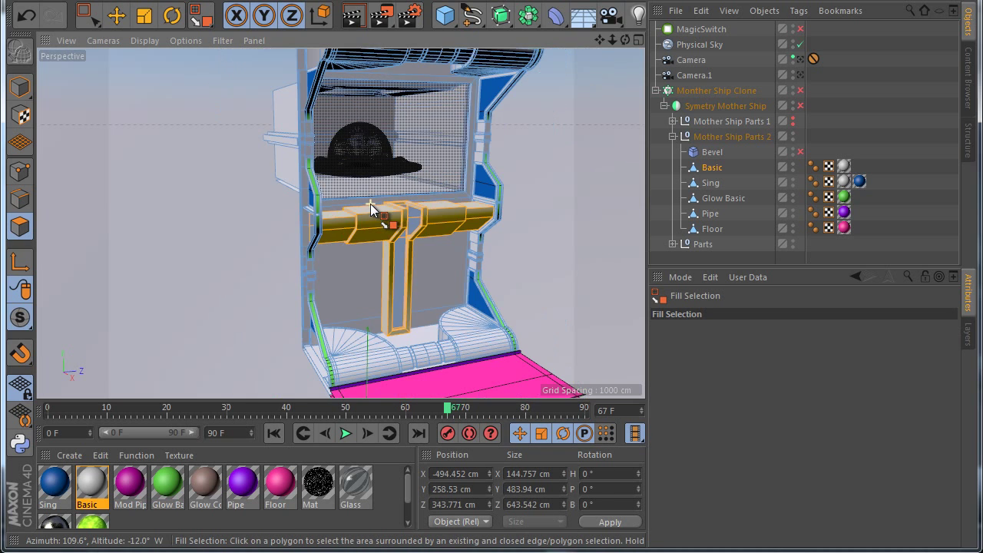
{"action": "key", "text": "Delete"}
Hide the Parts group to expose the emptied window recess of the corridor module
{"action": "scroll", "coordinate": [382, 221], "scroll_direction": "up", "scroll_amount": 3}
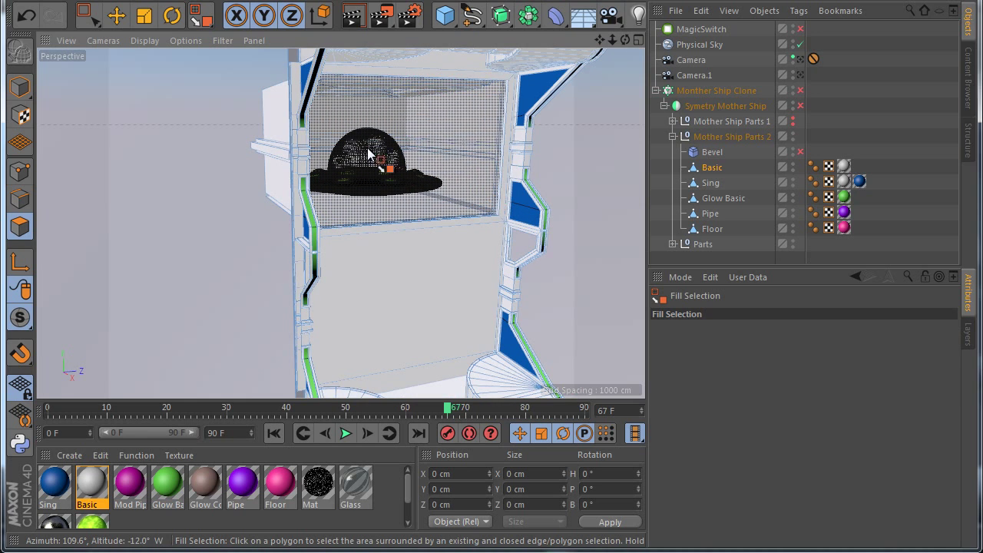
{"action": "left_click_drag", "start_coordinate": [624, 42], "coordinate": [493, 340]}
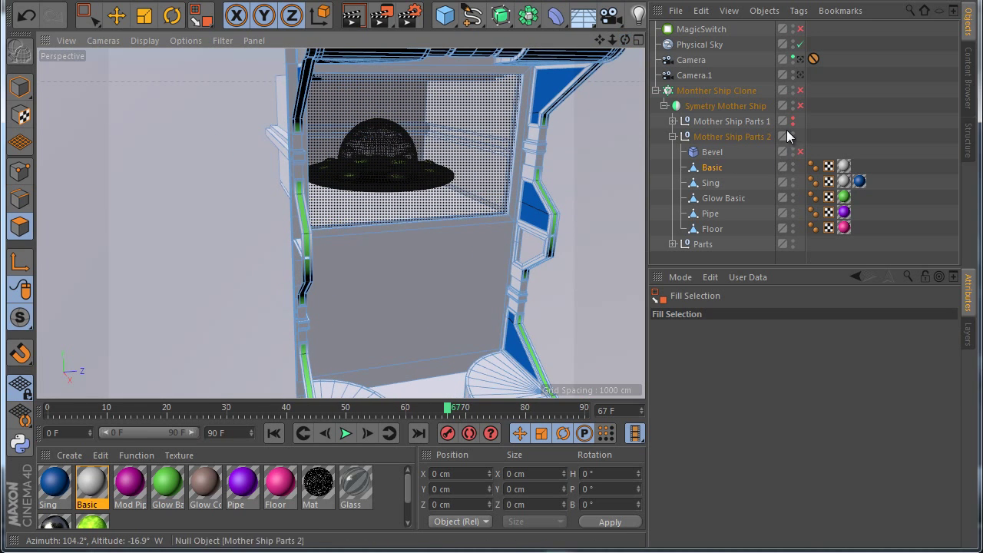
{"action": "left_click", "coordinate": [794, 241]}
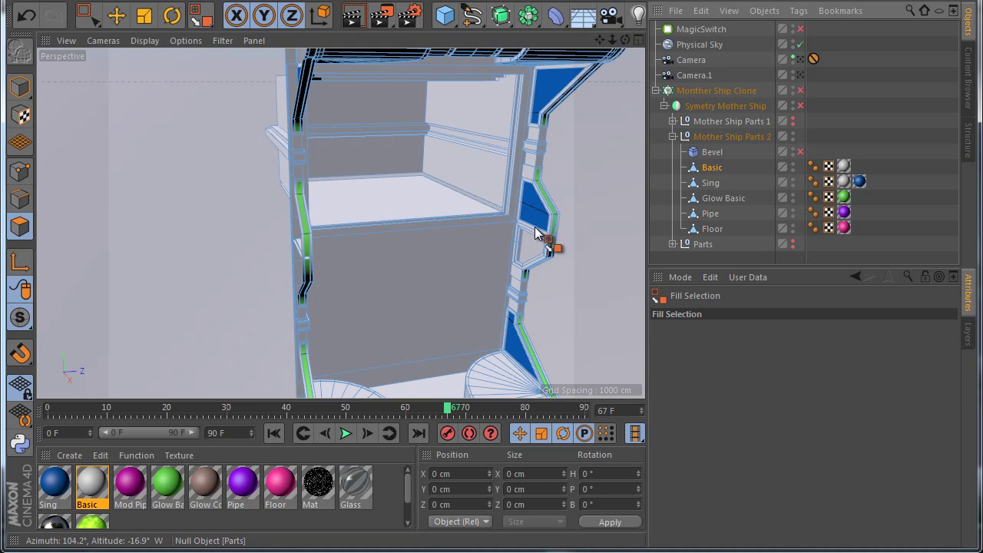
Select the window recess polygons of the Basic object in Mother Ship Parts 2 with Loop and Fill Selection, and delete them
{"action": "scroll", "coordinate": [501, 193], "scroll_direction": "up", "scroll_amount": 3}
{"action": "scroll", "coordinate": [501, 193], "scroll_direction": "up", "scroll_amount": 8}
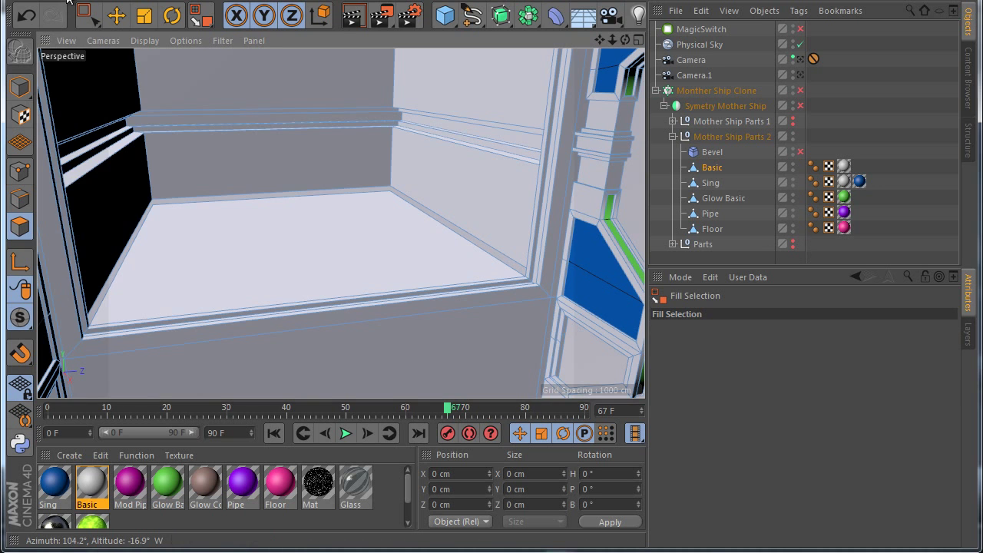
{"action": "left_click", "coordinate": [69, 1]}
{"action": "left_click", "coordinate": [218, 267]}
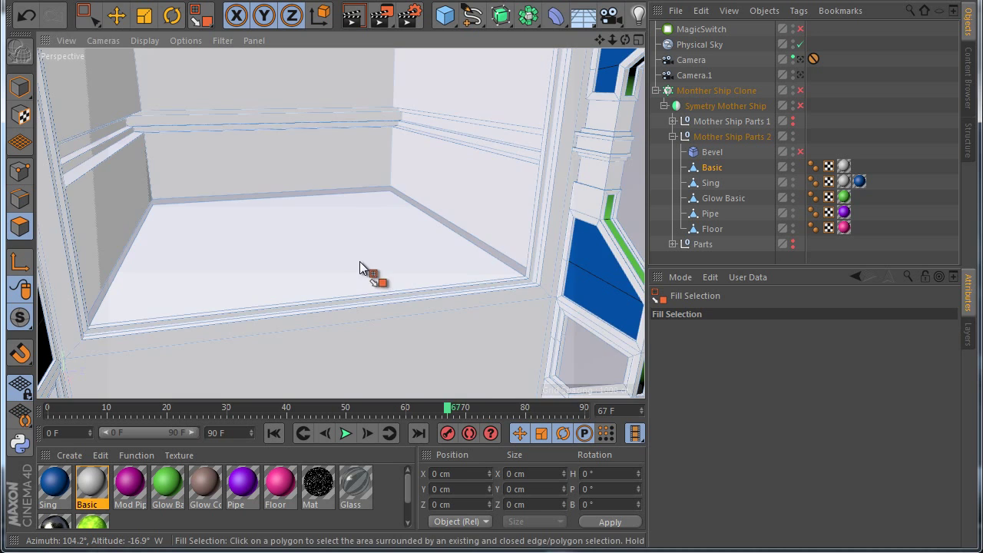
{"action": "key", "text": "u"}
{"action": "key", "text": "l"}
{"action": "scroll", "coordinate": [541, 284], "scroll_direction": "up", "scroll_amount": 6}
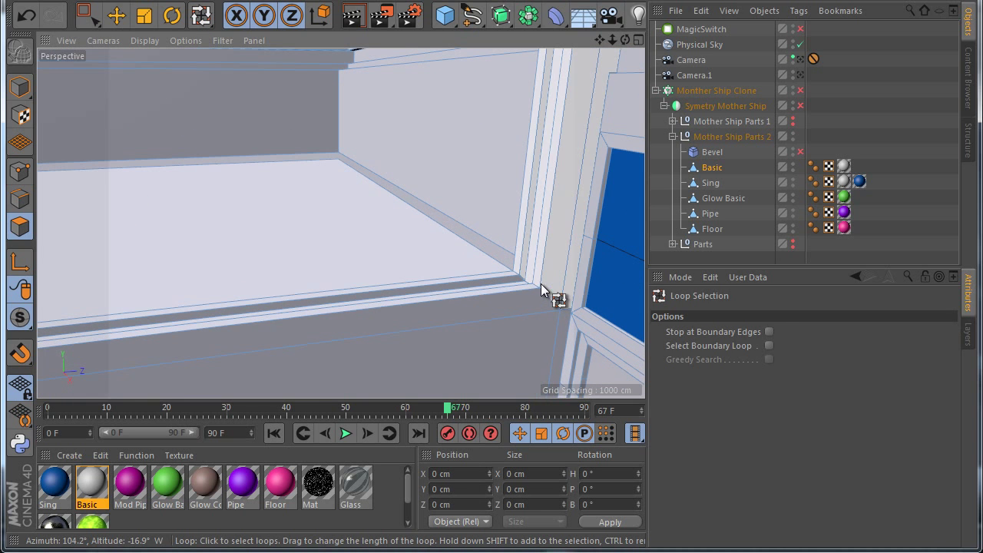
{"action": "left_click", "coordinate": [530, 296]}
{"action": "scroll", "coordinate": [507, 300], "scroll_direction": "down", "scroll_amount": 10}
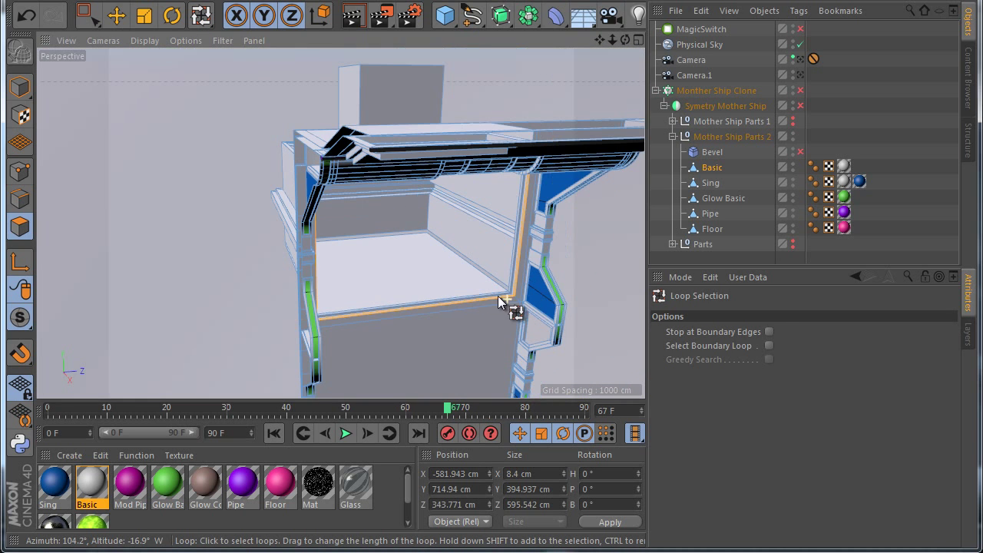
{"action": "scroll", "coordinate": [492, 337], "scroll_direction": "up", "scroll_amount": 8}
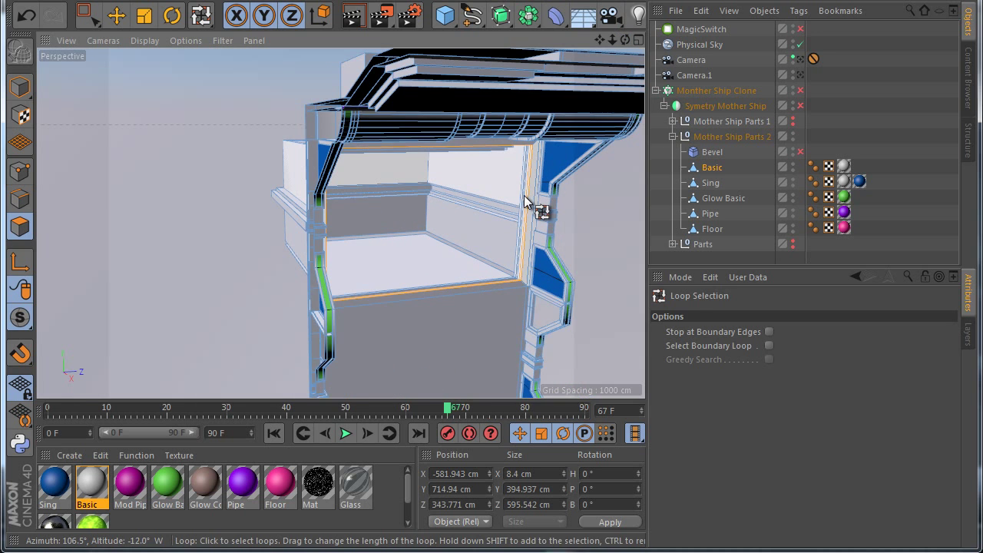
{"action": "key", "text": "u"}
{"action": "key", "text": "f"}
{"action": "left_click", "coordinate": [465, 252]}
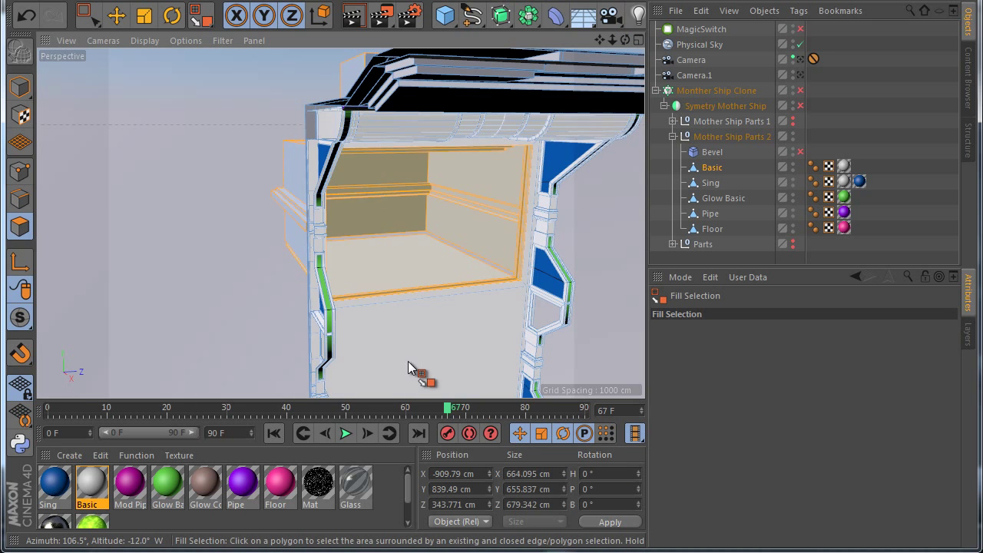
{"action": "key", "text": "Delete"}
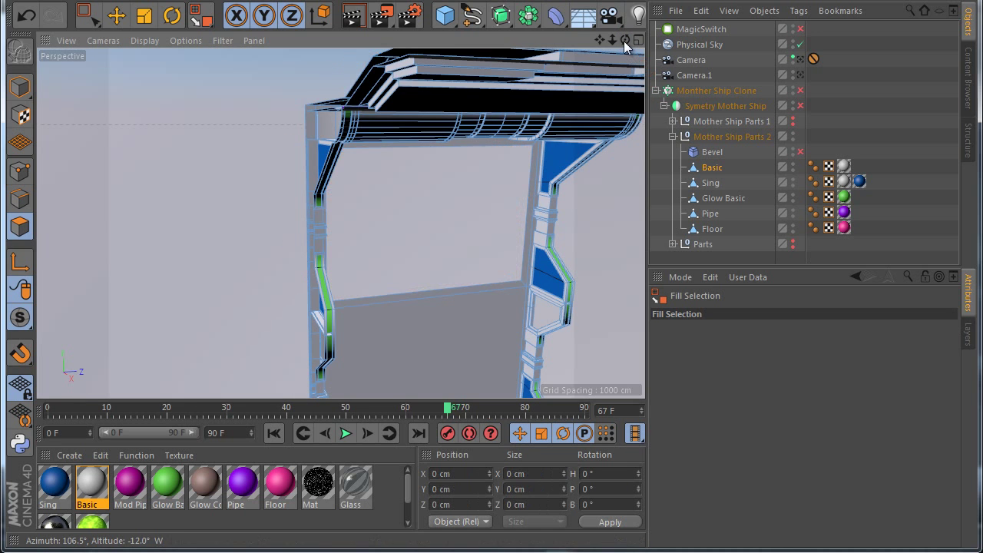
Fill the open window area of the Basic object with Close Polygon Hole
{"action": "left_click_drag", "start_coordinate": [624, 41], "coordinate": [490, 338]}
{"action": "scroll", "coordinate": [442, 219], "scroll_direction": "up", "scroll_amount": 4}
{"action": "right_click", "coordinate": [442, 218]}
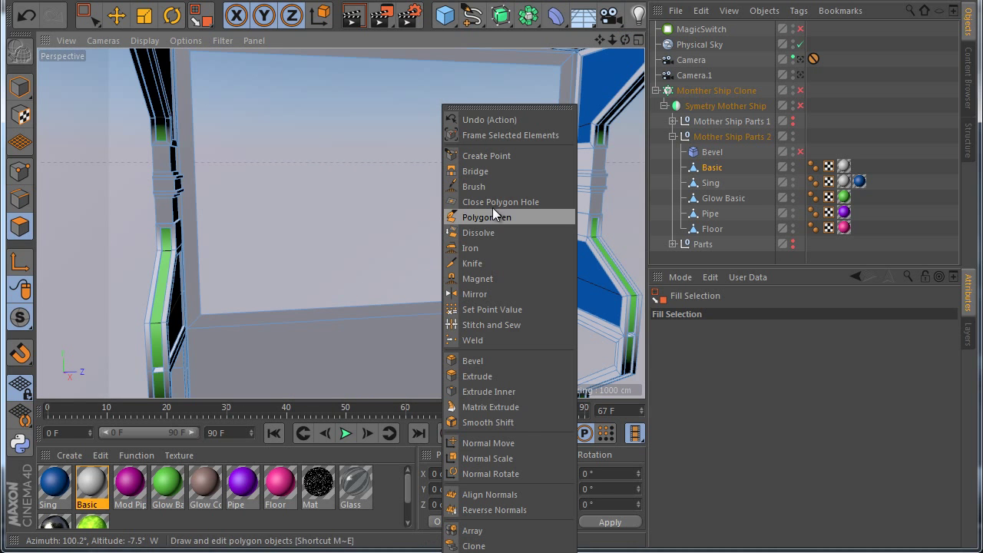
{"action": "left_click", "coordinate": [500, 202]}
{"action": "left_click", "coordinate": [556, 130]}
{"action": "scroll", "coordinate": [416, 197], "scroll_direction": "down", "scroll_amount": 4}
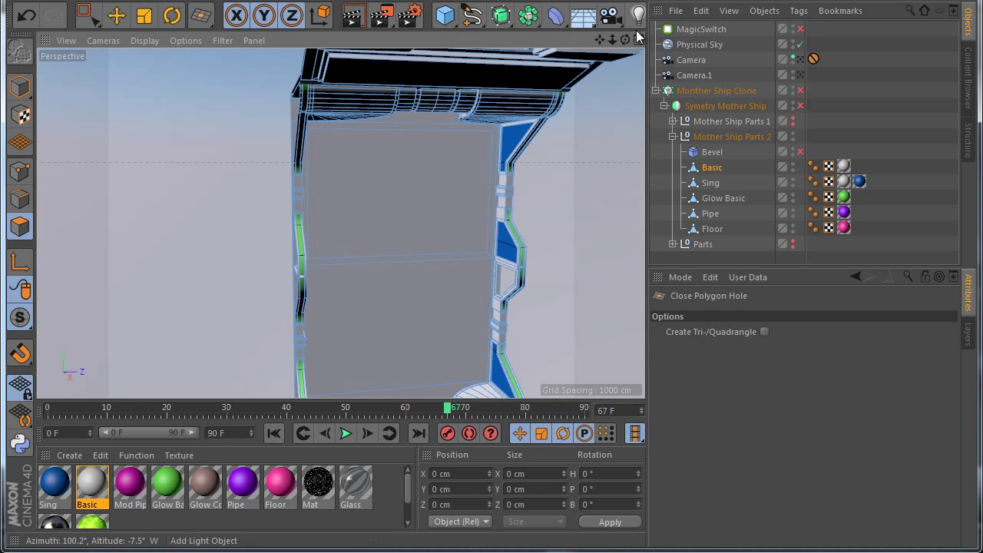
Close the polygon holes below the middle blue panels on both side frames of the Basic object
{"action": "left_click_drag", "start_coordinate": [626, 40], "coordinate": [490, 342]}
{"action": "scroll", "coordinate": [325, 291], "scroll_direction": "up", "scroll_amount": 2}
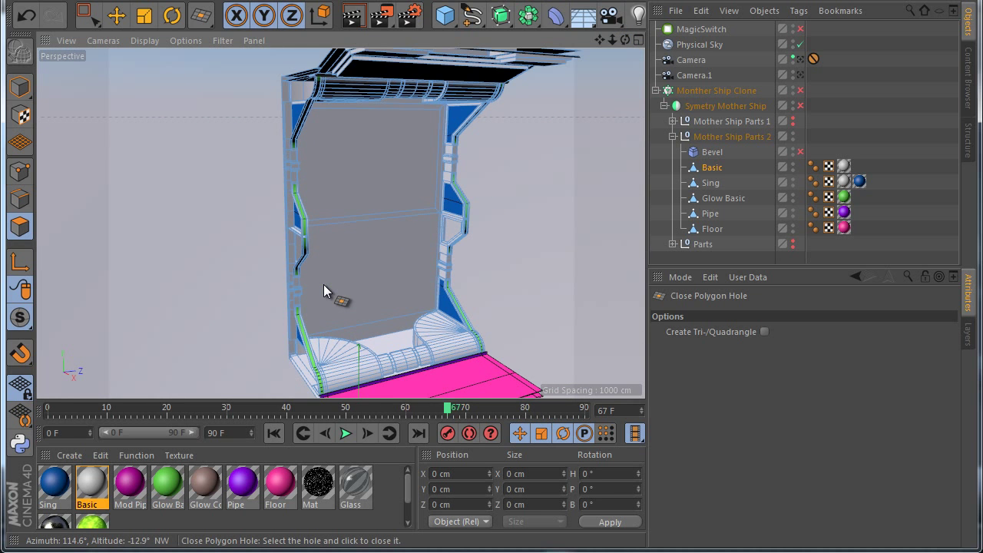
{"action": "scroll", "coordinate": [402, 220], "scroll_direction": "up", "scroll_amount": 8}
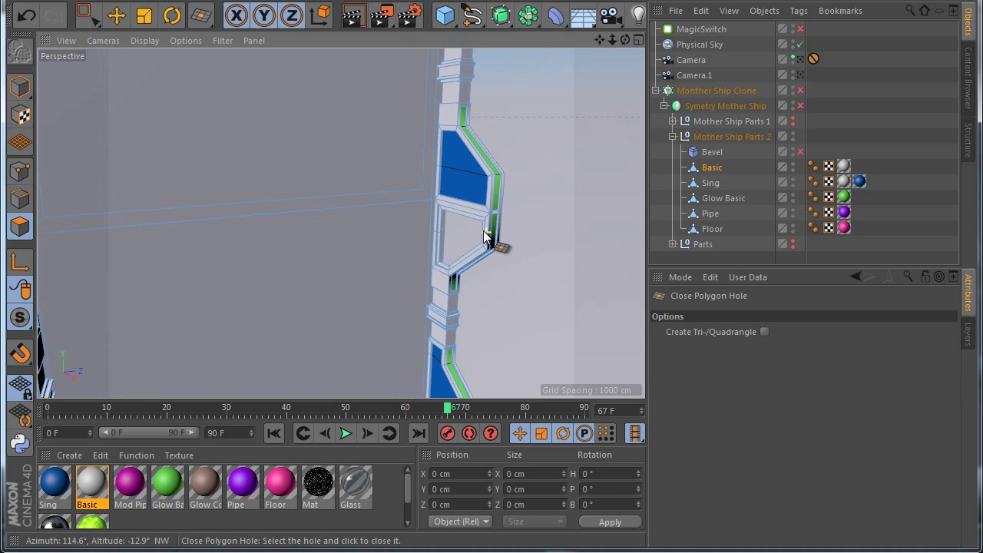
{"action": "scroll", "coordinate": [461, 209], "scroll_direction": "up", "scroll_amount": 2}
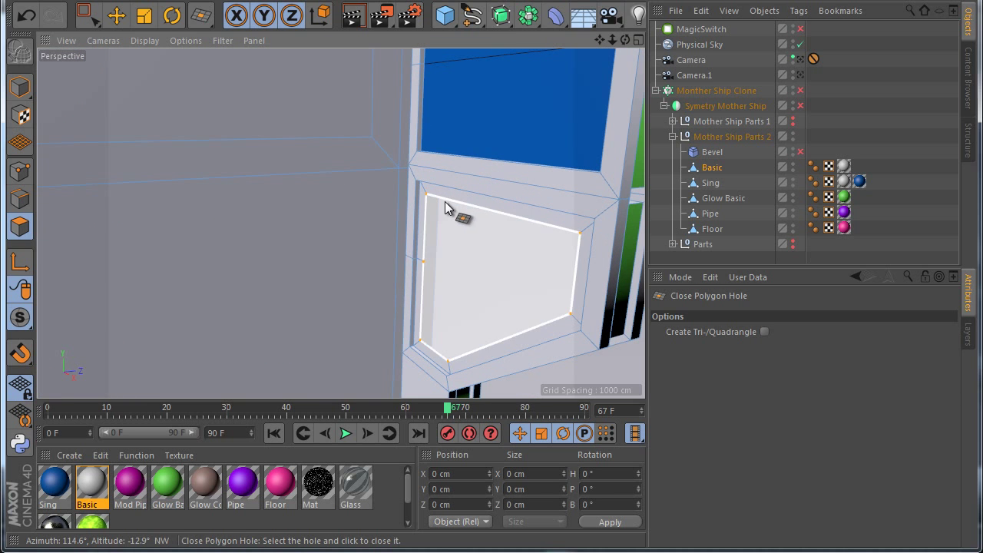
{"action": "left_click", "coordinate": [449, 204]}
{"action": "scroll", "coordinate": [465, 203], "scroll_direction": "down", "scroll_amount": 5}
{"action": "left_click_drag", "start_coordinate": [628, 39], "coordinate": [492, 338]}
{"action": "scroll", "coordinate": [66, 164], "scroll_direction": "up", "scroll_amount": 2}
{"action": "left_click", "coordinate": [159, 166]}
{"action": "scroll", "coordinate": [294, 222], "scroll_direction": "down", "scroll_amount": 4}
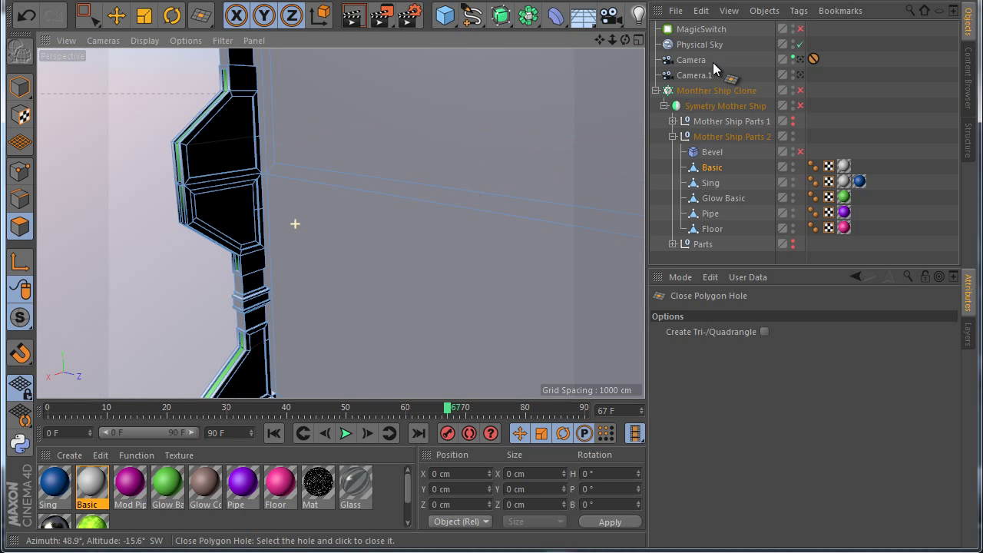
{"action": "left_click_drag", "start_coordinate": [627, 40], "coordinate": [325, 195]}
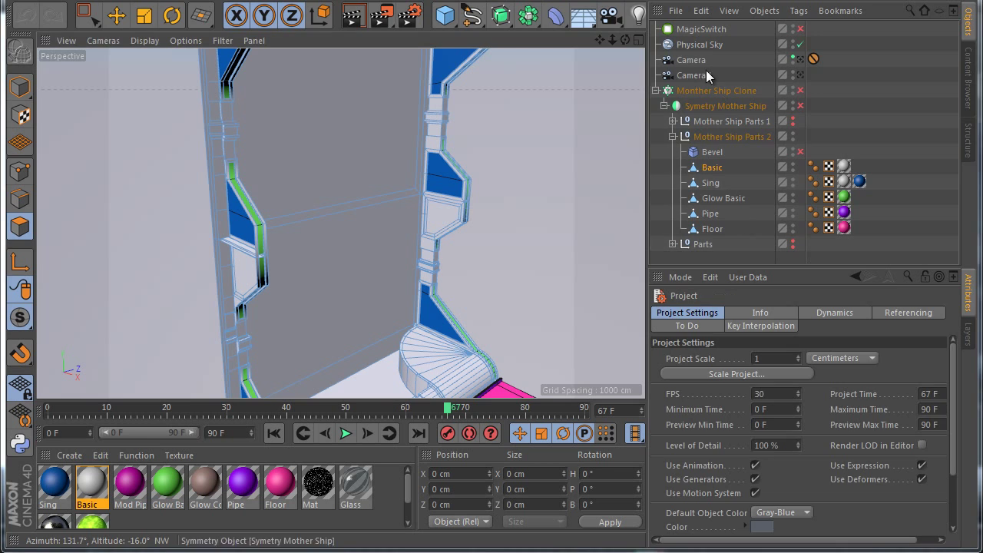
Move the Mother Ship Parts 2 group out of Symetry Mother Ship, directly under Monther Ship Clone
{"action": "left_click", "coordinate": [673, 137]}
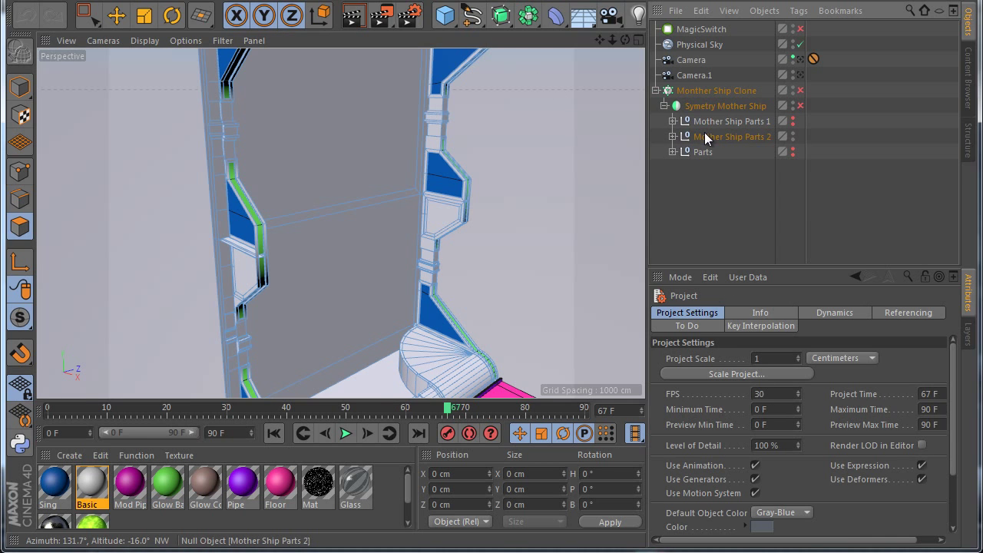
{"action": "left_click_drag", "start_coordinate": [705, 136], "coordinate": [693, 100]}
{"action": "left_click", "coordinate": [664, 121]}
{"action": "left_click", "coordinate": [698, 171]}
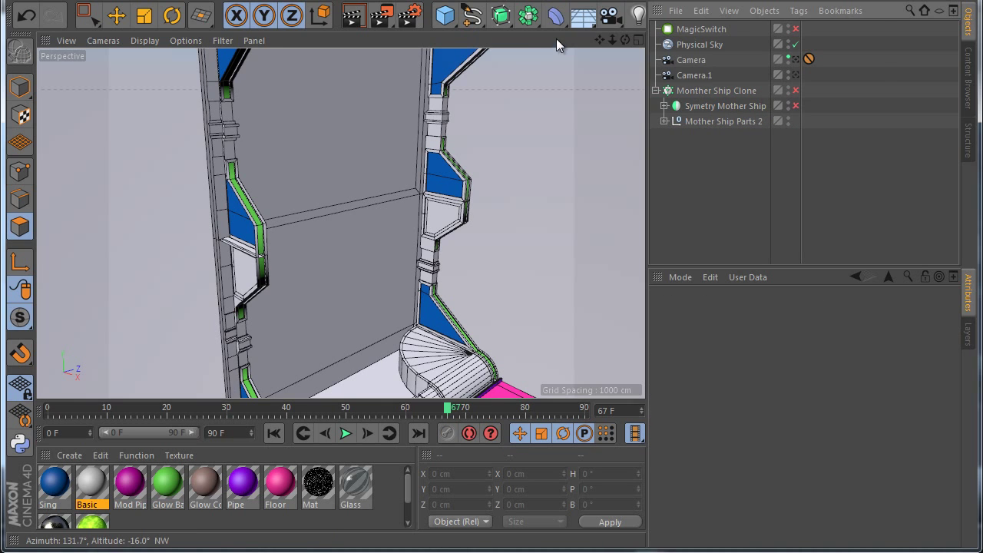
Add a second Symmetry object under Monther Ship Clone and nest Mother Ship Parts 2 inside it
{"action": "left_click", "coordinate": [528, 14]}
{"action": "left_click", "coordinate": [707, 92]}
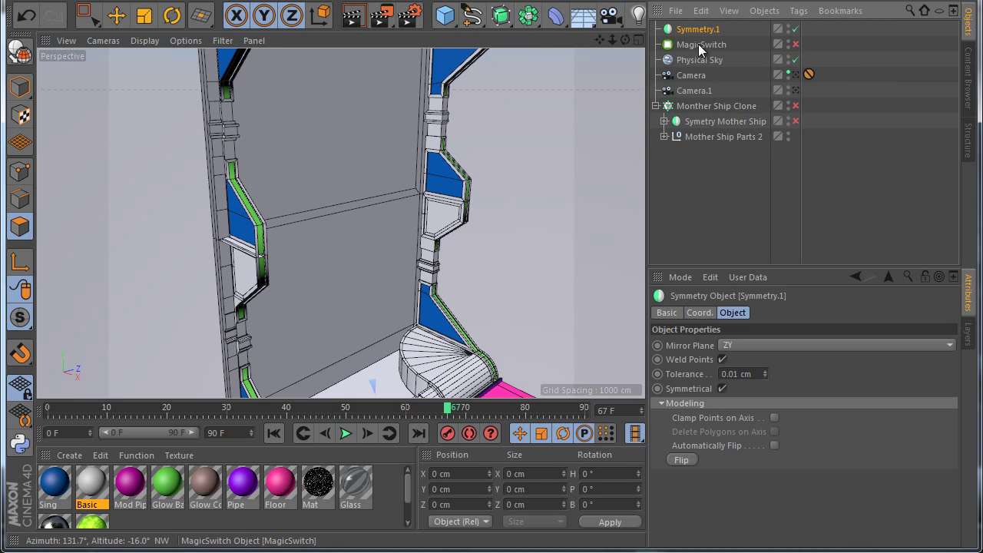
{"action": "mouse_move", "coordinate": [686, 133]}
{"action": "left_mouse_down"}
{"action": "mouse_move", "coordinate": [684, 143]}
{"action": "mouse_move", "coordinate": [689, 123]}
{"action": "left_mouse_up"}
{"action": "left_click", "coordinate": [690, 151]}
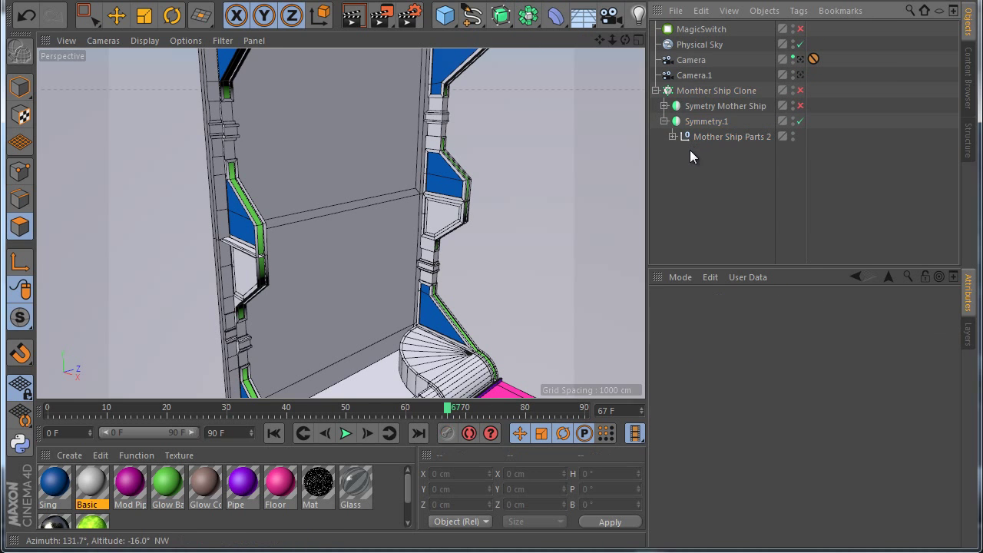
Rename the first symmetry object as Symetry Mother Ship 1
{"action": "left_click", "coordinate": [665, 108]}
{"action": "left_click", "coordinate": [665, 108]}
{"action": "left_click", "coordinate": [666, 107]}
{"action": "left_click", "coordinate": [700, 110]}
{"action": "double_click", "coordinate": [701, 107]}
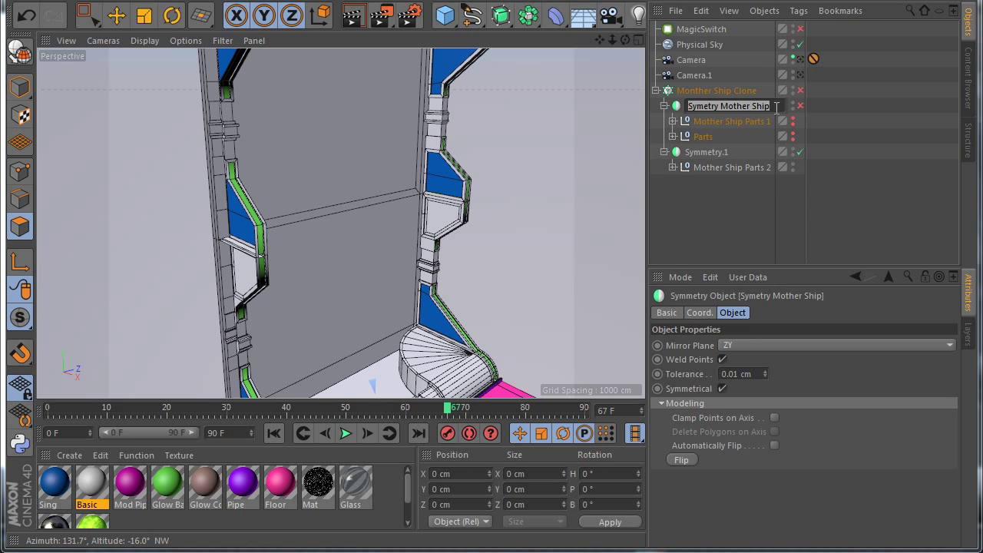
{"action": "type", "text": "1"}
{"action": "key", "text": "Return"}
Rename the new symmetry object as Symetry Mother Ship 2
{"action": "double_click", "coordinate": [705, 152]}
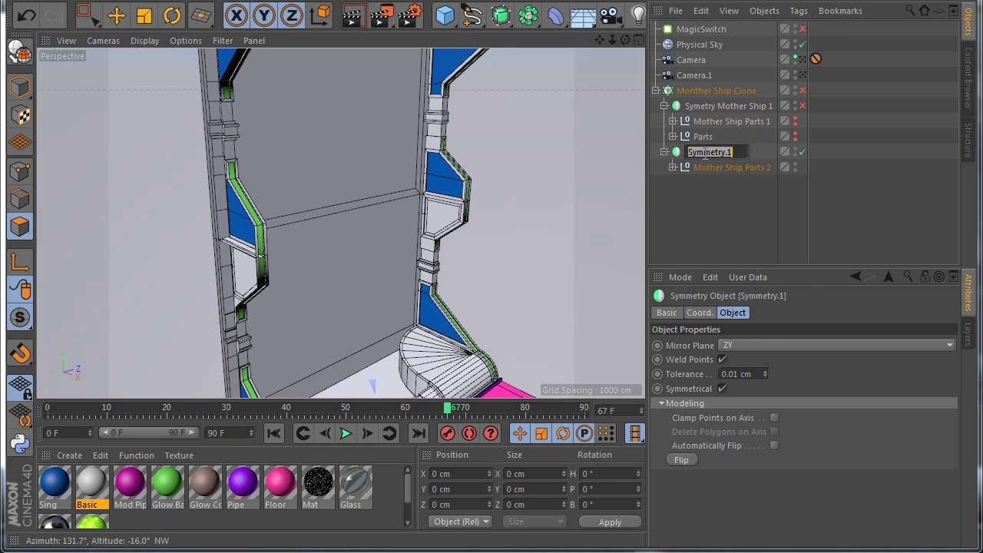
{"action": "type", "text": "Mother Ship 1"}
{"action": "key", "text": "BackSpace"}
{"action": "type", "text": "2"}
{"action": "key", "text": "Return"}
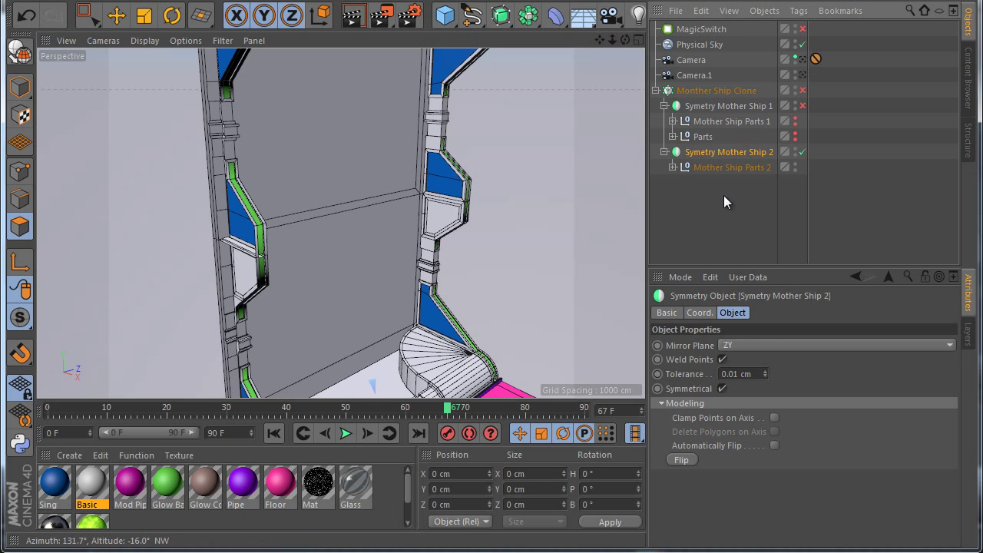
{"action": "left_click", "coordinate": [724, 195]}
Disable Symetry Mother Ship 2 and add it to the object list of MagicSwitch
{"action": "scroll", "coordinate": [465, 185], "scroll_direction": "down", "scroll_amount": 4}
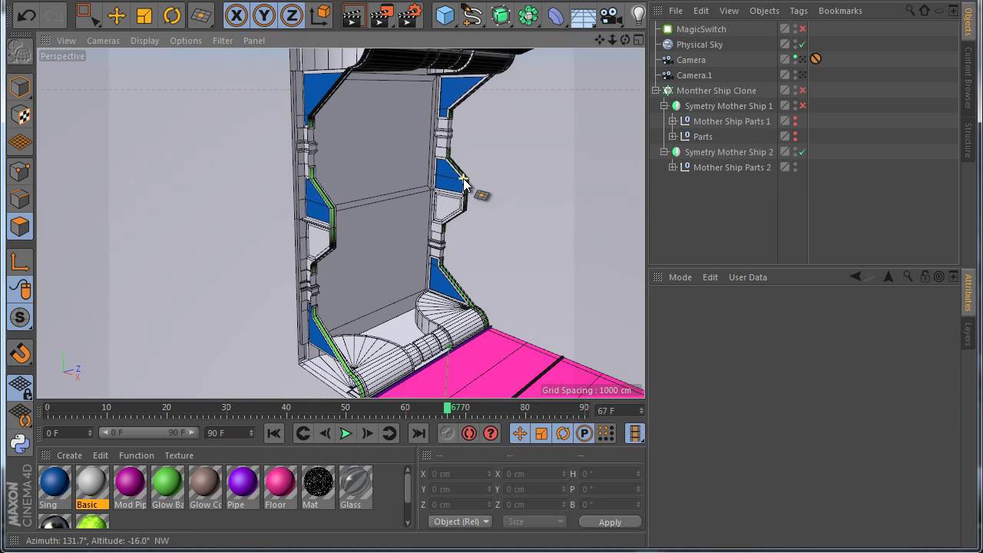
{"action": "scroll", "coordinate": [466, 184], "scroll_direction": "up", "scroll_amount": 2}
{"action": "scroll", "coordinate": [338, 160], "scroll_direction": "down", "scroll_amount": 2}
{"action": "scroll", "coordinate": [377, 178], "scroll_direction": "up", "scroll_amount": 4}
{"action": "left_click", "coordinate": [710, 30]}
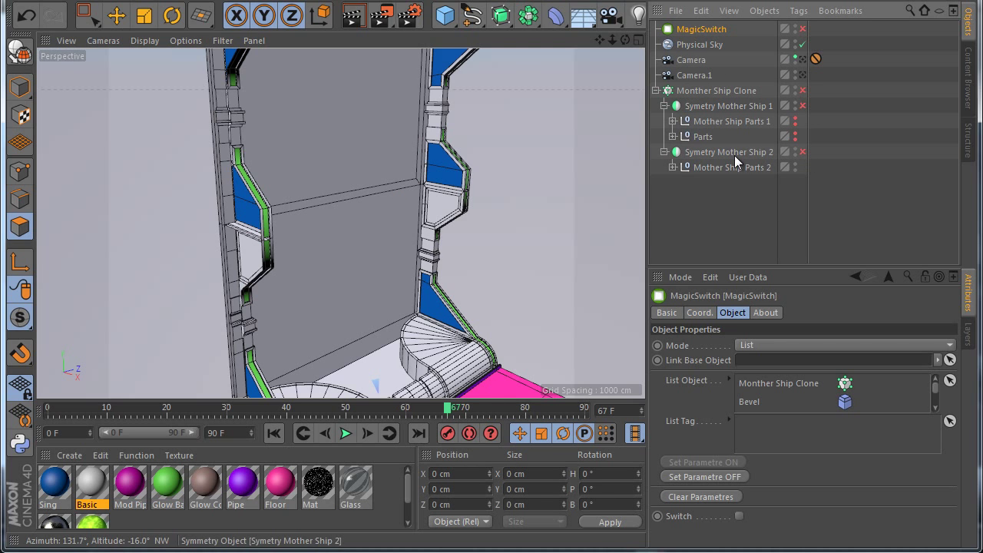
{"action": "scroll", "coordinate": [492, 173], "scroll_direction": "down", "scroll_amount": 3}
{"action": "left_click", "coordinate": [802, 152]}
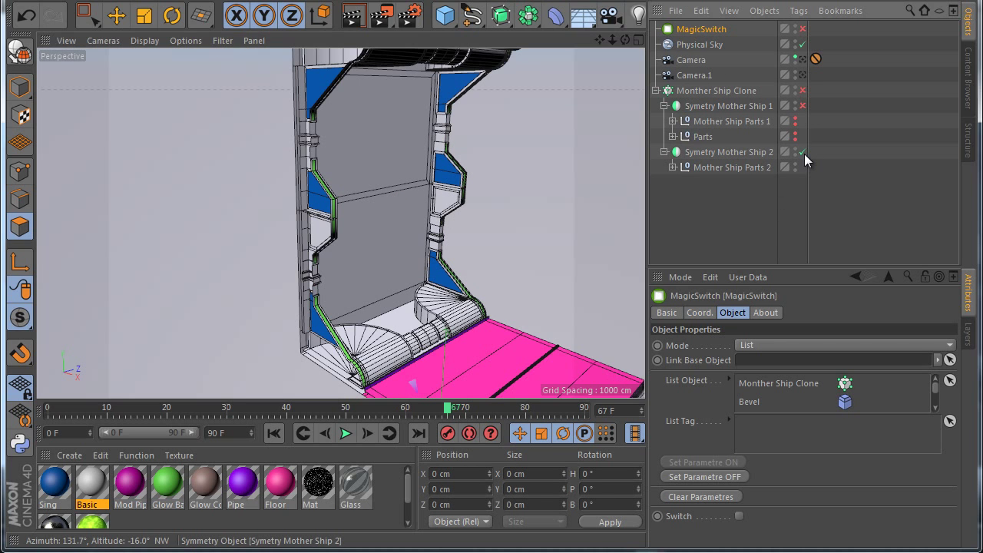
{"action": "left_click", "coordinate": [804, 154]}
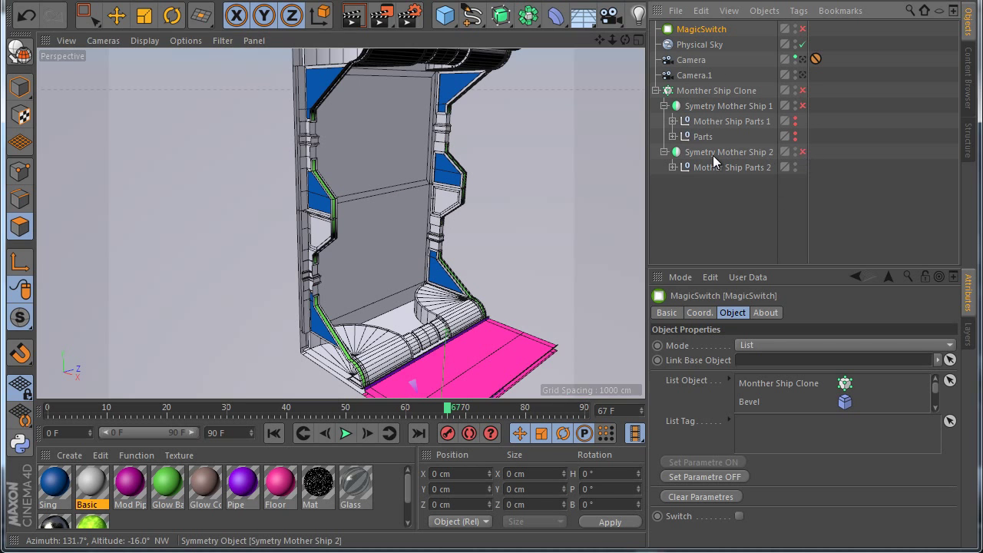
{"action": "left_click_drag", "start_coordinate": [713, 154], "coordinate": [760, 406]}
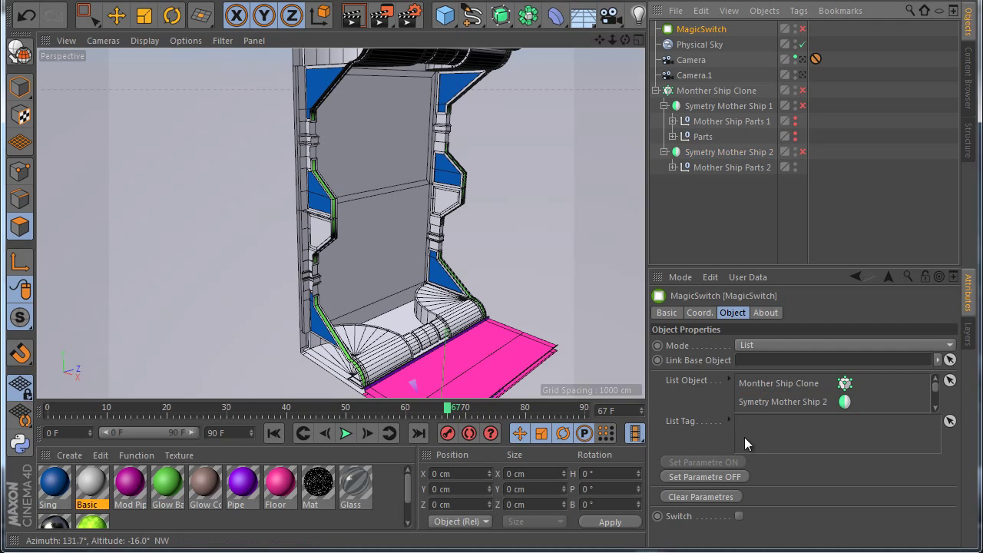
Store the MagicSwitch off parameters with Symetry Mother Ship 2 disabled, and the on parameters with it enabled
{"action": "left_click", "coordinate": [721, 477]}
{"action": "left_click", "coordinate": [740, 515]}
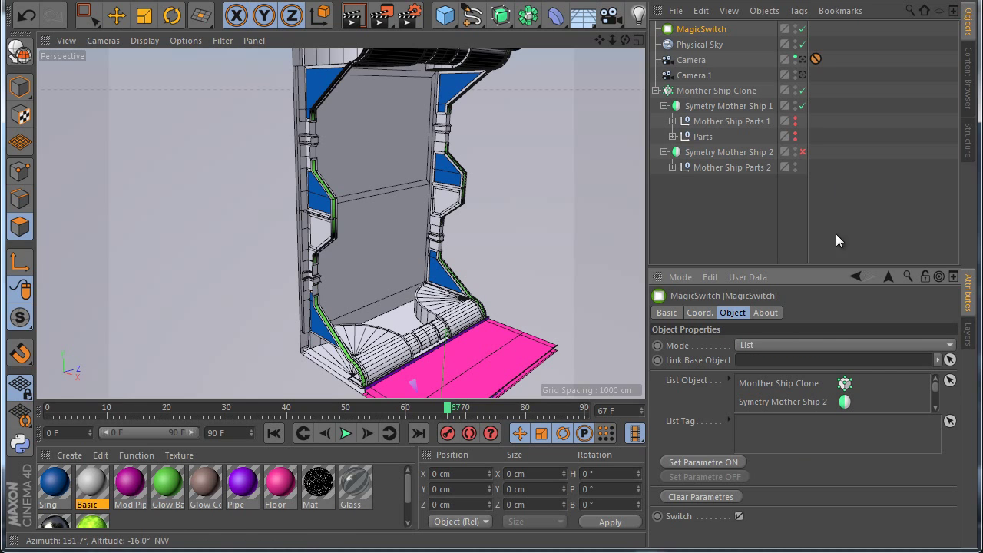
{"action": "left_click", "coordinate": [804, 153]}
{"action": "left_click", "coordinate": [722, 464]}
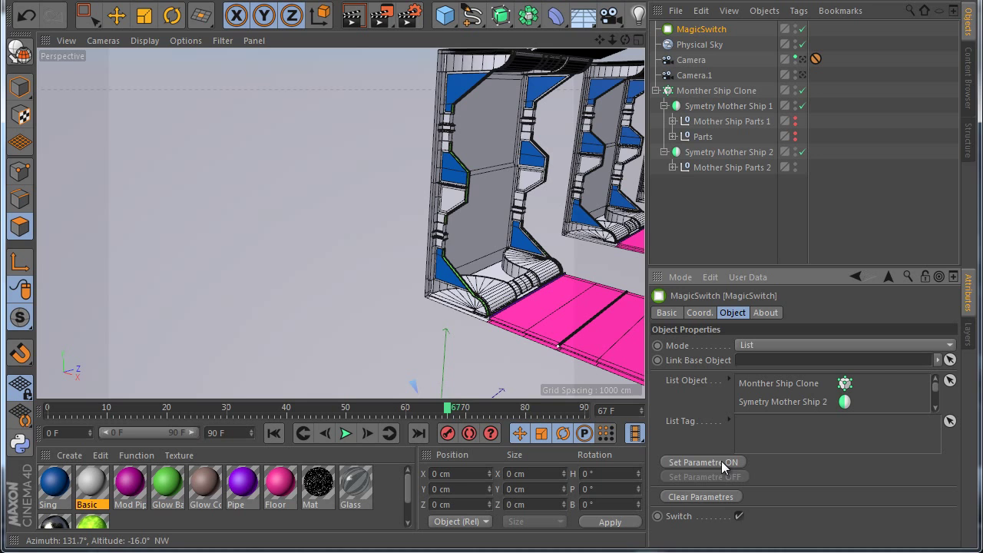
Test the MagicSwitch by toggling it, and leave it switched off
{"action": "left_click", "coordinate": [740, 517]}
{"action": "left_click", "coordinate": [740, 516]}
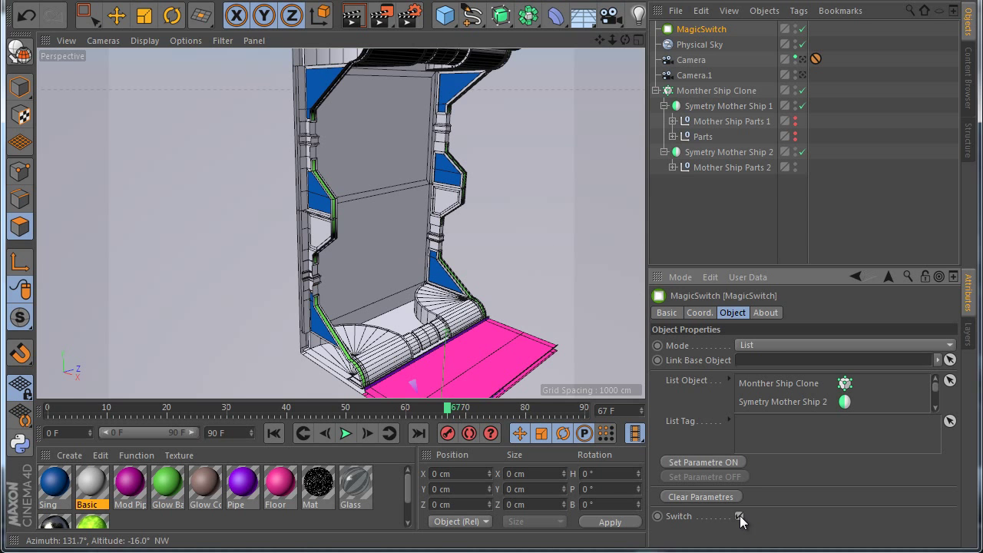
{"action": "left_click", "coordinate": [740, 517]}
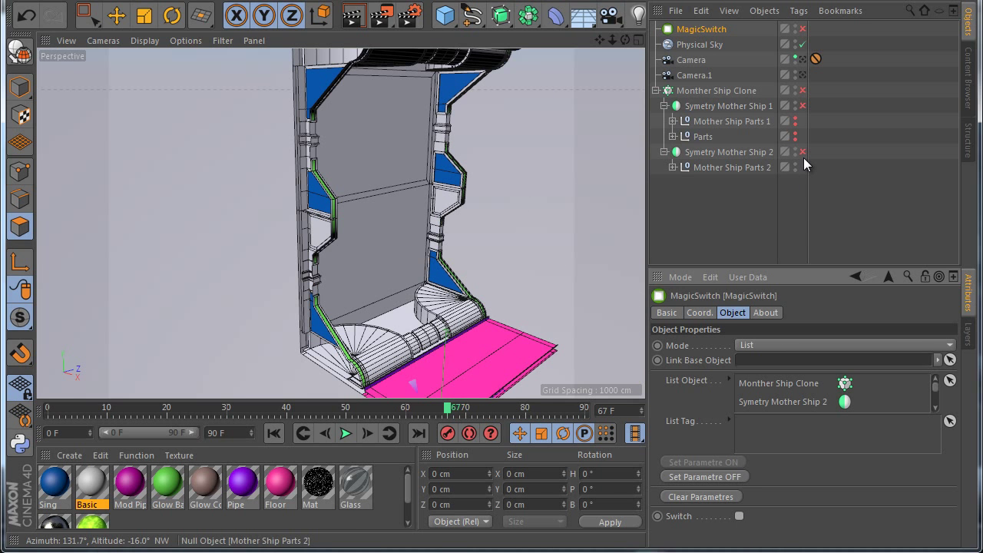
{"action": "left_click", "coordinate": [741, 205]}
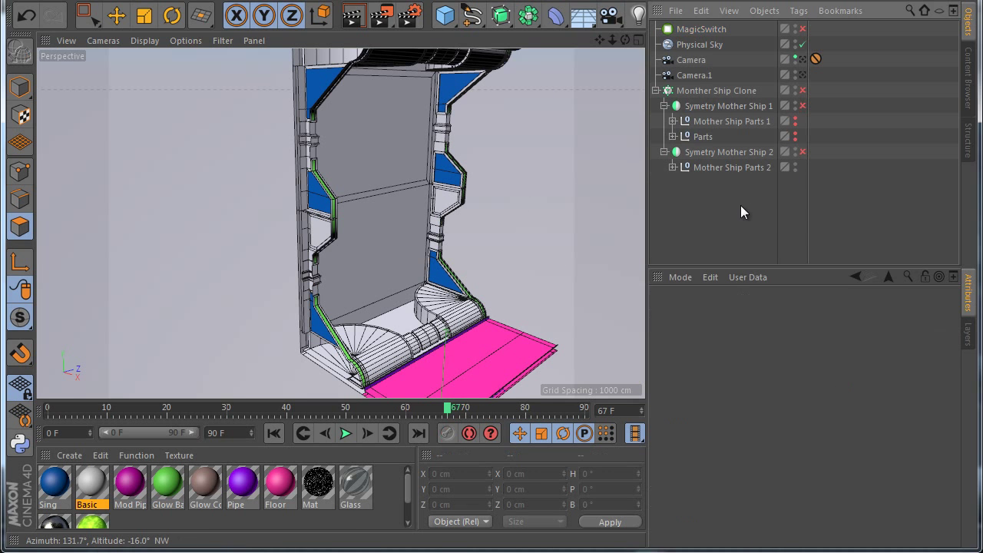
Unhide the Mother Ship Parts 1 and Parts groups and collapse both symmetry objects in the hierarchy
{"action": "left_click", "coordinate": [795, 122]}
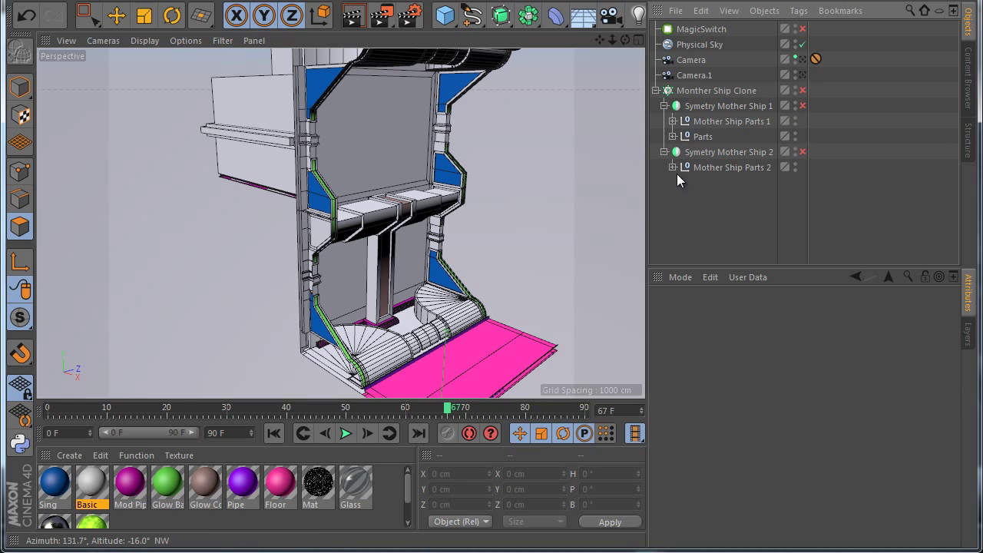
{"action": "left_click", "coordinate": [665, 106]}
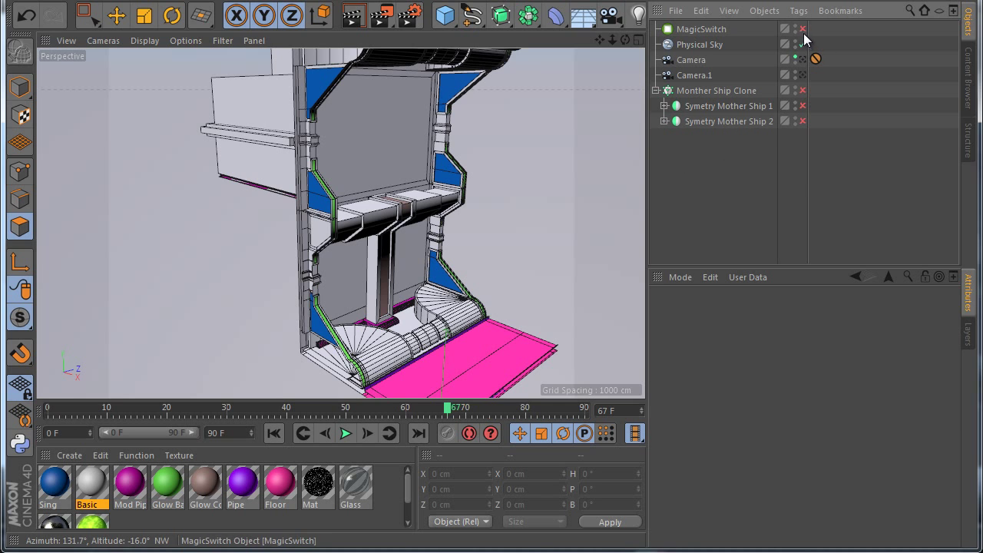
Turn MagicSwitch on and render the full corridor in the viewport through Camera
{"action": "left_click", "coordinate": [803, 59]}
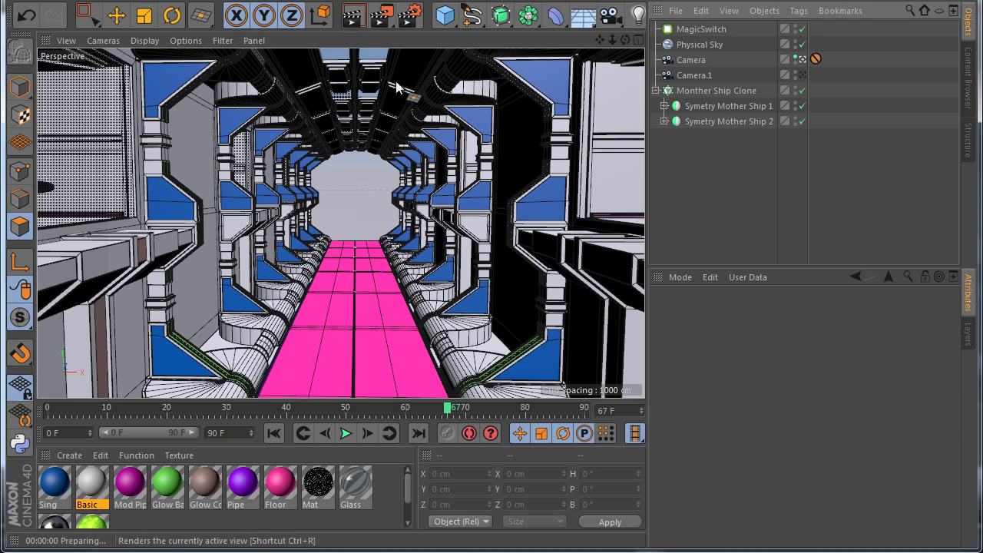
{"action": "left_click", "coordinate": [354, 15]}
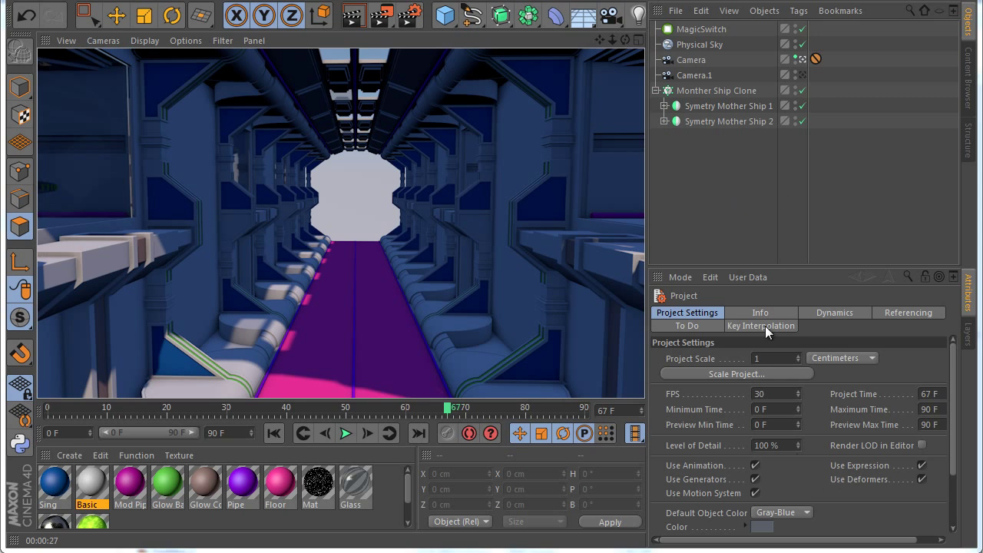
Turn MagicSwitch off and leave the Camera view to face the wall module in the free perspective view
{"action": "left_click", "coordinate": [803, 30]}
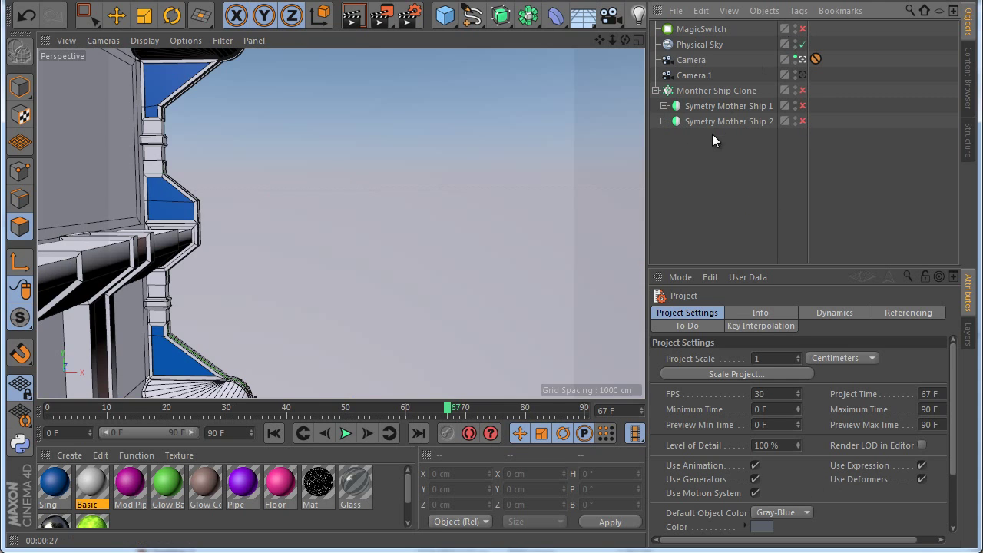
{"action": "left_click", "coordinate": [802, 61]}
{"action": "left_click_drag", "start_coordinate": [255, 270], "coordinate": [368, 268], "text": "alt"}
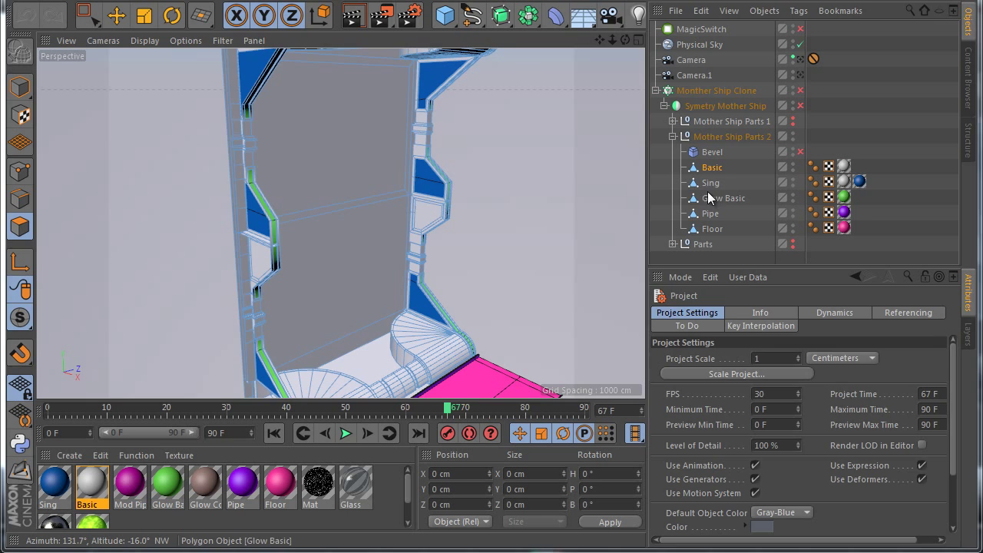
Delete the blue Sing panel from the upper half of the wall frame's middle bulge, working on its points
{"action": "left_click", "coordinate": [711, 184]}
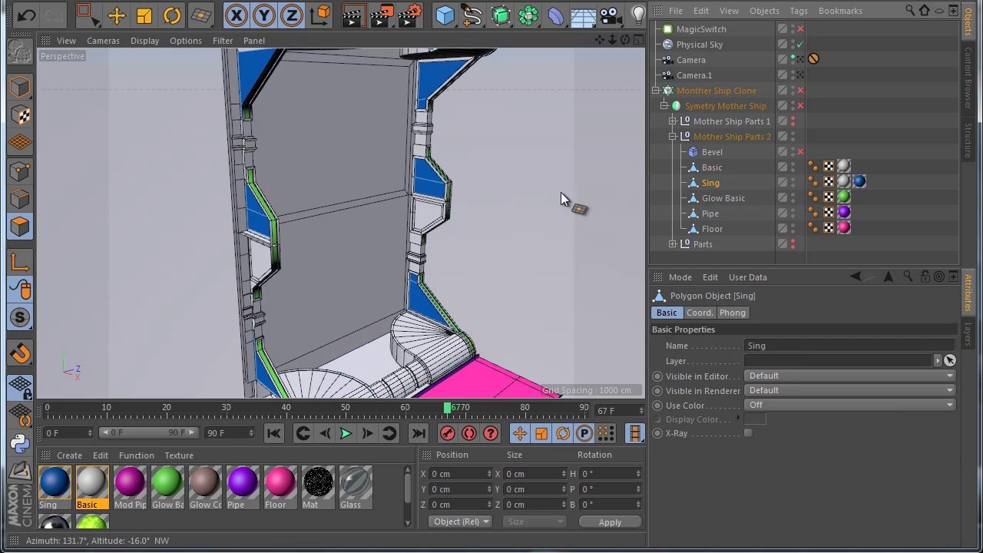
{"action": "scroll", "coordinate": [442, 182], "scroll_direction": "up", "scroll_amount": 5}
{"action": "left_click", "coordinate": [85, 17]}
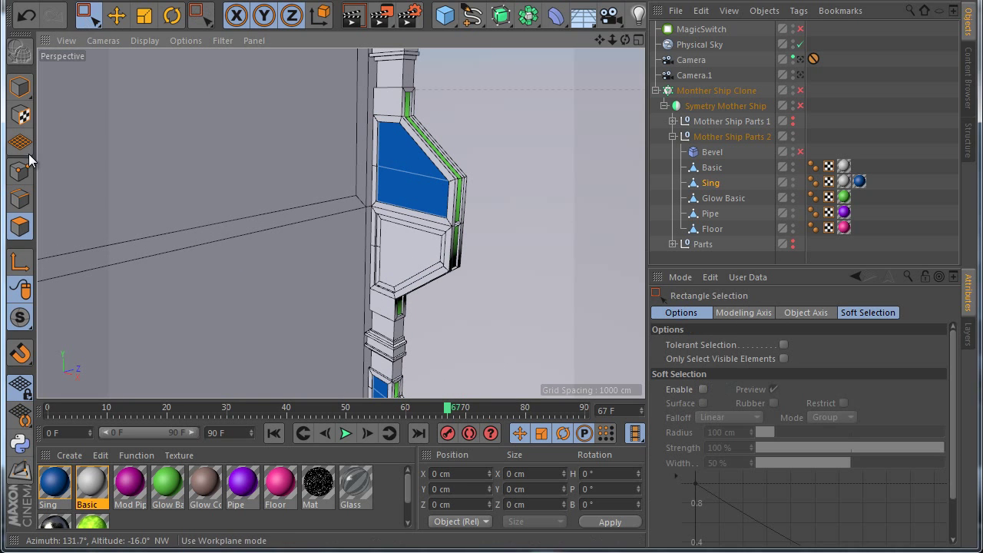
{"action": "key", "text": "Return"}
{"action": "left_click_drag", "start_coordinate": [521, 244], "coordinate": [519, 244]}
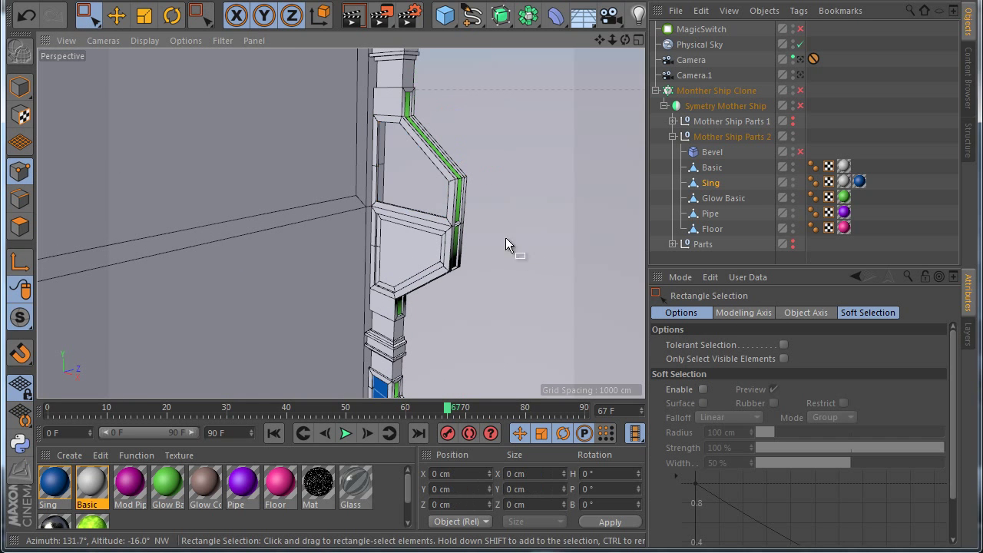
Select all points of the Basic object and use Close Polygon Hole on the opening left by the deleted blue panel
{"action": "scroll", "coordinate": [494, 149], "scroll_direction": "up", "scroll_amount": 3}
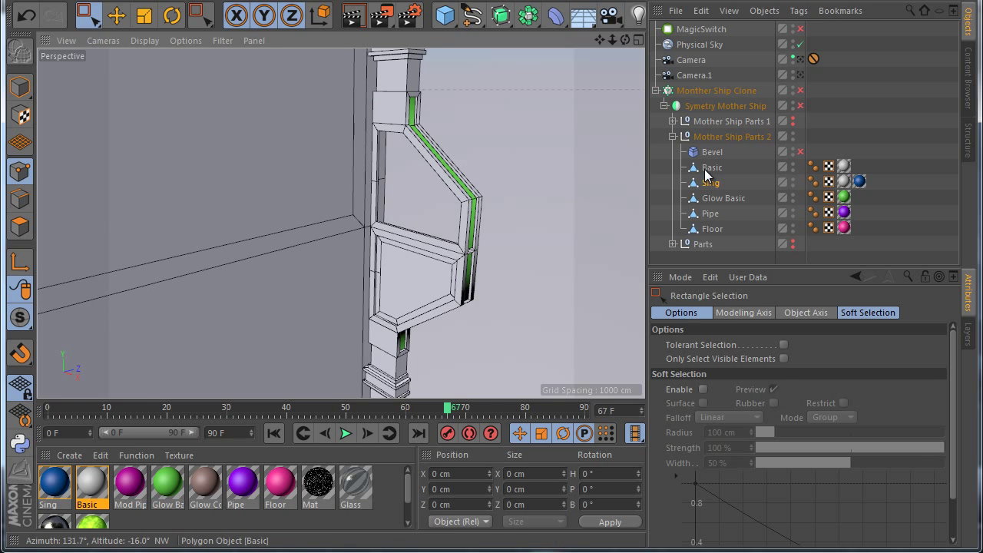
{"action": "left_click", "coordinate": [712, 168]}
{"action": "scroll", "coordinate": [377, 179], "scroll_direction": "up", "scroll_amount": 1}
{"action": "scroll", "coordinate": [376, 180], "scroll_direction": "down", "scroll_amount": 3}
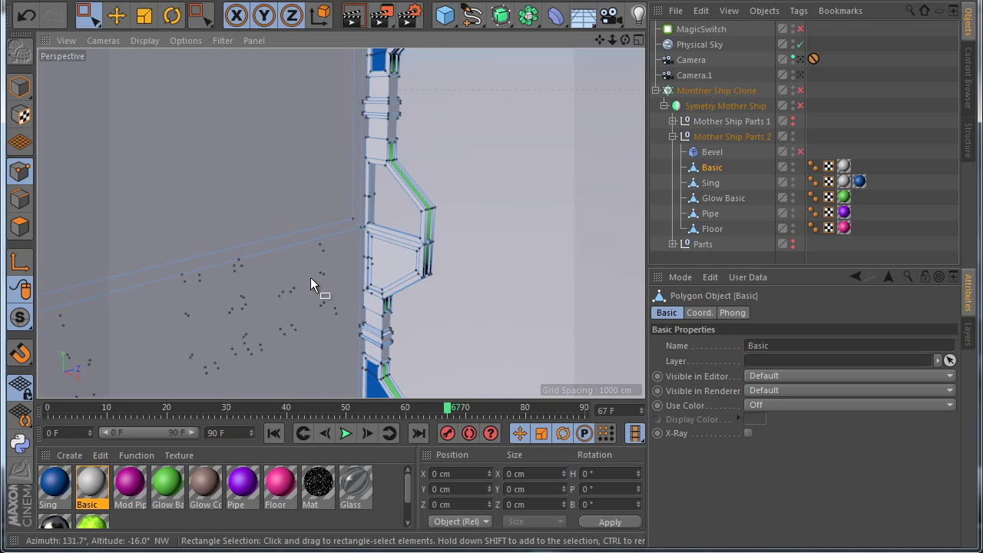
{"action": "key", "text": "ctrl+a"}
{"action": "right_click", "coordinate": [276, 135]}
{"action": "left_click", "coordinate": [340, 521]}
{"action": "scroll", "coordinate": [362, 182], "scroll_direction": "up", "scroll_amount": 3}
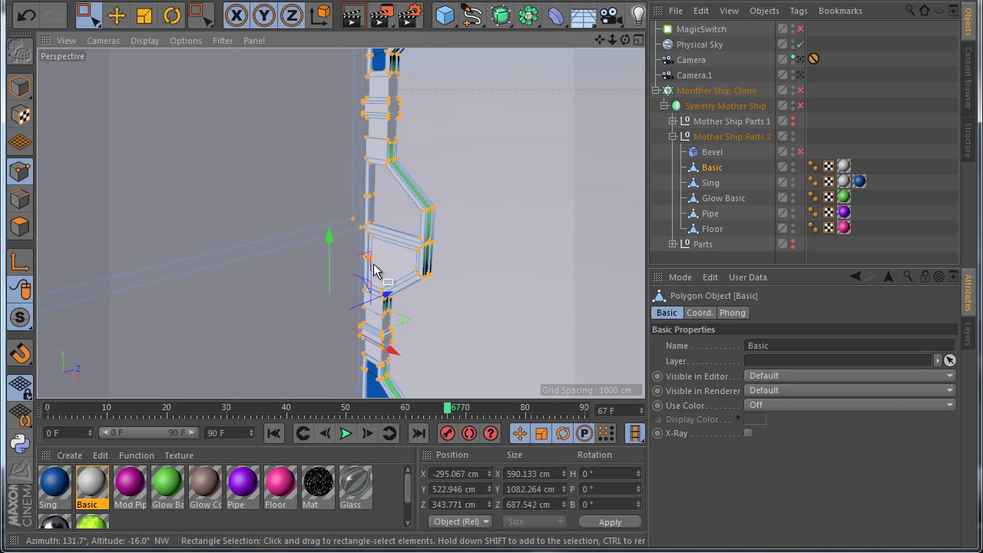
{"action": "right_click", "coordinate": [362, 182]}
{"action": "left_click", "coordinate": [384, 276]}
{"action": "scroll", "coordinate": [381, 143], "scroll_direction": "up", "scroll_amount": 2}
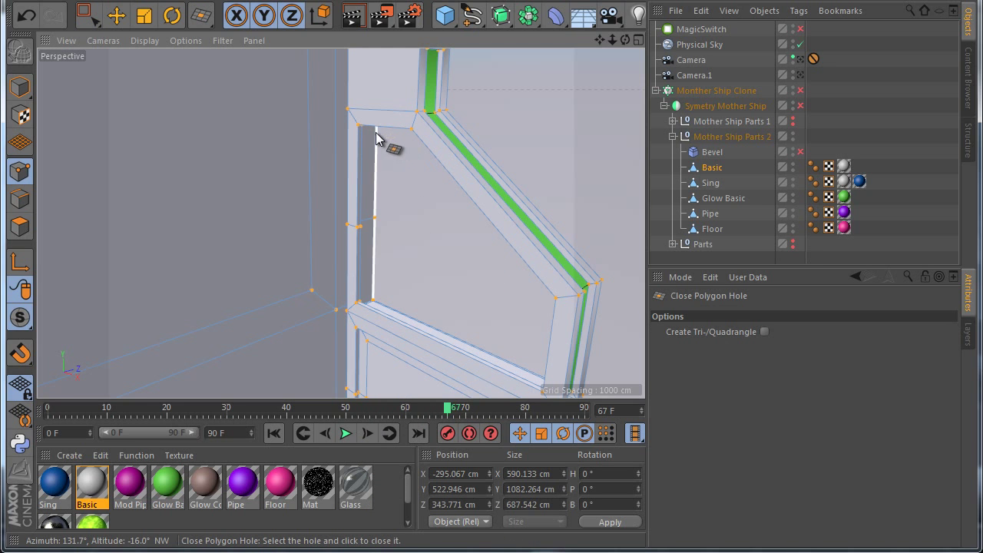
{"action": "scroll", "coordinate": [366, 137], "scroll_direction": "down", "scroll_amount": 3}
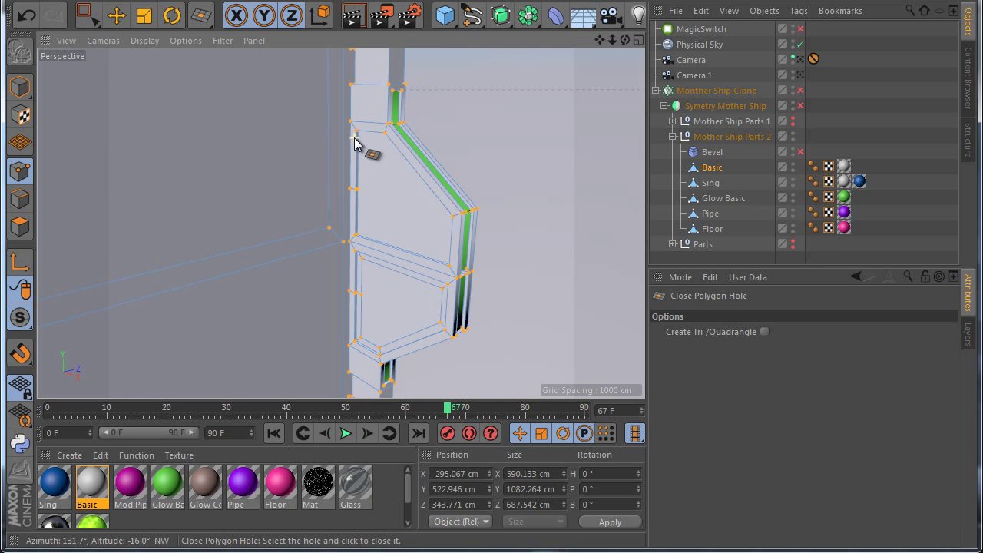
Inset the new polygon in the upper frame opening slightly with Extrude Inner
{"action": "left_click", "coordinate": [20, 228]}
{"action": "left_click", "coordinate": [116, 16]}
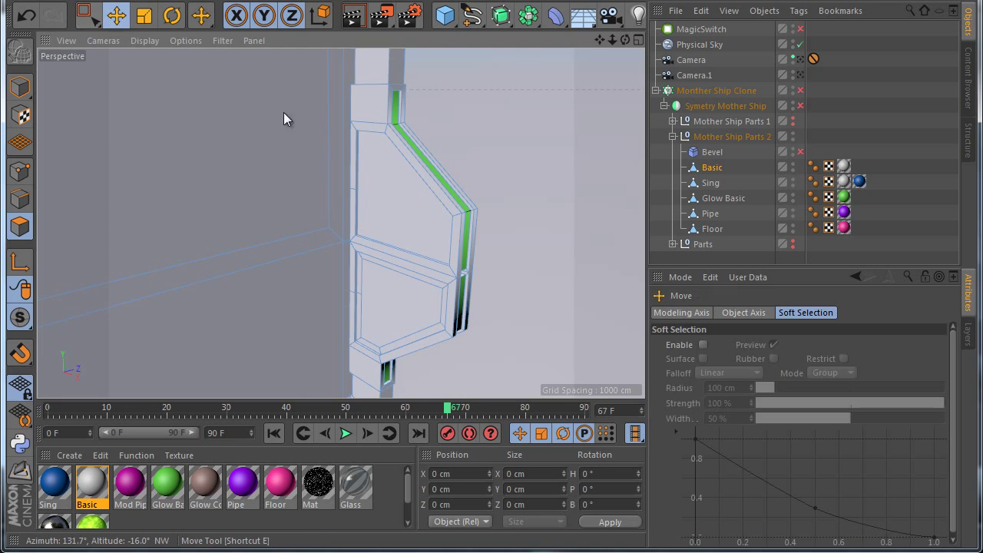
{"action": "left_click", "coordinate": [407, 188]}
{"action": "right_click", "coordinate": [549, 171]}
{"action": "left_click", "coordinate": [590, 392]}
{"action": "left_click_drag", "start_coordinate": [489, 337], "coordinate": [493, 337]}
Wedge the inset polygon around its wall-side vertical edge with MagicWedgeTool at angle 90 and 8 subdivisions
{"action": "left_click", "coordinate": [20, 472]}
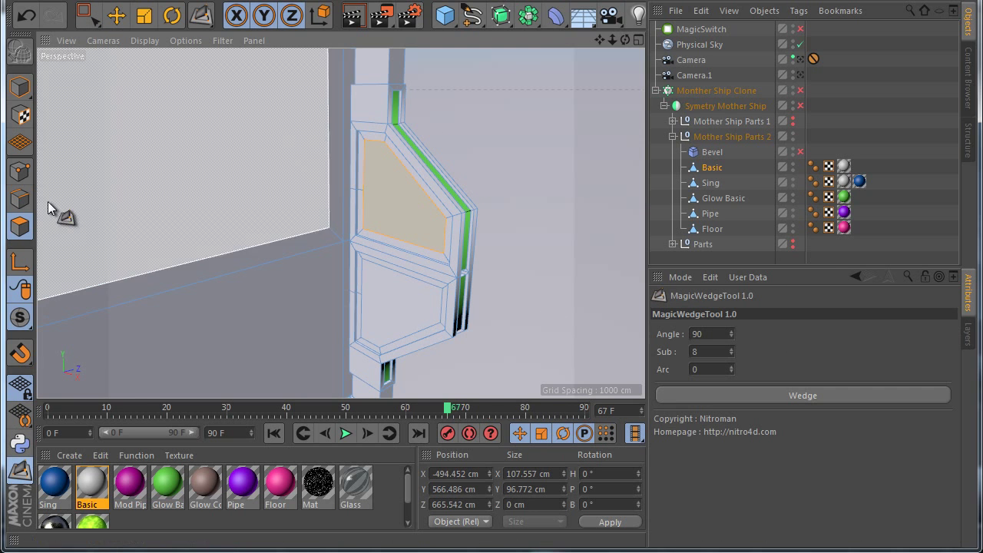
{"action": "left_click", "coordinate": [20, 199]}
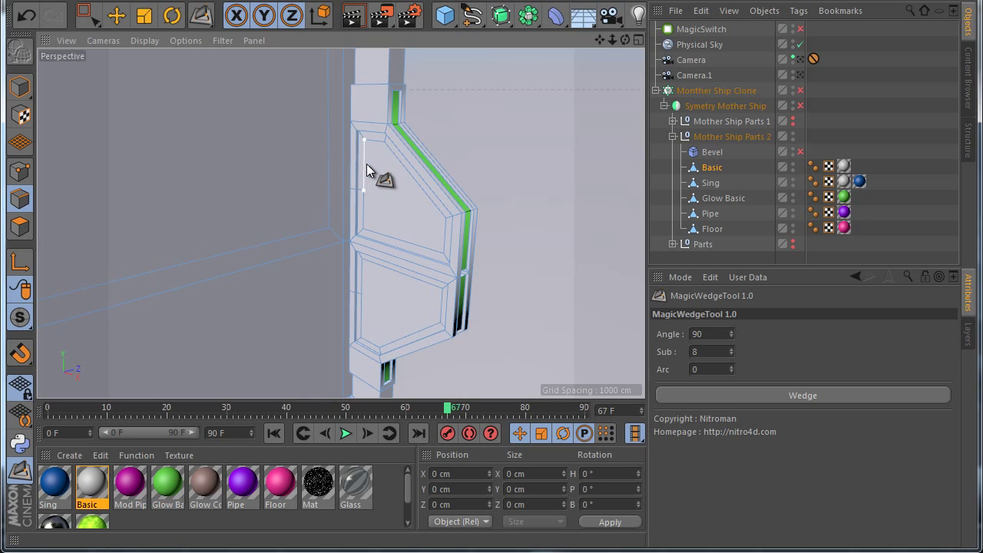
{"action": "left_click_drag", "start_coordinate": [366, 171], "coordinate": [494, 346]}
{"action": "left_click", "coordinate": [710, 334]}
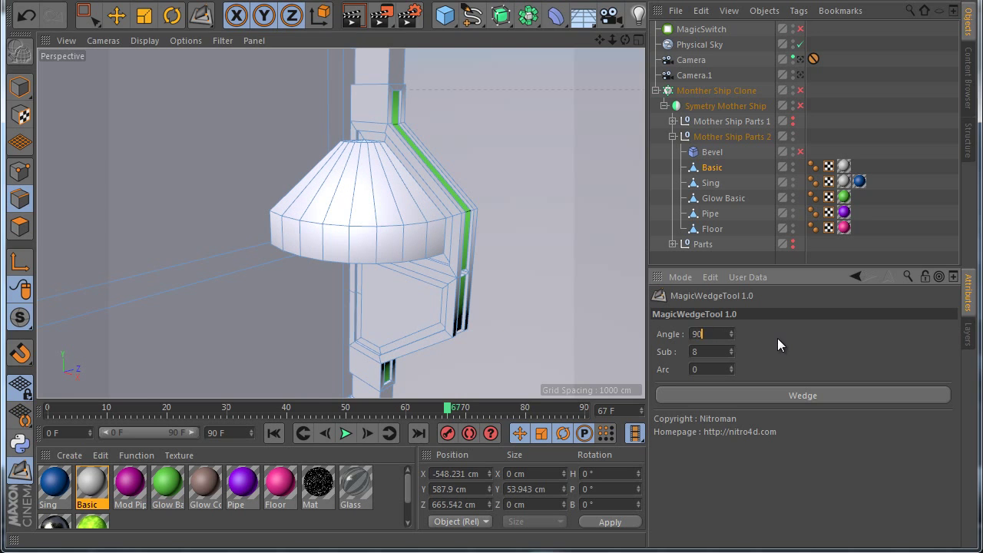
{"action": "type", "text": "90"}
{"action": "key", "text": "Return"}
Select the lower panel polygon of the frame's bulge and extrude it outward into a solid box
{"action": "scroll", "coordinate": [566, 133], "scroll_direction": "down", "scroll_amount": 2}
{"action": "scroll", "coordinate": [491, 337], "scroll_direction": "up", "scroll_amount": 5}
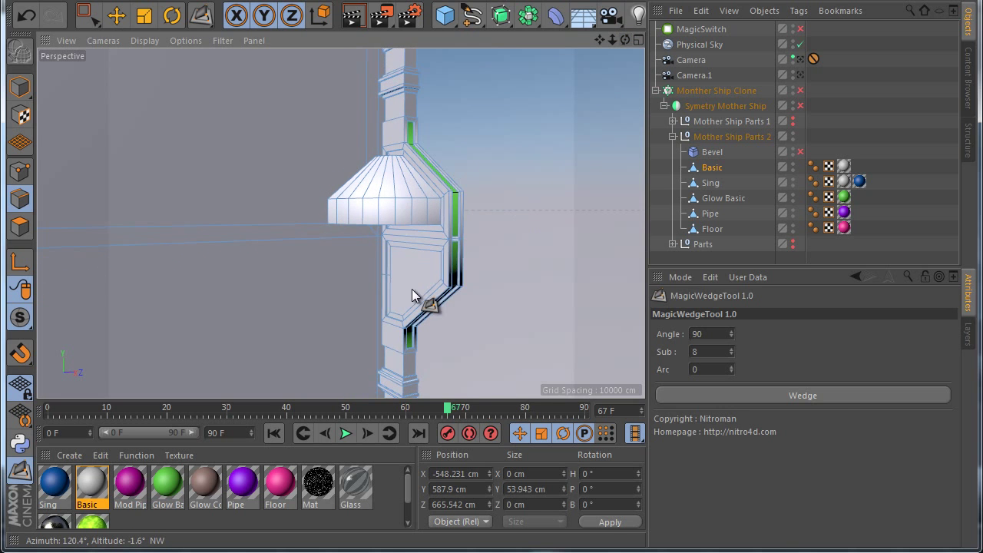
{"action": "left_click", "coordinate": [117, 15]}
{"action": "left_click", "coordinate": [20, 226]}
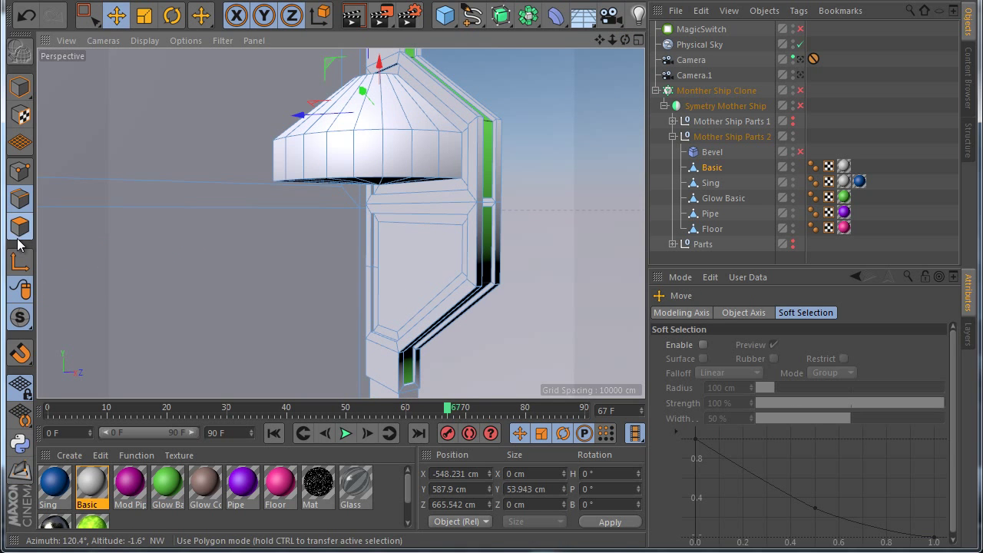
{"action": "left_click", "coordinate": [389, 268]}
{"action": "left_click_drag", "start_coordinate": [478, 282], "coordinate": [406, 289]}
Inset the box's slanted underside by 13 cm and extrude the inner face outward into a raised step
{"action": "left_click_drag", "start_coordinate": [492, 338], "coordinate": [411, 344], "text": "alt"}
{"action": "left_click_drag", "start_coordinate": [391, 285], "coordinate": [408, 310]}
{"action": "right_click", "coordinate": [478, 223]}
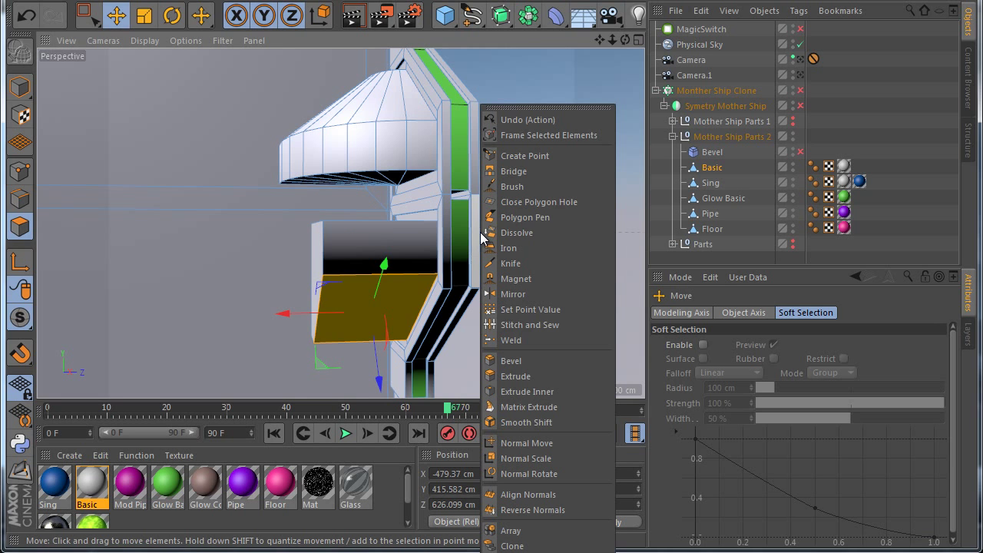
{"action": "left_click", "coordinate": [515, 385]}
{"action": "left_click_drag", "start_coordinate": [525, 357], "coordinate": [429, 310]}
{"action": "left_click_drag", "start_coordinate": [417, 264], "coordinate": [440, 282]}
Inset the raised step's end face by 11.1 cm and scale the inner face down lengthwise until it is nearly square
{"action": "right_click", "coordinate": [521, 292]}
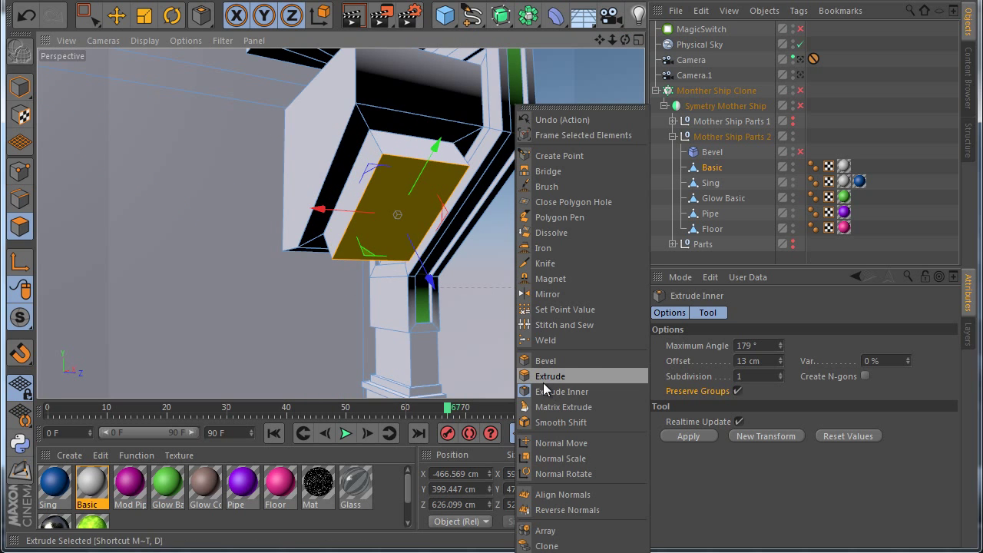
{"action": "left_click", "coordinate": [547, 374]}
{"action": "left_click_drag", "start_coordinate": [548, 372], "coordinate": [488, 343]}
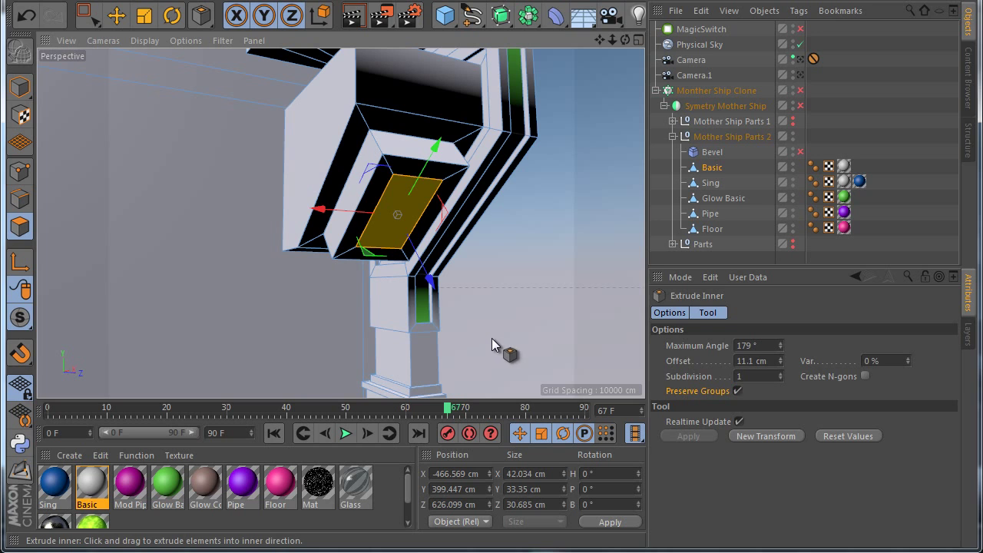
{"action": "left_click_drag", "start_coordinate": [624, 39], "coordinate": [476, 336]}
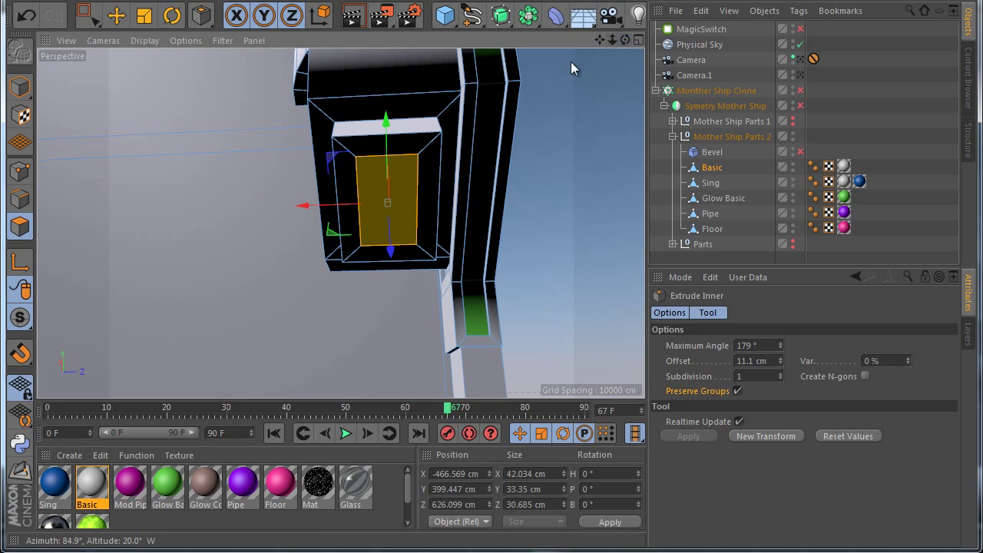
{"action": "left_click", "coordinate": [143, 15]}
{"action": "left_click_drag", "start_coordinate": [393, 123], "coordinate": [398, 150]}
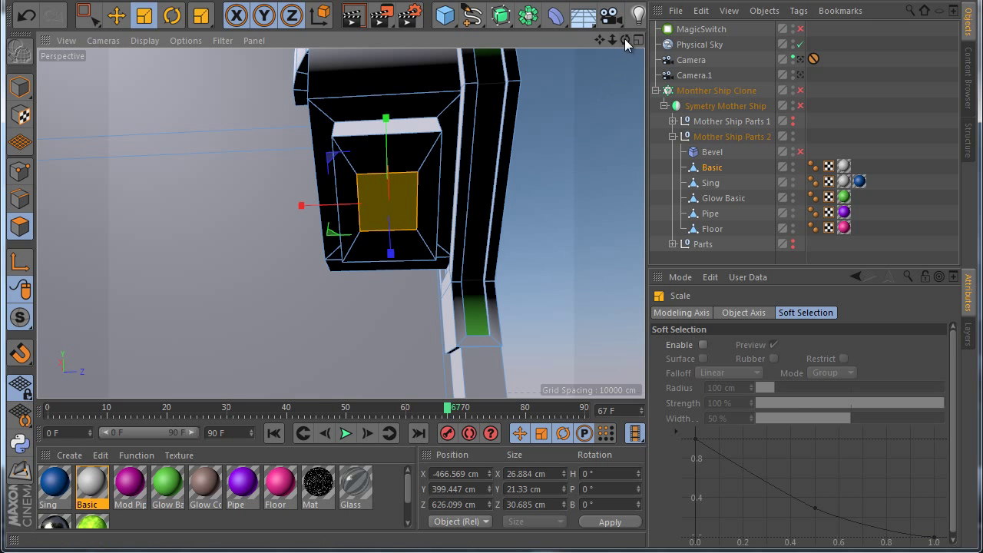
{"action": "left_click_drag", "start_coordinate": [625, 39], "coordinate": [511, 372]}
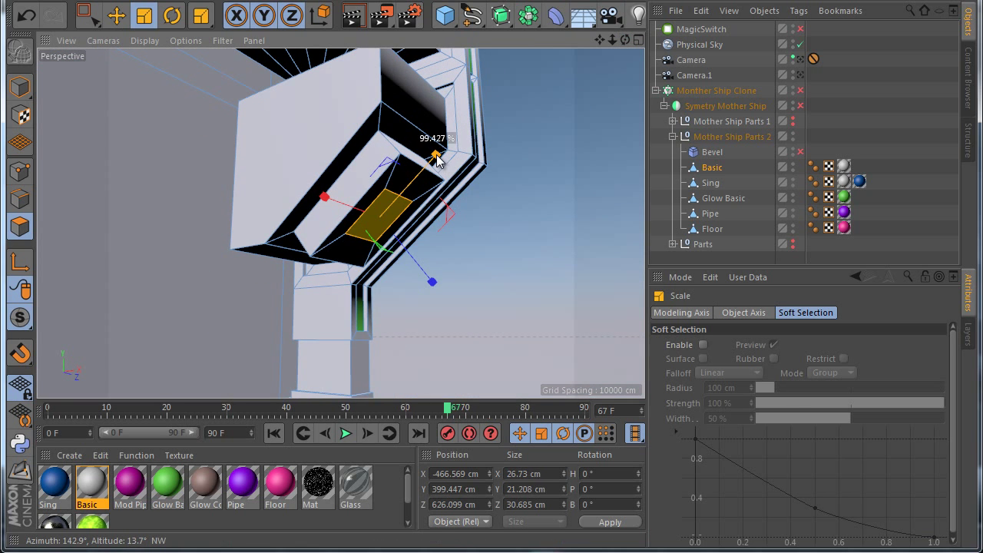
{"action": "left_click_drag", "start_coordinate": [436, 159], "coordinate": [434, 156]}
Extrude the small square face outward 131.2 cm with 4 subdivisions to form a slanted arm
{"action": "key", "text": "d"}
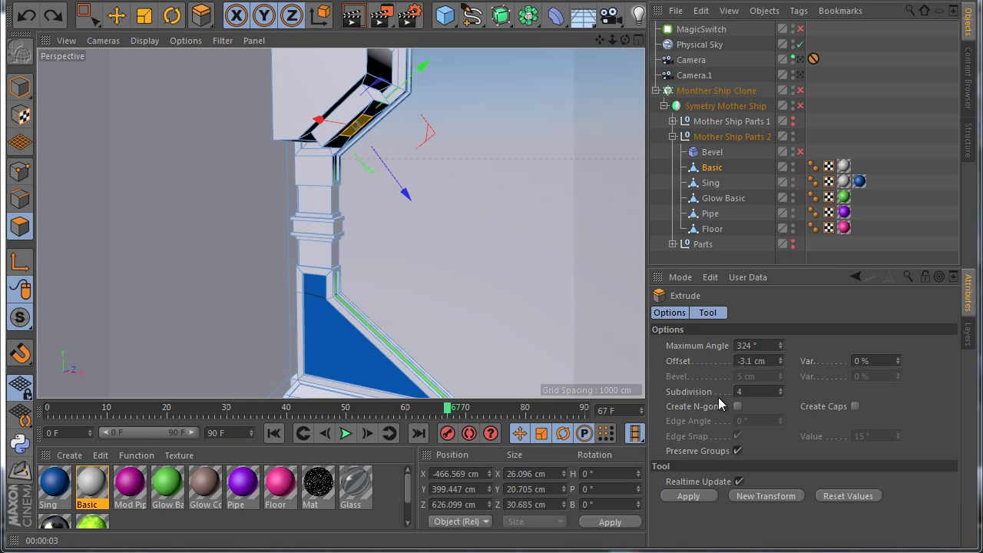
{"action": "left_click_drag", "start_coordinate": [428, 224], "coordinate": [492, 344]}
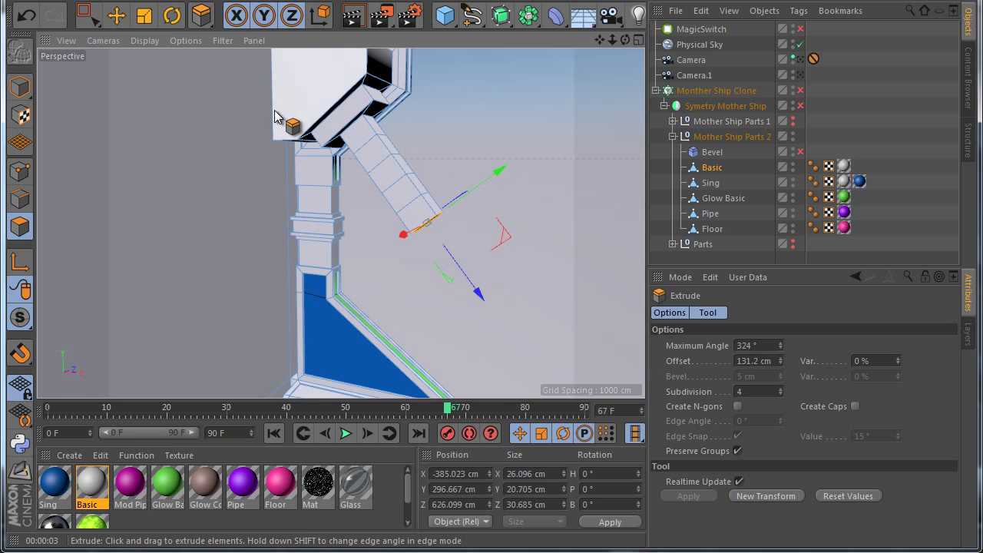
Loop-select the arm's second and fourth segments and extrude them by -6.4 cm with 0 subdivisions to form grooves
{"action": "key", "text": "u"}
{"action": "key", "text": "l"}
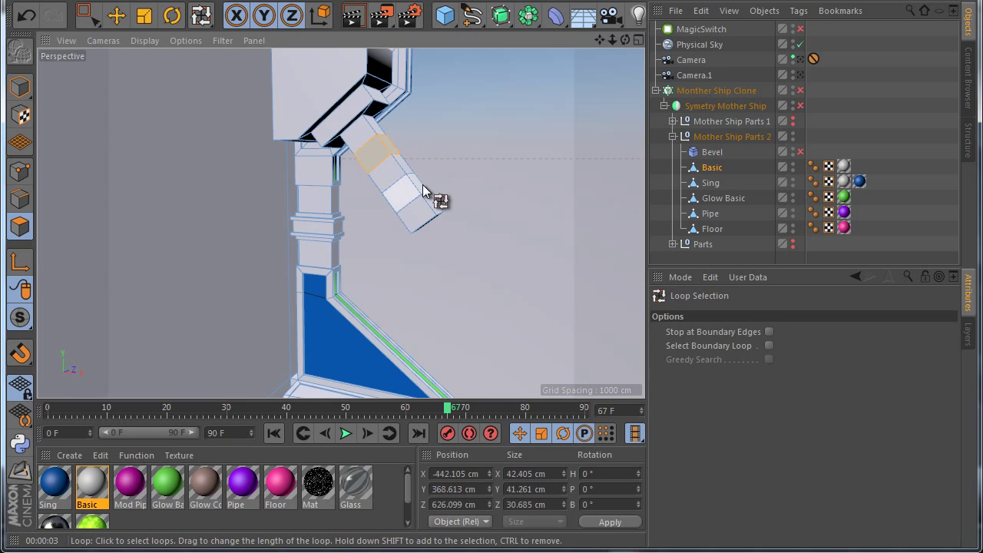
{"action": "left_click", "coordinate": [423, 192], "text": "shift"}
{"action": "right_click", "coordinate": [462, 125]}
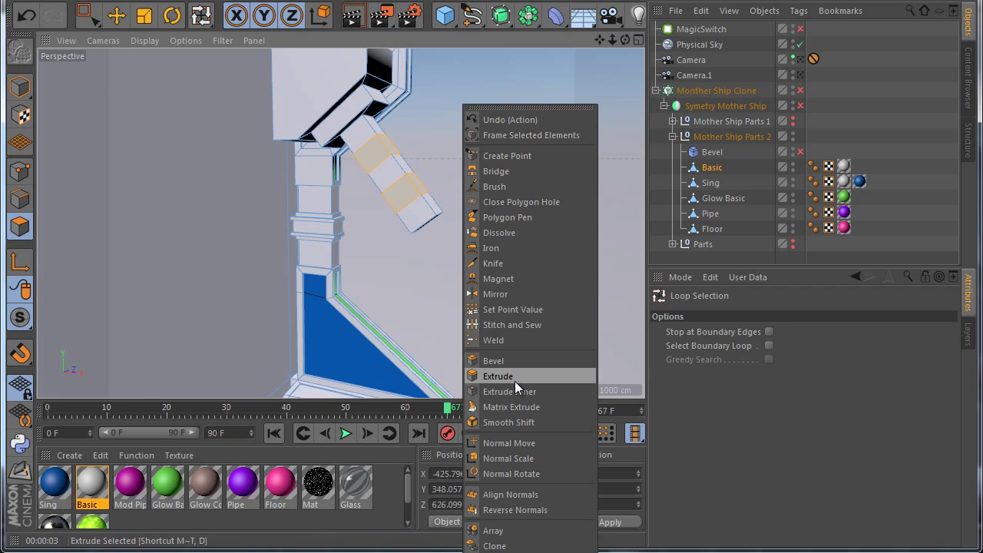
{"action": "left_click", "coordinate": [515, 381]}
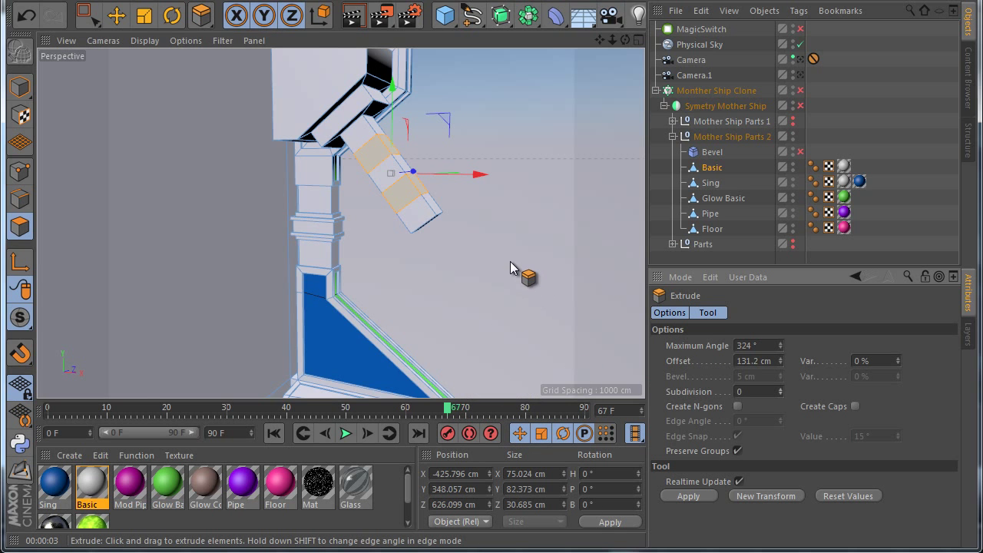
{"action": "left_click_drag", "start_coordinate": [511, 263], "coordinate": [490, 344]}
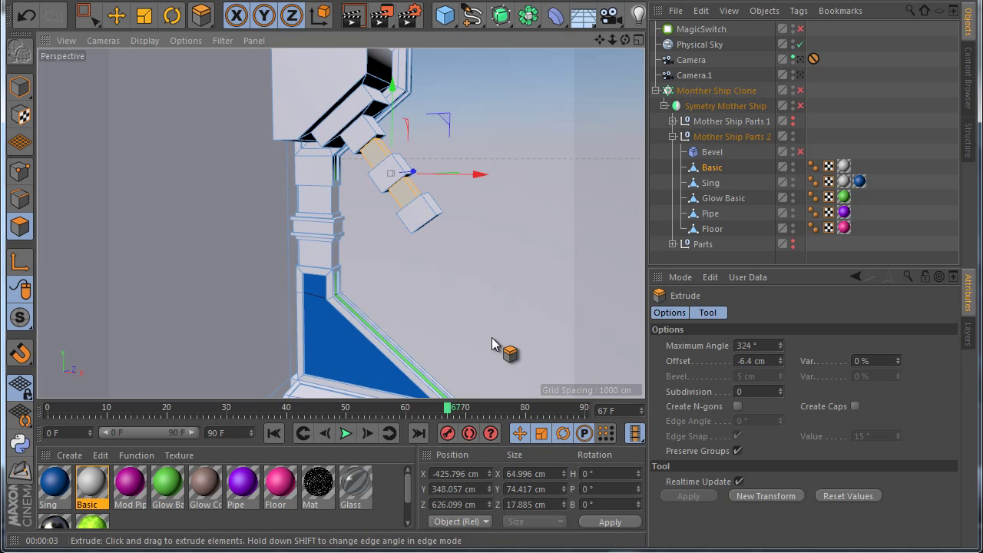
Preview the Bevel deformer on the new parts by enabling it briefly, and leave it disabled
{"action": "scroll", "coordinate": [466, 216], "scroll_direction": "down", "scroll_amount": 2}
{"action": "left_click", "coordinate": [800, 152]}
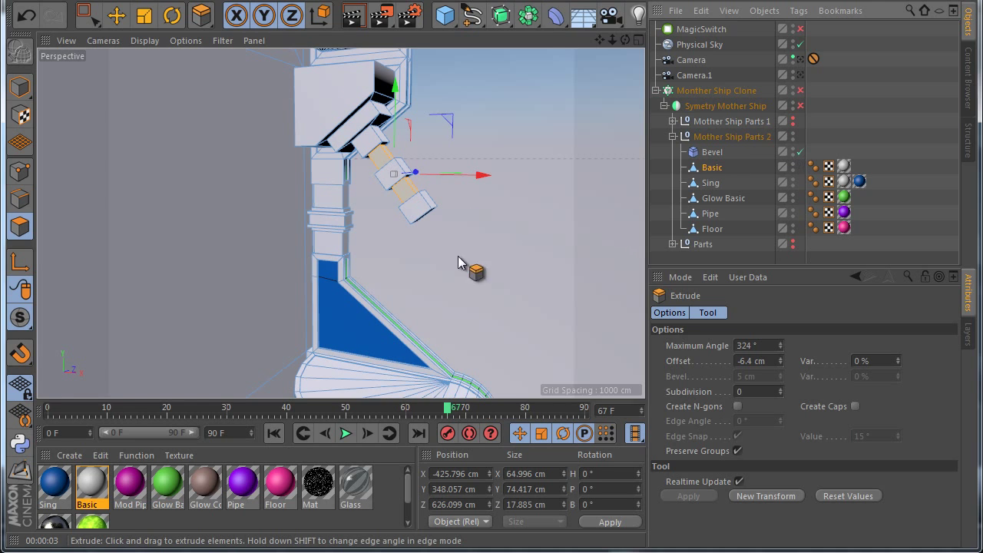
{"action": "left_click", "coordinate": [801, 152]}
Select the inset fan and curved faces on top of the rounded base beneath the blue panel
{"action": "left_click_drag", "start_coordinate": [345, 212], "coordinate": [338, 171], "text": "alt"}
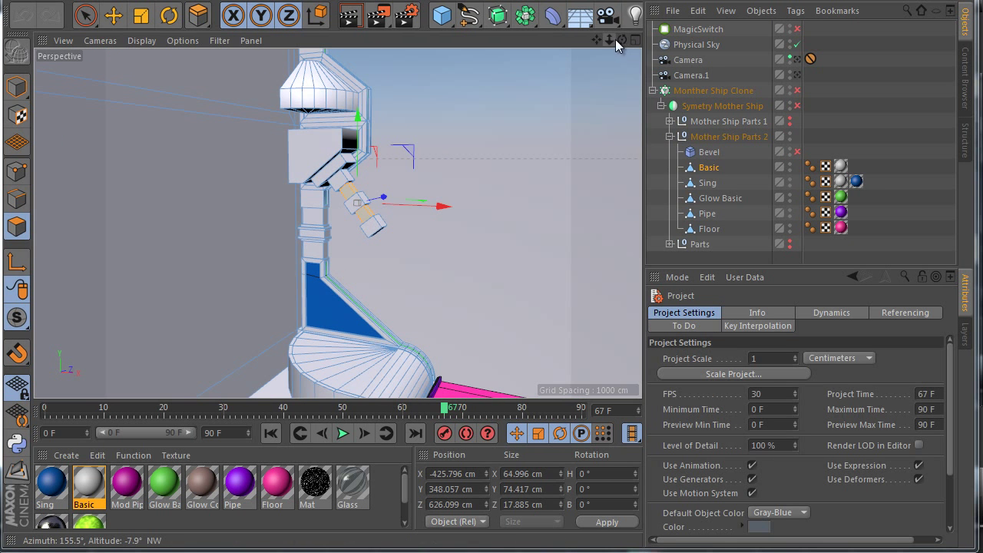
{"action": "left_click_drag", "start_coordinate": [616, 39], "coordinate": [608, 41]}
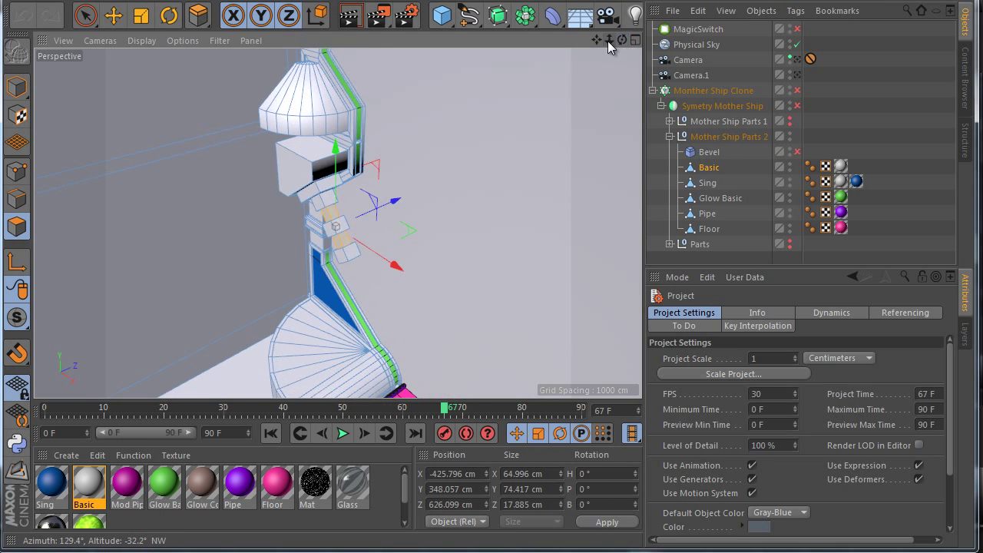
{"action": "middle_click_drag", "start_coordinate": [464, 384], "coordinate": [503, 288], "text": "alt"}
{"action": "scroll", "coordinate": [358, 250], "scroll_direction": "up", "scroll_amount": 5}
{"action": "left_click", "coordinate": [87, 15]}
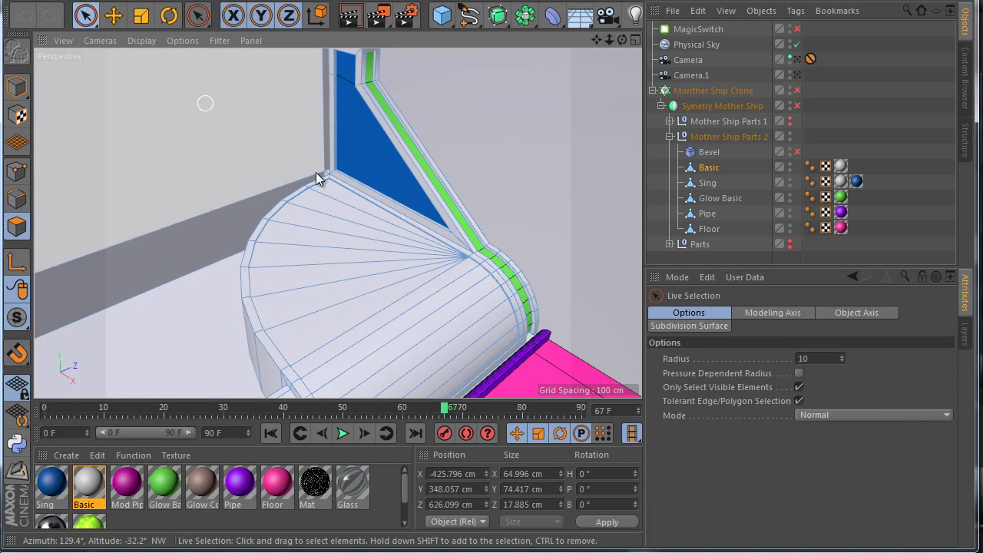
{"action": "left_click_drag", "start_coordinate": [316, 172], "coordinate": [367, 373]}
{"action": "scroll", "coordinate": [397, 344], "scroll_direction": "down", "scroll_amount": 3}
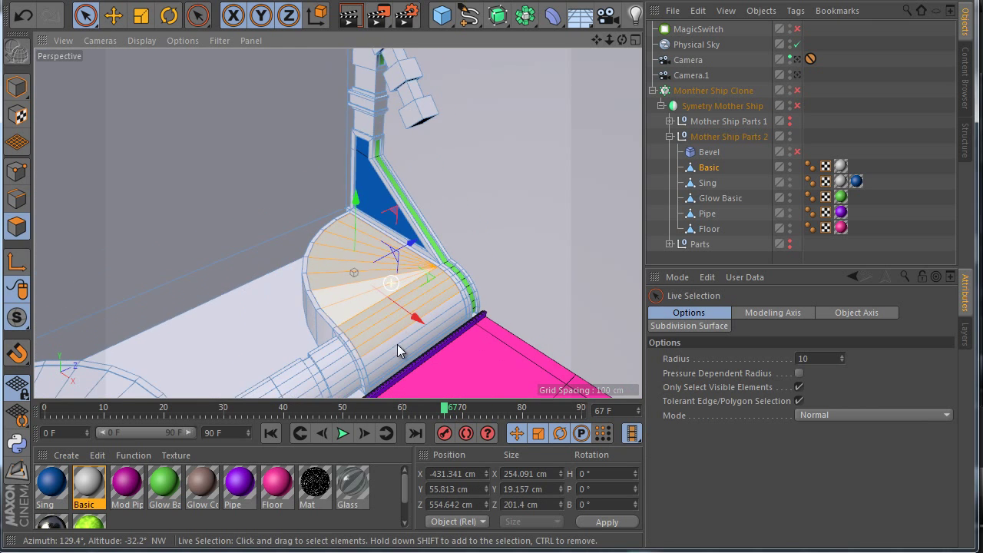
{"action": "scroll", "coordinate": [418, 381], "scroll_direction": "up", "scroll_amount": 5}
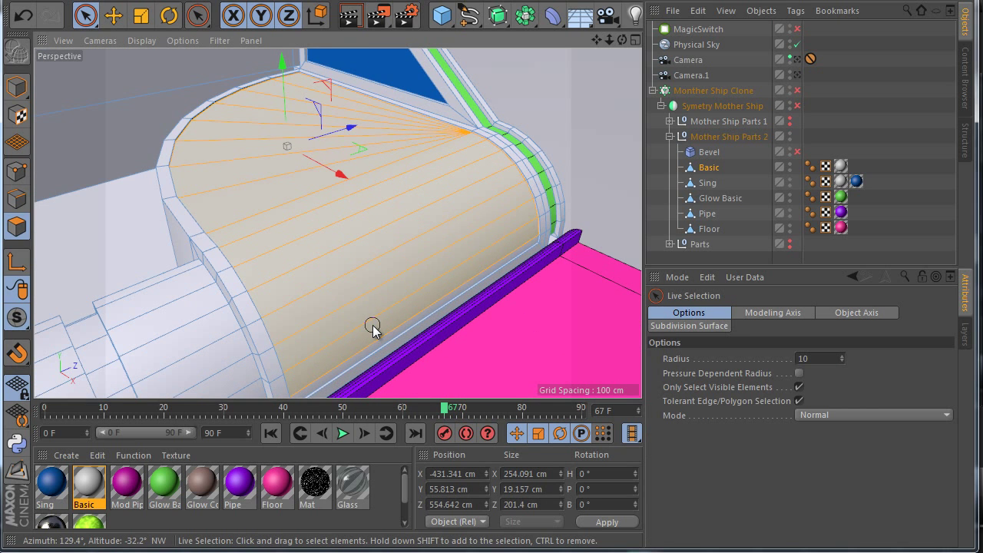
{"action": "left_click", "coordinate": [388, 355], "text": "shift"}
{"action": "scroll", "coordinate": [388, 358], "scroll_direction": "down", "scroll_amount": 2}
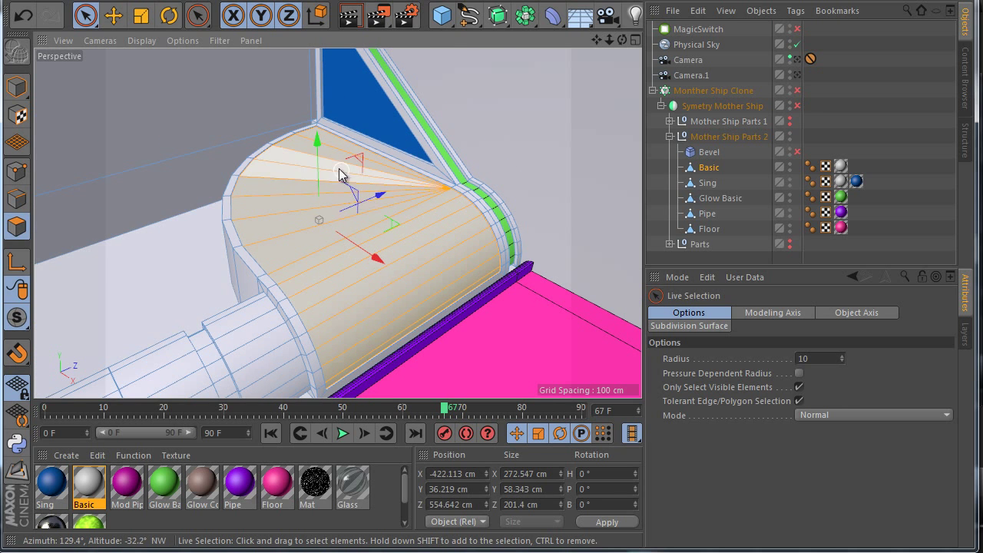
Raise the selected top faces straight up by about 123 cm to form a tall block
{"action": "left_click_drag", "start_coordinate": [322, 151], "coordinate": [332, 68]}
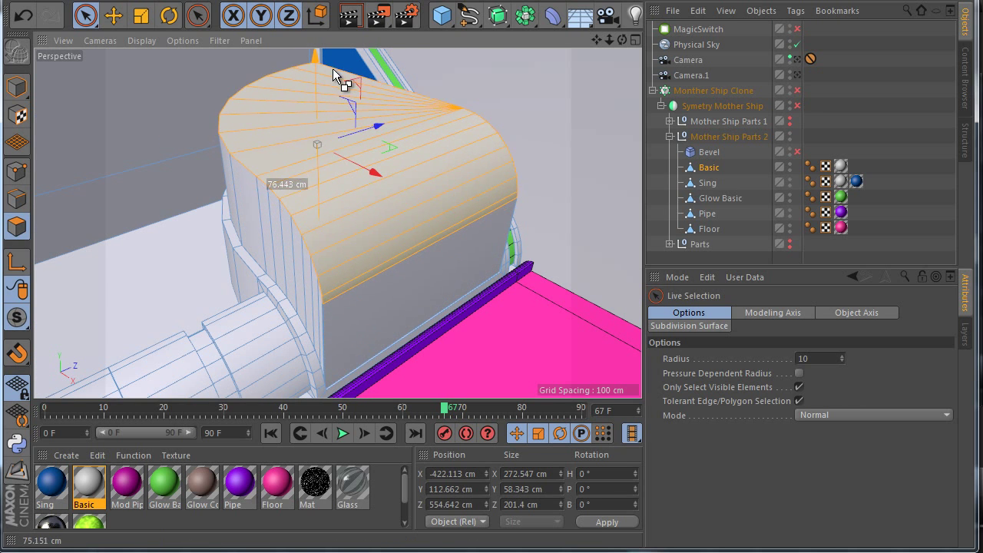
{"action": "scroll", "coordinate": [349, 244], "scroll_direction": "down", "scroll_amount": 2}
{"action": "scroll", "coordinate": [349, 244], "scroll_direction": "down", "scroll_amount": 1}
{"action": "left_click_drag", "start_coordinate": [339, 77], "coordinate": [339, 71]}
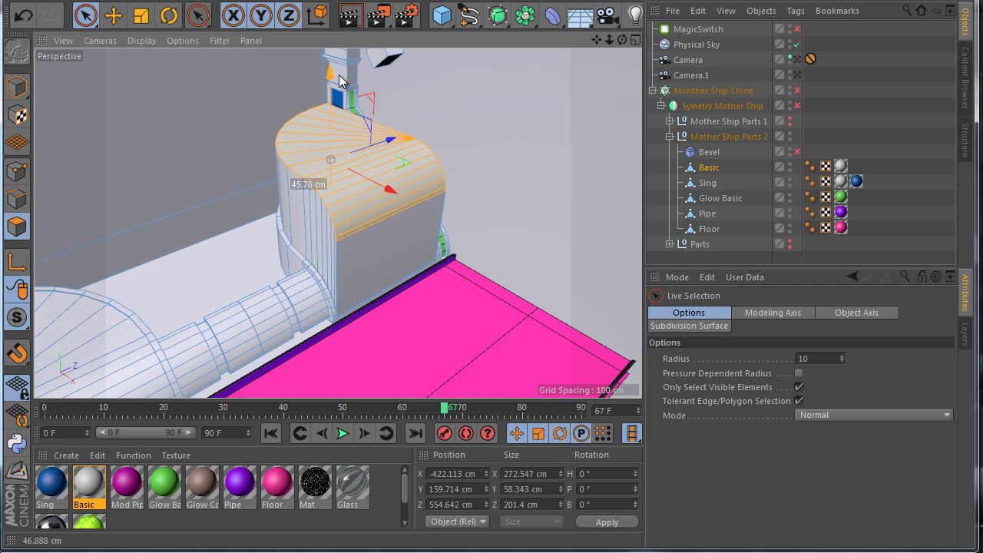
Preview the Bevel deformer on the raised block by enabling it briefly, and leave it disabled
{"action": "left_click", "coordinate": [798, 151]}
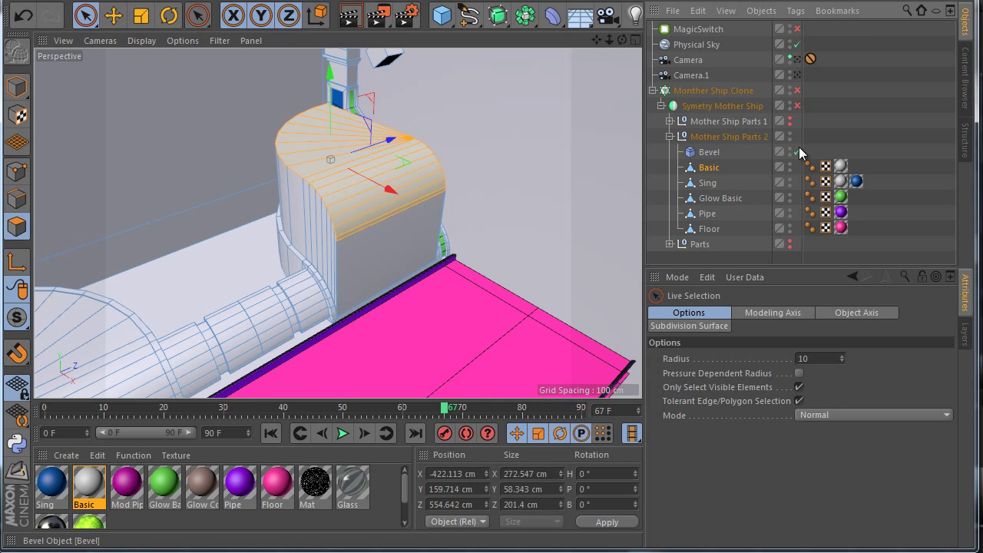
{"action": "left_click", "coordinate": [799, 152]}
{"action": "scroll", "coordinate": [319, 179], "scroll_direction": "up", "scroll_amount": 1}
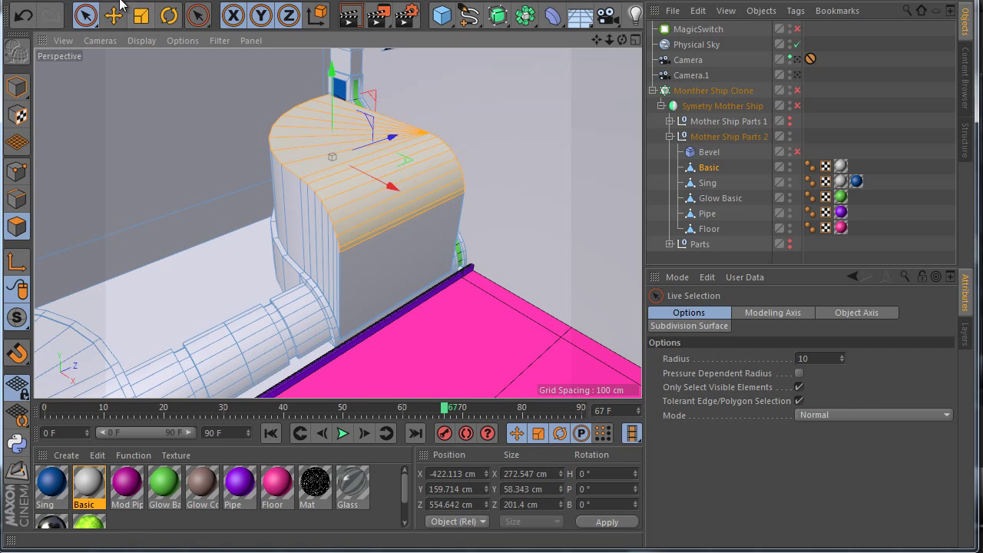
Loop-select the raised block's side walls, apply an inner extrude, and scale the band vertically to about 50%
{"action": "key", "text": "u"}
{"action": "key", "text": "l"}
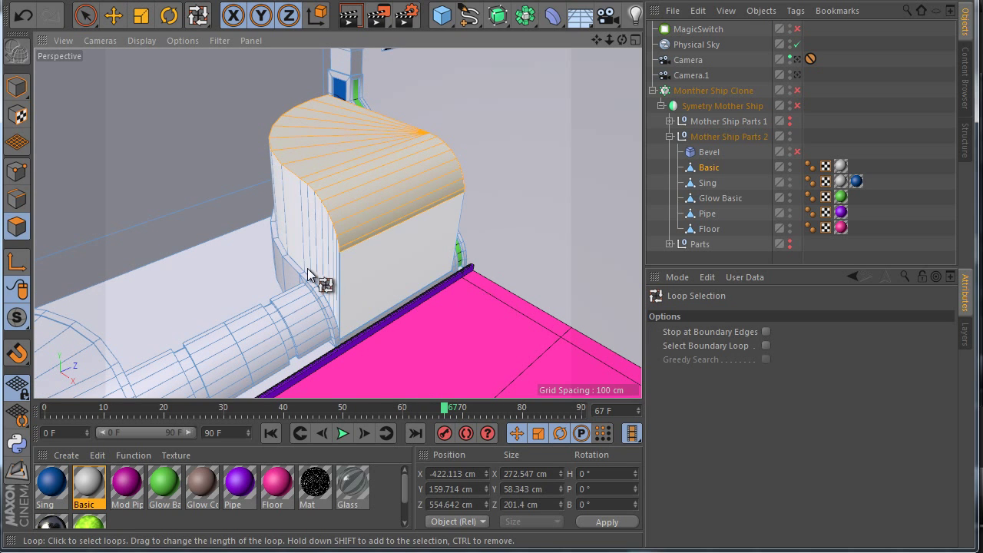
{"action": "left_click", "coordinate": [310, 273]}
{"action": "right_click", "coordinate": [532, 282]}
{"action": "left_click", "coordinate": [579, 391]}
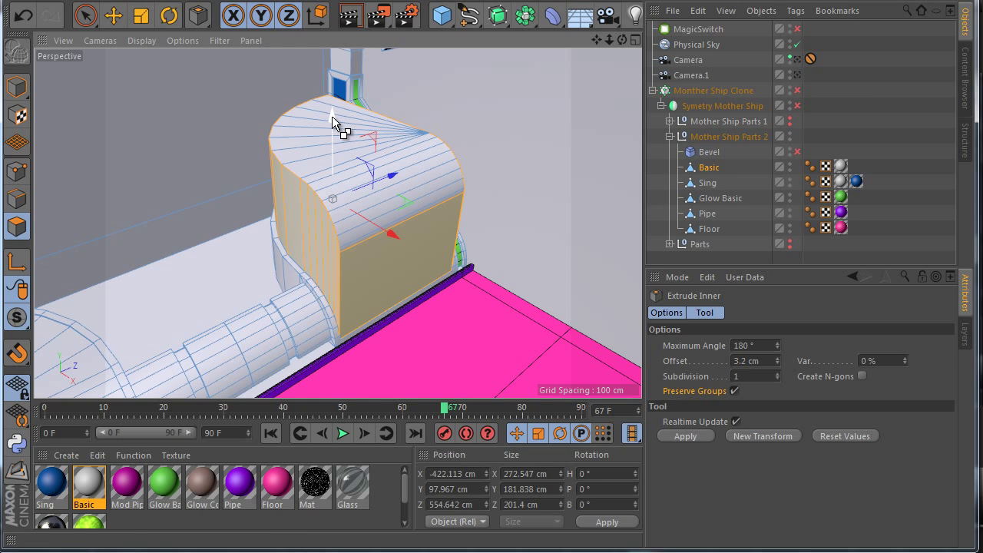
{"action": "left_click_drag", "start_coordinate": [332, 116], "coordinate": [333, 138]}
{"action": "left_click", "coordinate": [136, 22]}
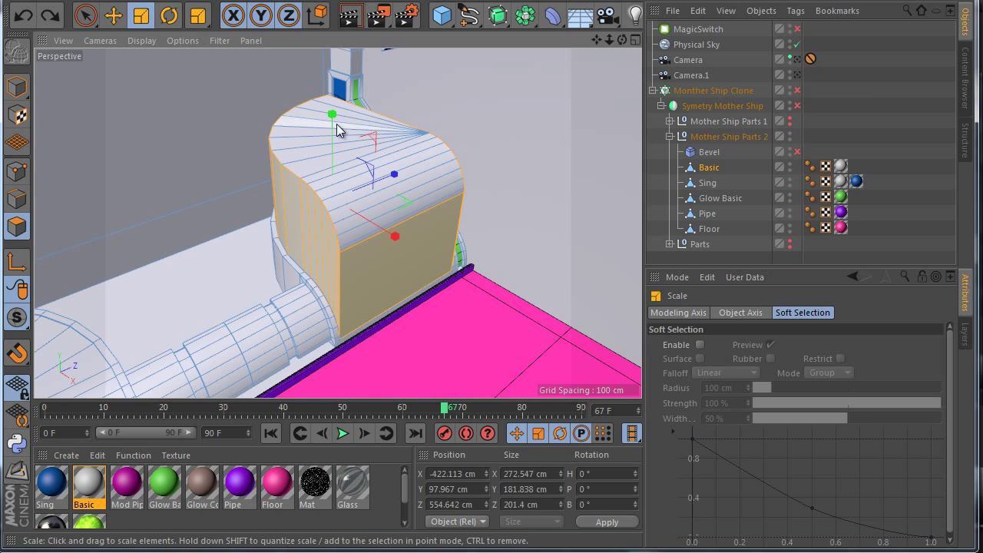
{"action": "left_click_drag", "start_coordinate": [333, 116], "coordinate": [345, 174]}
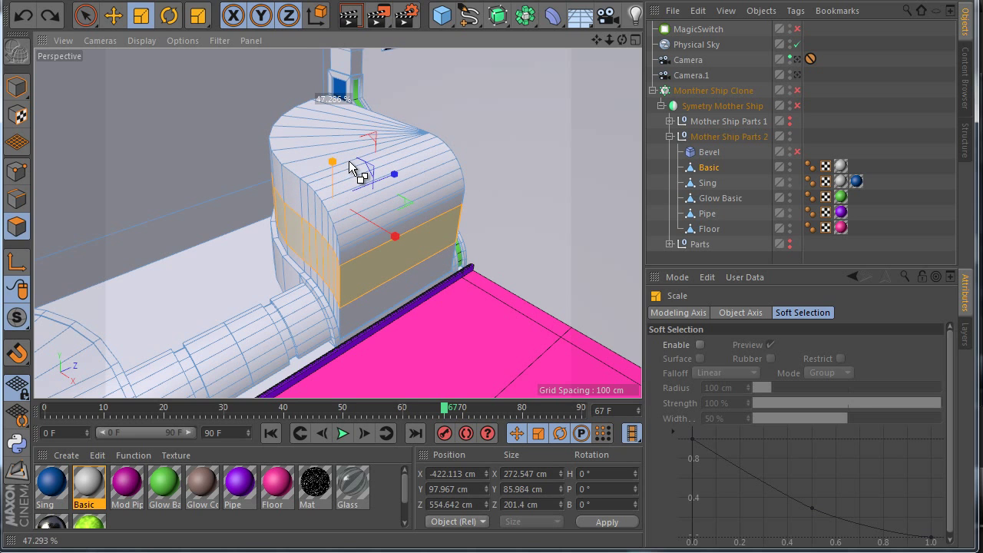
Extrude the side-wall band outward 6.5 cm with 0 subdivisions
{"action": "right_click", "coordinate": [499, 105]}
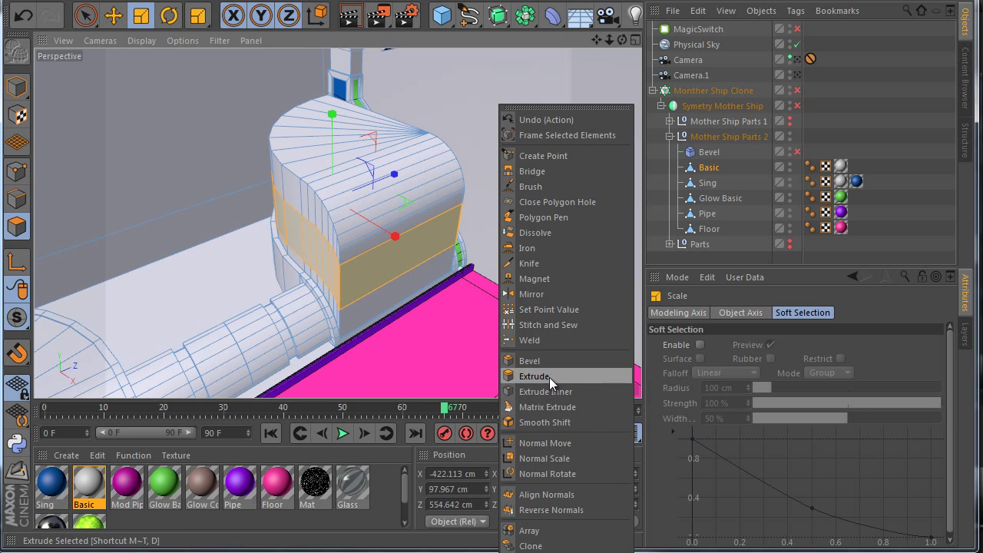
{"action": "left_click", "coordinate": [549, 377]}
{"action": "left_click_drag", "start_coordinate": [522, 185], "coordinate": [492, 337]}
{"action": "scroll", "coordinate": [344, 315], "scroll_direction": "up", "scroll_amount": 5}
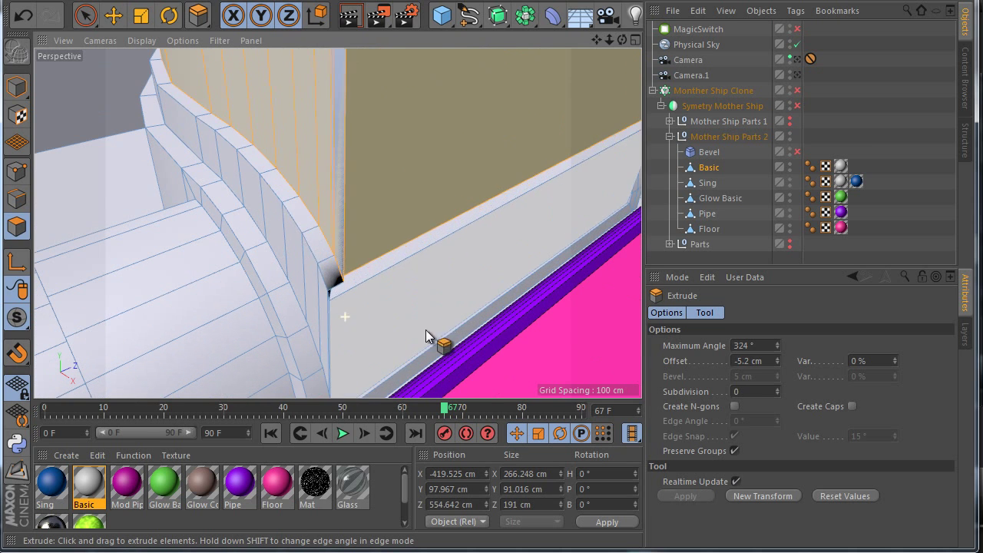
{"action": "left_click_drag", "start_coordinate": [426, 331], "coordinate": [492, 337]}
{"action": "scroll", "coordinate": [379, 319], "scroll_direction": "down", "scroll_amount": 5}
{"action": "key", "text": "ctrl+z"}
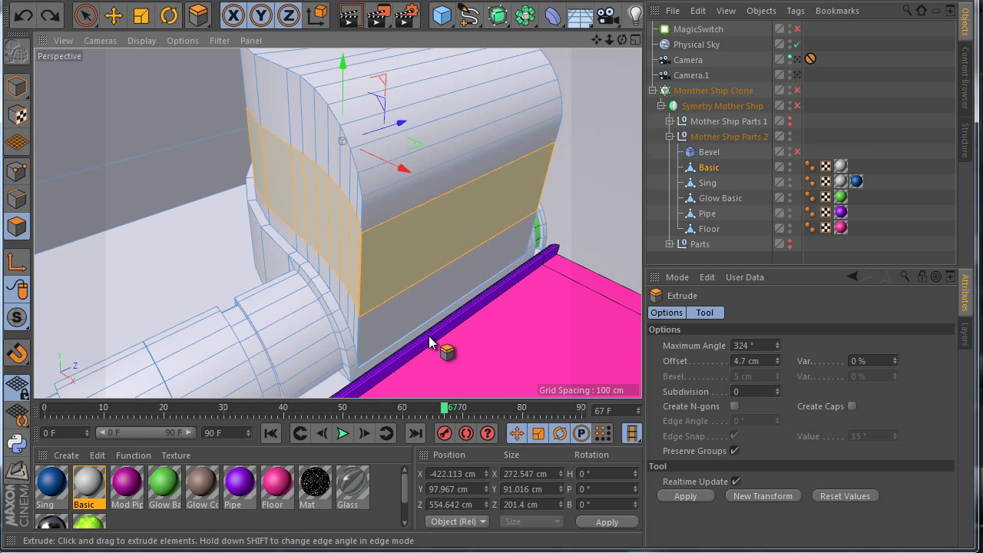
{"action": "left_click_drag", "start_coordinate": [429, 336], "coordinate": [491, 338]}
{"action": "scroll", "coordinate": [300, 268], "scroll_direction": "down", "scroll_amount": 3}
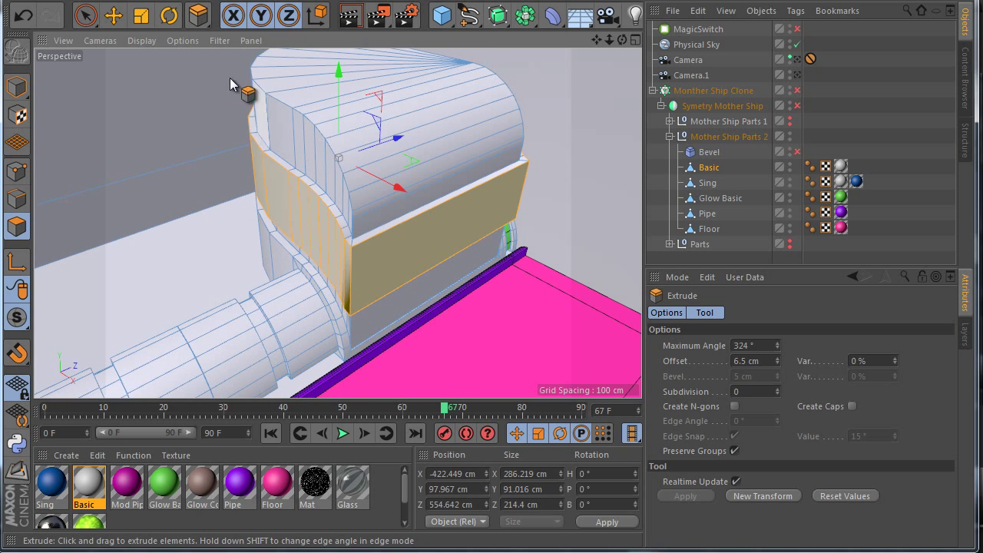
Apply an inner extrude to the protruding band and scale the inner faces vertically to about 51%
{"action": "left_click", "coordinate": [155, 15]}
{"action": "right_click", "coordinate": [471, 186]}
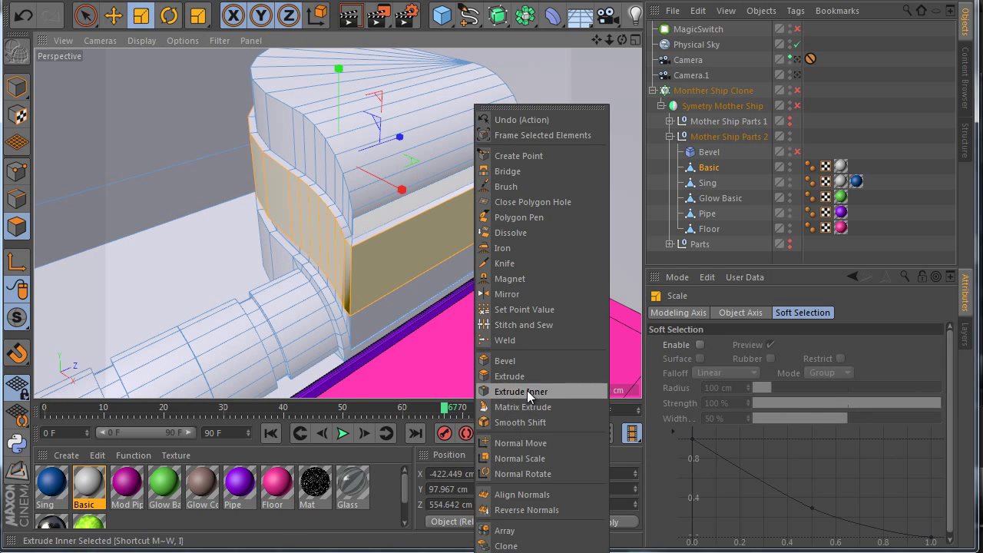
{"action": "left_click", "coordinate": [527, 391]}
{"action": "left_click", "coordinate": [140, 15]}
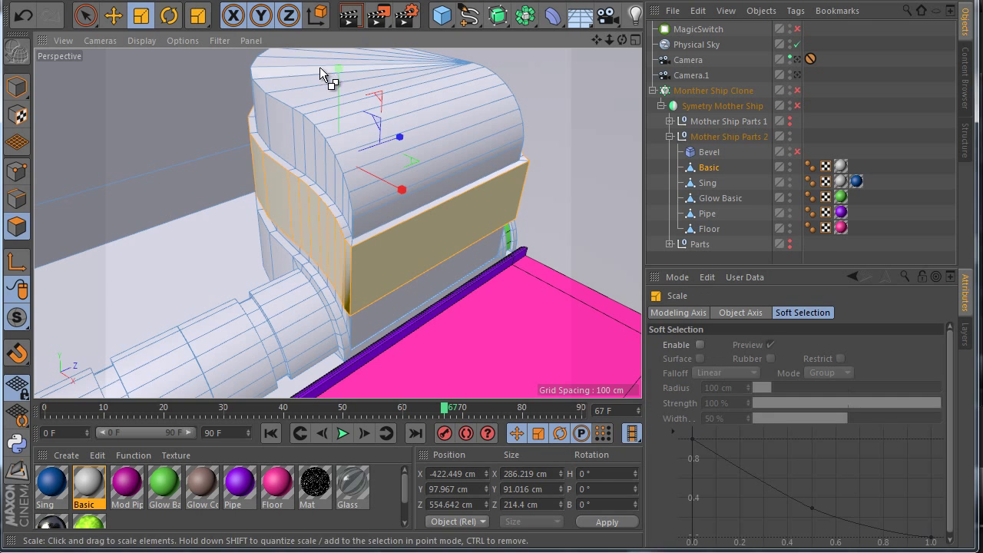
{"action": "left_click_drag", "start_coordinate": [337, 69], "coordinate": [344, 121]}
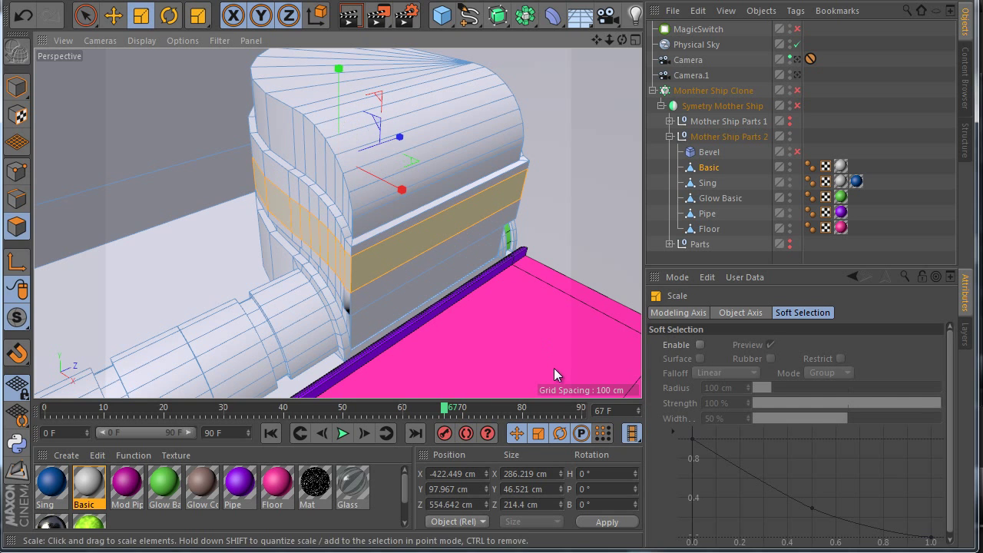
Extrude the narrowed band outward 5.1 cm with 0 subdivisions to add a second step
{"action": "right_click", "coordinate": [554, 368]}
{"action": "left_click", "coordinate": [604, 381]}
{"action": "left_click_drag", "start_coordinate": [496, 340], "coordinate": [493, 338]}
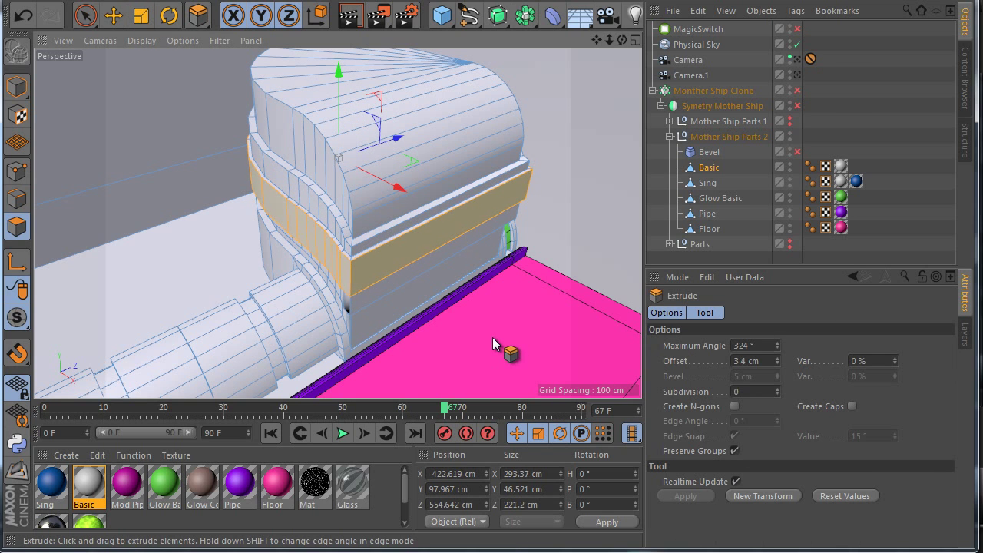
Clear the object selection and preview the Bevel deformer on the stepped block, leaving it disabled
{"action": "left_click", "coordinate": [801, 132]}
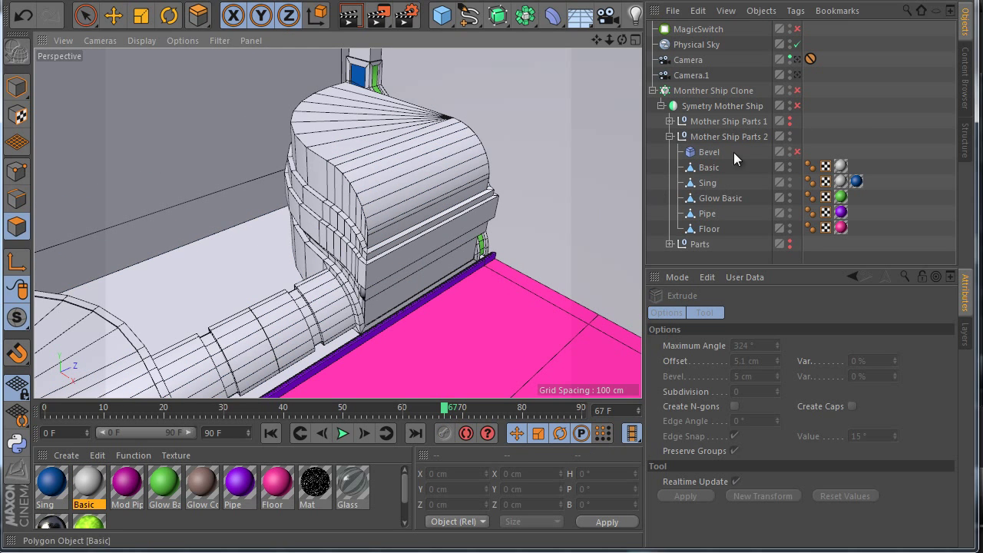
{"action": "left_click", "coordinate": [797, 152]}
{"action": "scroll", "coordinate": [363, 213], "scroll_direction": "down", "scroll_amount": 3}
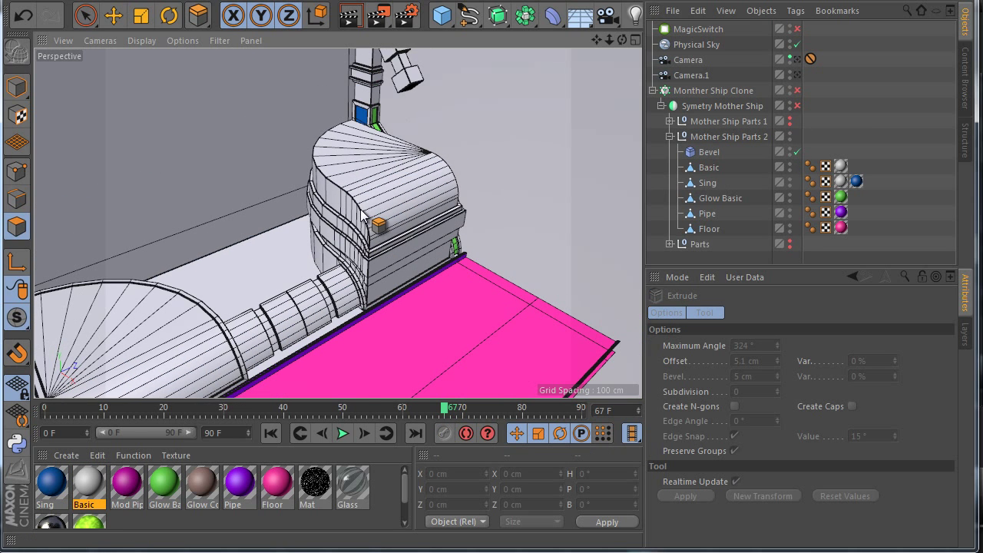
{"action": "left_click_drag", "start_coordinate": [392, 228], "coordinate": [394, 229], "text": "alt"}
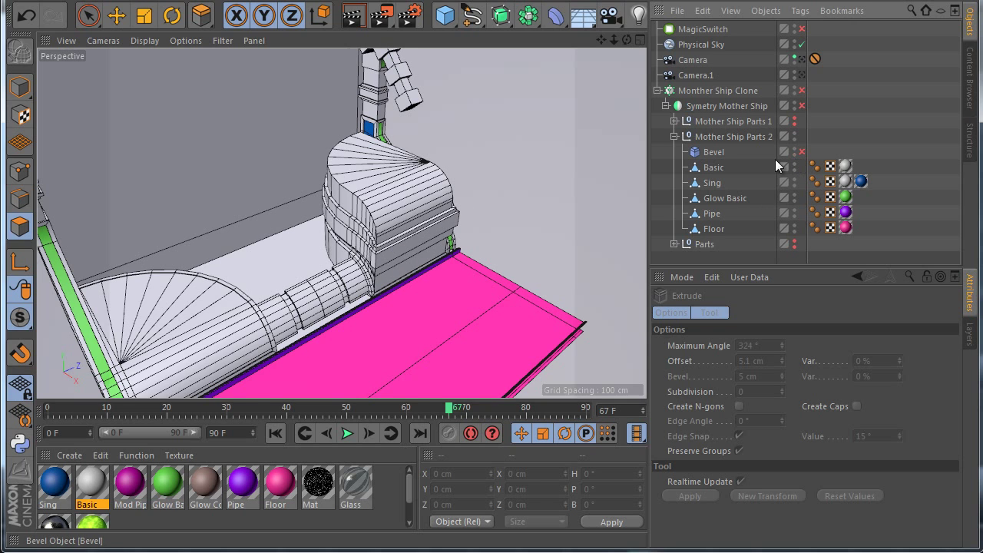
Select the fan and curved top faces of the Basic object's other rounded base, beside the green strip
{"action": "right_click_drag", "start_coordinate": [492, 223], "coordinate": [615, 201], "text": "alt"}
{"action": "left_click", "coordinate": [718, 168]}
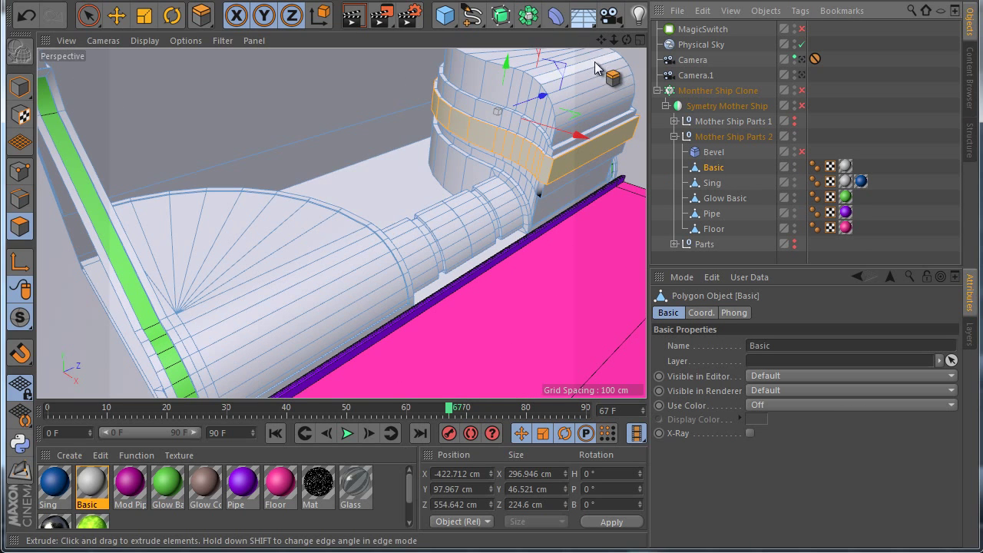
{"action": "left_click_drag", "start_coordinate": [626, 41], "coordinate": [500, 339]}
{"action": "left_click", "coordinate": [96, 15]}
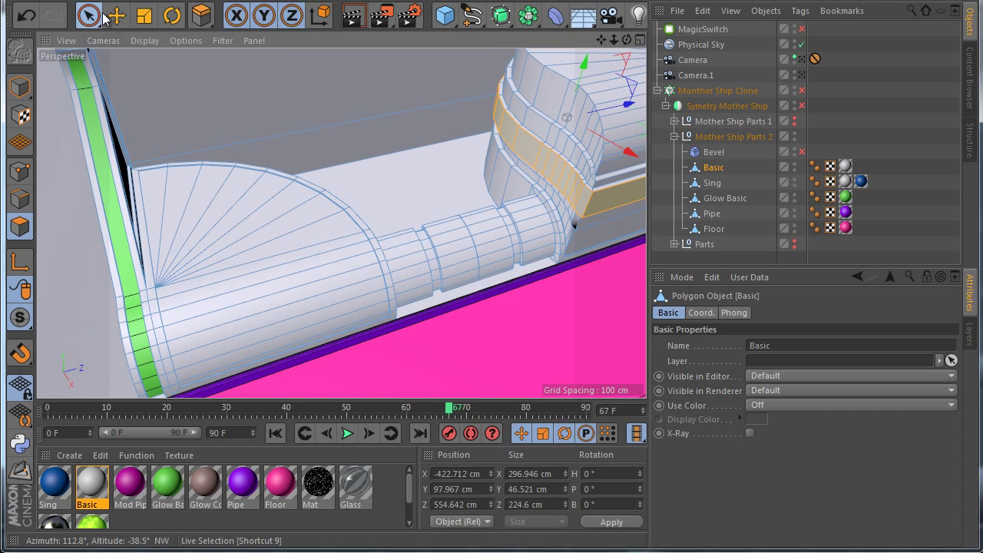
{"action": "left_click", "coordinate": [89, 14]}
{"action": "mouse_move", "coordinate": [149, 176]}
{"action": "left_mouse_down"}
{"action": "mouse_move", "coordinate": [236, 283]}
{"action": "mouse_move", "coordinate": [255, 358]}
{"action": "left_mouse_up"}
{"action": "scroll", "coordinate": [273, 290], "scroll_direction": "down", "scroll_amount": 3}
{"action": "scroll", "coordinate": [269, 331], "scroll_direction": "up", "scroll_amount": 8}
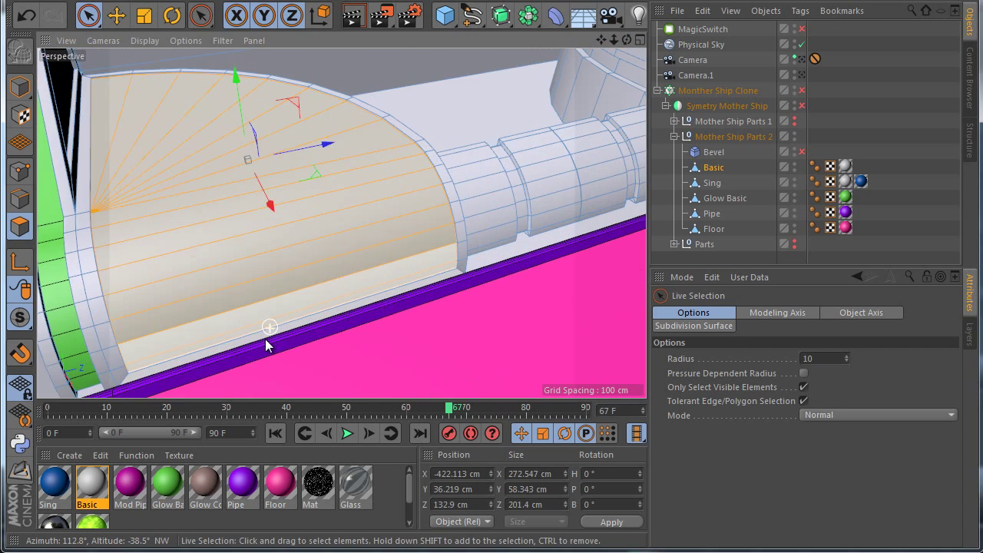
Inset the selected top faces by 2.7 cm and raise them vertically by about 51 cm
{"action": "right_click", "coordinate": [455, 352]}
{"action": "left_click", "coordinate": [492, 392]}
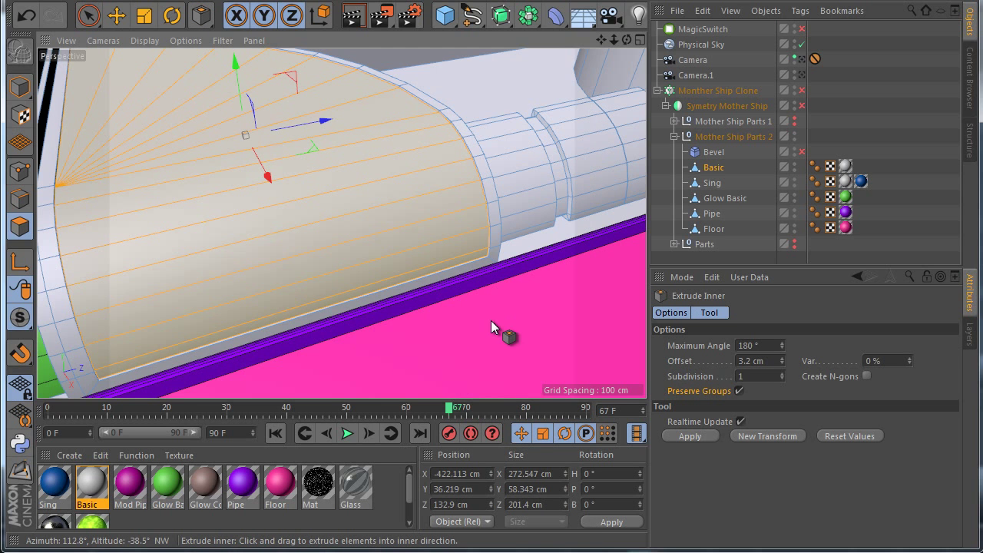
{"action": "scroll", "coordinate": [491, 320], "scroll_direction": "down", "scroll_amount": 2}
{"action": "left_click_drag", "start_coordinate": [492, 338], "coordinate": [491, 338]}
{"action": "scroll", "coordinate": [500, 321], "scroll_direction": "down", "scroll_amount": 2}
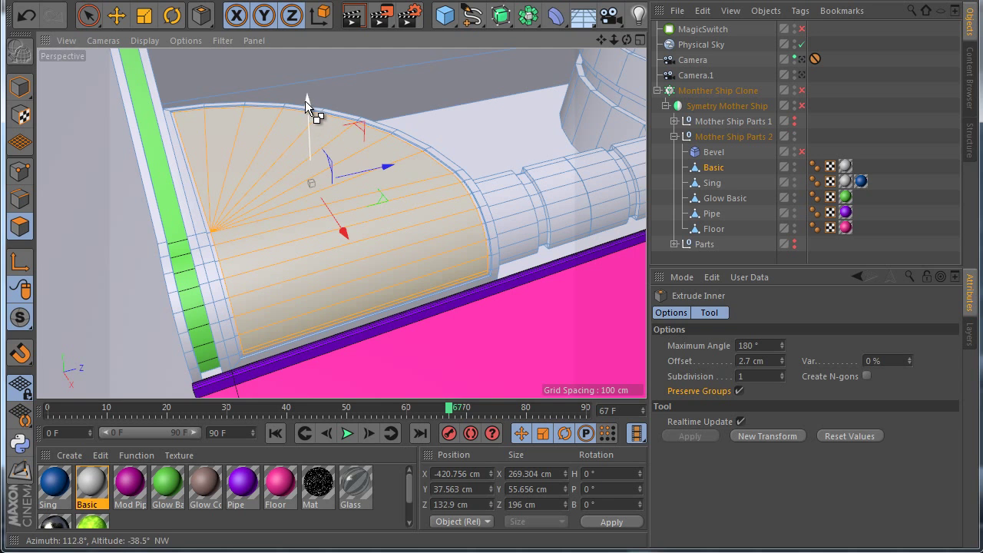
{"action": "left_click_drag", "start_coordinate": [305, 101], "coordinate": [304, 48]}
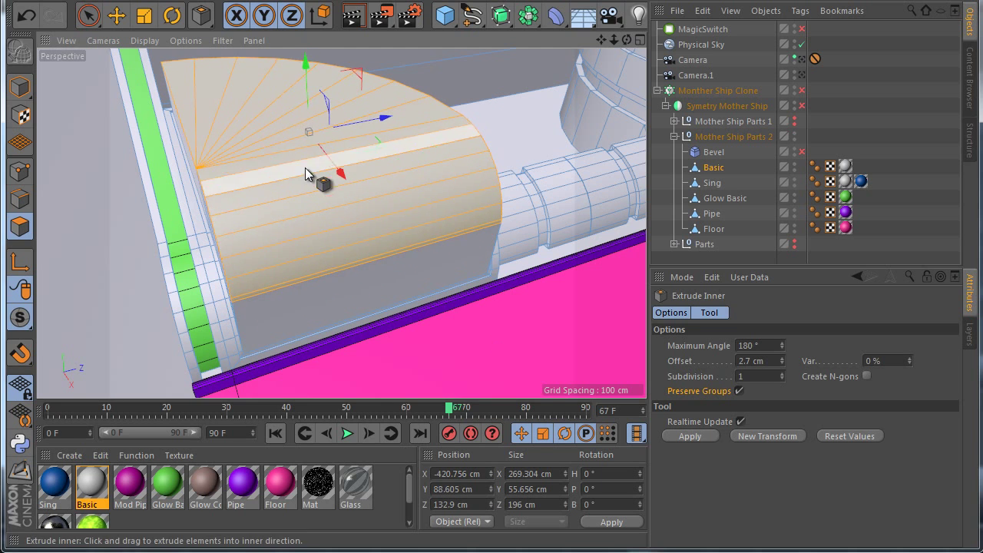
Preview the Bevel deformer on the lower raised base by enabling it briefly, and leave it disabled
{"action": "left_click_drag", "start_coordinate": [305, 167], "coordinate": [492, 337], "text": "alt"}
{"action": "scroll", "coordinate": [278, 187], "scroll_direction": "up", "scroll_amount": 2}
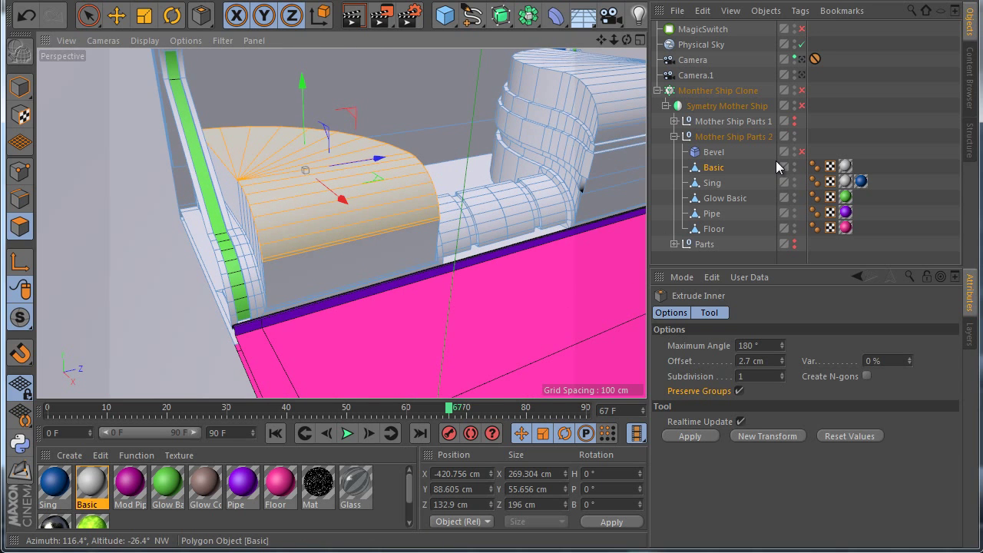
{"action": "left_click", "coordinate": [803, 152]}
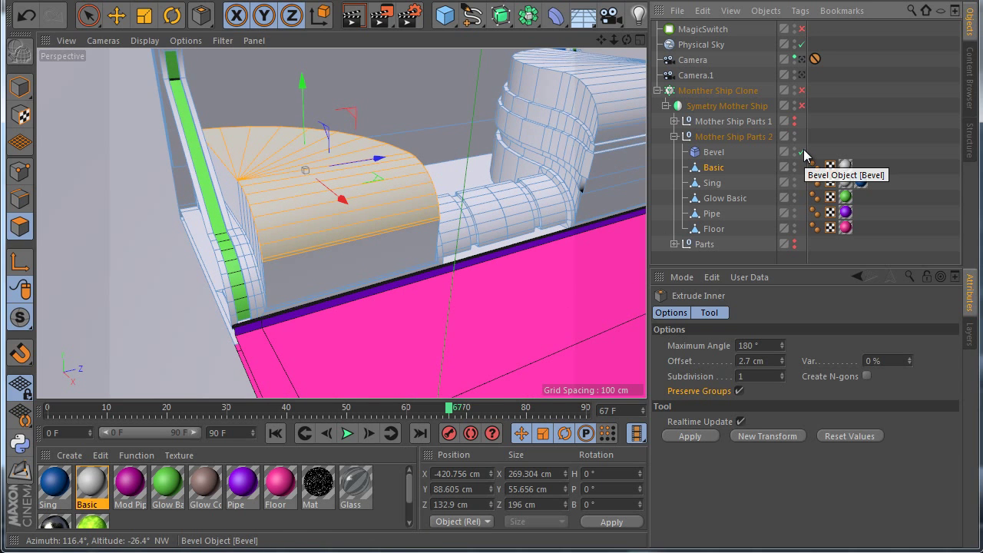
{"action": "scroll", "coordinate": [441, 209], "scroll_direction": "up", "scroll_amount": 2}
{"action": "scroll", "coordinate": [441, 209], "scroll_direction": "down", "scroll_amount": 1}
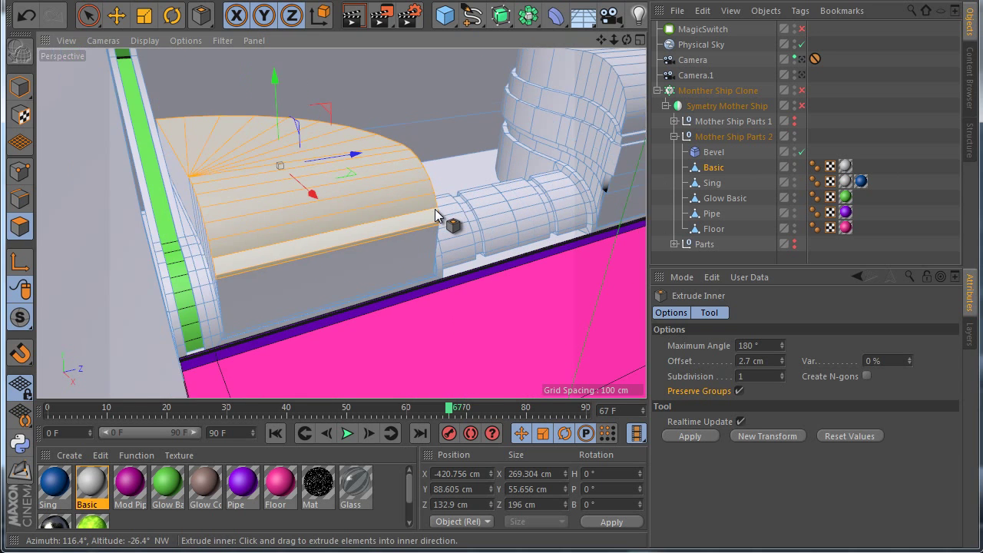
{"action": "left_click", "coordinate": [802, 153]}
{"action": "scroll", "coordinate": [353, 263], "scroll_direction": "down", "scroll_amount": 2}
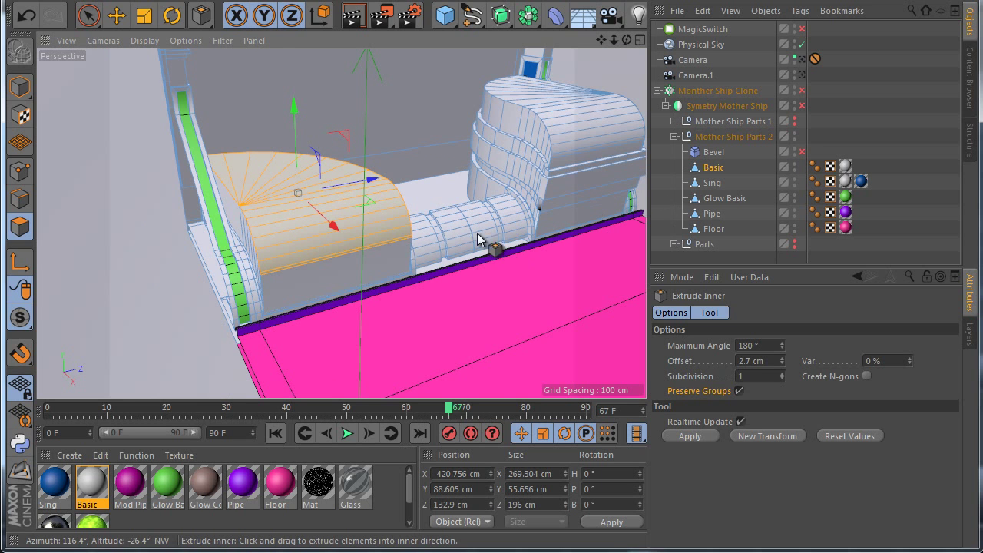
Select only the flat fan-shaped top faces of the Basic object's lower rounded base, beside the green strip
{"action": "scroll", "coordinate": [342, 197], "scroll_direction": "up", "scroll_amount": 2}
{"action": "right_click", "coordinate": [376, 257]}
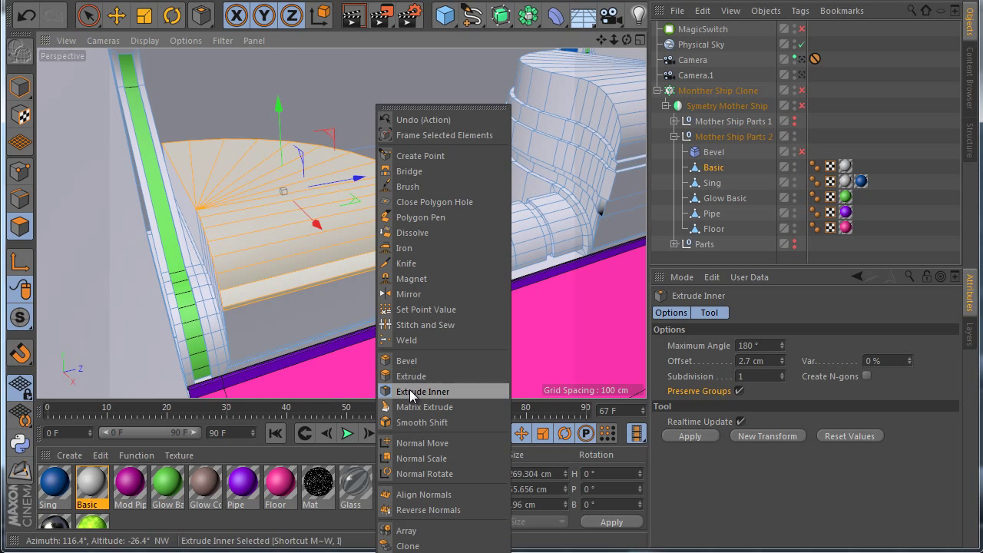
{"action": "left_click", "coordinate": [411, 388]}
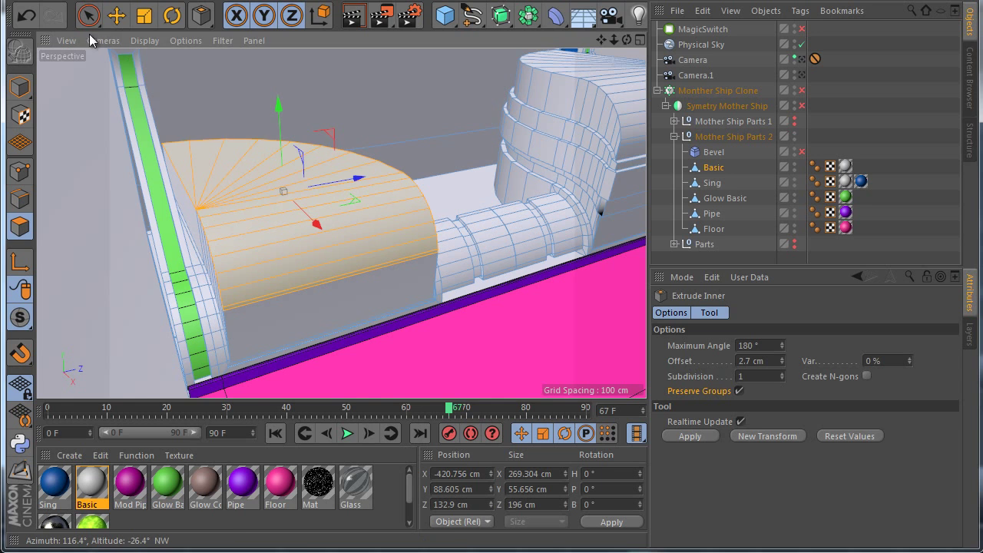
{"action": "mouse_move", "coordinate": [88, 16]}
{"action": "left_mouse_down"}
{"action": "mouse_move", "coordinate": [129, 65]}
{"action": "mouse_move", "coordinate": [141, 47]}
{"action": "left_mouse_up"}
{"action": "mouse_move", "coordinate": [184, 142]}
{"action": "left_mouse_down"}
{"action": "mouse_move", "coordinate": [243, 165]}
{"action": "mouse_move", "coordinate": [265, 186]}
{"action": "left_mouse_up"}
{"action": "left_click_drag", "start_coordinate": [640, 42], "coordinate": [591, 72]}
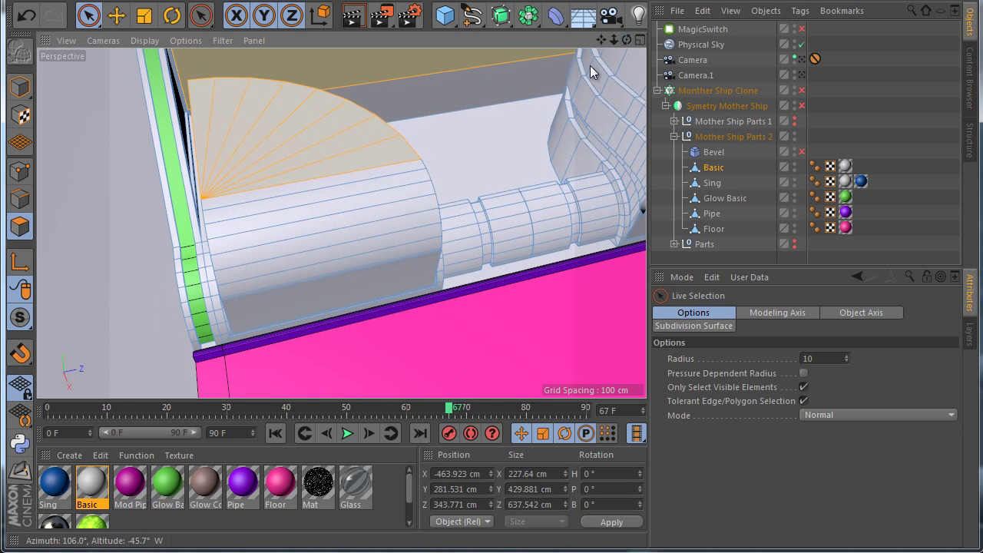
{"action": "left_click_drag", "start_coordinate": [213, 100], "coordinate": [315, 159]}
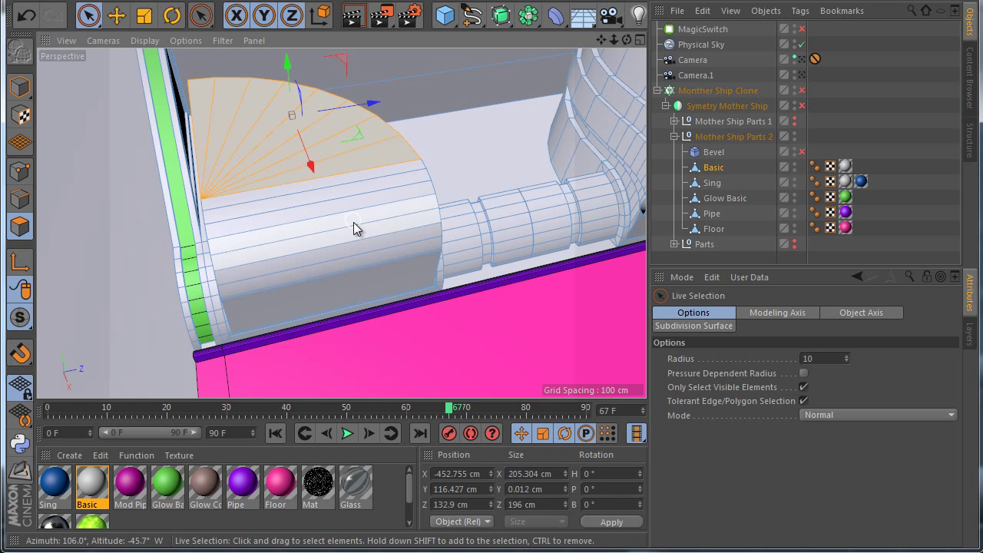
Inset the fan-shaped top faces by 12.3 cm and sink them about 13 cm, checking the recess with a brief Bevel preview
{"action": "right_click", "coordinate": [353, 226]}
{"action": "left_click", "coordinate": [457, 391]}
{"action": "left_click_drag", "start_coordinate": [491, 339], "coordinate": [492, 339]}
{"action": "left_click_drag", "start_coordinate": [289, 64], "coordinate": [295, 74]}
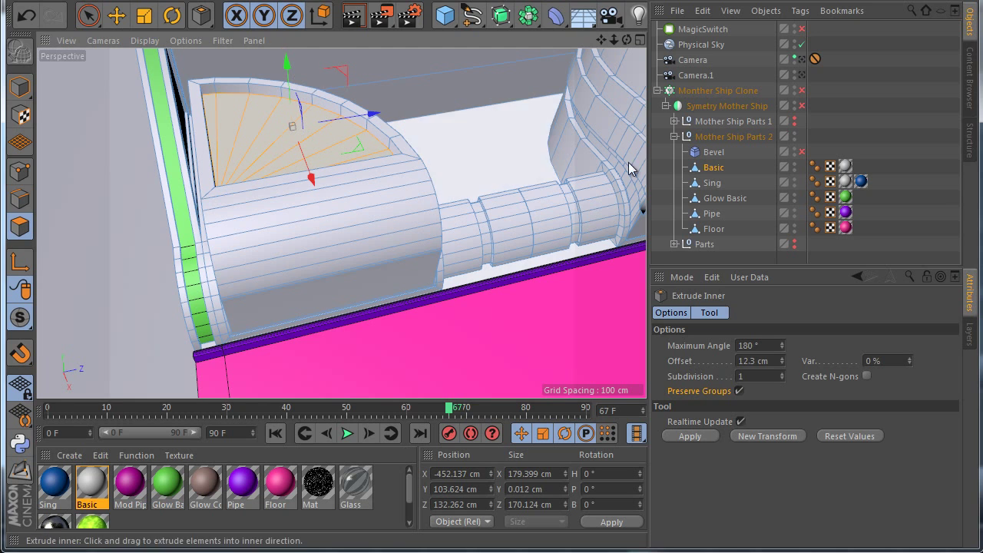
{"action": "left_click", "coordinate": [802, 152]}
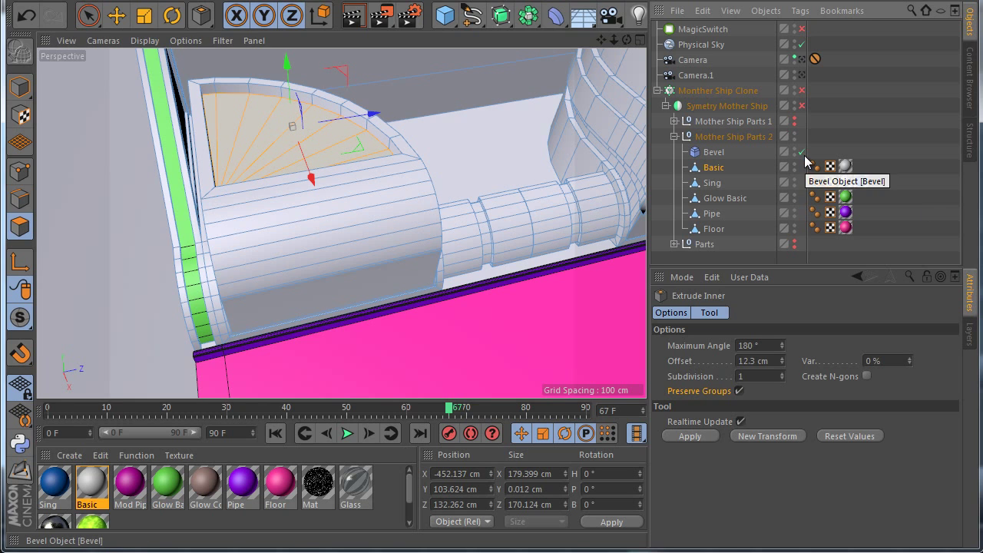
{"action": "left_click", "coordinate": [802, 152]}
Inset the recessed fan faces by another 8.7 cm and lower them about 8 cm to form a second step
{"action": "right_click", "coordinate": [439, 212]}
{"action": "left_click", "coordinate": [470, 394]}
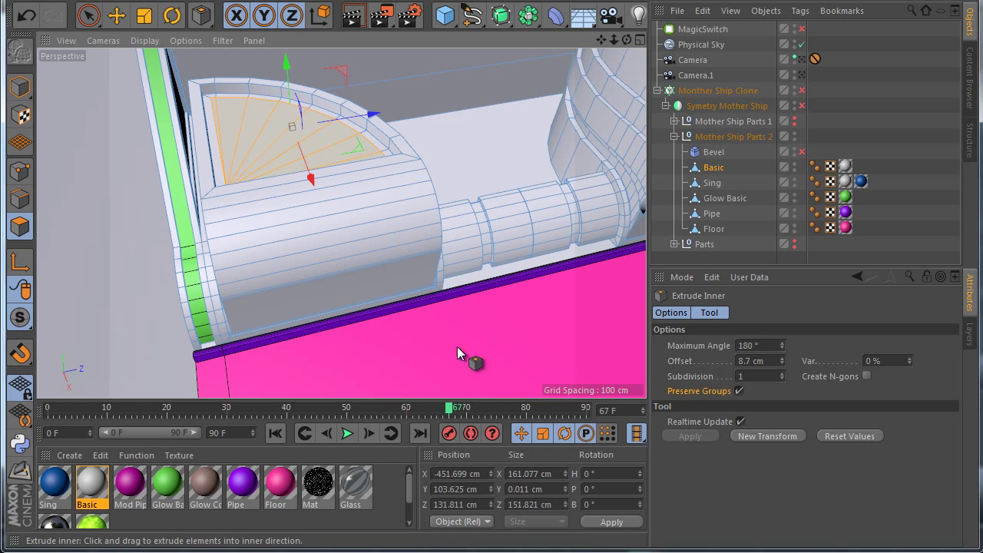
{"action": "left_click_drag", "start_coordinate": [286, 64], "coordinate": [291, 71]}
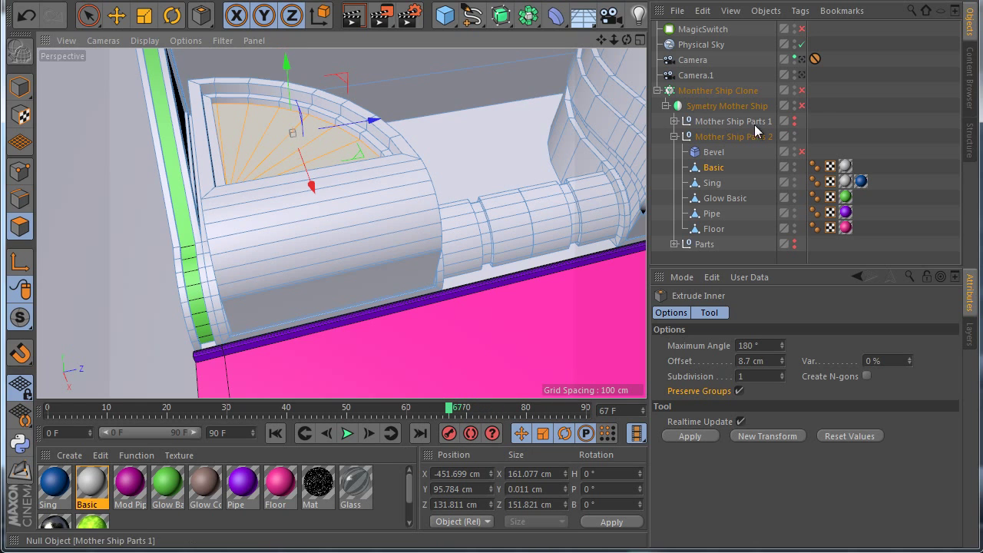
Clear the object selection and preview the Bevel deformer on the stepped recess and surrounding module, leaving it disabled
{"action": "left_click", "coordinate": [801, 151]}
{"action": "left_click", "coordinate": [863, 141]}
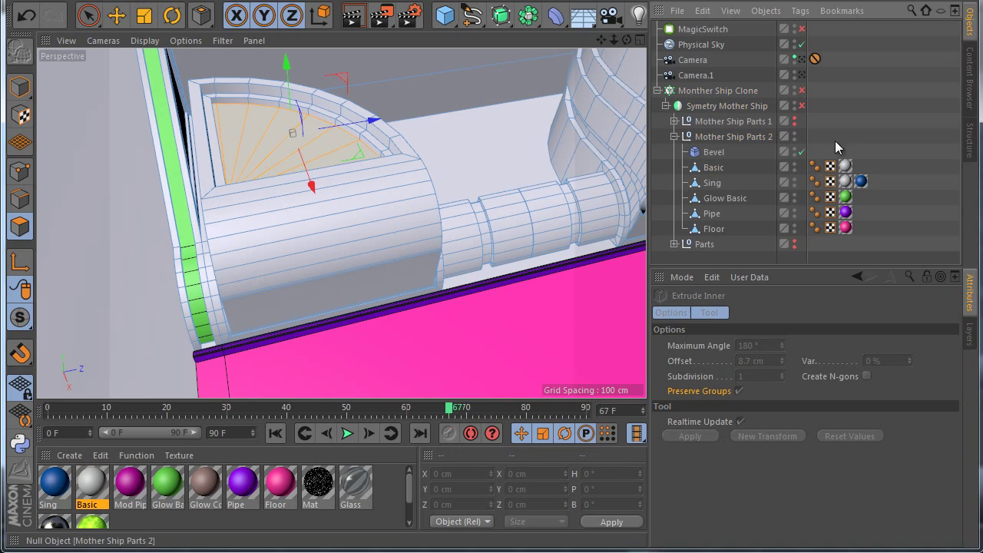
{"action": "scroll", "coordinate": [630, 171], "scroll_direction": "down", "scroll_amount": 5}
{"action": "left_click_drag", "start_coordinate": [495, 342], "coordinate": [491, 334], "text": "alt"}
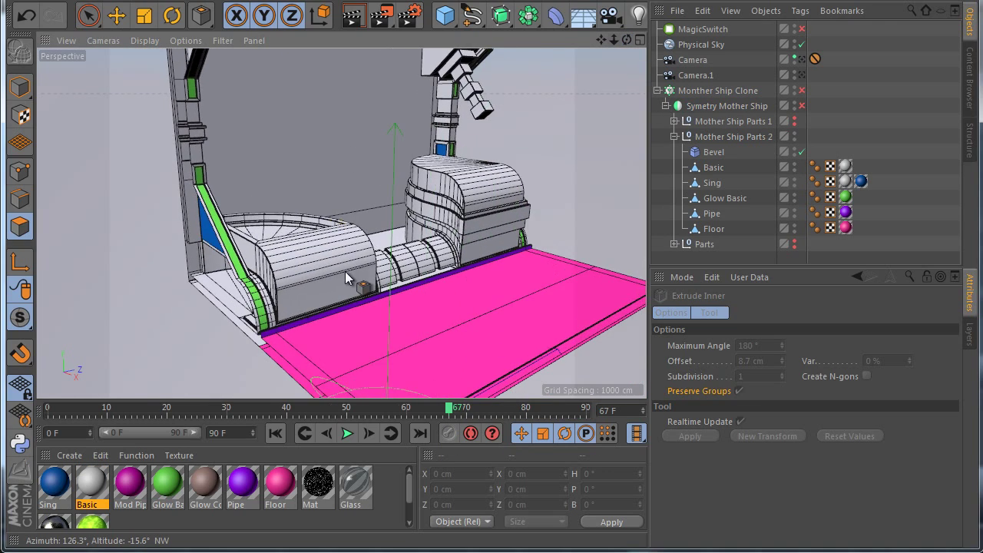
{"action": "scroll", "coordinate": [345, 272], "scroll_direction": "down", "scroll_amount": 2}
{"action": "left_click_drag", "start_coordinate": [275, 328], "coordinate": [602, 287], "text": "alt"}
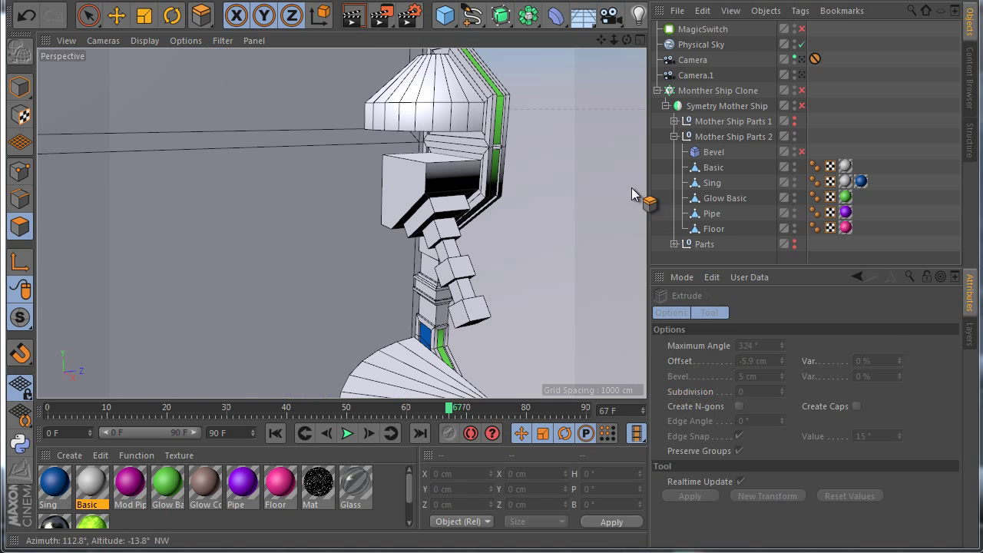
Select the Basic object, try the Extrude tool on the angular block beneath the faceted dome, and undo that attempt
{"action": "left_click", "coordinate": [708, 167]}
{"action": "scroll", "coordinate": [452, 184], "scroll_direction": "up", "scroll_amount": 2}
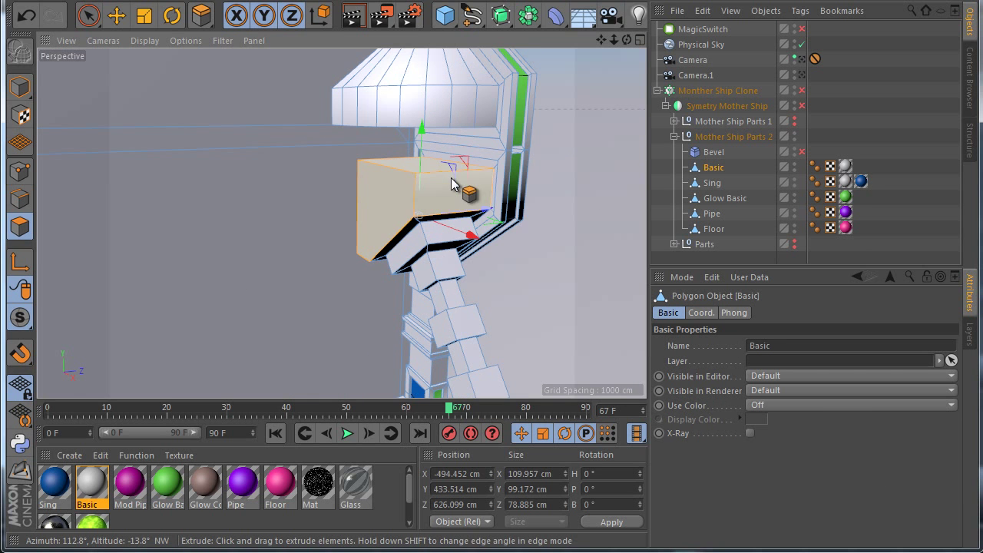
{"action": "scroll", "coordinate": [445, 189], "scroll_direction": "up", "scroll_amount": 1}
{"action": "left_click", "coordinate": [444, 188]}
{"action": "key", "text": "ctrl+z"}
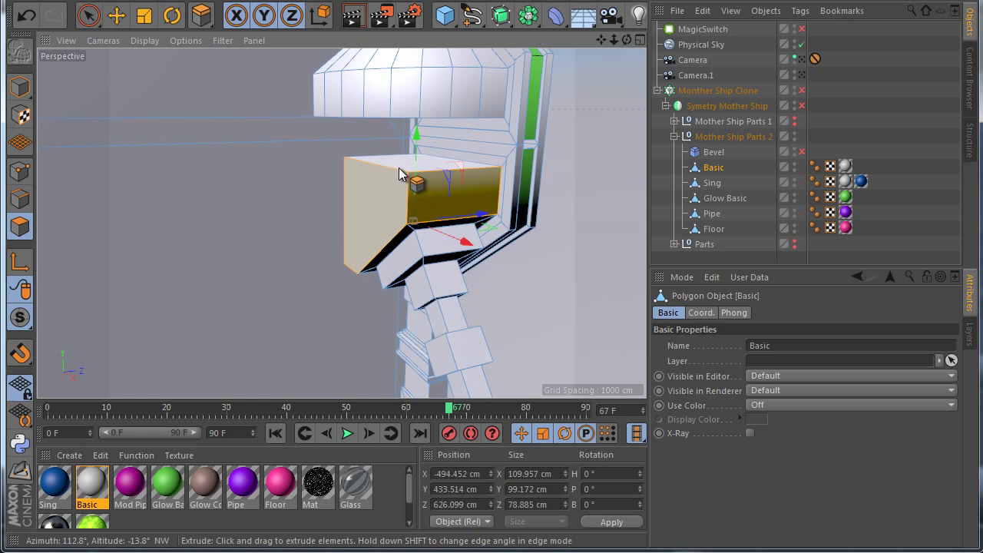
Inset the selected faces of the wall-mounted box by about 9 cm and extrude them inward by about 5.4 cm
{"action": "right_click", "coordinate": [562, 273]}
{"action": "left_click", "coordinate": [615, 391]}
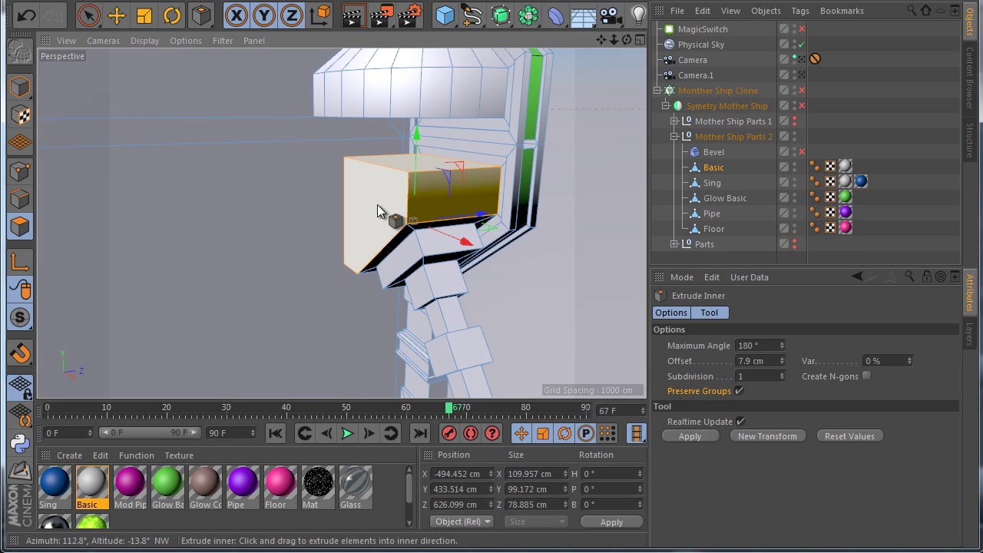
{"action": "left_click_drag", "start_coordinate": [546, 292], "coordinate": [489, 336]}
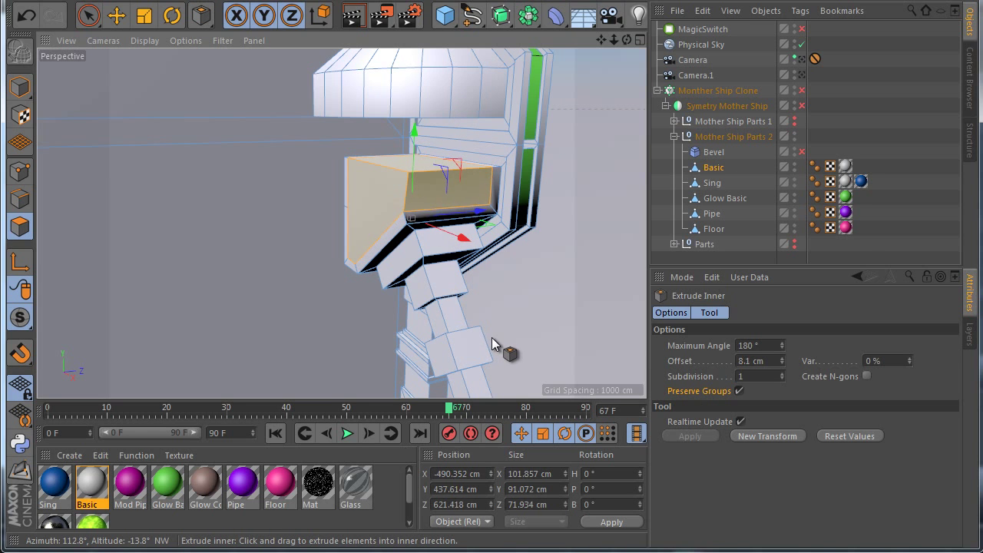
{"action": "right_click", "coordinate": [553, 315]}
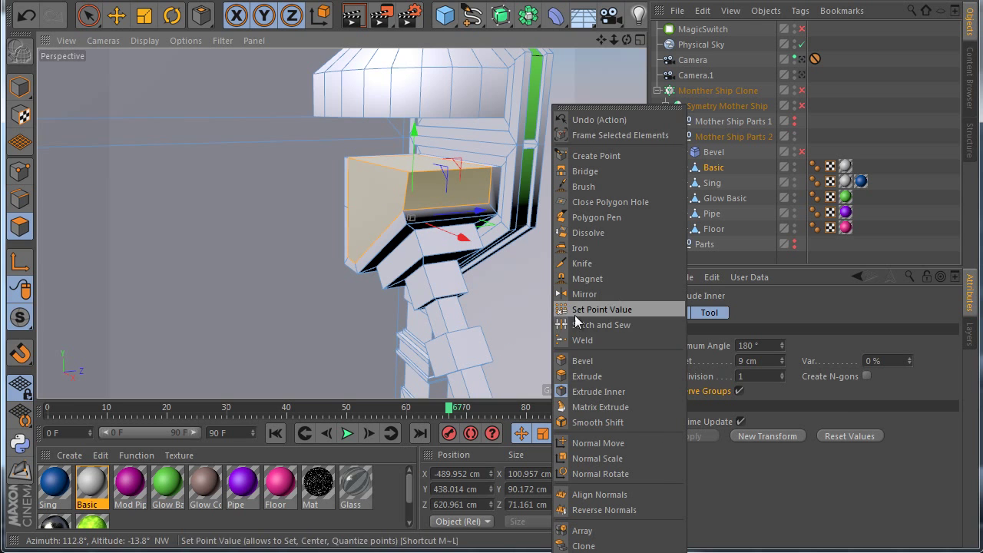
{"action": "left_click", "coordinate": [588, 375]}
{"action": "left_click_drag", "start_coordinate": [523, 358], "coordinate": [492, 346]}
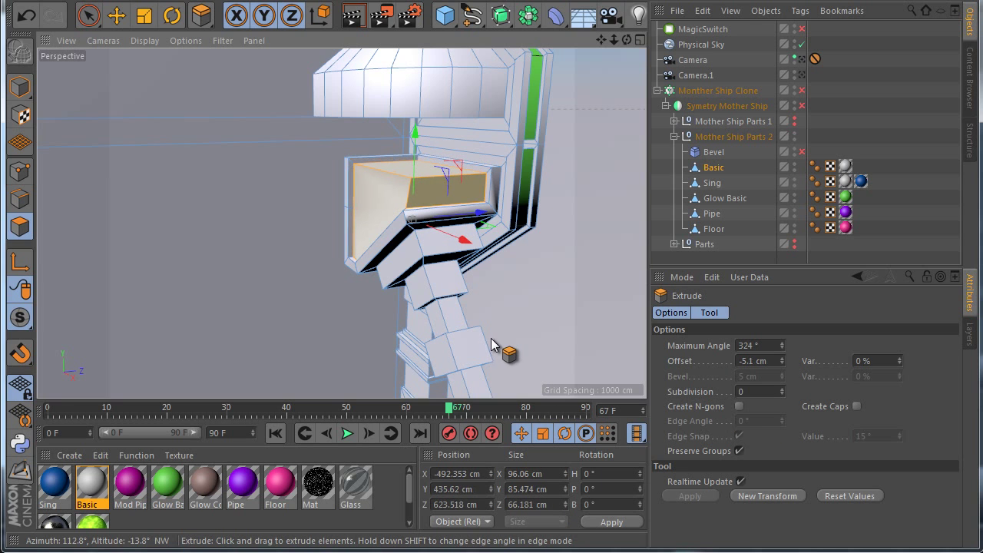
Preview the Bevel deformer on Mother Ship Parts 2 and examine the box, lamp and surrounding interior
{"action": "left_click", "coordinate": [948, 148]}
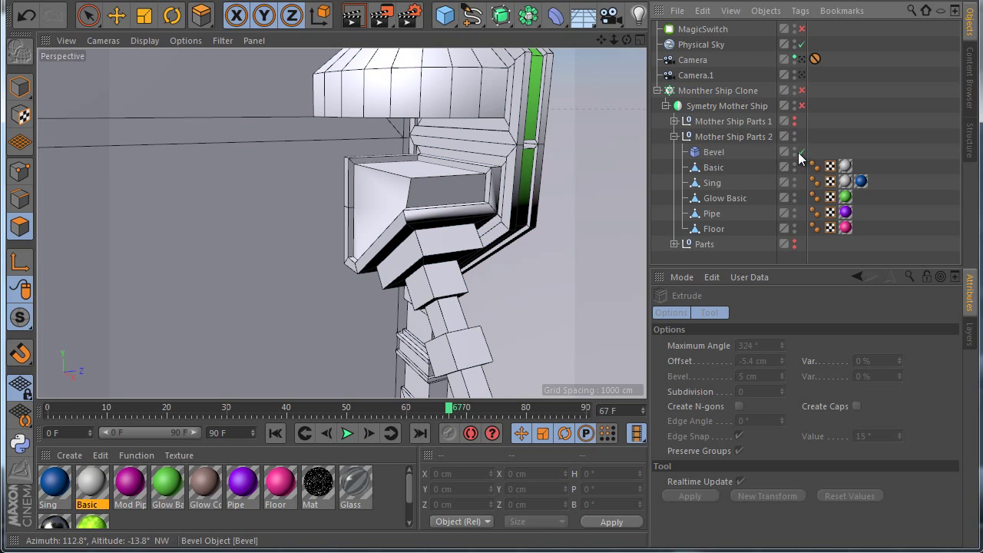
{"action": "scroll", "coordinate": [384, 216], "scroll_direction": "down", "scroll_amount": 3}
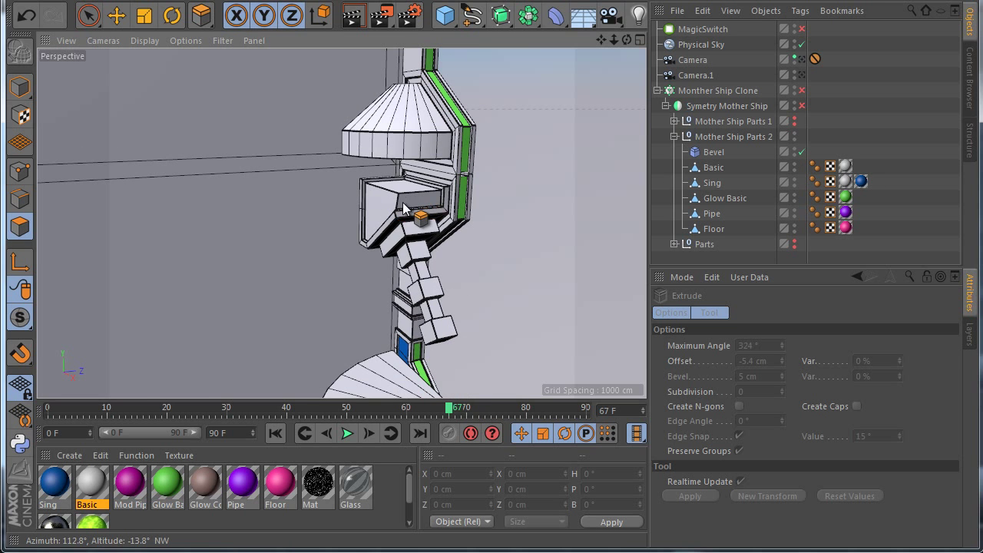
{"action": "scroll", "coordinate": [400, 211], "scroll_direction": "up", "scroll_amount": 2}
{"action": "scroll", "coordinate": [391, 207], "scroll_direction": "down", "scroll_amount": 1}
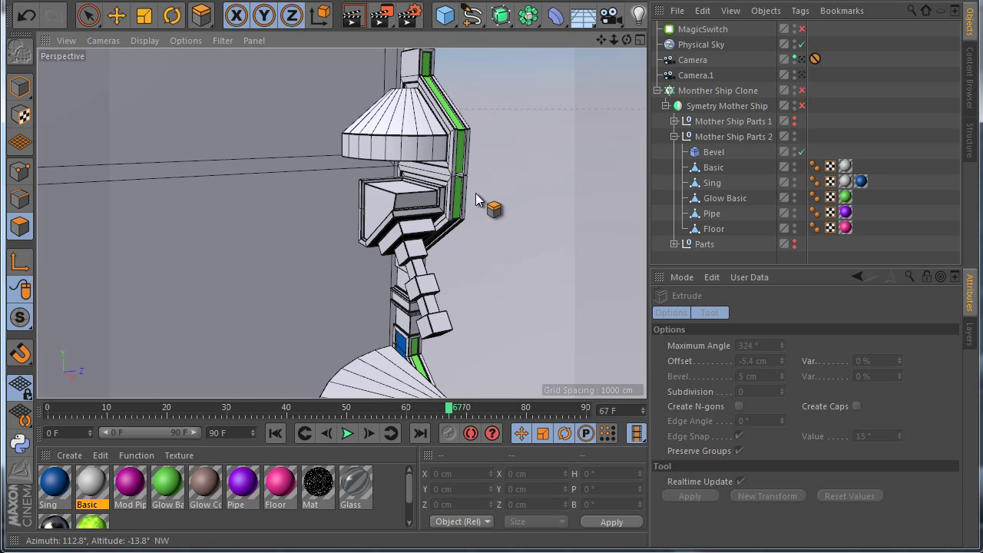
{"action": "scroll", "coordinate": [415, 177], "scroll_direction": "down", "scroll_amount": 3}
{"action": "scroll", "coordinate": [402, 185], "scroll_direction": "up", "scroll_amount": 2}
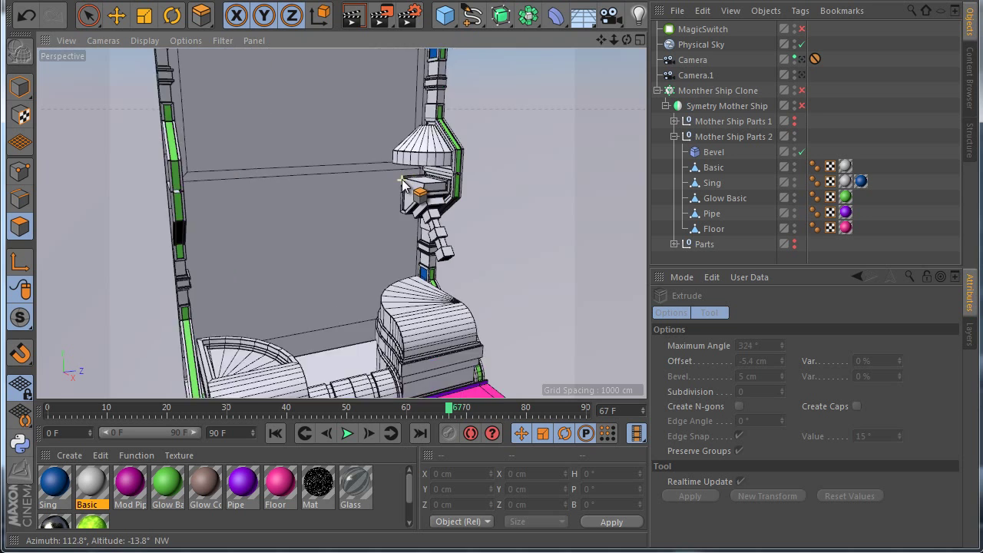
{"action": "scroll", "coordinate": [403, 184], "scroll_direction": "down", "scroll_amount": 2}
{"action": "scroll", "coordinate": [403, 184], "scroll_direction": "down", "scroll_amount": 2}
{"action": "scroll", "coordinate": [403, 184], "scroll_direction": "up", "scroll_amount": 3}
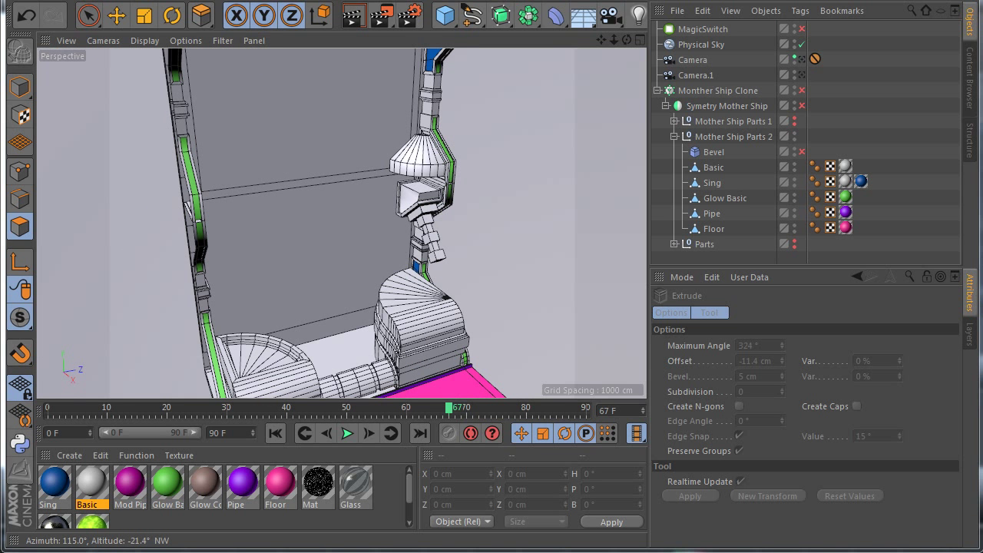
Select the large back wall polygon of the Basic object and inset it by about 65 cm
{"action": "left_click_drag", "start_coordinate": [626, 41], "coordinate": [492, 337]}
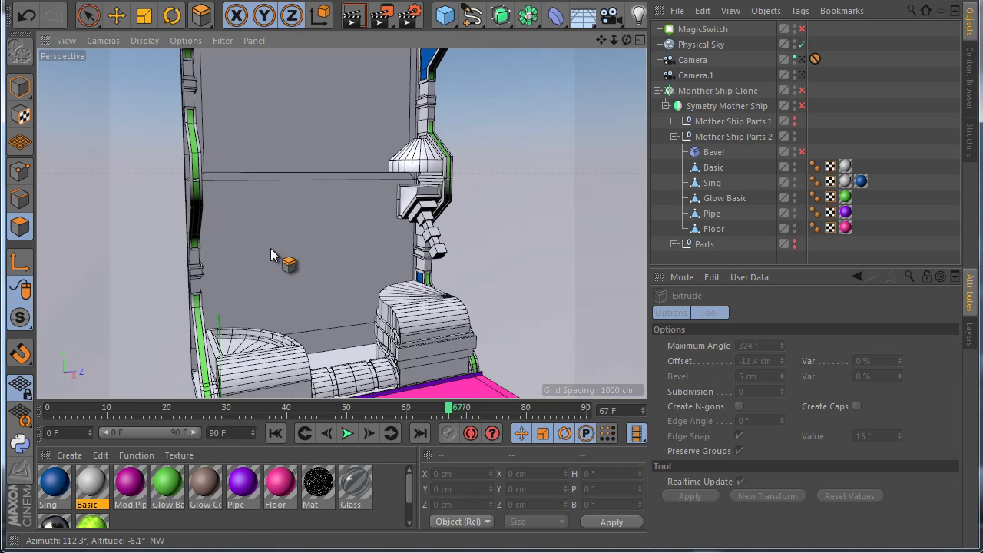
{"action": "scroll", "coordinate": [270, 251], "scroll_direction": "up", "scroll_amount": 3}
{"action": "left_click", "coordinate": [714, 167]}
{"action": "left_click", "coordinate": [389, 248]}
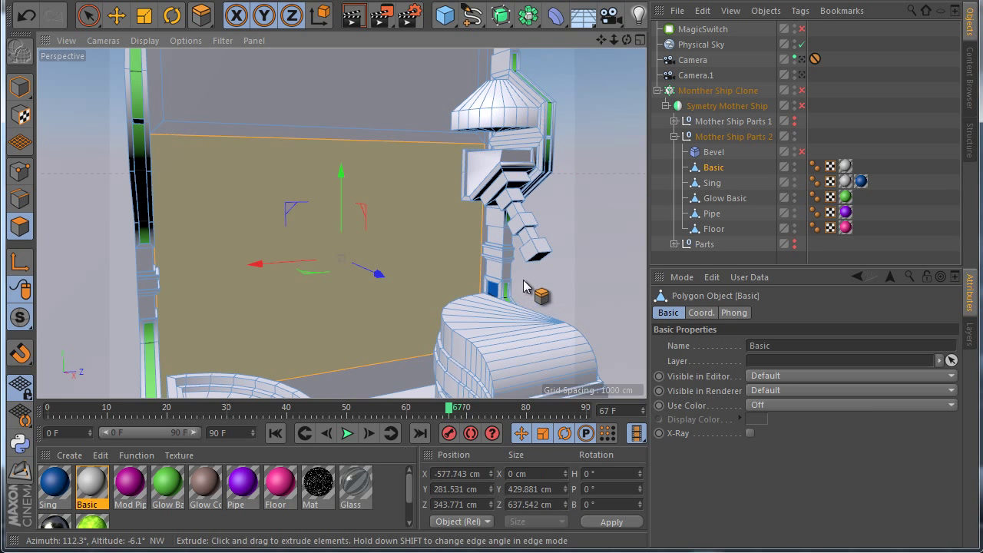
{"action": "right_click", "coordinate": [529, 285]}
{"action": "left_click", "coordinate": [550, 393]}
{"action": "left_click_drag", "start_coordinate": [592, 288], "coordinate": [490, 337]}
{"action": "scroll", "coordinate": [409, 212], "scroll_direction": "down", "scroll_amount": 2}
{"action": "scroll", "coordinate": [384, 217], "scroll_direction": "up", "scroll_amount": 2}
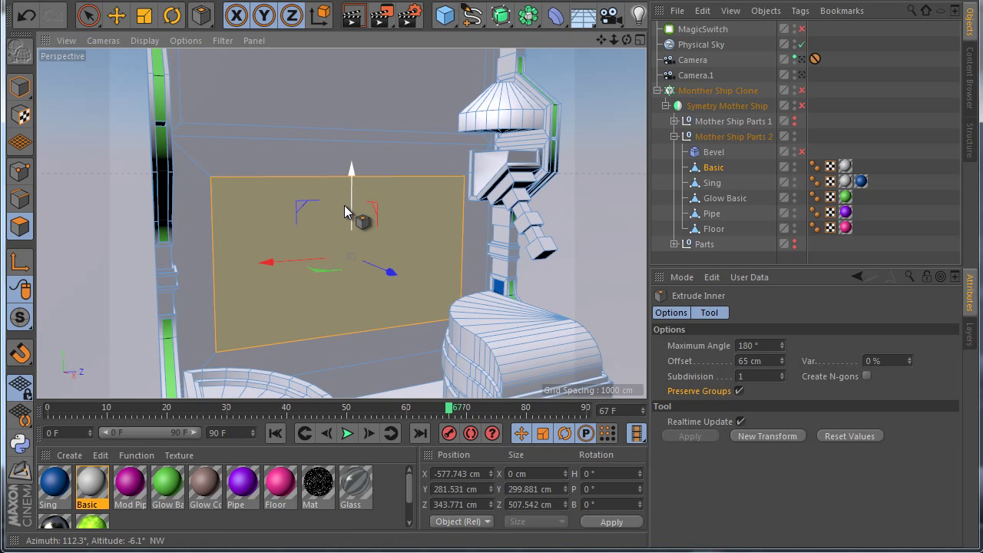
Place a horizontal X-Z plane Knife cut across the lower part of the inset wall panel, restricted to the selection
{"action": "right_click", "coordinate": [356, 219]}
{"action": "left_click", "coordinate": [375, 263]}
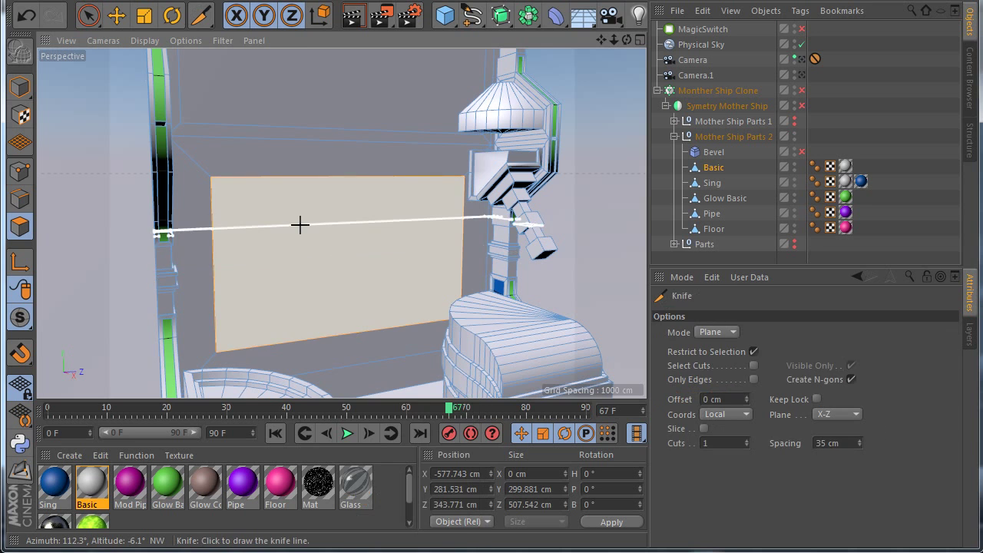
{"action": "left_click_drag", "start_coordinate": [628, 40], "coordinate": [488, 338]}
{"action": "scroll", "coordinate": [305, 174], "scroll_direction": "down", "scroll_amount": 1}
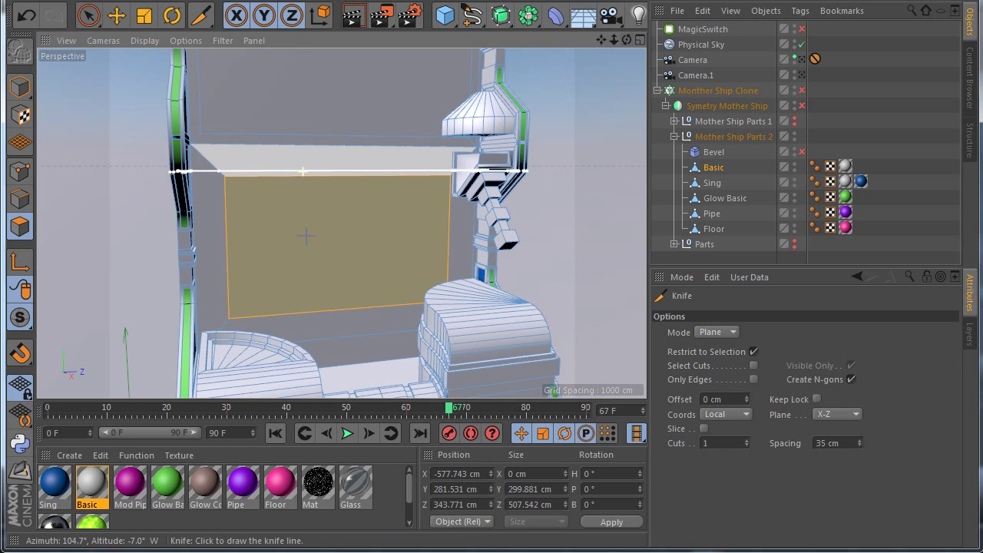
{"action": "scroll", "coordinate": [309, 285], "scroll_direction": "up", "scroll_amount": 2}
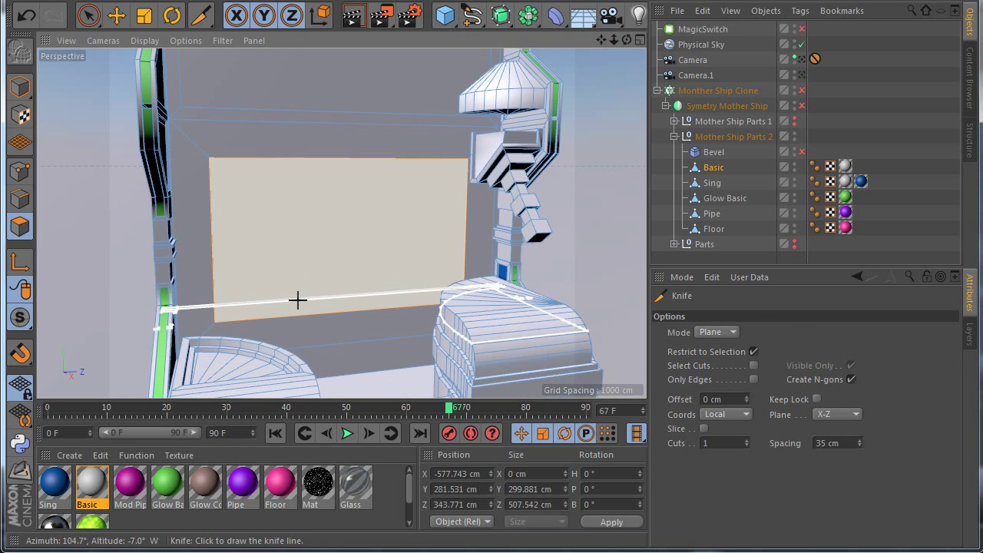
{"action": "middle_click", "coordinate": [330, 314]}
{"action": "middle_click", "coordinate": [326, 313]}
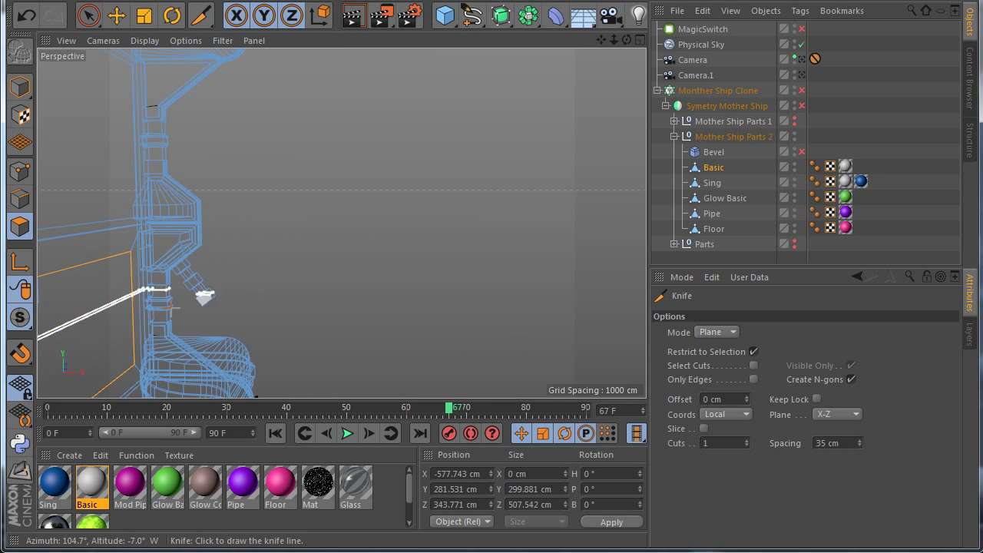
{"action": "middle_click", "coordinate": [173, 206]}
{"action": "middle_click", "coordinate": [193, 275]}
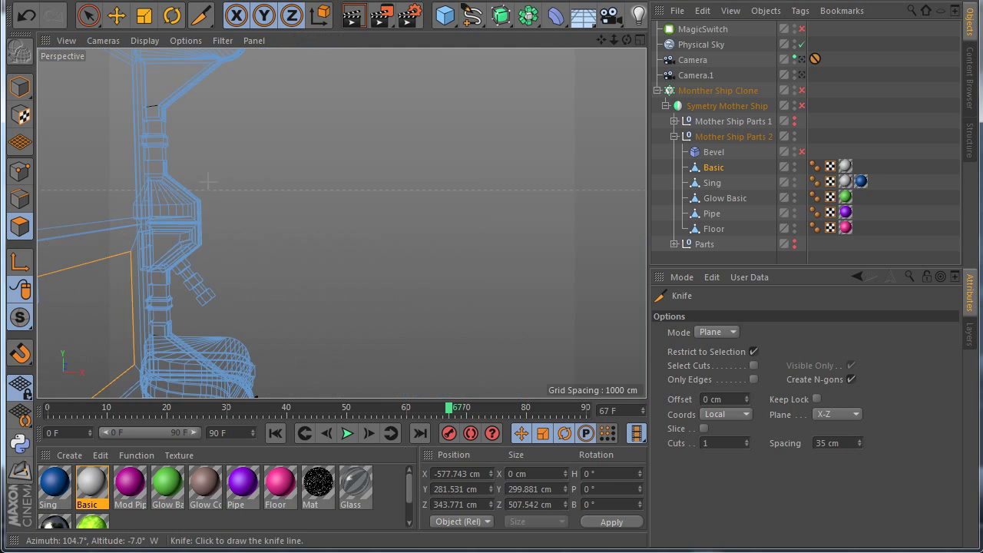
{"action": "middle_click", "coordinate": [207, 182]}
{"action": "middle_click", "coordinate": [197, 183]}
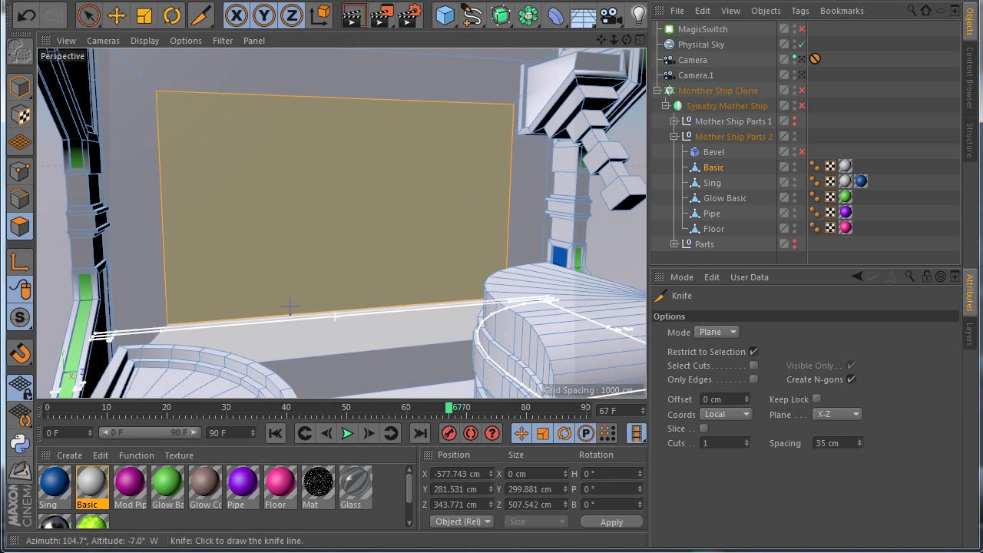
{"action": "left_click_drag", "start_coordinate": [624, 41], "coordinate": [491, 337]}
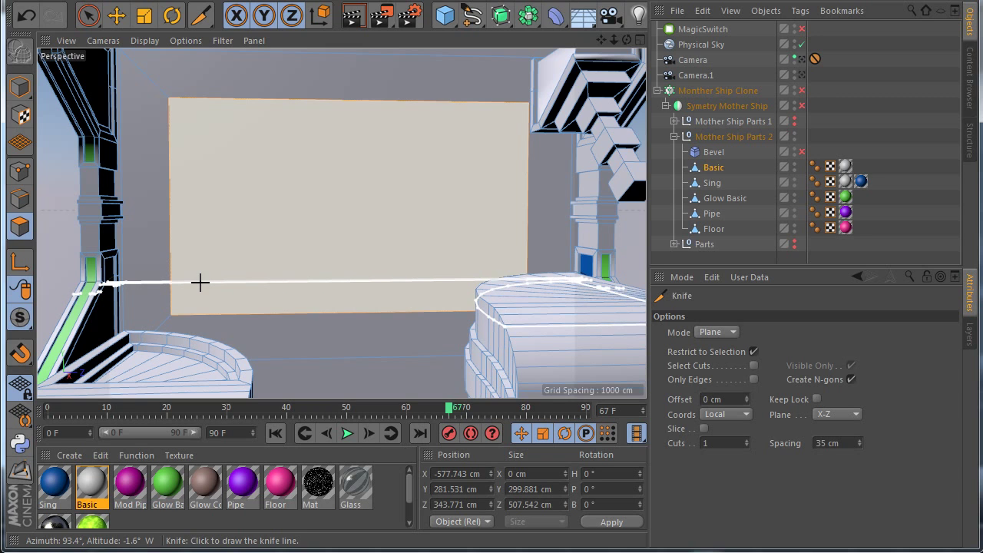
{"action": "left_click", "coordinate": [199, 283]}
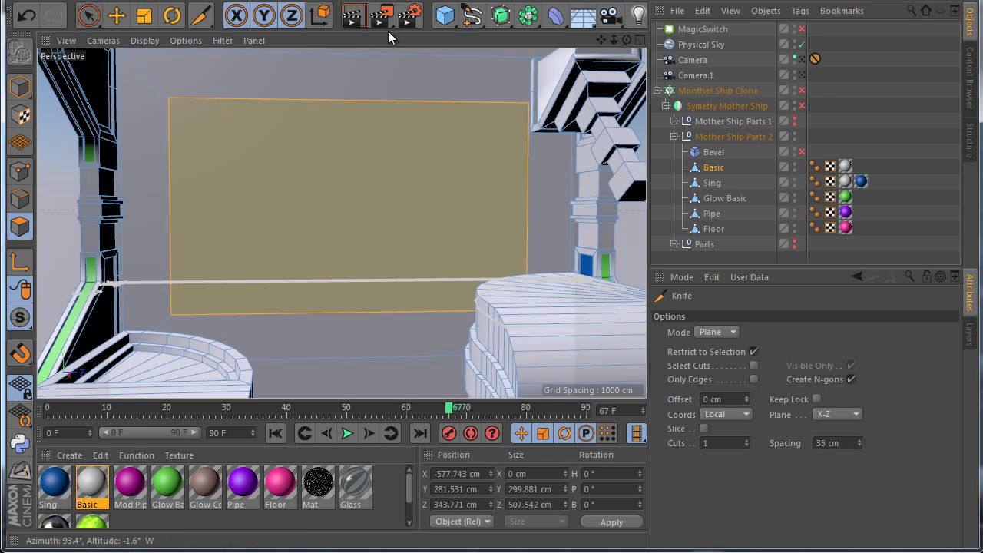
Set the Knife to 6 cuts with a spacing of 43 cm to divide the wall panel into strips
{"action": "left_click", "coordinate": [748, 441]}
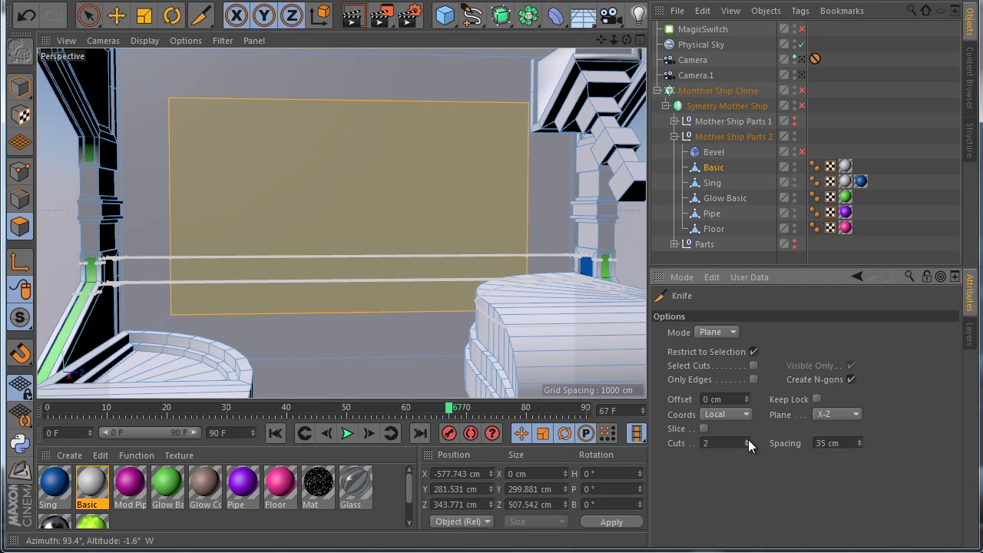
{"action": "left_click", "coordinate": [749, 441]}
{"action": "left_click", "coordinate": [748, 441]}
{"action": "left_click", "coordinate": [748, 441]}
{"action": "left_click", "coordinate": [749, 441]}
{"action": "left_click", "coordinate": [748, 441]}
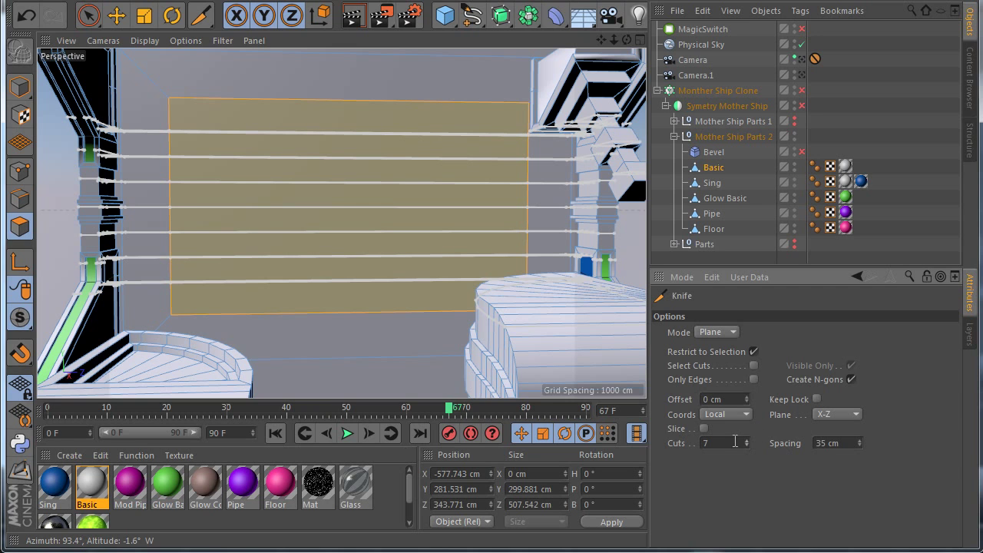
{"action": "left_click_drag", "start_coordinate": [857, 442], "coordinate": [860, 444]}
{"action": "left_click", "coordinate": [747, 445]}
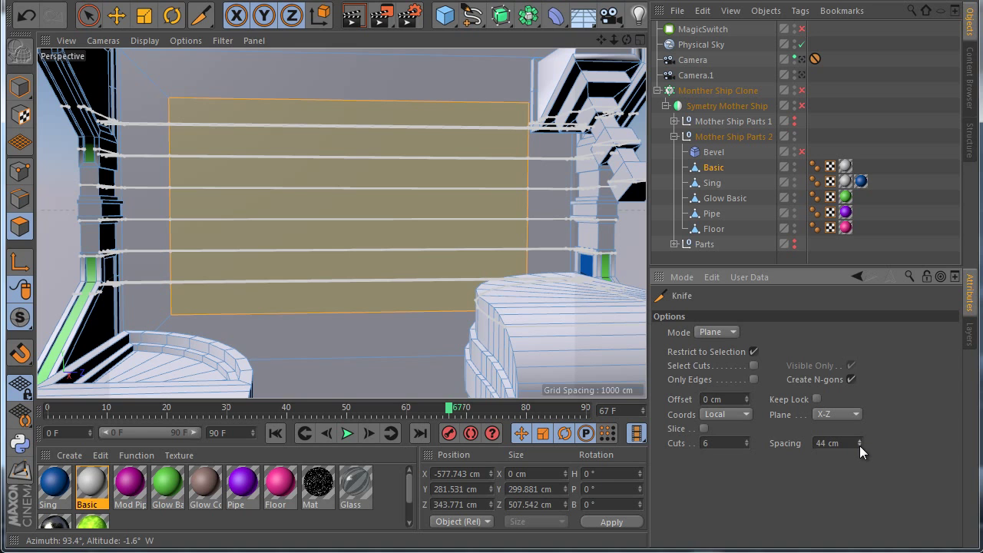
{"action": "left_click", "coordinate": [860, 446]}
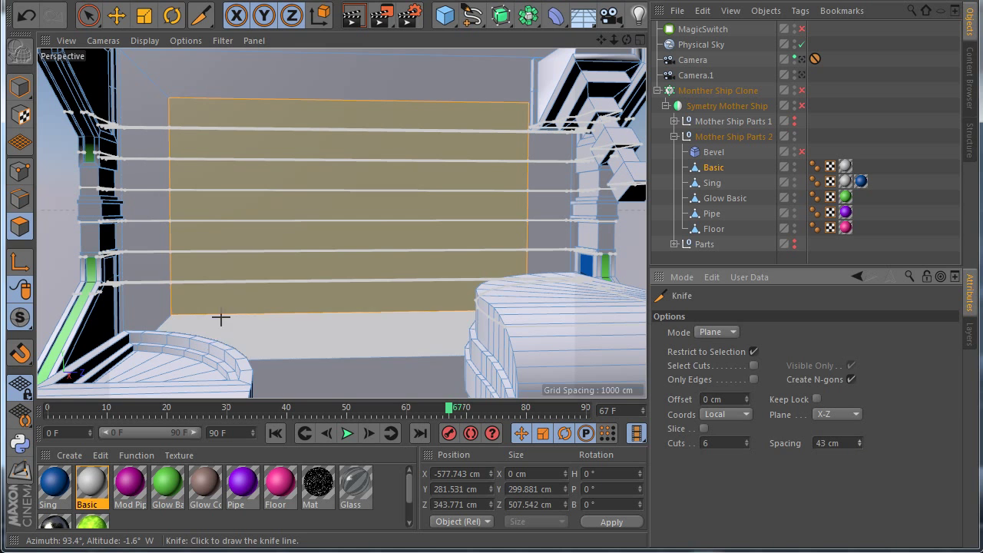
{"action": "scroll", "coordinate": [219, 341], "scroll_direction": "down", "scroll_amount": 2}
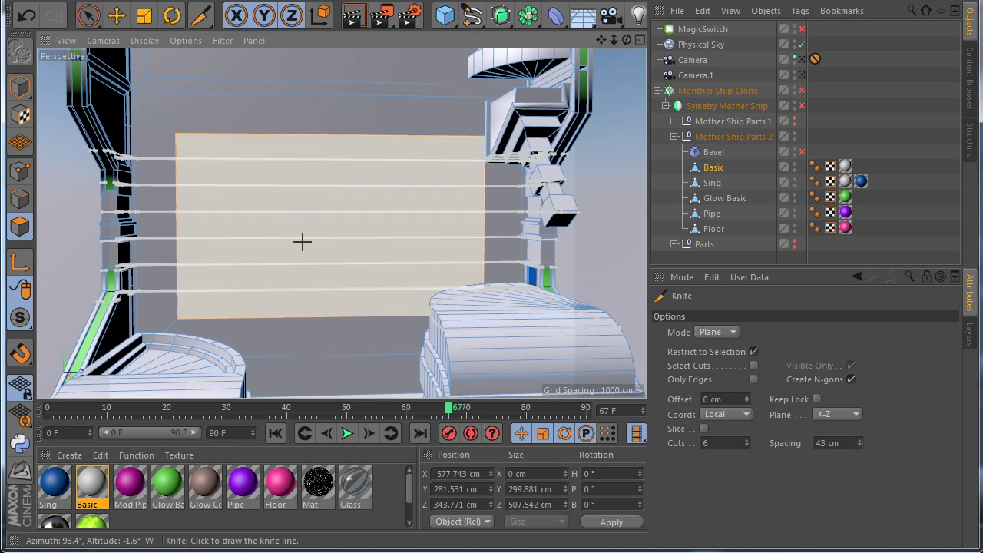
Select all seven horizontal strips of the wall panel and inset them individually by about 9 cm, with Preserve Groups off
{"action": "left_click", "coordinate": [188, 144]}
{"action": "key", "text": "e"}
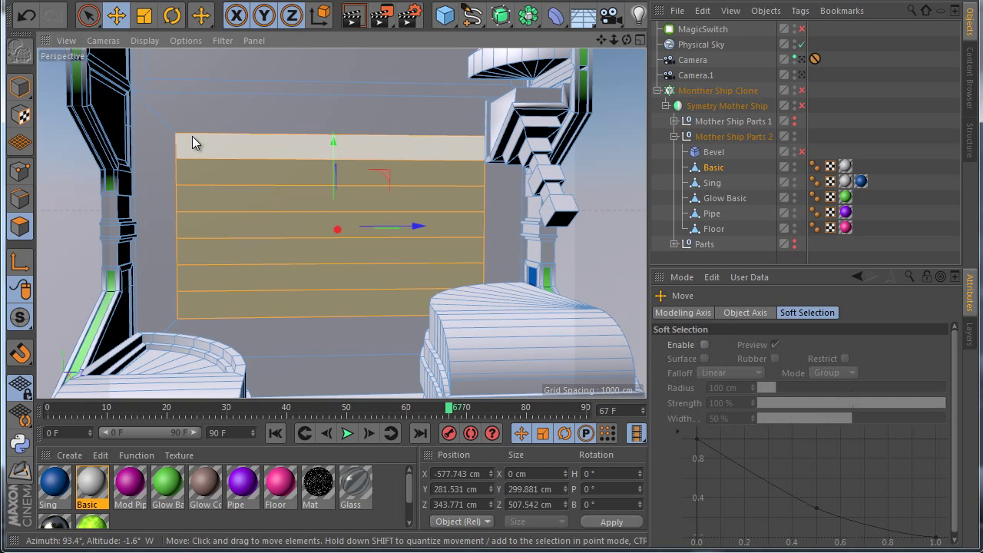
{"action": "left_click", "coordinate": [192, 136]}
{"action": "left_click", "coordinate": [204, 169], "text": "shift"}
{"action": "left_click", "coordinate": [209, 202], "text": "shift"}
{"action": "left_click", "coordinate": [208, 228], "text": "shift"}
{"action": "left_click", "coordinate": [209, 254], "text": "shift"}
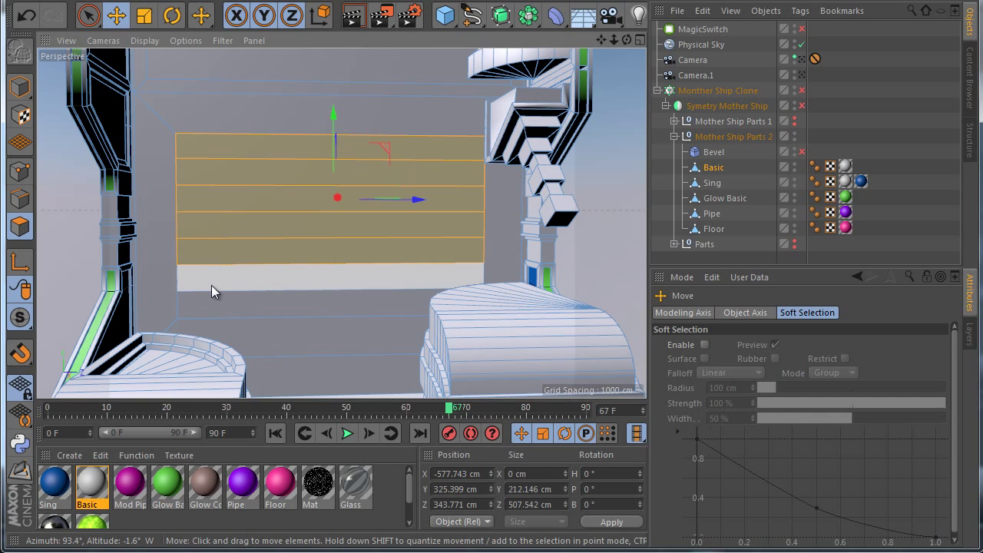
{"action": "left_click", "coordinate": [215, 278], "text": "shift"}
{"action": "left_click", "coordinate": [245, 306], "text": "shift"}
{"action": "right_click", "coordinate": [298, 358]}
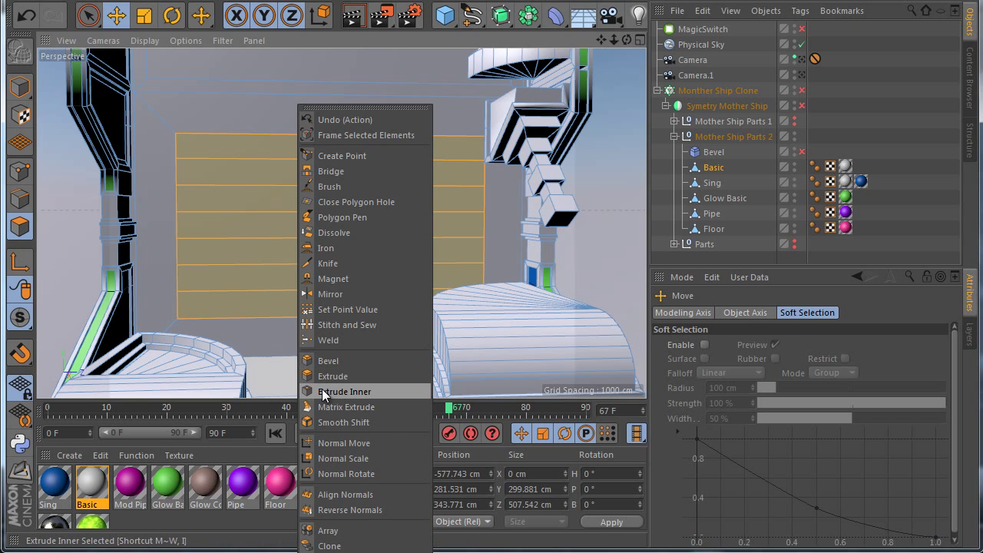
{"action": "left_click", "coordinate": [313, 391]}
{"action": "left_click", "coordinate": [738, 391]}
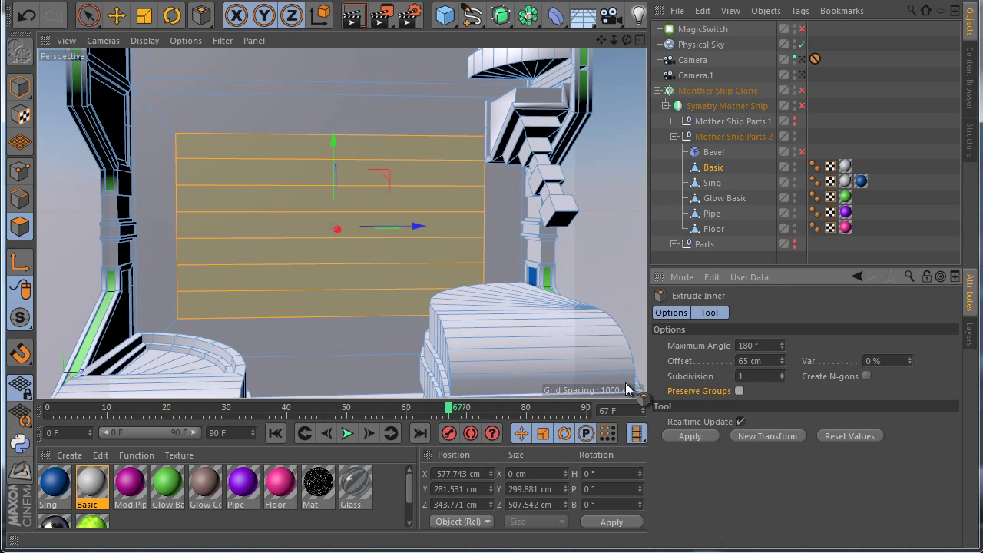
{"action": "left_click_drag", "start_coordinate": [384, 374], "coordinate": [492, 337]}
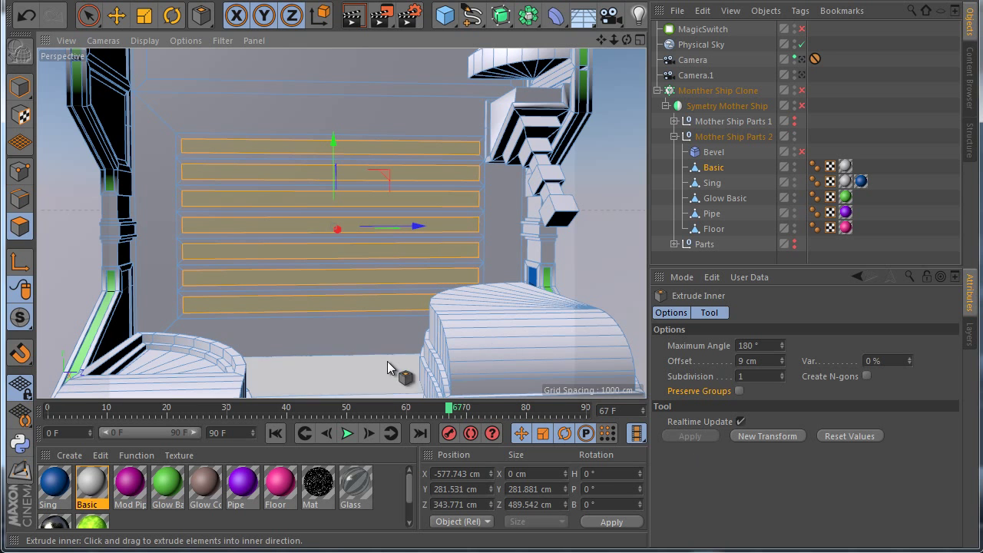
Try a Normal Move of about -4.9 cm and a Normal Scale of about 93.9% on the thin wall strips, undoing each
{"action": "left_click_drag", "start_coordinate": [252, 244], "coordinate": [492, 337], "text": "alt"}
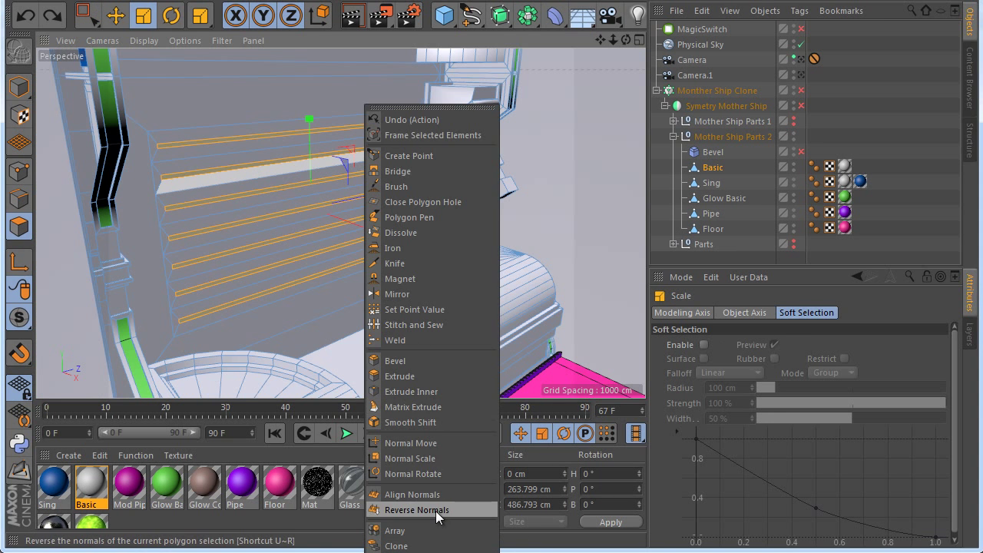
{"action": "left_click", "coordinate": [438, 443]}
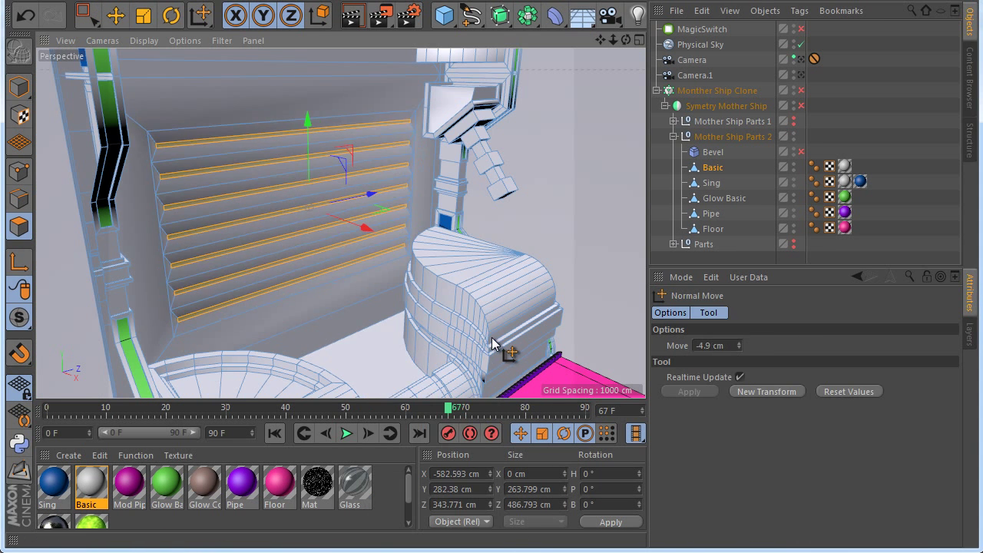
{"action": "right_click", "coordinate": [415, 340]}
{"action": "left_click", "coordinate": [446, 457]}
{"action": "left_click_drag", "start_coordinate": [407, 327], "coordinate": [494, 343]}
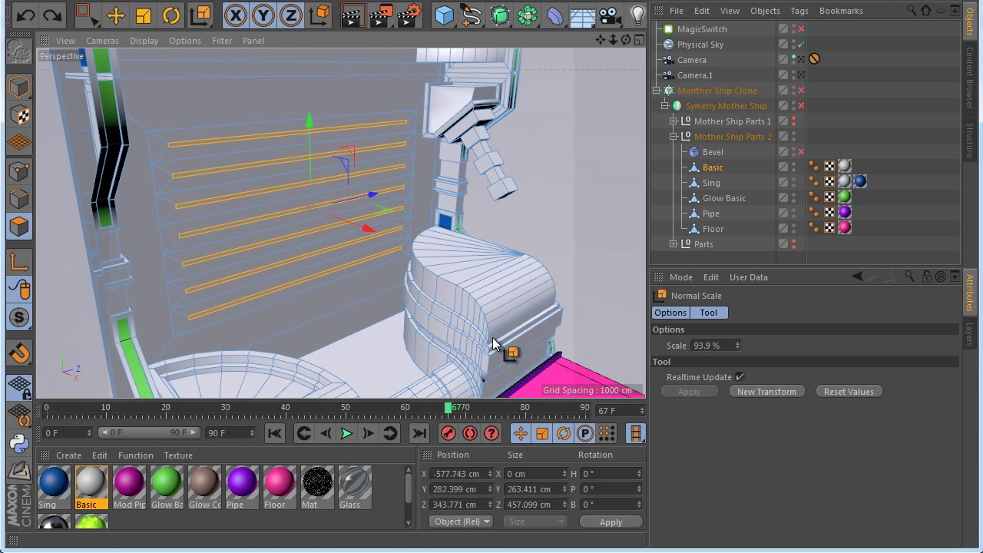
{"action": "key", "text": "ctrl+z"}
{"action": "scroll", "coordinate": [313, 212], "scroll_direction": "down", "scroll_amount": 2}
{"action": "scroll", "coordinate": [295, 219], "scroll_direction": "up", "scroll_amount": 3}
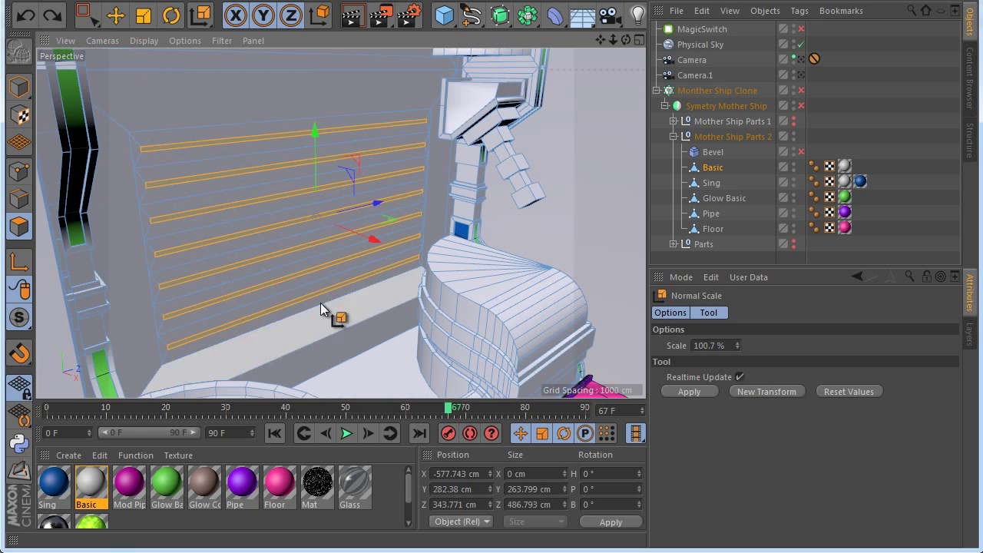
{"action": "scroll", "coordinate": [311, 270], "scroll_direction": "down", "scroll_amount": 1}
{"action": "left_click_drag", "start_coordinate": [311, 271], "coordinate": [273, 204], "text": "alt"}
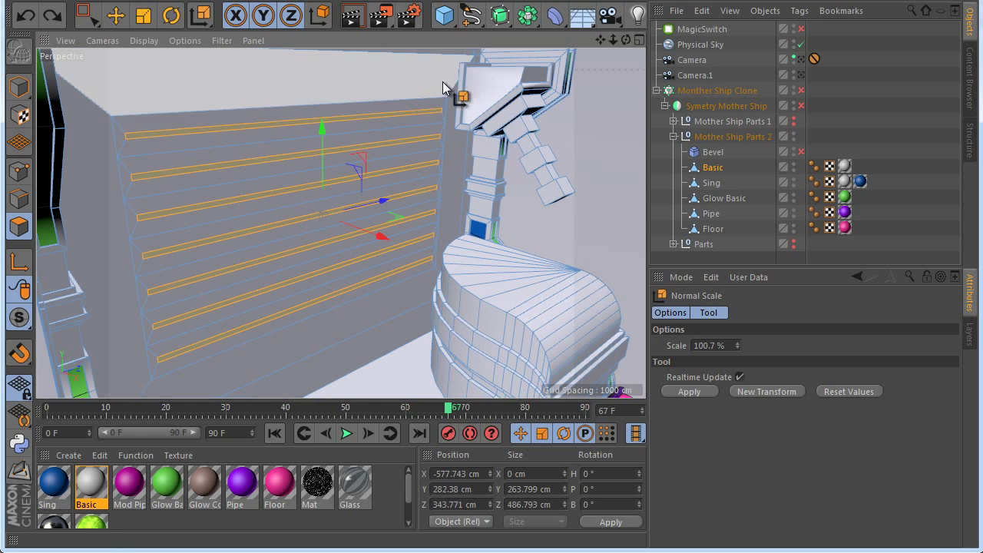
Scale the selected thin wall strips to an overall size of about 406 cm in Z and 263 cm in Y
{"action": "key", "text": "t"}
{"action": "left_click_drag", "start_coordinate": [389, 201], "coordinate": [377, 238]}
{"action": "key", "text": "e"}
Turn on the Bevel deformer and render the view to check the inset strips
{"action": "left_click", "coordinate": [815, 121]}
{"action": "scroll", "coordinate": [268, 287], "scroll_direction": "down", "scroll_amount": 6}
{"action": "left_click_drag", "start_coordinate": [268, 288], "coordinate": [180, 271], "text": "alt"}
{"action": "left_click", "coordinate": [353, 14]}
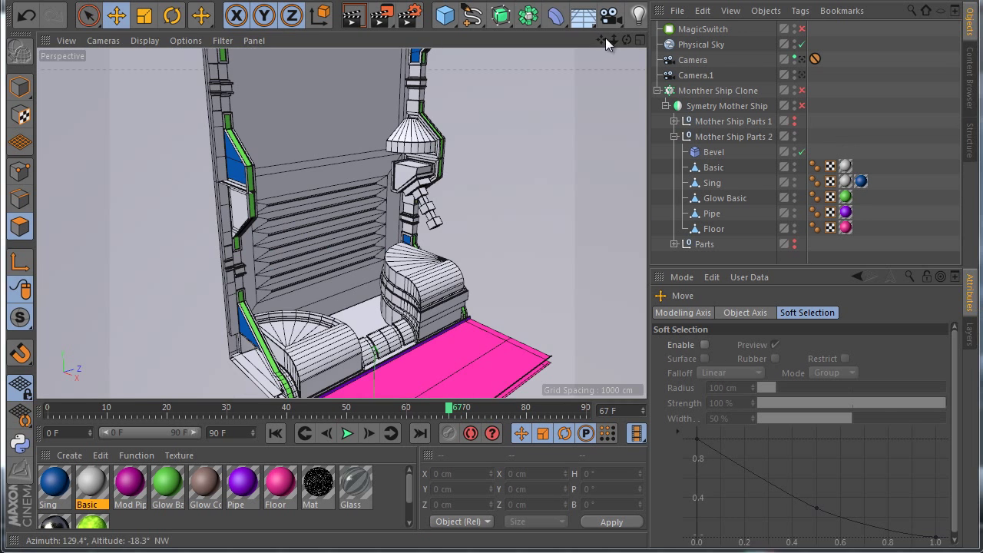
Select the large upper back wall panel of the Basic object for a Knife cut and turn off the Bevel deformer
{"action": "left_click_drag", "start_coordinate": [602, 38], "coordinate": [504, 388]}
{"action": "left_click_drag", "start_coordinate": [627, 39], "coordinate": [343, 192]}
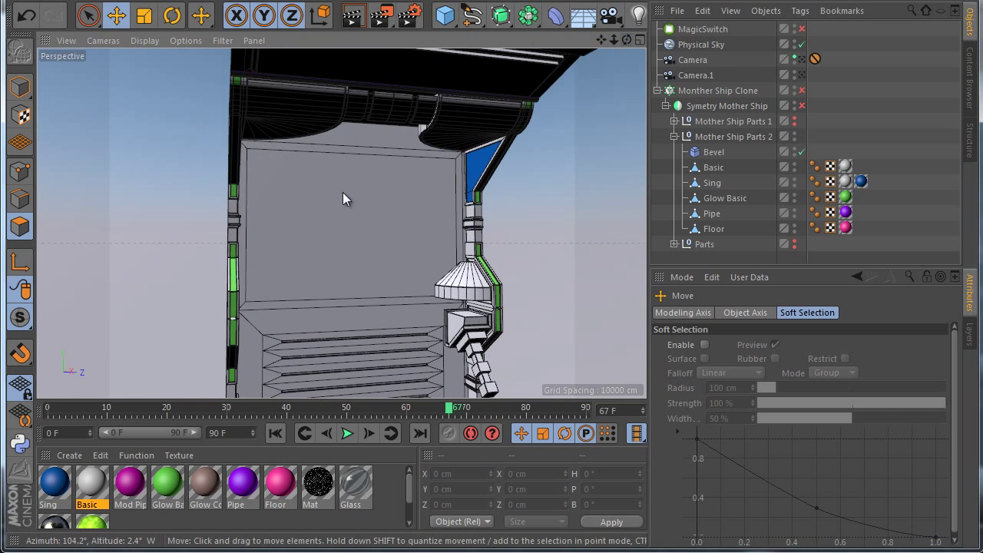
{"action": "scroll", "coordinate": [343, 194], "scroll_direction": "down", "scroll_amount": 5}
{"action": "scroll", "coordinate": [333, 282], "scroll_direction": "up", "scroll_amount": 3}
{"action": "scroll", "coordinate": [334, 282], "scroll_direction": "up", "scroll_amount": 2}
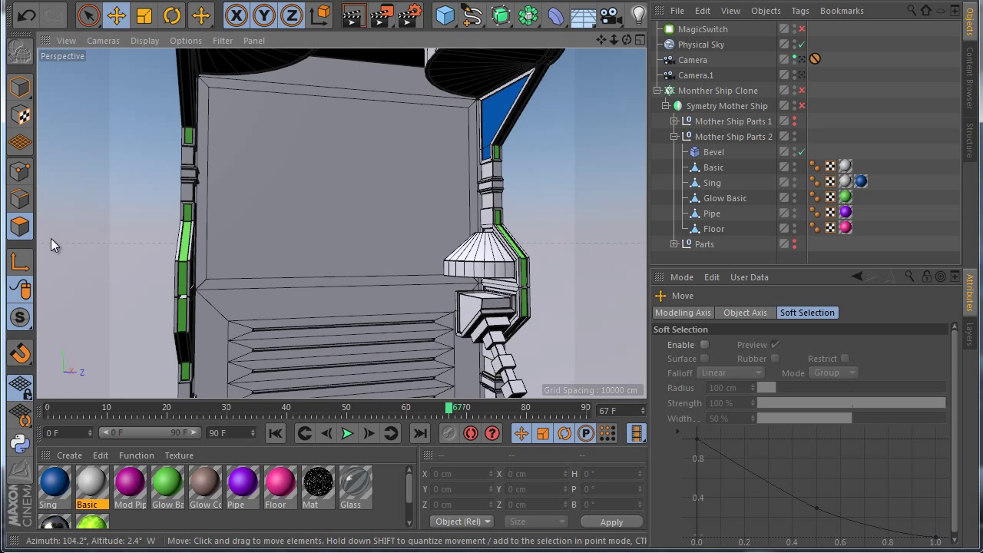
{"action": "left_click", "coordinate": [716, 169]}
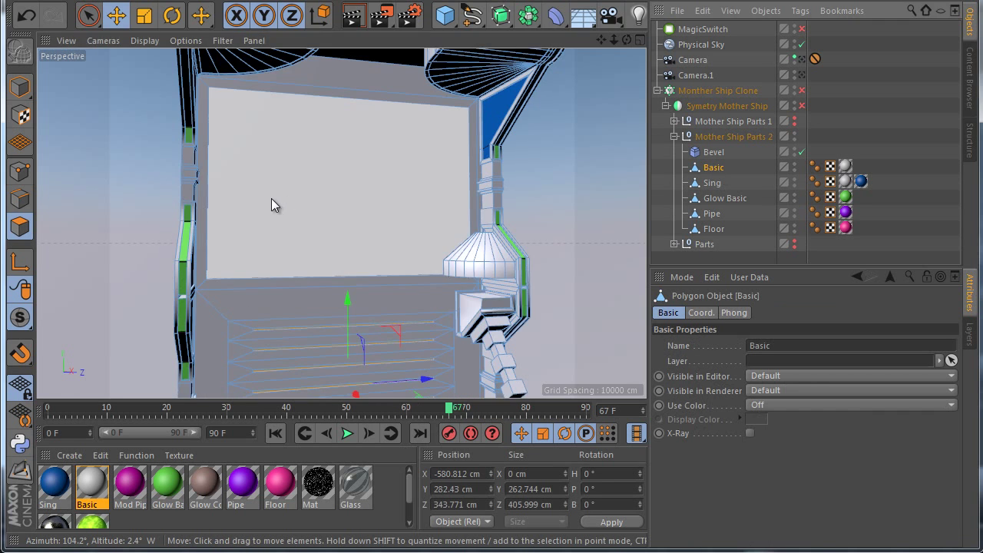
{"action": "scroll", "coordinate": [272, 199], "scroll_direction": "up", "scroll_amount": 1}
{"action": "right_click", "coordinate": [384, 279]}
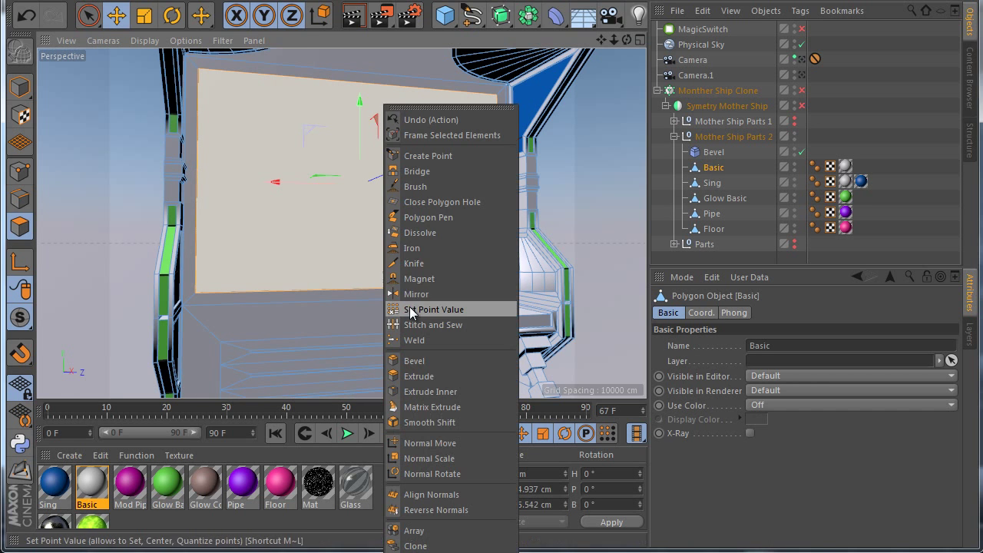
{"action": "left_click", "coordinate": [415, 263]}
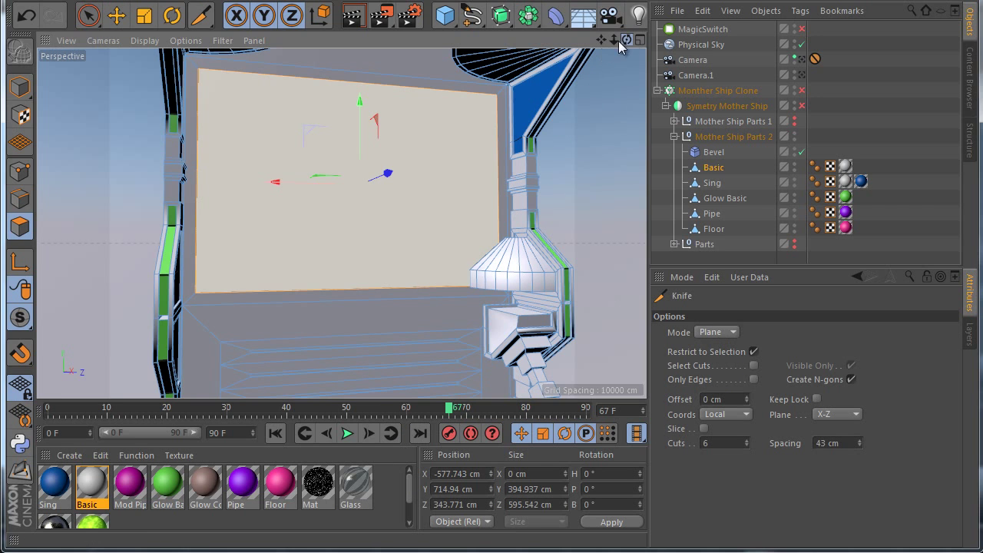
{"action": "left_click_drag", "start_coordinate": [548, 58], "coordinate": [506, 68], "text": "alt"}
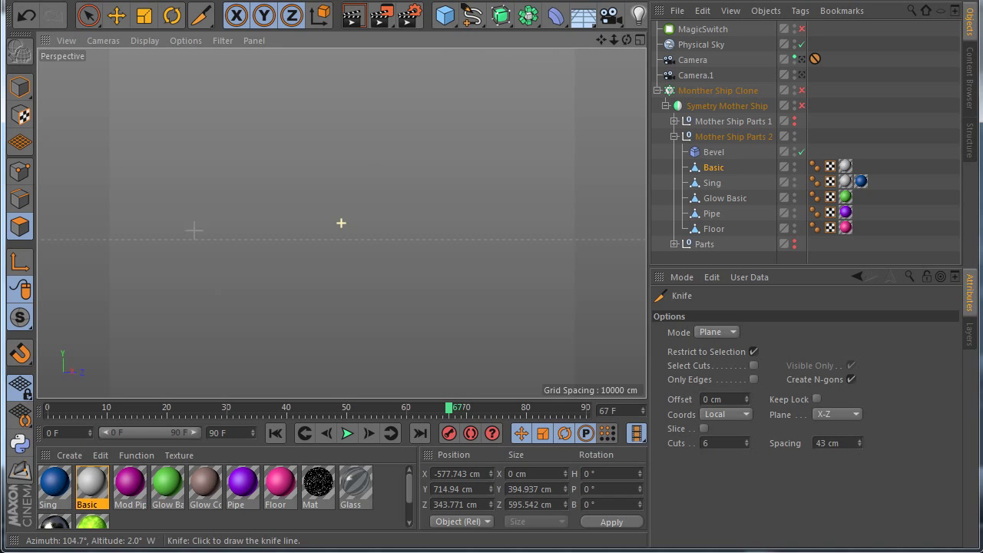
{"action": "left_click", "coordinate": [801, 152]}
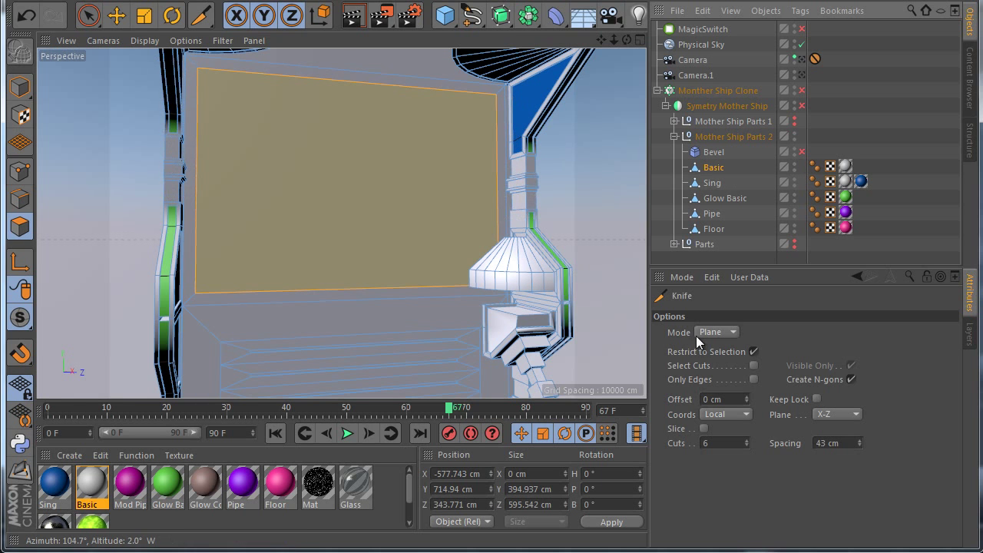
Make a single X-Z plane Knife cut across the upper wall panel just below its upper edge
{"action": "left_click_drag", "start_coordinate": [717, 444], "coordinate": [684, 445]}
{"action": "type", "text": "1"}
{"action": "key", "text": "Return"}
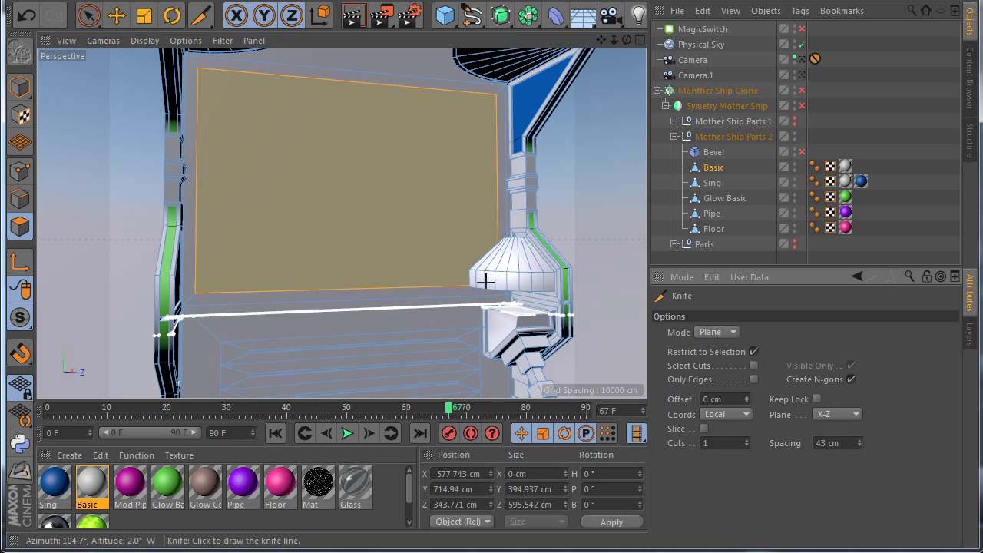
{"action": "left_click", "coordinate": [507, 112]}
Cut the upper wall panel vertically near both side edges with the Knife set to the X-Y plane
{"action": "left_click", "coordinate": [837, 414]}
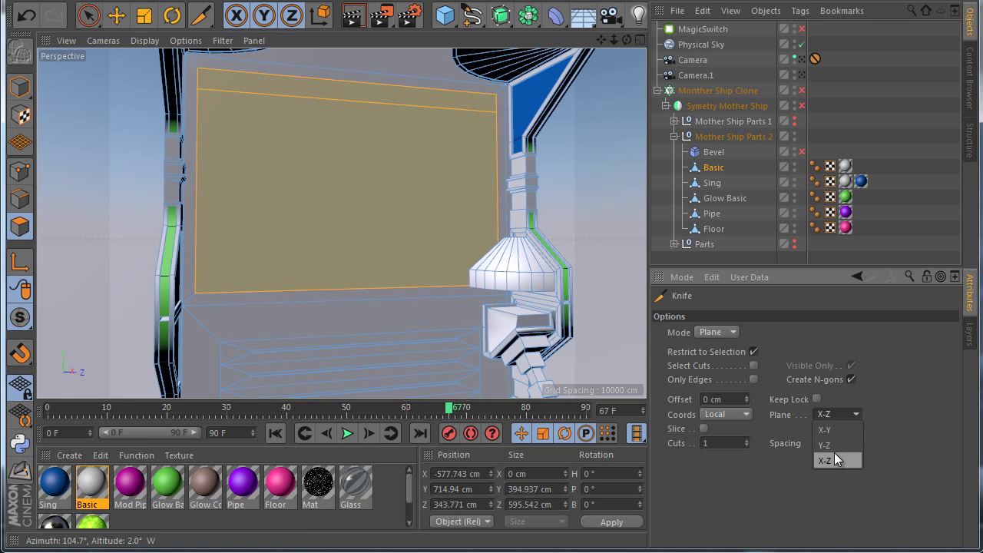
{"action": "left_click", "coordinate": [828, 460]}
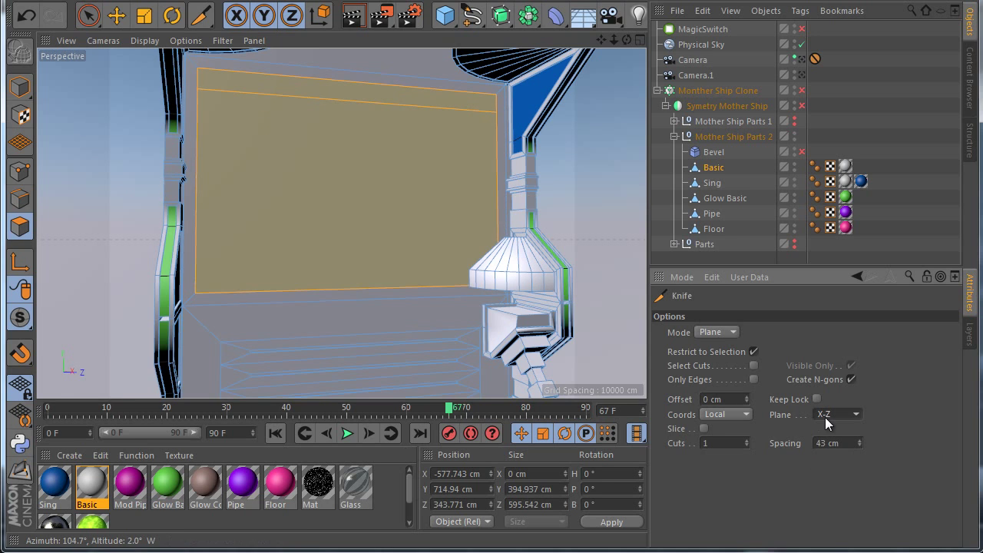
{"action": "left_click", "coordinate": [825, 431]}
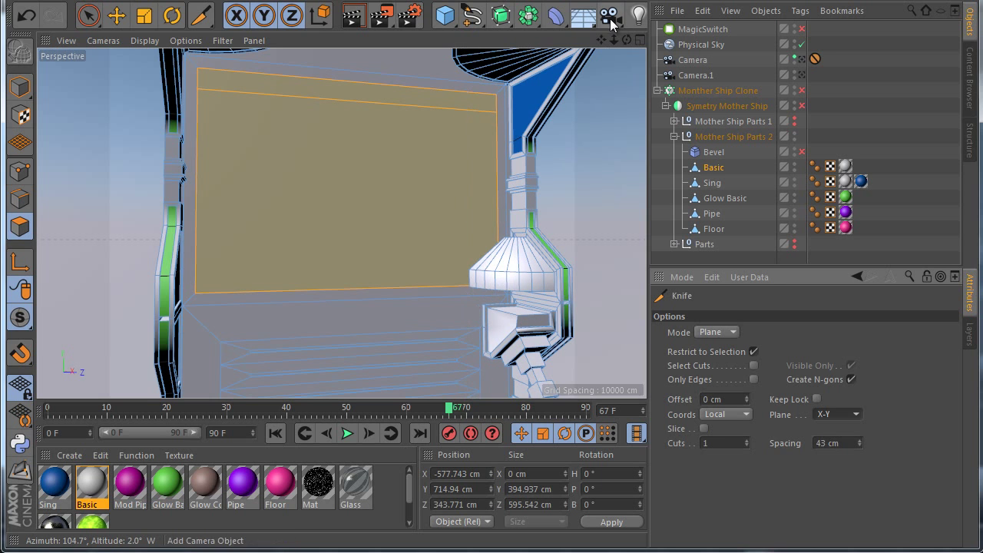
{"action": "left_click_drag", "start_coordinate": [624, 41], "coordinate": [596, 51]}
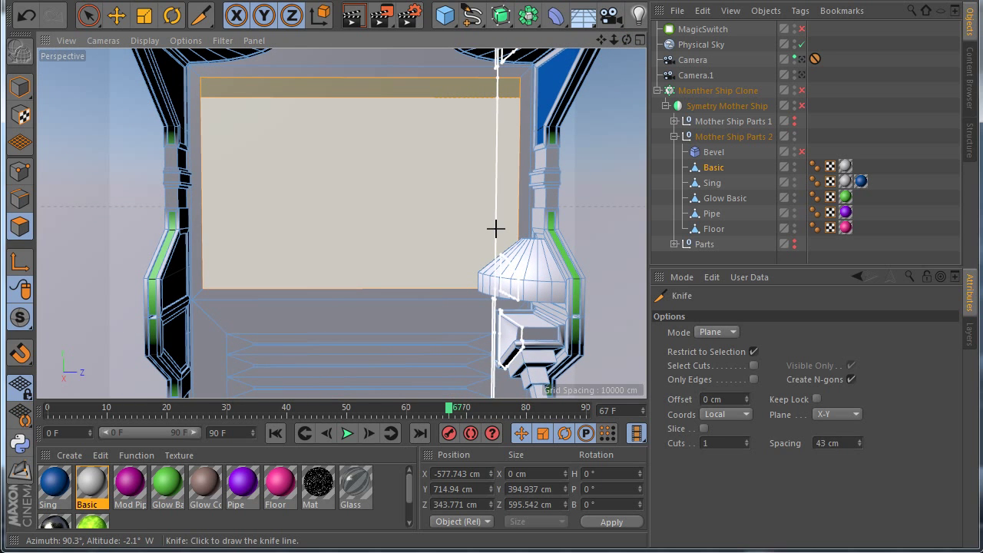
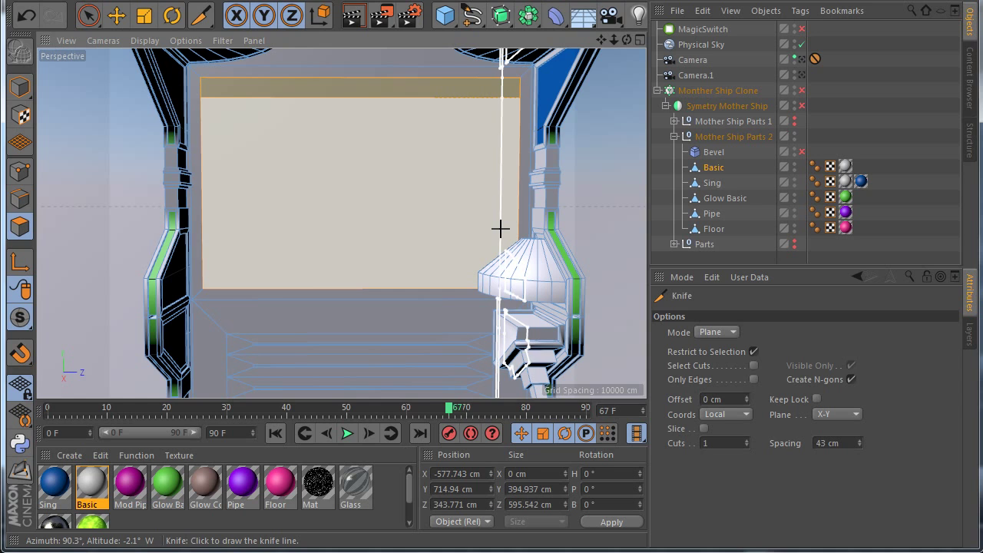
{"action": "left_click", "coordinate": [220, 222]}
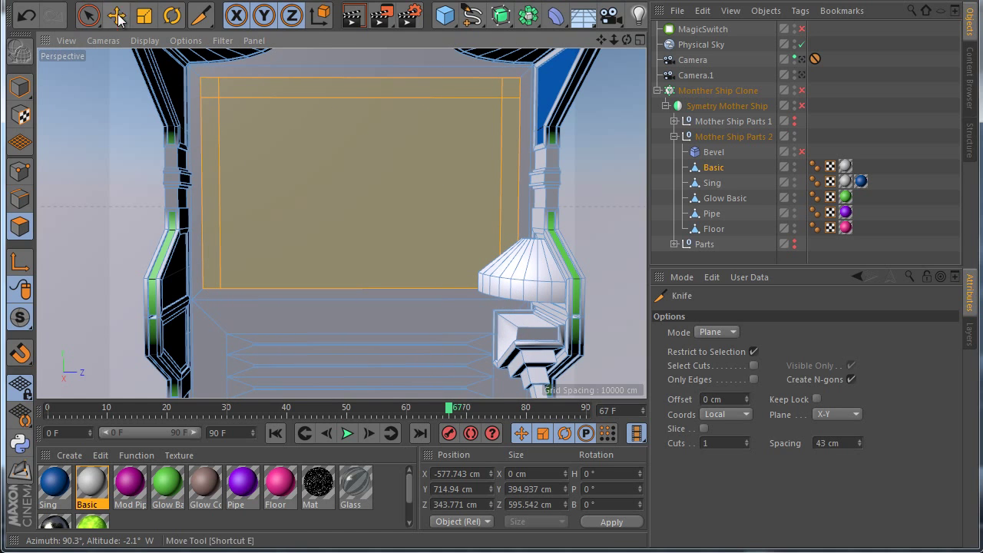
Select the two small upper corner faces of the wall panel and extrude them about 337 cm along X into beams
{"action": "left_click", "coordinate": [116, 17]}
{"action": "left_click_drag", "start_coordinate": [202, 86], "coordinate": [510, 96]}
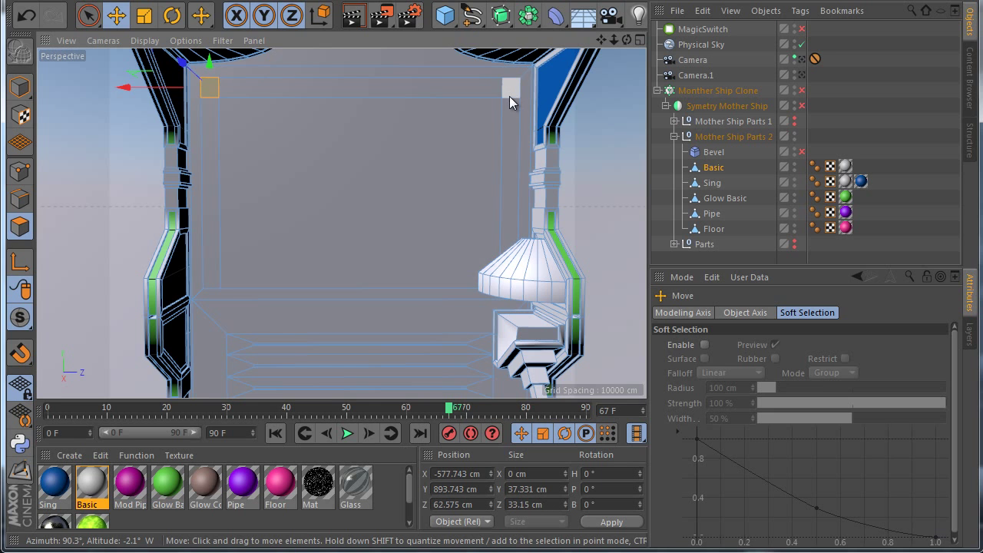
{"action": "left_click", "coordinate": [509, 96], "text": "shift"}
{"action": "left_click_drag", "start_coordinate": [628, 39], "coordinate": [697, 40]}
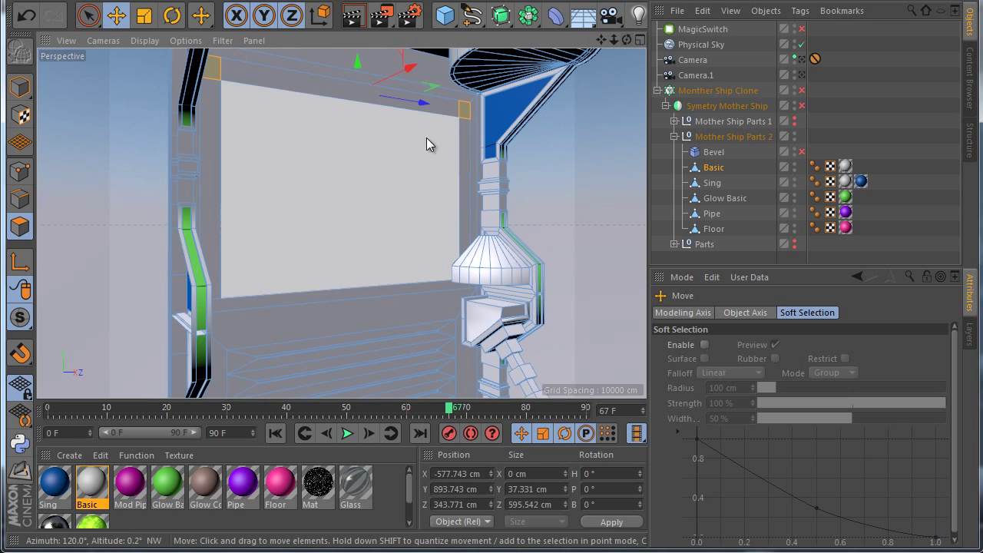
{"action": "left_click_drag", "start_coordinate": [410, 68], "coordinate": [550, 70]}
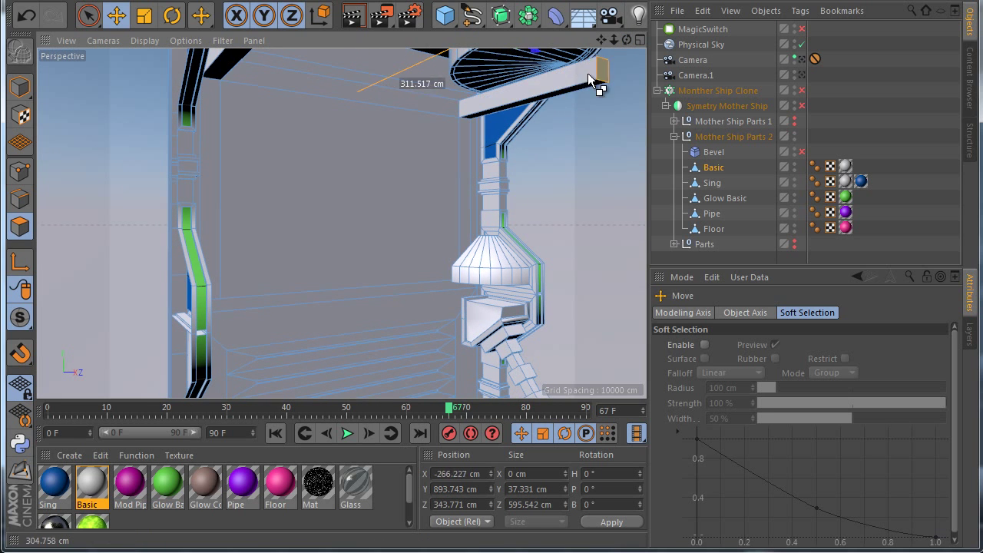
In the Top view, extend the two beam ends along X past the centre axis, to about X 69 cm
{"action": "middle_click", "coordinate": [474, 140]}
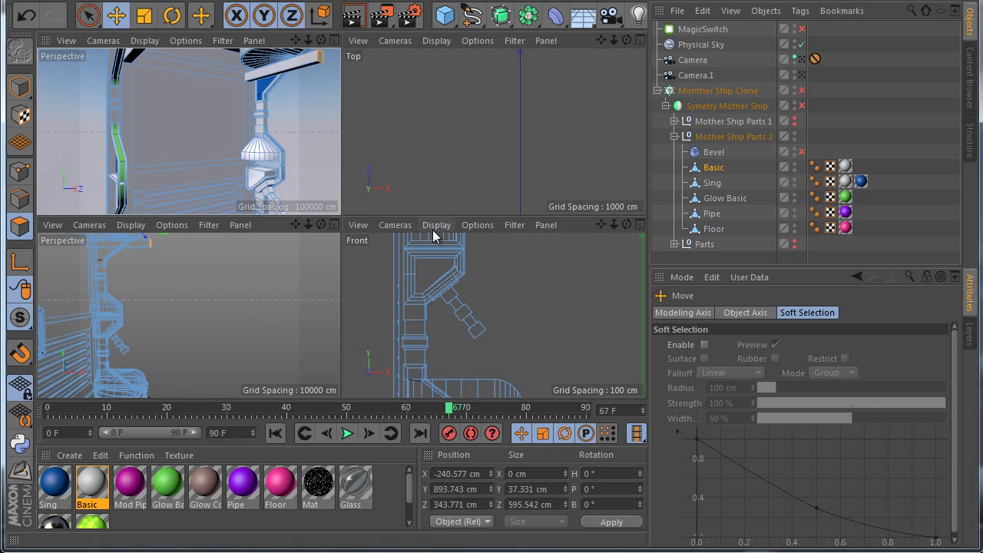
{"action": "middle_click", "coordinate": [466, 160]}
{"action": "scroll", "coordinate": [467, 159], "scroll_direction": "down", "scroll_amount": 10}
{"action": "scroll", "coordinate": [384, 258], "scroll_direction": "up", "scroll_amount": 8}
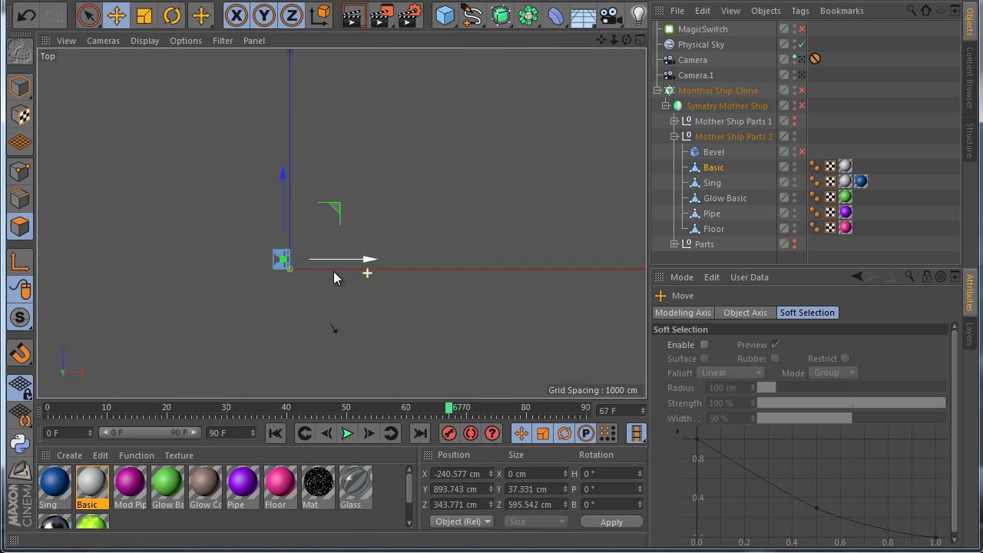
{"action": "scroll", "coordinate": [340, 235], "scroll_direction": "up", "scroll_amount": 6}
{"action": "left_click_drag", "start_coordinate": [370, 256], "coordinate": [459, 276]}
{"action": "scroll", "coordinate": [377, 325], "scroll_direction": "up", "scroll_amount": 4}
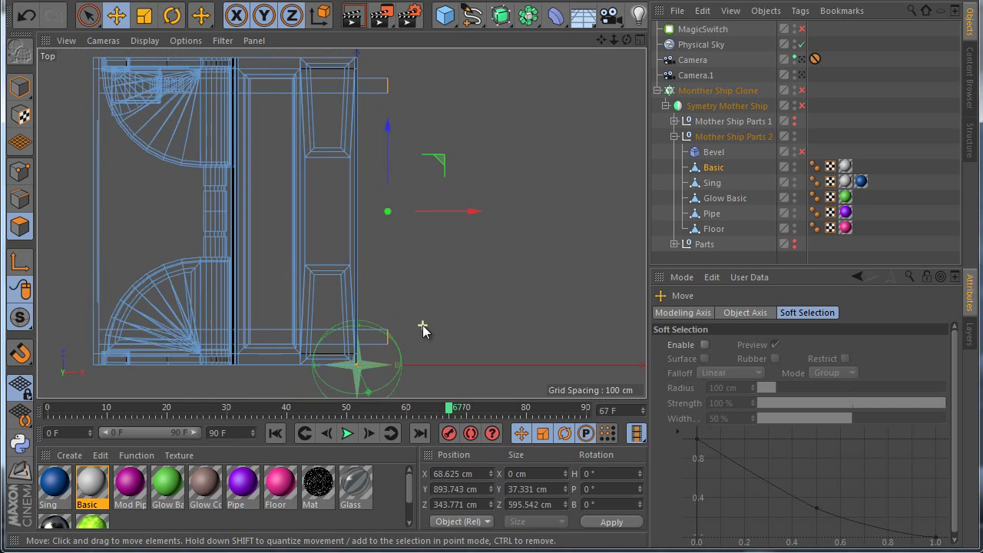
Select only the end points of both beams with Rectangle Selection and set their X position to 0 cm
{"action": "scroll", "coordinate": [406, 315], "scroll_direction": "down", "scroll_amount": 1}
{"action": "left_click", "coordinate": [402, 287]}
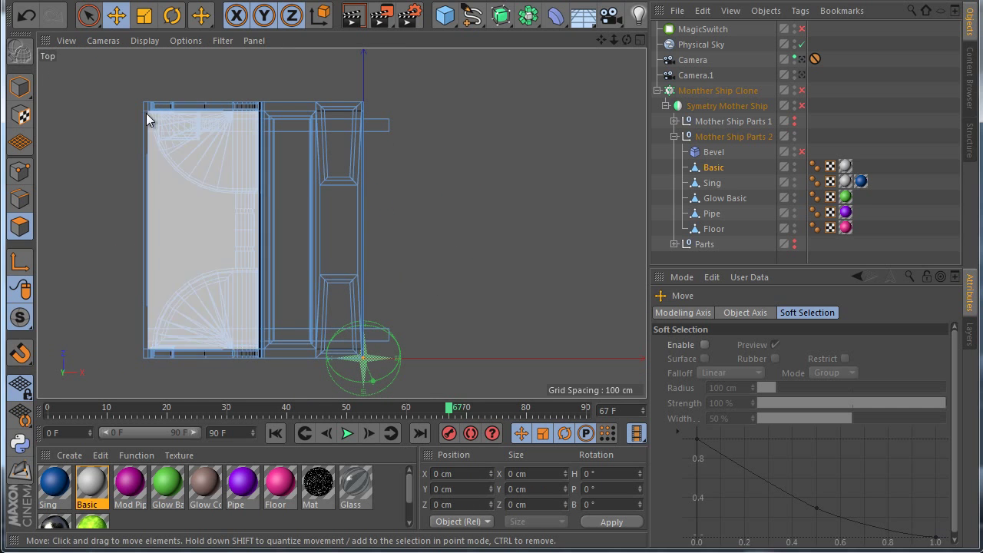
{"action": "left_click", "coordinate": [20, 171]}
{"action": "left_click", "coordinate": [100, 23]}
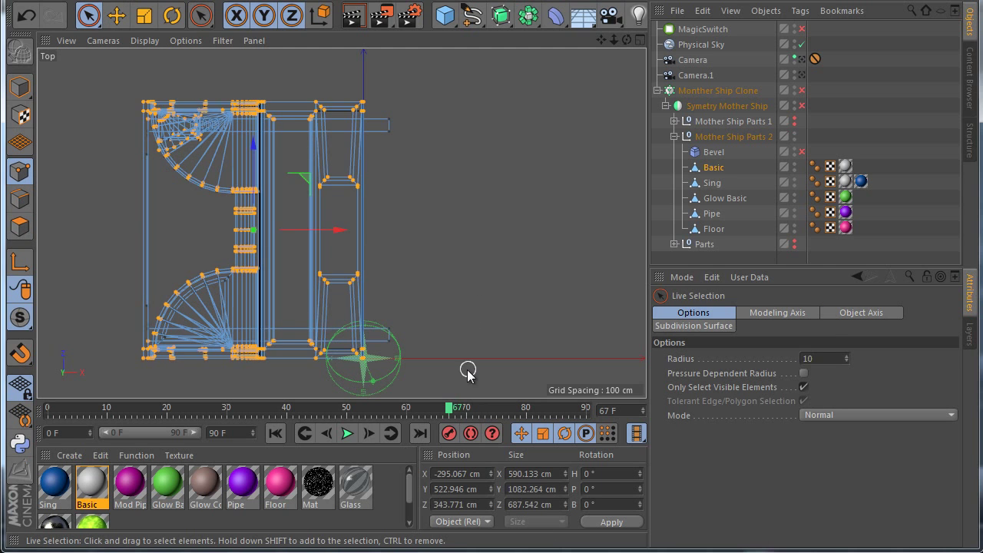
{"action": "left_click", "coordinate": [468, 372]}
{"action": "left_click_drag", "start_coordinate": [94, 16], "coordinate": [132, 67]}
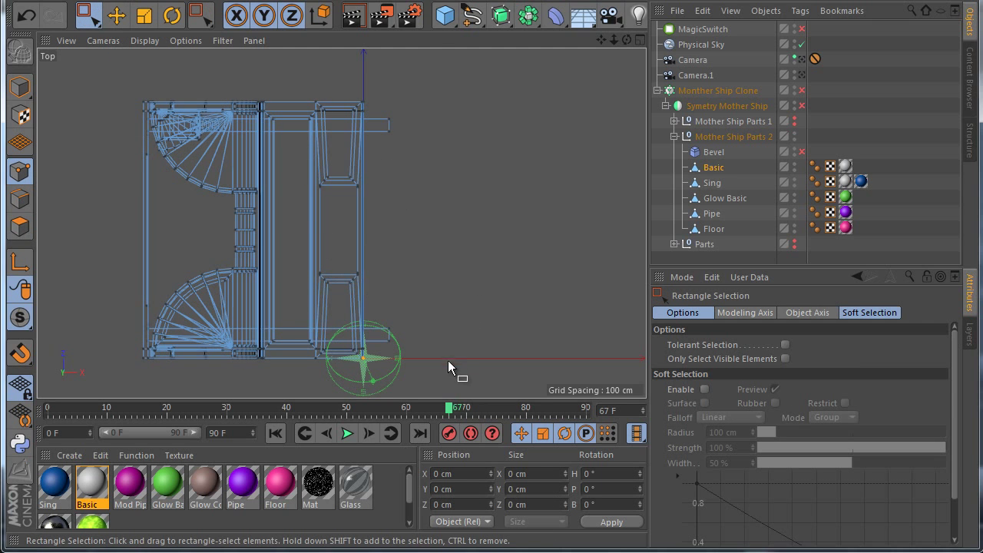
{"action": "left_click_drag", "start_coordinate": [372, 51], "coordinate": [371, 51]}
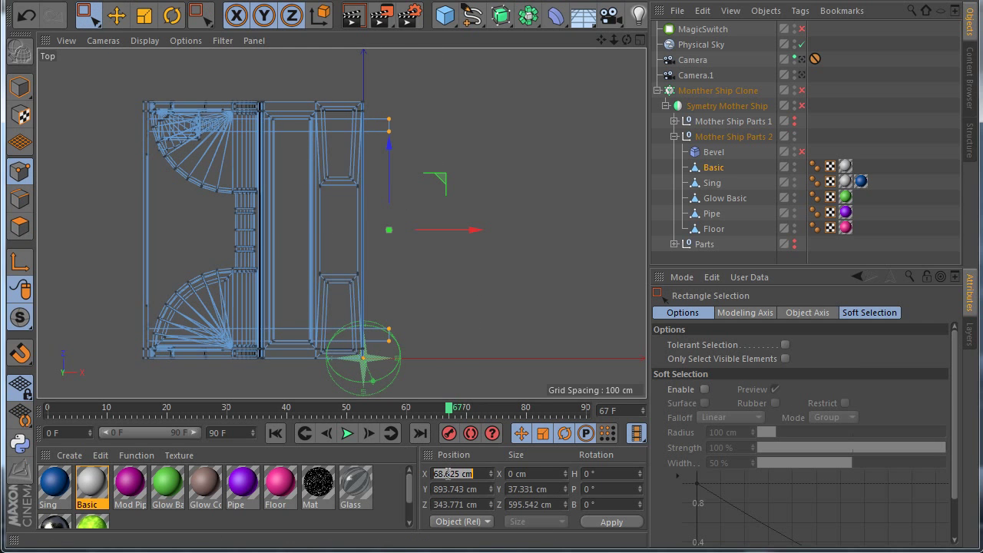
{"action": "left_click", "coordinate": [594, 526]}
Select the lengthwise side faces of both ceiling beams with Loop Selection in polygon mode
{"action": "middle_click", "coordinate": [490, 218]}
{"action": "middle_click", "coordinate": [162, 118]}
{"action": "scroll", "coordinate": [326, 271], "scroll_direction": "down", "scroll_amount": 5}
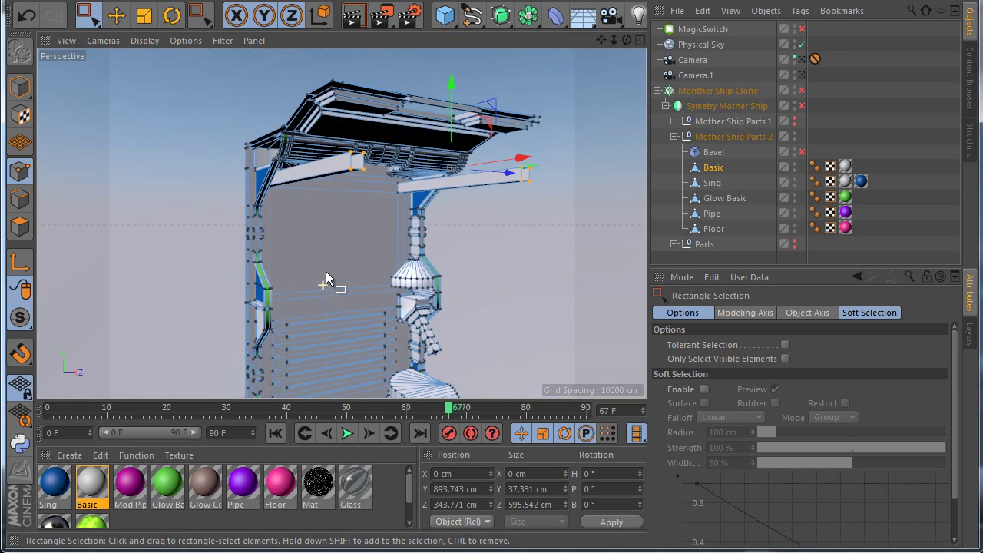
{"action": "scroll", "coordinate": [325, 271], "scroll_direction": "up", "scroll_amount": 3}
{"action": "left_click_drag", "start_coordinate": [494, 338], "coordinate": [413, 201], "text": "alt"}
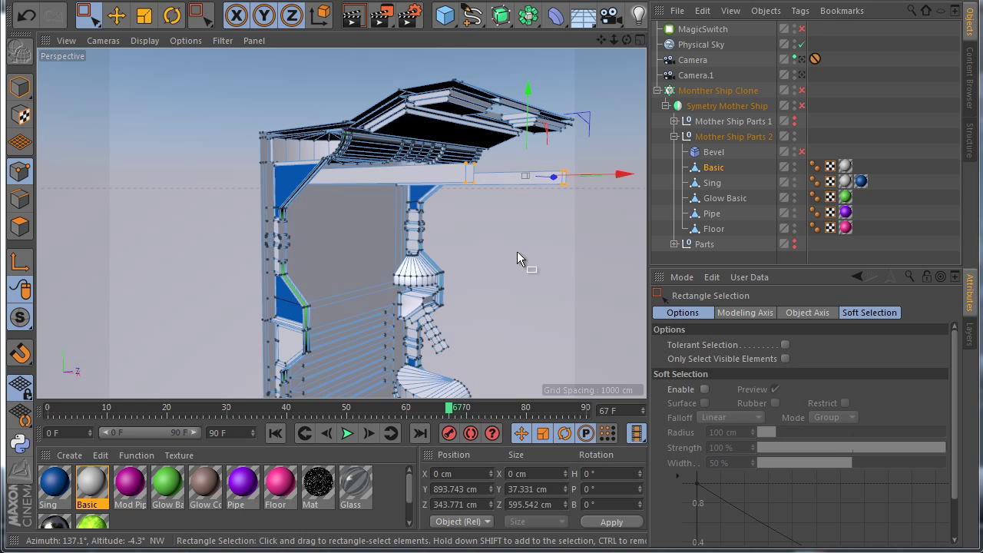
{"action": "left_click", "coordinate": [20, 227]}
{"action": "scroll", "coordinate": [330, 251], "scroll_direction": "down", "scroll_amount": 4}
{"action": "scroll", "coordinate": [356, 182], "scroll_direction": "up", "scroll_amount": 3}
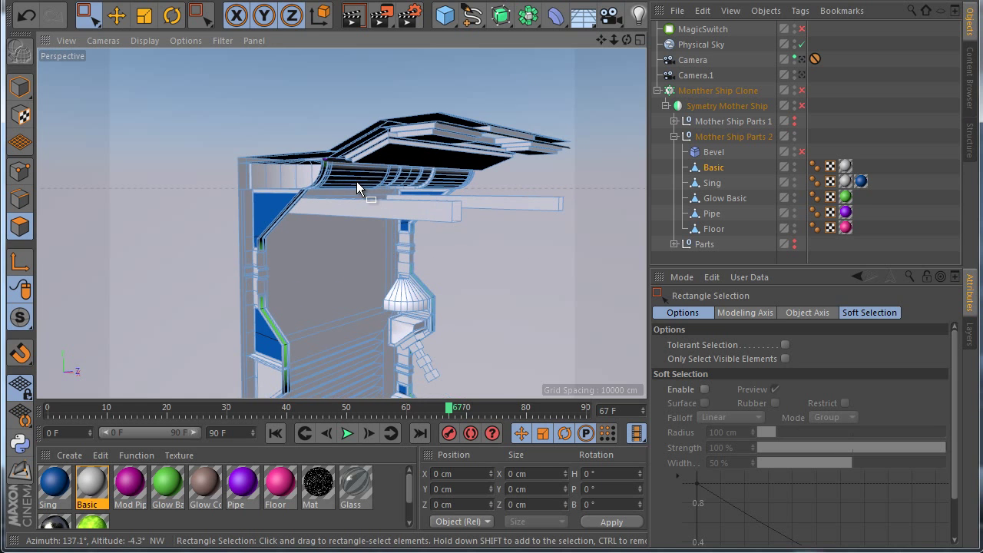
{"action": "key", "text": "u"}
{"action": "key", "text": "l"}
{"action": "scroll", "coordinate": [367, 168], "scroll_direction": "up", "scroll_amount": 2}
{"action": "left_click", "coordinate": [391, 219]}
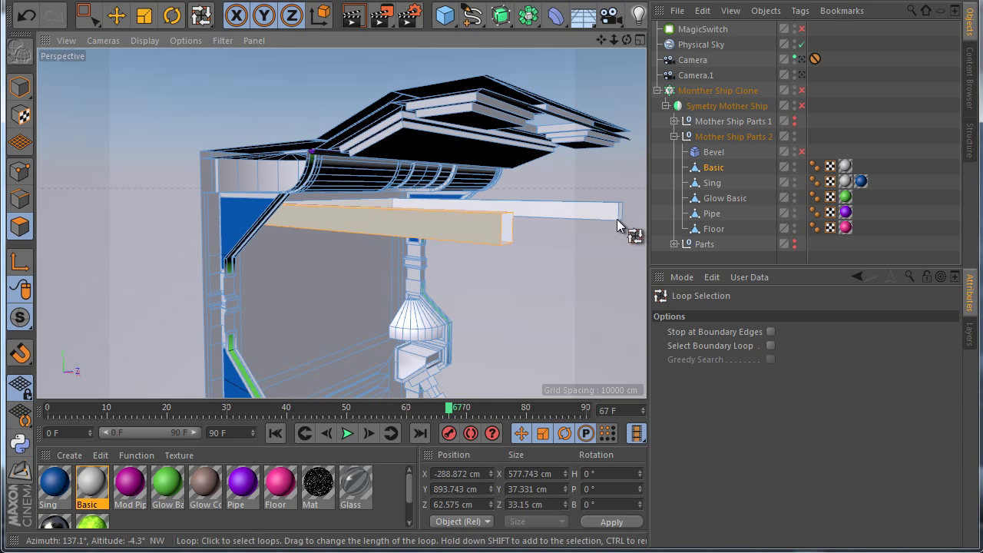
{"action": "left_click", "coordinate": [613, 213], "text": "shift"}
In the Front view, cut the selected beam faces with the Knife in Plane mode: Y-Z plane, 8 cuts, 43 cm spacing
{"action": "middle_click", "coordinate": [503, 268]}
{"action": "middle_click", "coordinate": [475, 277]}
{"action": "scroll", "coordinate": [321, 273], "scroll_direction": "down", "scroll_amount": 9}
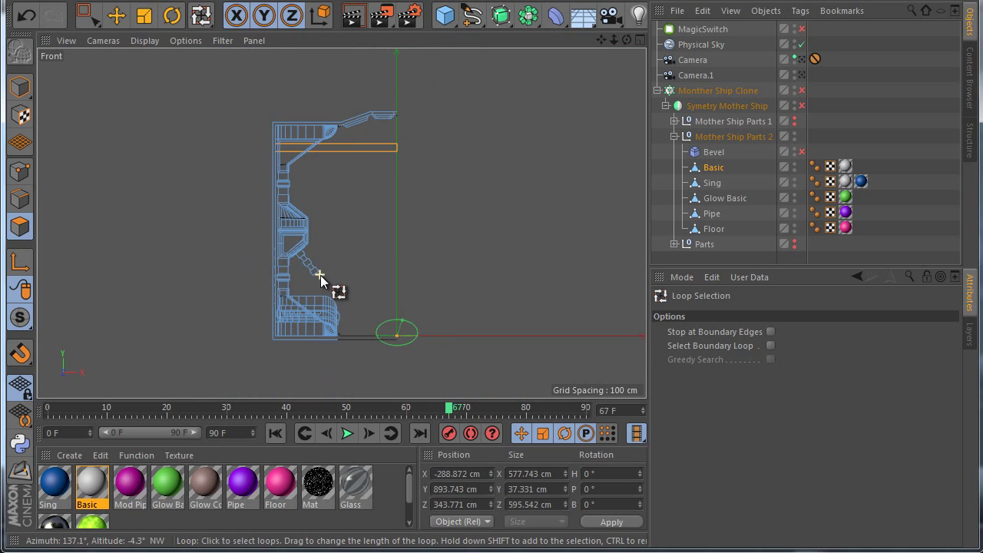
{"action": "scroll", "coordinate": [354, 176], "scroll_direction": "up", "scroll_amount": 5}
{"action": "right_click", "coordinate": [378, 167]}
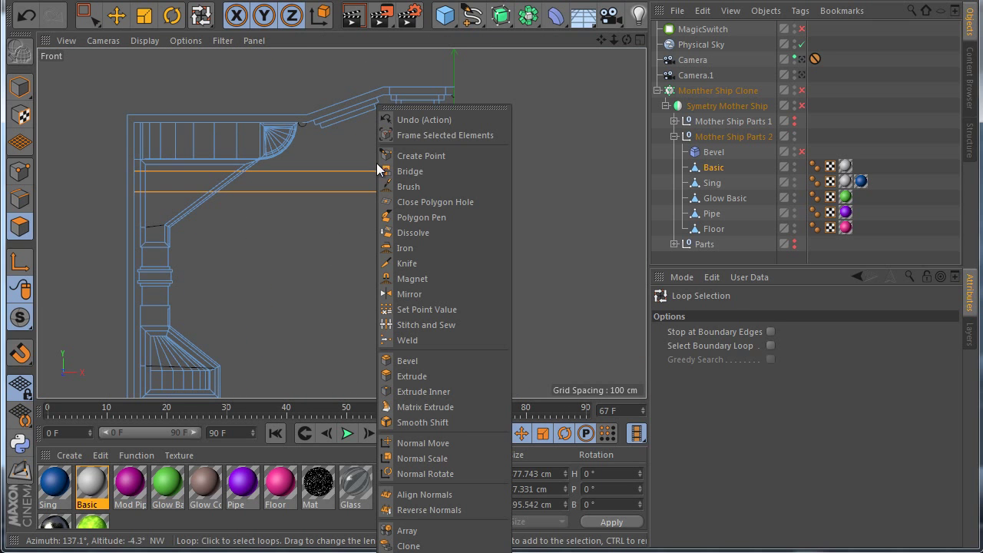
{"action": "left_click", "coordinate": [392, 264]}
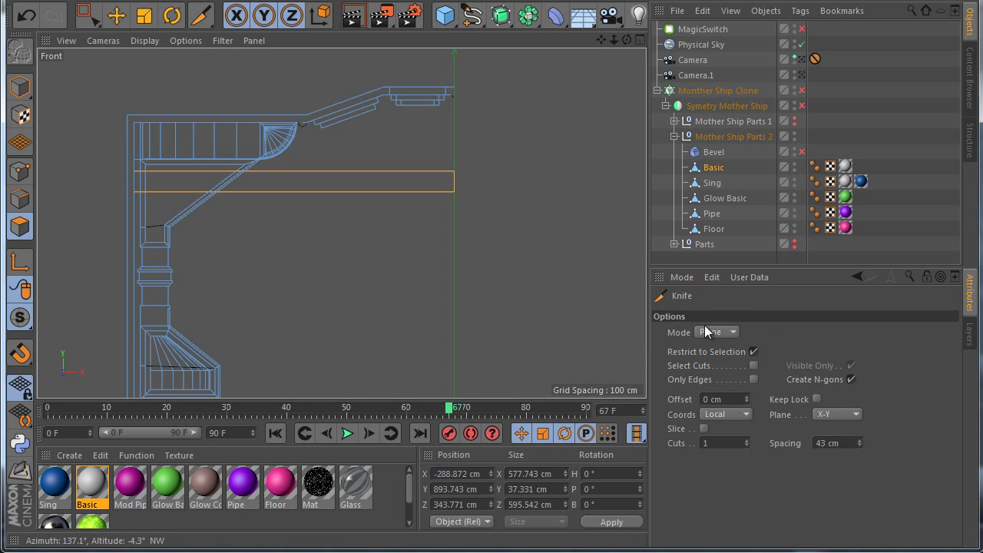
{"action": "left_click", "coordinate": [750, 438]}
{"action": "left_click", "coordinate": [750, 438]}
{"action": "left_click", "coordinate": [750, 438]}
{"action": "left_click", "coordinate": [750, 438]}
{"action": "left_click", "coordinate": [750, 438]}
{"action": "left_click", "coordinate": [750, 438]}
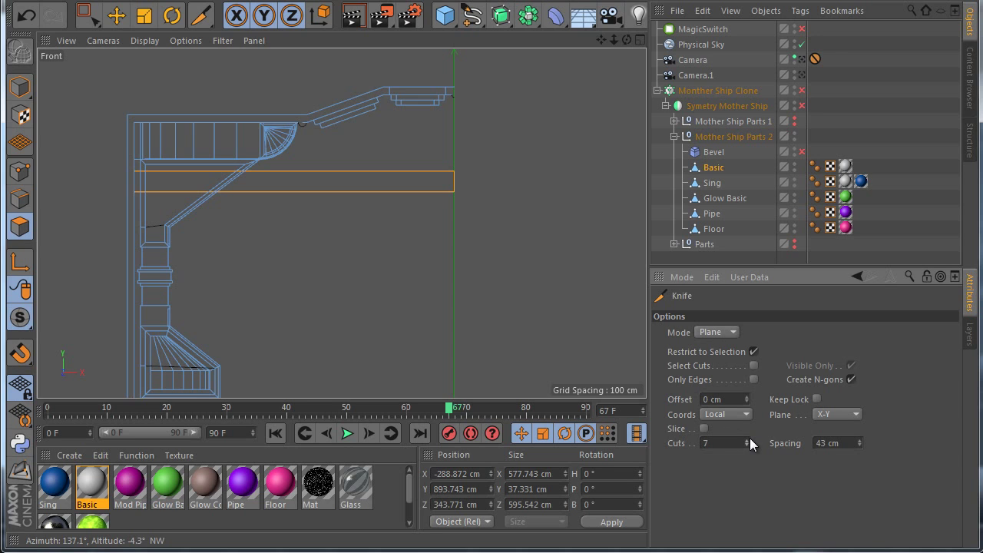
{"action": "left_click", "coordinate": [750, 438]}
{"action": "left_click", "coordinate": [750, 438]}
{"action": "scroll", "coordinate": [750, 446], "scroll_direction": "down", "scroll_amount": 2}
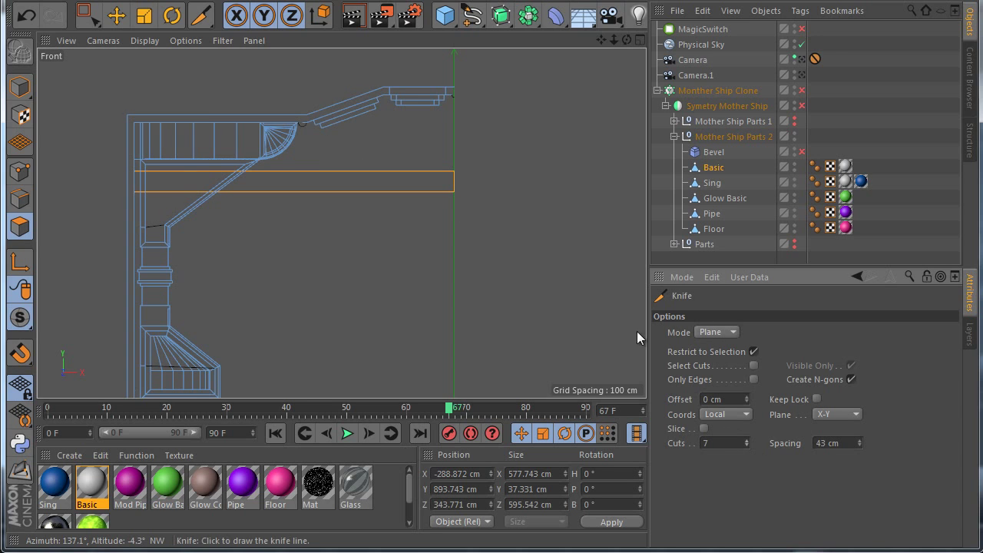
{"action": "left_click", "coordinate": [824, 445]}
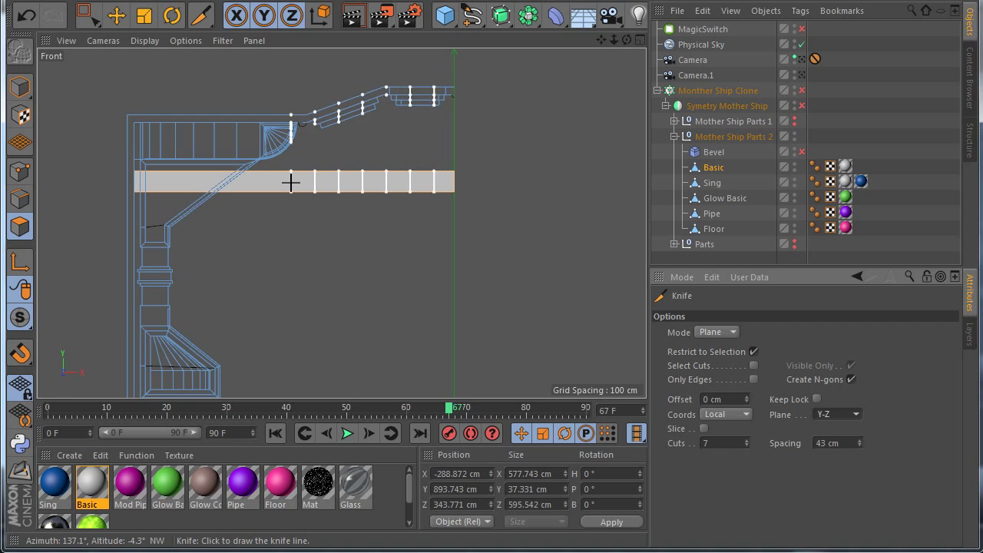
{"action": "scroll", "coordinate": [292, 182], "scroll_direction": "up", "scroll_amount": 2}
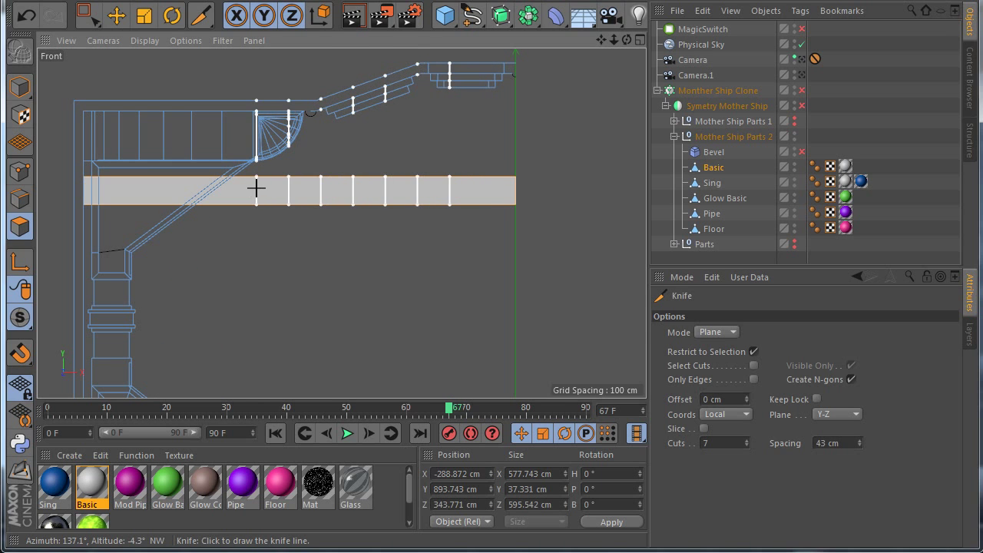
{"action": "left_click", "coordinate": [744, 442]}
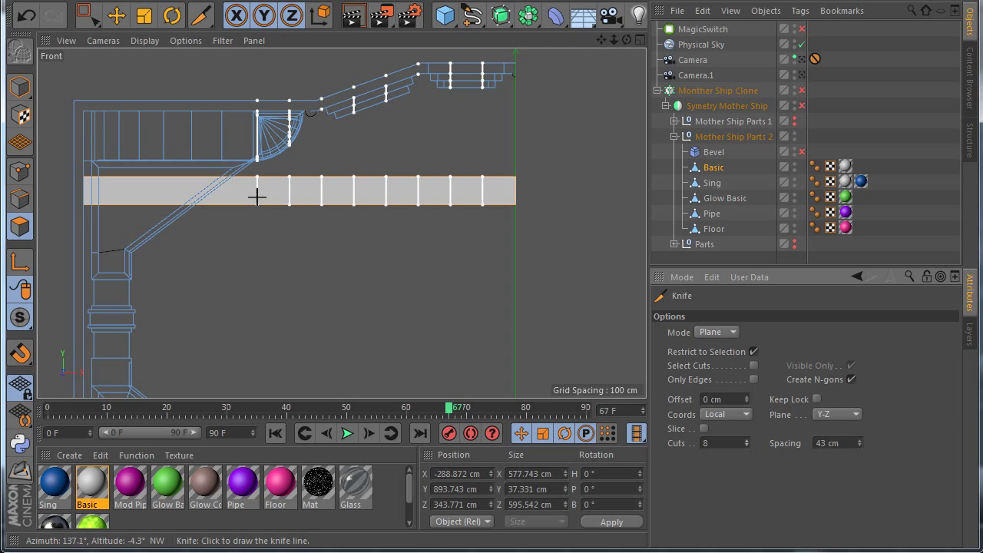
{"action": "left_click", "coordinate": [257, 198]}
In the Perspective view, select four alternating face loops around the nearer beam with Loop Selection
{"action": "middle_click", "coordinate": [394, 257]}
{"action": "middle_click", "coordinate": [330, 258]}
{"action": "key", "text": "e"}
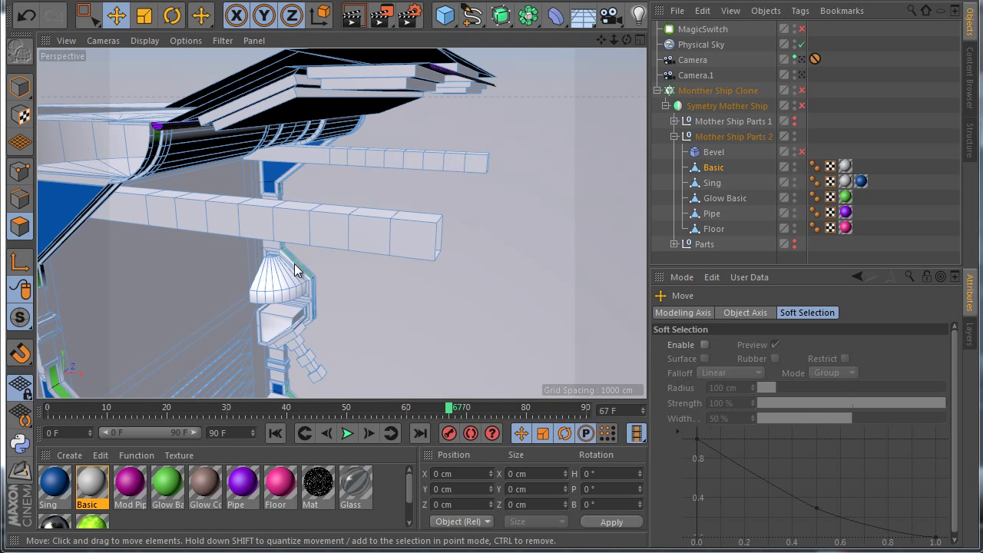
{"action": "left_click", "coordinate": [377, 228]}
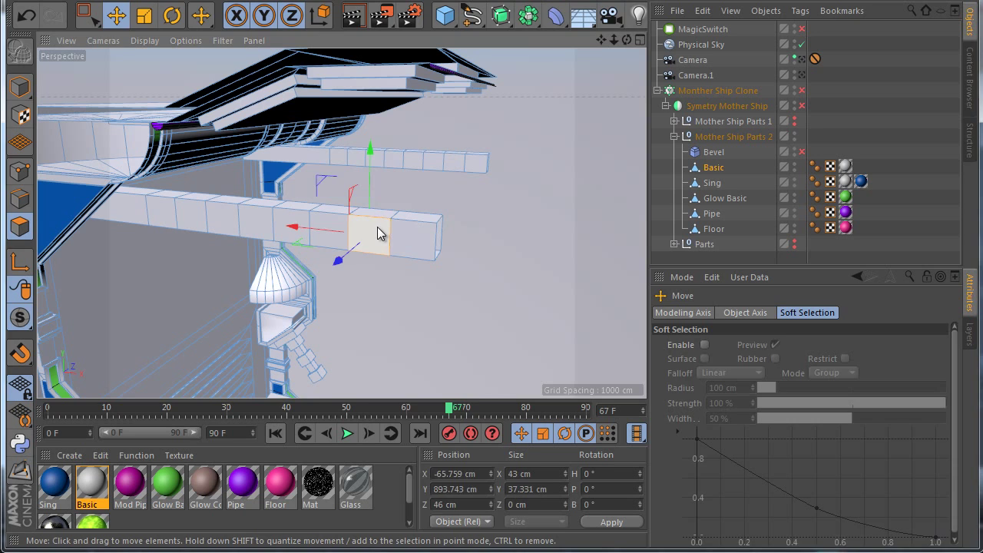
{"action": "key", "text": "u"}
{"action": "key", "text": "l"}
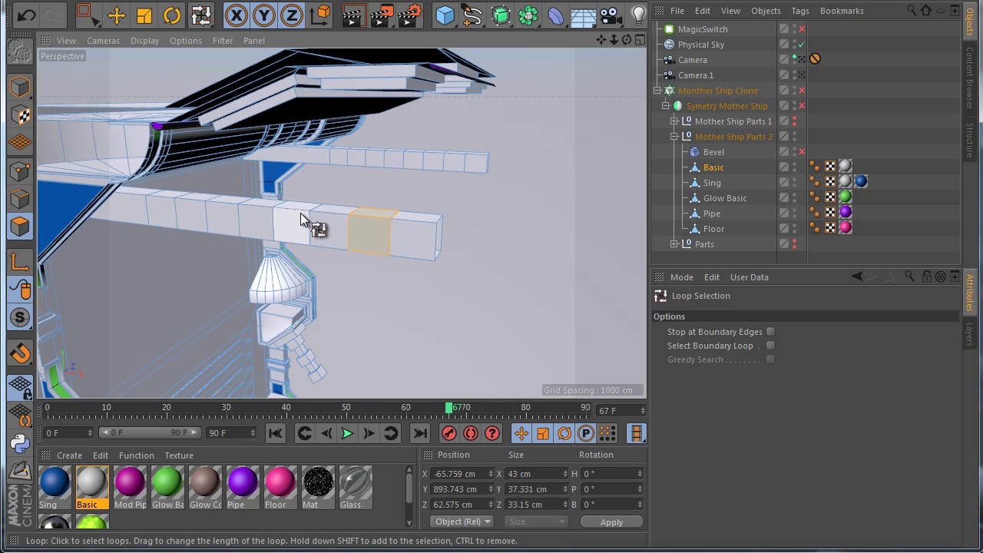
{"action": "left_click", "coordinate": [299, 215], "text": "shift"}
{"action": "left_click", "coordinate": [214, 206], "text": "shift"}
{"action": "left_click", "coordinate": [169, 200], "text": "shift"}
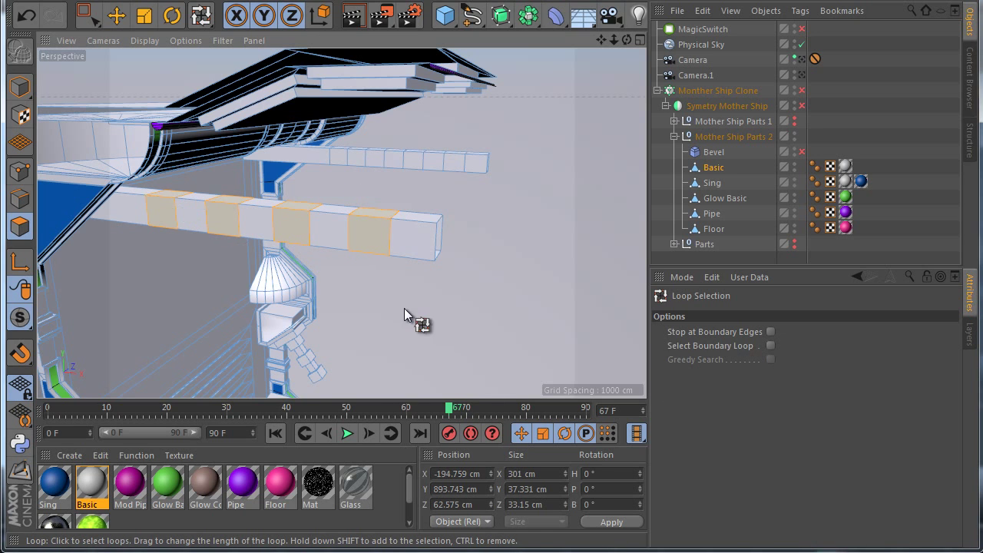
Inset the four selected bands on the nearer beam with Extrude Inner and extrude them outward 5 cm
{"action": "right_click", "coordinate": [404, 308]}
{"action": "left_click", "coordinate": [434, 388]}
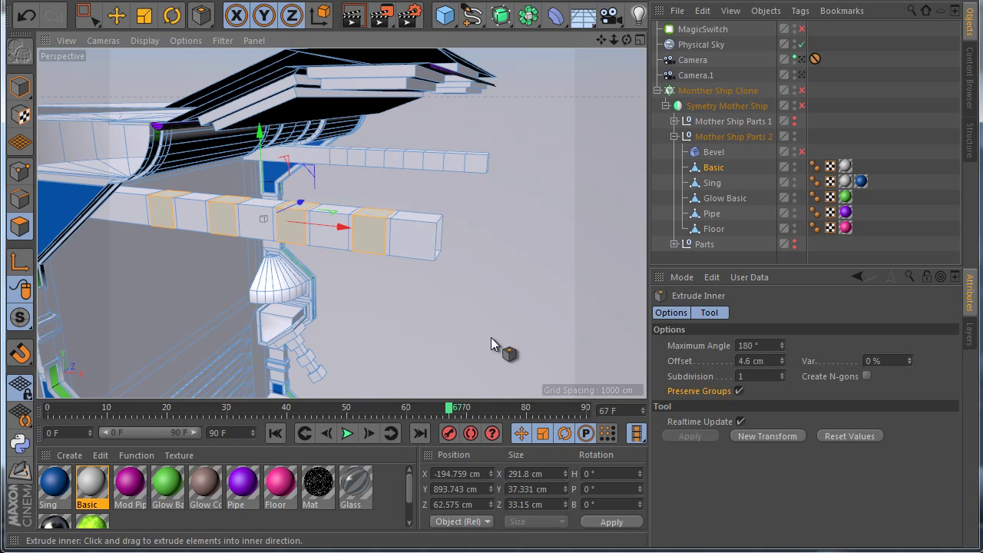
{"action": "right_click", "coordinate": [422, 340]}
{"action": "left_click", "coordinate": [445, 374]}
{"action": "left_click_drag", "start_coordinate": [417, 358], "coordinate": [492, 337]}
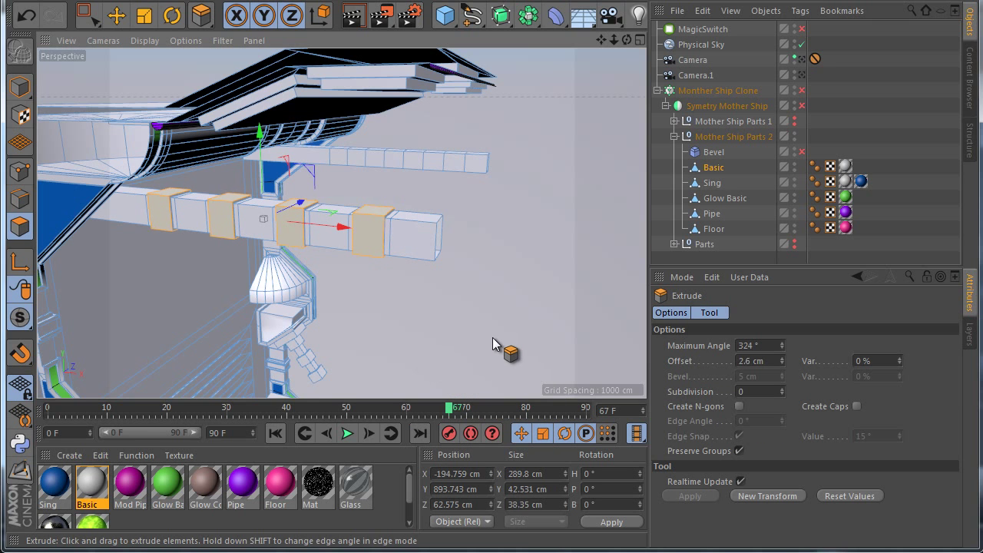
Inset the raised bands on the nearer beam once more and extrude them outward 4.6 cm as a second tier
{"action": "right_click", "coordinate": [419, 346]}
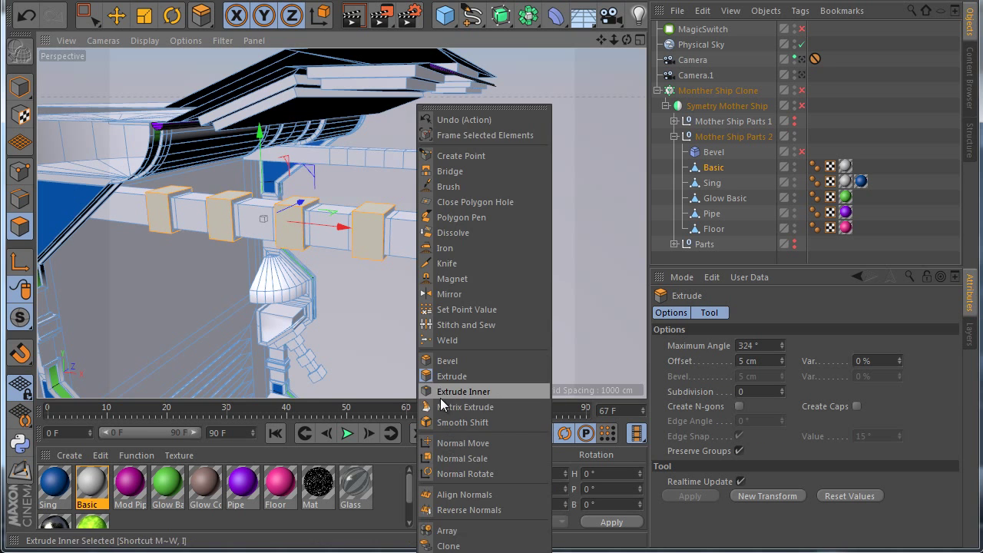
{"action": "left_click", "coordinate": [442, 398]}
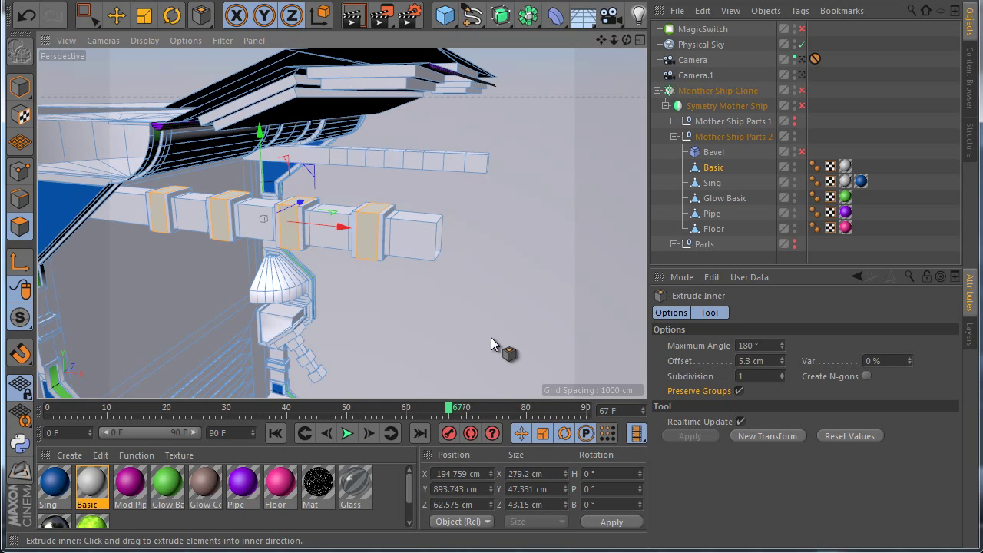
{"action": "right_click", "coordinate": [433, 359]}
{"action": "left_click", "coordinate": [461, 377]}
{"action": "left_click_drag", "start_coordinate": [492, 337], "coordinate": [491, 338]}
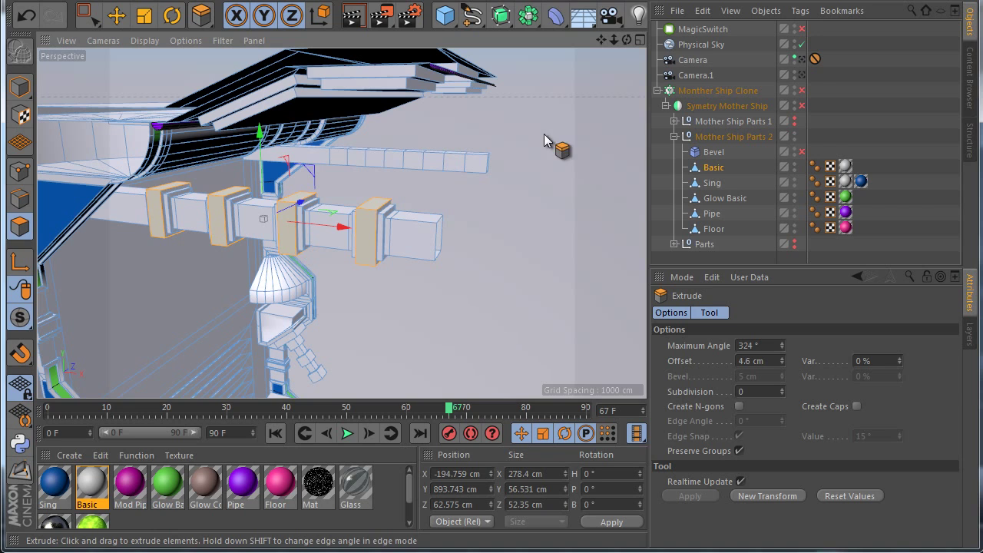
Select four alternating face loops on the farther beam with Loop Selection, starting at its free end
{"action": "key", "text": "u"}
{"action": "key", "text": "l"}
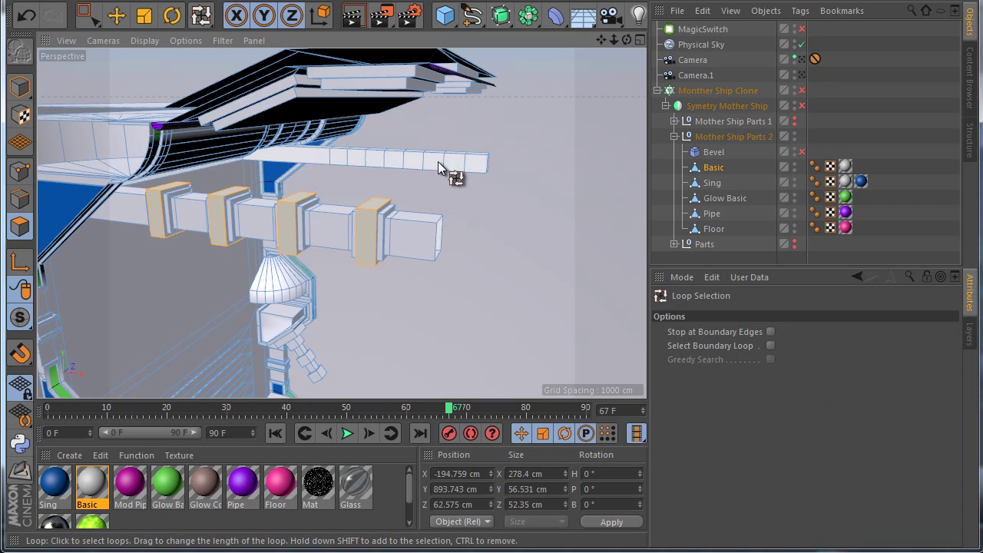
{"action": "left_click", "coordinate": [478, 162]}
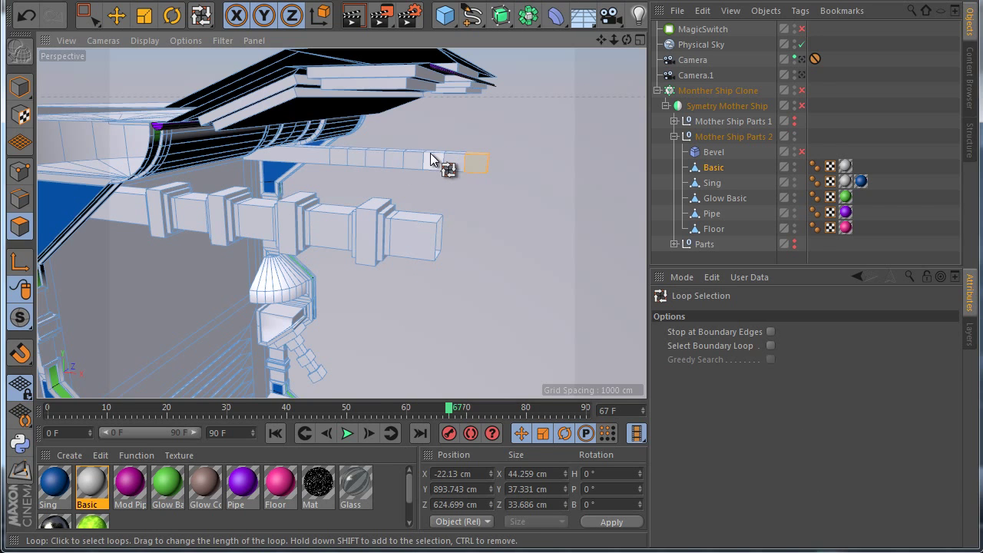
{"action": "left_click_drag", "start_coordinate": [430, 160], "coordinate": [347, 152]}
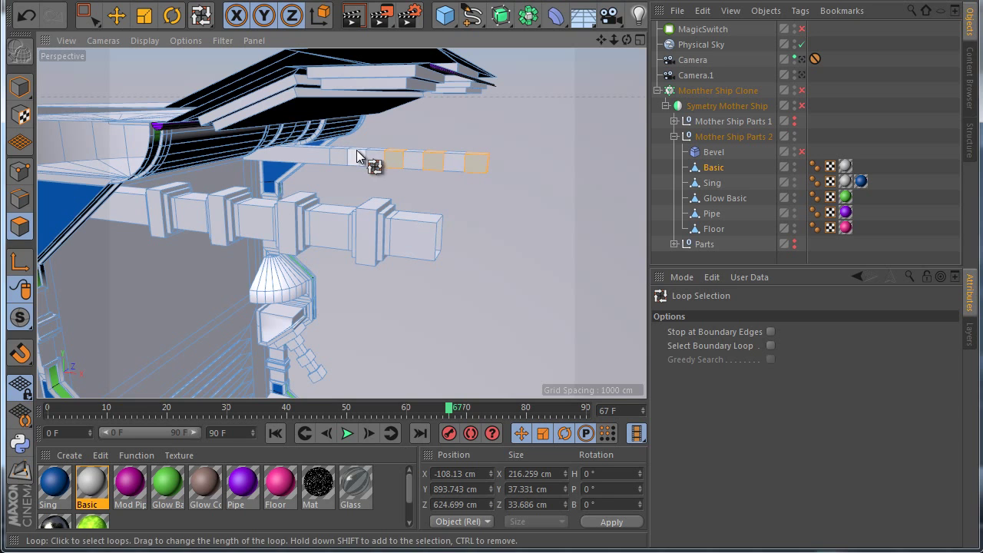
Inset the selected bands on the farther beam by 6 cm and extrude them inward about 6 cm
{"action": "right_click", "coordinate": [442, 366]}
{"action": "left_click", "coordinate": [456, 389]}
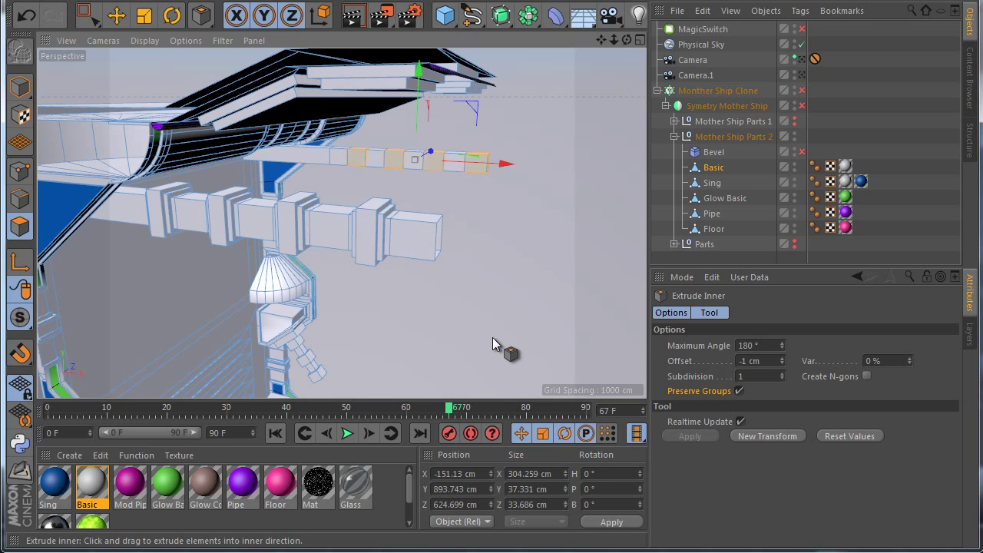
{"action": "left_click_drag", "start_coordinate": [493, 339], "coordinate": [492, 339]}
{"action": "right_click", "coordinate": [445, 339]}
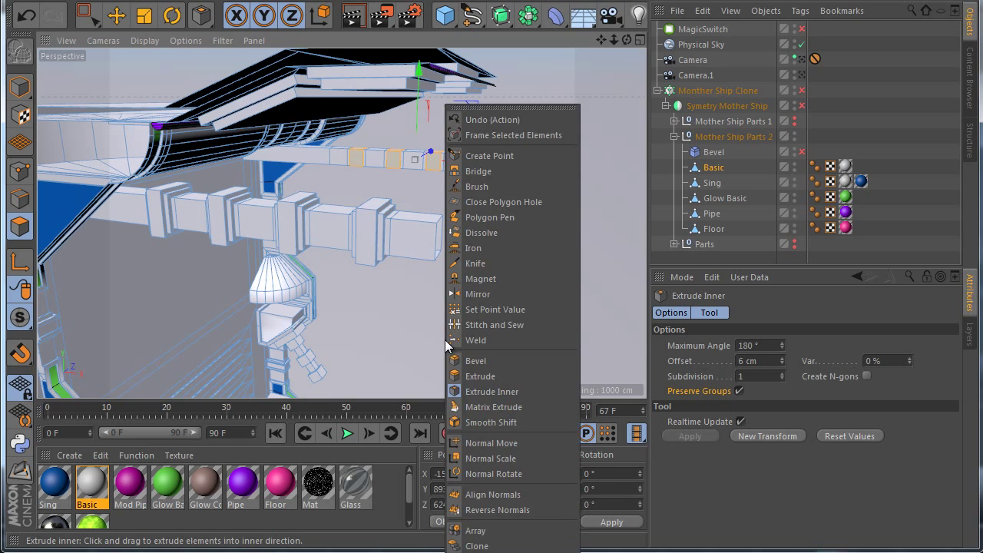
{"action": "left_click", "coordinate": [478, 376]}
{"action": "left_click_drag", "start_coordinate": [492, 340], "coordinate": [492, 338]}
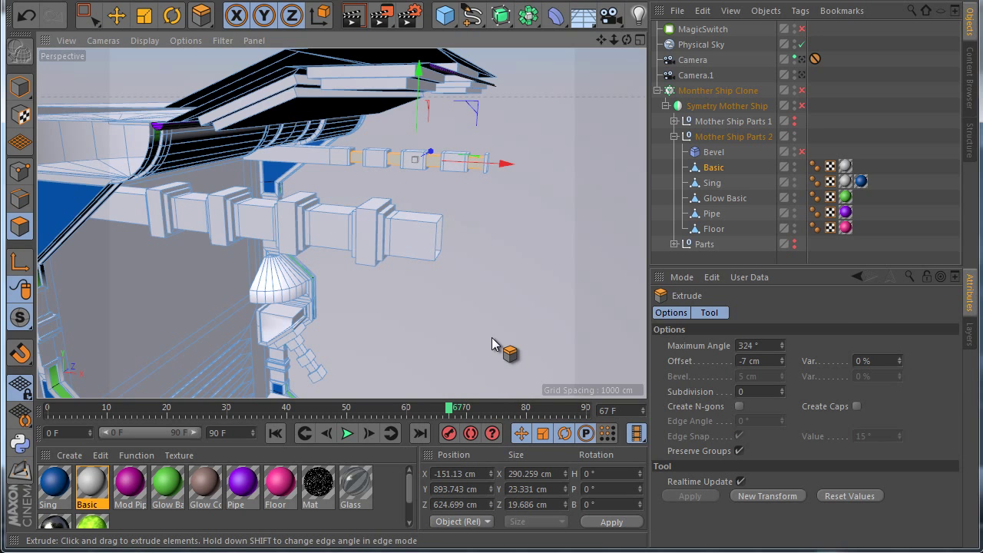
Inset the recessed bands on the farther beam by another 6 cm, extrude them -3 cm and deselect the object
{"action": "right_click", "coordinate": [493, 345]}
{"action": "left_click", "coordinate": [492, 386]}
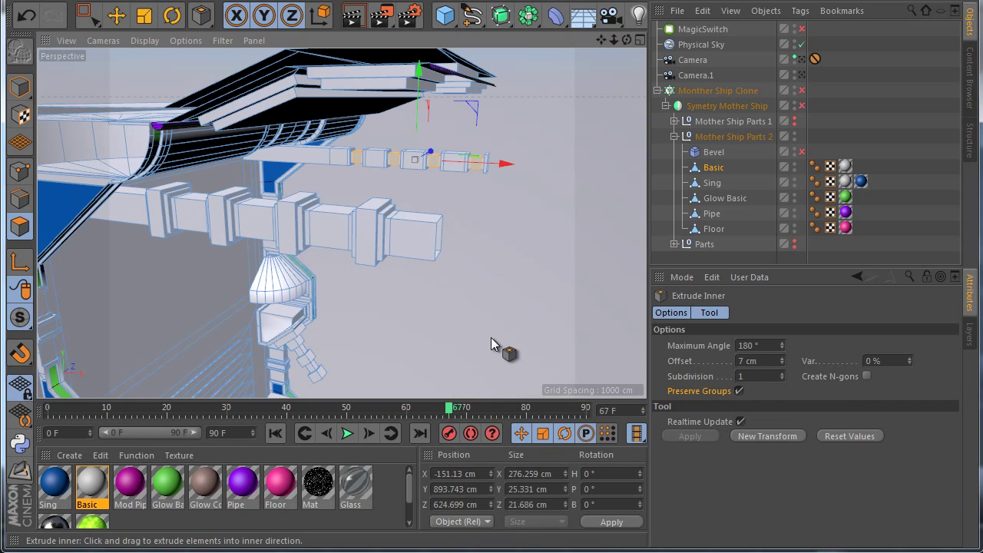
{"action": "right_click", "coordinate": [492, 338]}
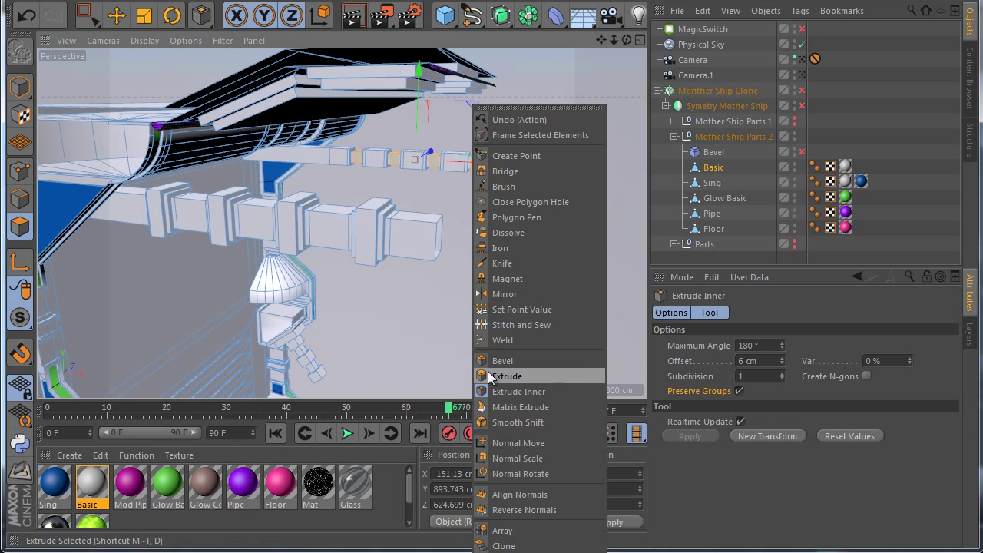
{"action": "left_click", "coordinate": [492, 376]}
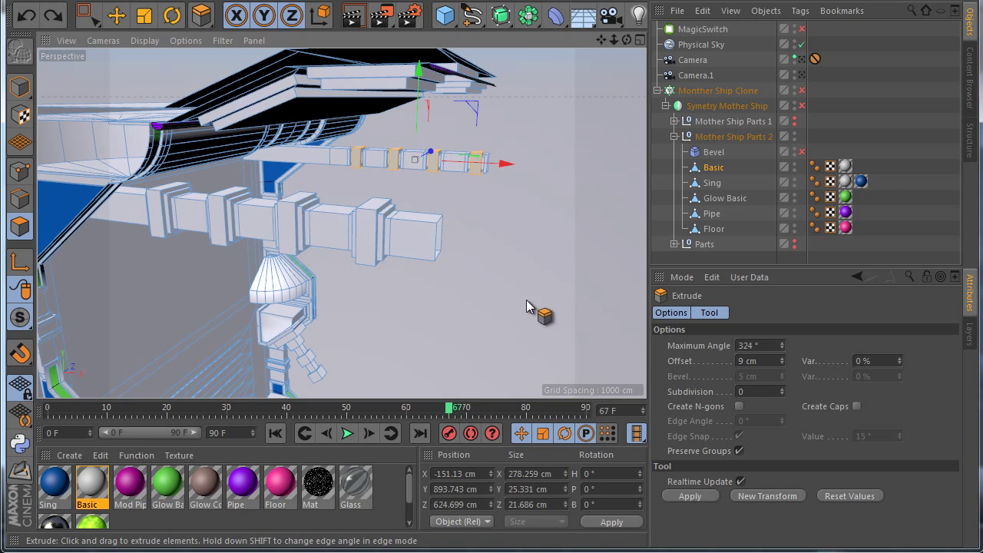
{"action": "left_click_drag", "start_coordinate": [543, 314], "coordinate": [496, 338]}
{"action": "left_click", "coordinate": [743, 77]}
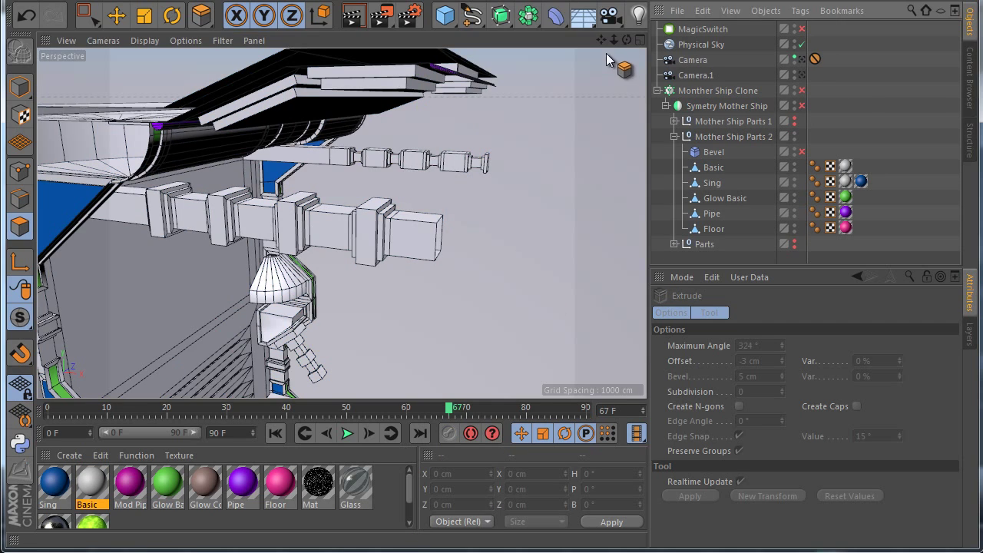
In the Basic object under Symetry Mother Ship 2, select the segmented part of the farther beam with Fill Selection and hide it
{"action": "left_click_drag", "start_coordinate": [340, 222], "coordinate": [481, 123], "text": "alt"}
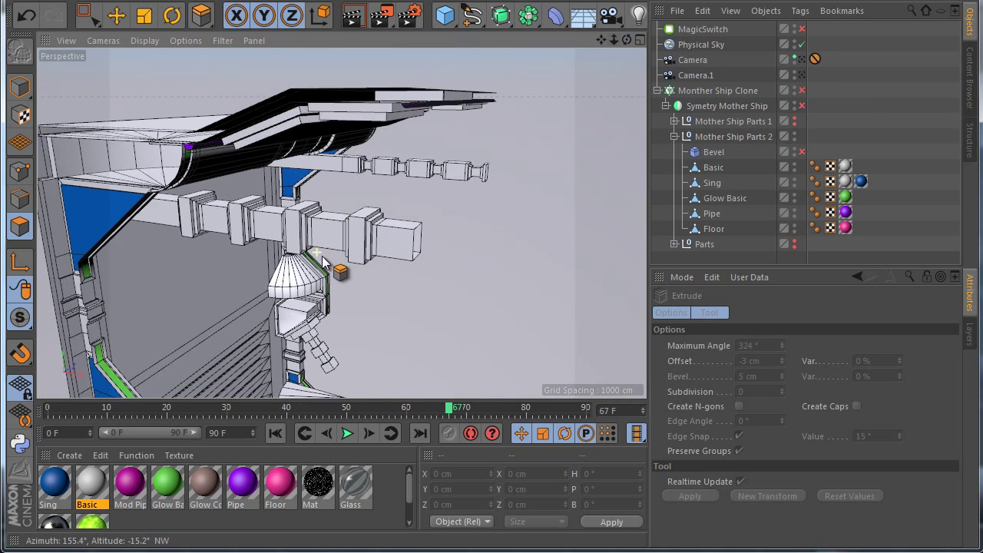
{"action": "left_click_drag", "start_coordinate": [323, 260], "coordinate": [325, 246], "text": "alt"}
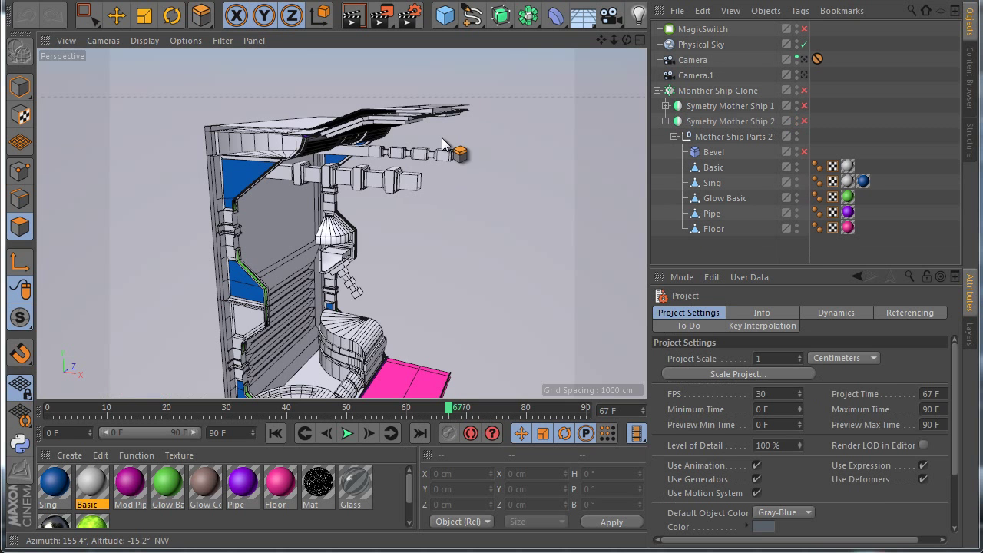
{"action": "left_click", "coordinate": [701, 169]}
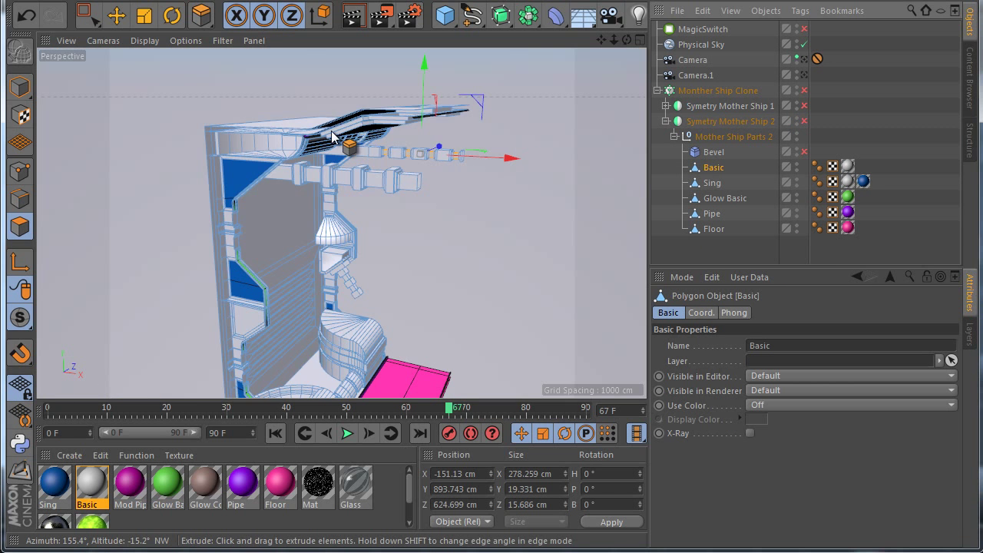
{"action": "scroll", "coordinate": [158, 76], "scroll_direction": "up", "scroll_amount": 8}
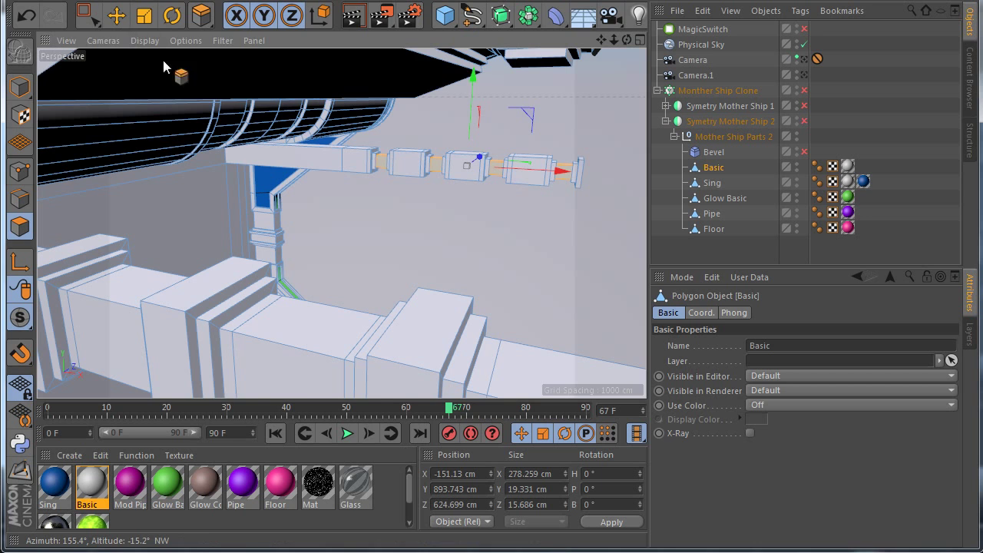
{"action": "key", "text": "u"}
{"action": "key", "text": "l"}
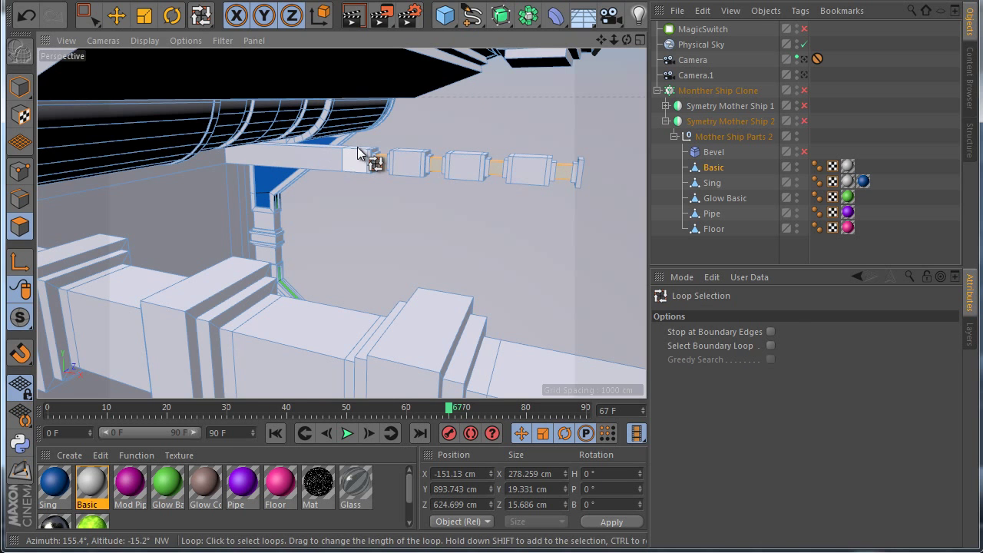
{"action": "key", "text": "u"}
{"action": "key", "text": "f"}
{"action": "left_click", "coordinate": [402, 167]}
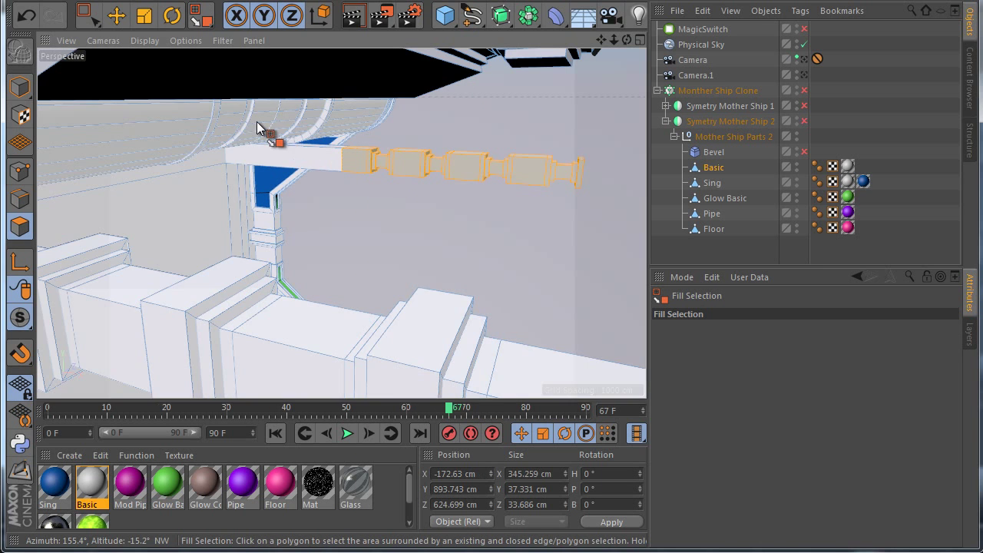
{"action": "key", "text": "u"}
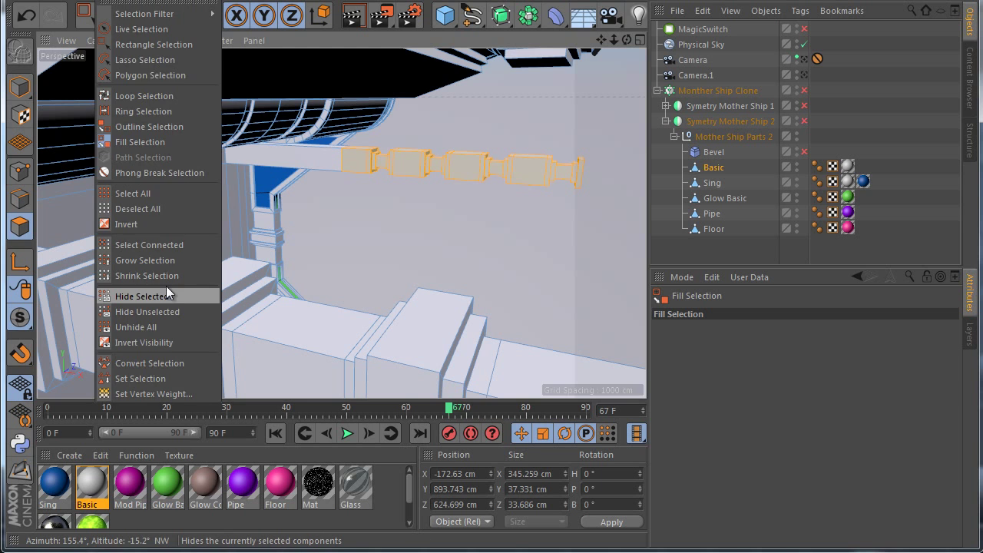
{"action": "left_click", "coordinate": [166, 289]}
Switch to the front view and re-enable the Symetry Mother Ship 2 mirroring
{"action": "scroll", "coordinate": [303, 187], "scroll_direction": "down", "scroll_amount": 5}
{"action": "middle_click", "coordinate": [304, 187]}
{"action": "middle_click", "coordinate": [266, 240]}
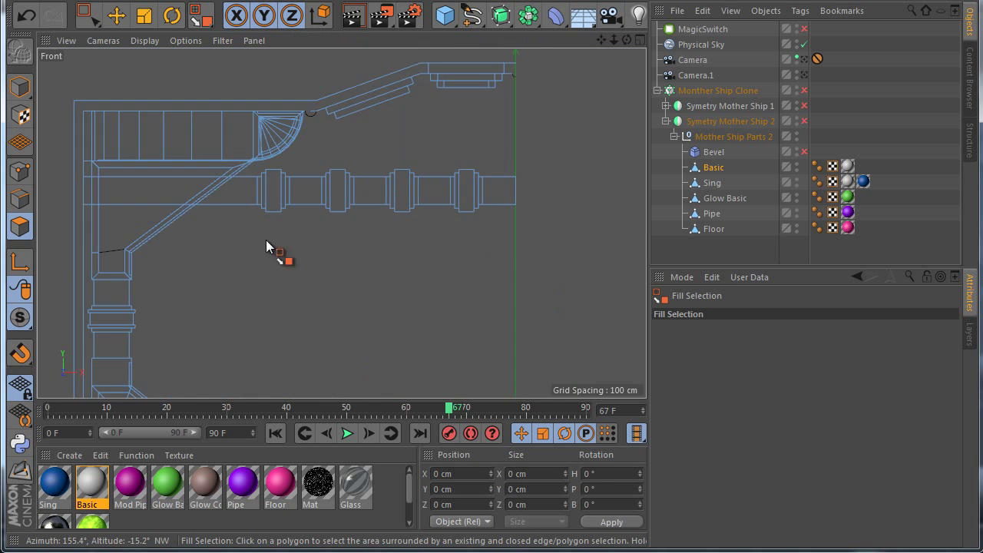
{"action": "scroll", "coordinate": [265, 239], "scroll_direction": "down", "scroll_amount": 3}
{"action": "scroll", "coordinate": [408, 182], "scroll_direction": "up", "scroll_amount": 2}
{"action": "left_click", "coordinate": [805, 121]}
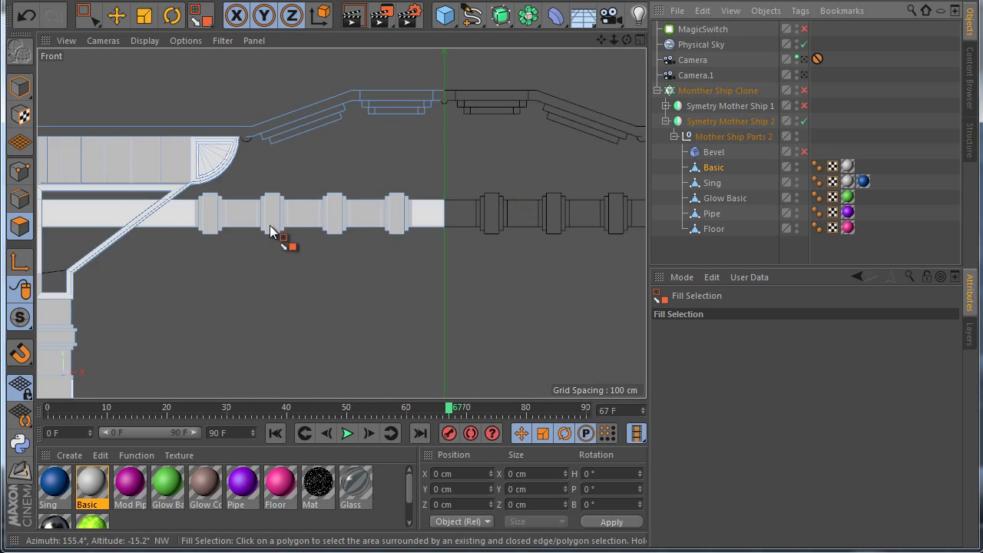
{"action": "scroll", "coordinate": [272, 230], "scroll_direction": "down", "scroll_amount": 3}
{"action": "scroll", "coordinate": [341, 226], "scroll_direction": "up", "scroll_amount": 3}
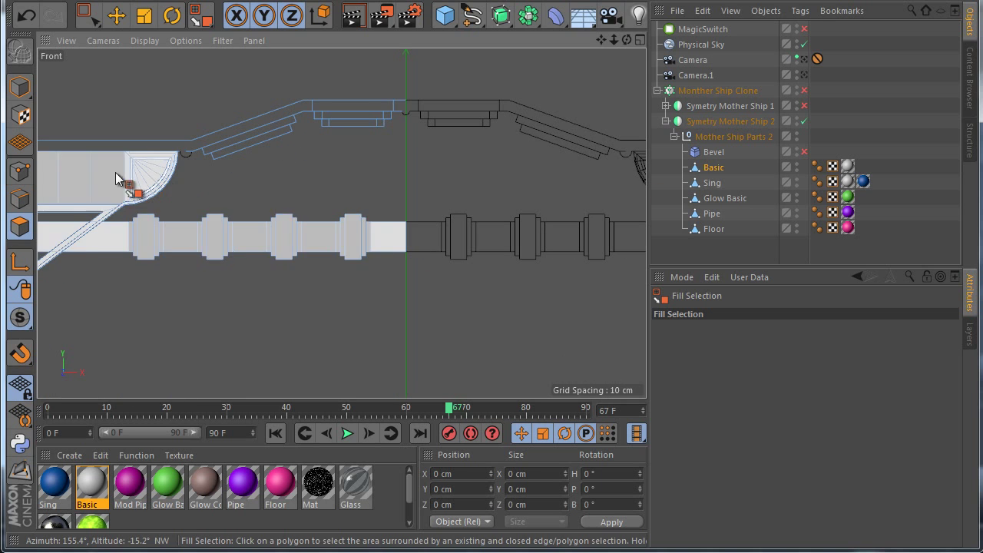
Select the points of each of the four raised bands on the nearer beam and shift them slightly along X toward the mirror axis
{"action": "left_click", "coordinate": [20, 171]}
{"action": "left_click", "coordinate": [89, 16]}
{"action": "left_click_drag", "start_coordinate": [316, 185], "coordinate": [363, 252]}
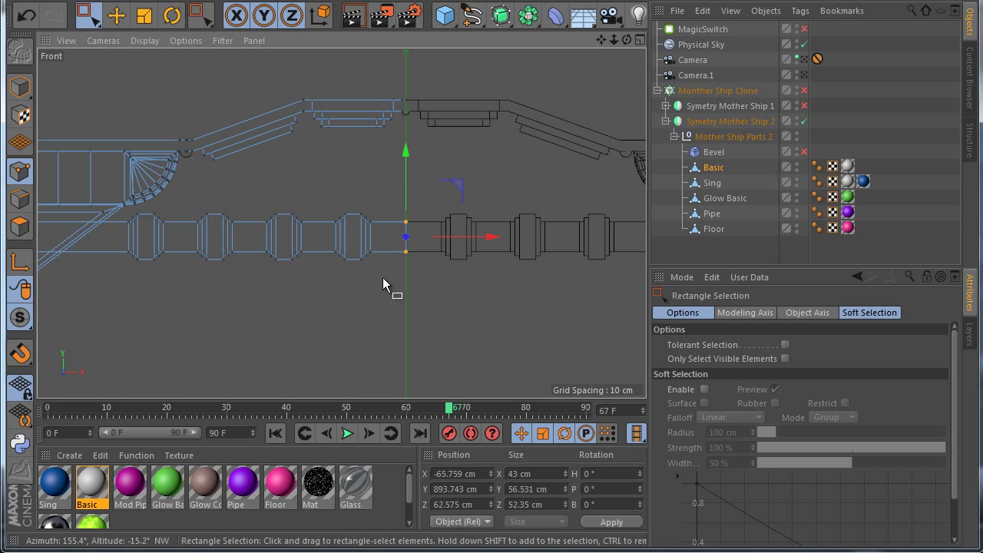
{"action": "left_click_drag", "start_coordinate": [421, 239], "coordinate": [432, 240]}
{"action": "left_click_drag", "start_coordinate": [256, 197], "coordinate": [322, 272]}
{"action": "left_click_drag", "start_coordinate": [355, 238], "coordinate": [366, 237]}
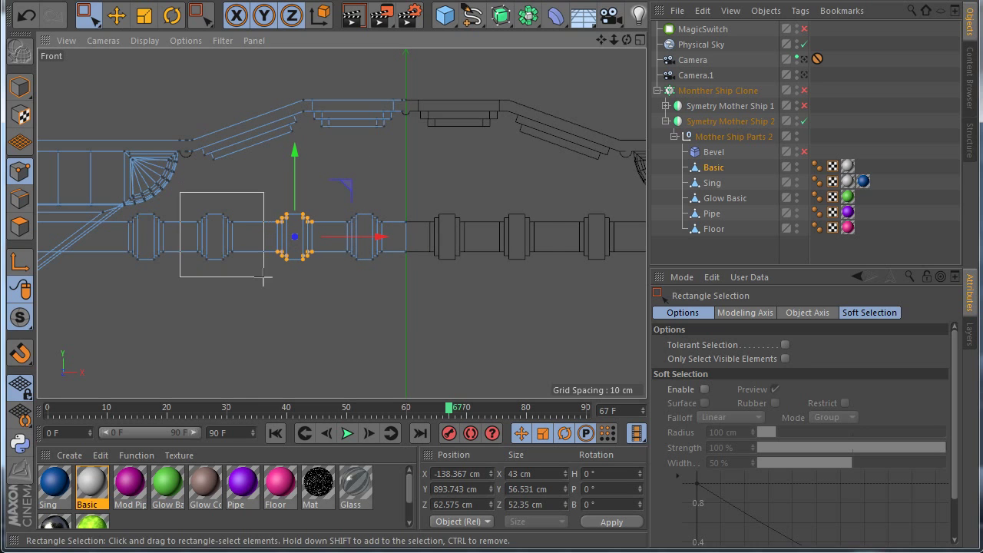
{"action": "left_click_drag", "start_coordinate": [264, 277], "coordinate": [264, 277]}
{"action": "left_click_drag", "start_coordinate": [285, 237], "coordinate": [294, 240]}
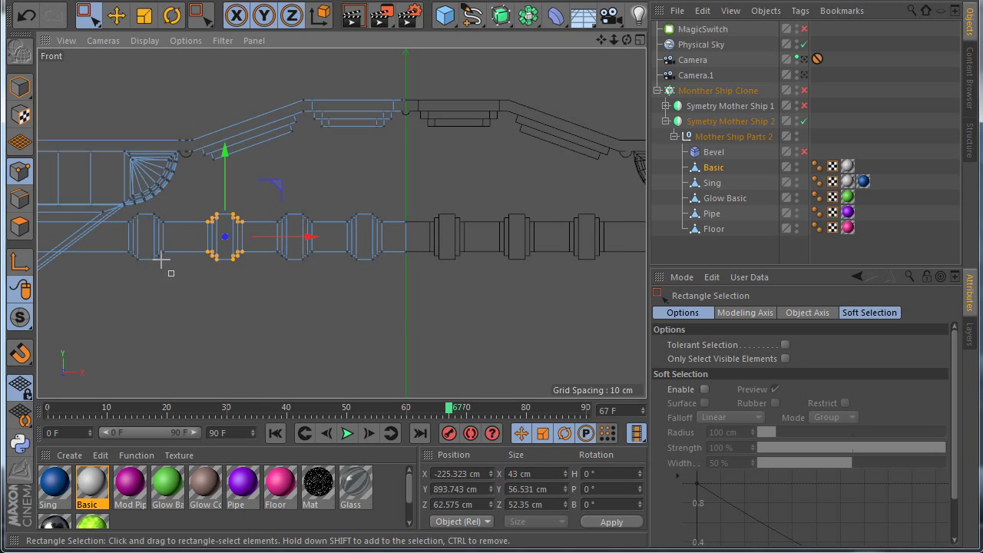
{"action": "left_click_drag", "start_coordinate": [174, 276], "coordinate": [175, 276]}
{"action": "left_click_drag", "start_coordinate": [220, 236], "coordinate": [229, 236]}
Raise the nearer beam's centre end with its first band, the second band, and the third band to Y about 940 cm, bending the beam
{"action": "left_click_drag", "start_coordinate": [335, 200], "coordinate": [335, 200]}
{"action": "scroll", "coordinate": [369, 277], "scroll_direction": "down", "scroll_amount": 1}
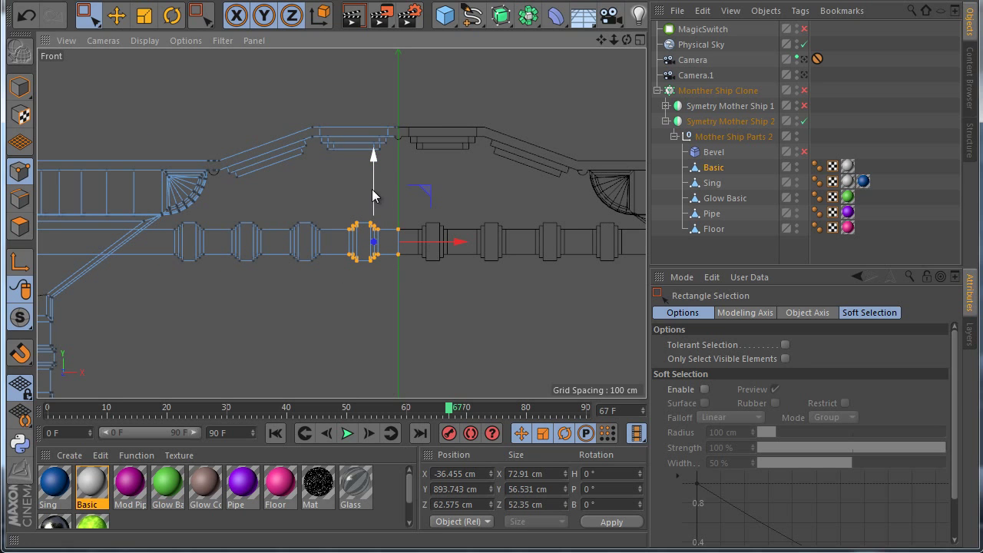
{"action": "left_click_drag", "start_coordinate": [372, 189], "coordinate": [375, 166]}
{"action": "left_click_drag", "start_coordinate": [282, 197], "coordinate": [351, 281]}
{"action": "left_click_drag", "start_coordinate": [303, 186], "coordinate": [304, 140]}
{"action": "left_click_drag", "start_coordinate": [222, 214], "coordinate": [272, 273]}
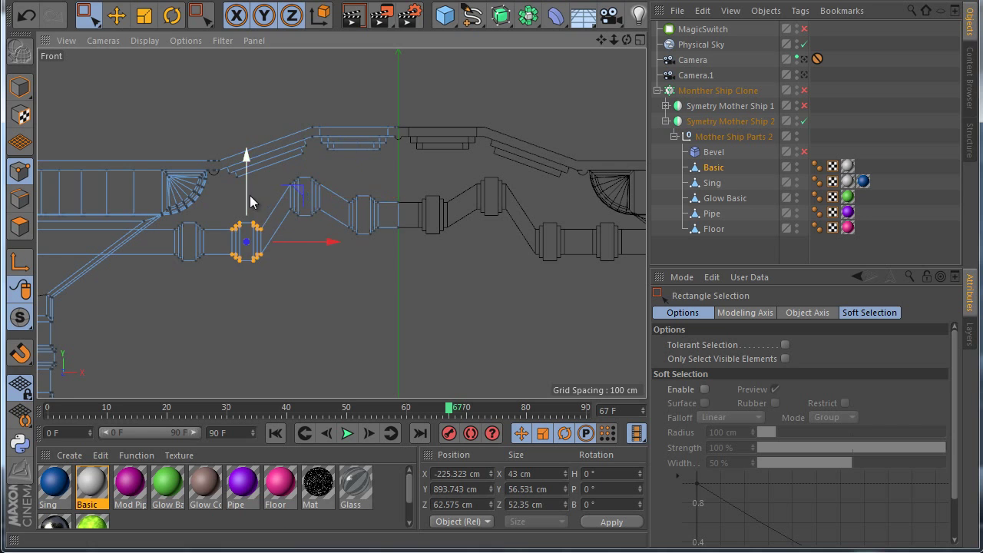
{"action": "left_click_drag", "start_coordinate": [250, 195], "coordinate": [250, 141]}
Raise the centre end of the nearer beam together with its innermost band further, to Y about 935 cm
{"action": "scroll", "coordinate": [272, 212], "scroll_direction": "down", "scroll_amount": 2}
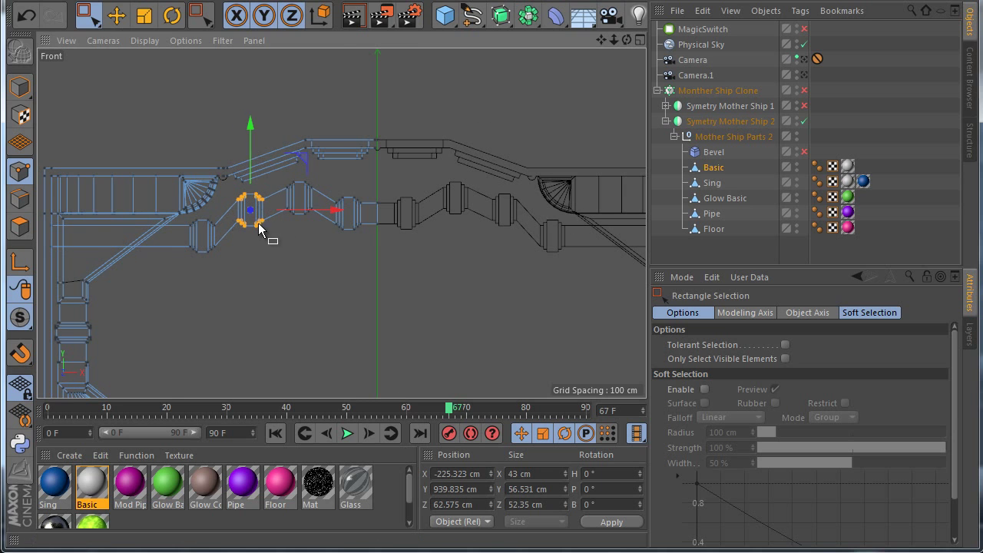
{"action": "scroll", "coordinate": [269, 239], "scroll_direction": "down", "scroll_amount": 1}
{"action": "scroll", "coordinate": [313, 260], "scroll_direction": "down", "scroll_amount": 1}
{"action": "left_click_drag", "start_coordinate": [404, 266], "coordinate": [311, 196]}
{"action": "scroll", "coordinate": [322, 176], "scroll_direction": "up", "scroll_amount": 1}
{"action": "left_click_drag", "start_coordinate": [313, 162], "coordinate": [315, 160]}
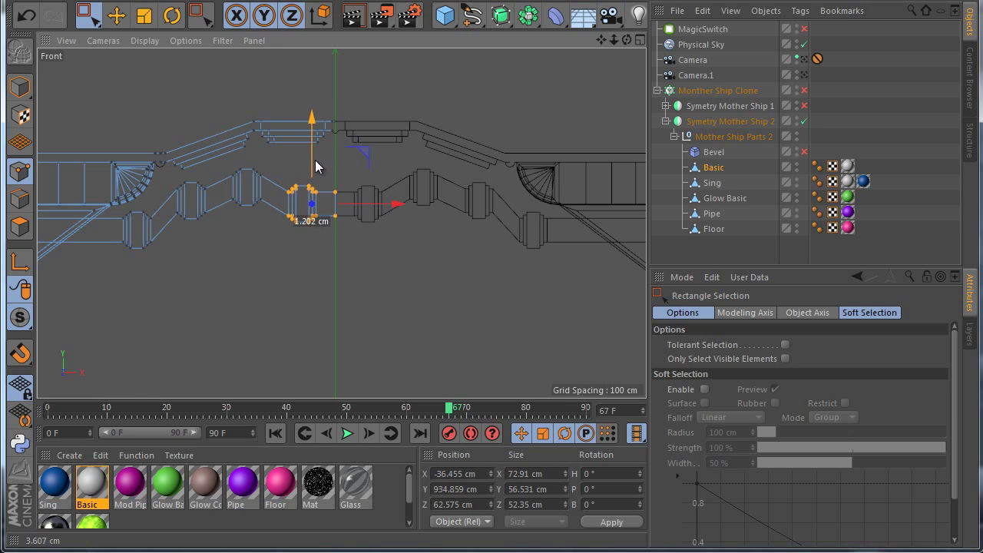
{"action": "scroll", "coordinate": [315, 160], "scroll_direction": "down", "scroll_amount": 2}
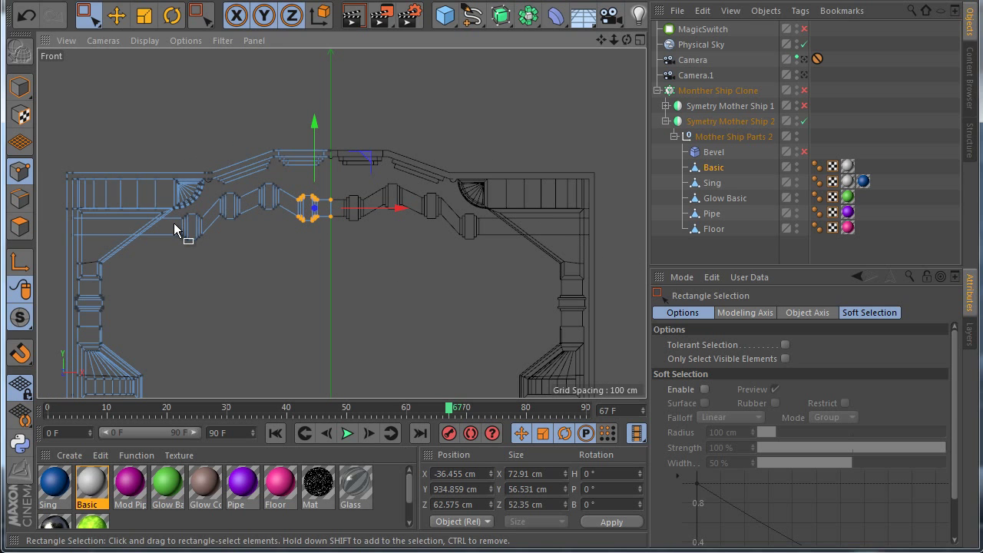
Return to the perspective view in polygon mode and unhide all polygons of the Basic object
{"action": "middle_click", "coordinate": [336, 200]}
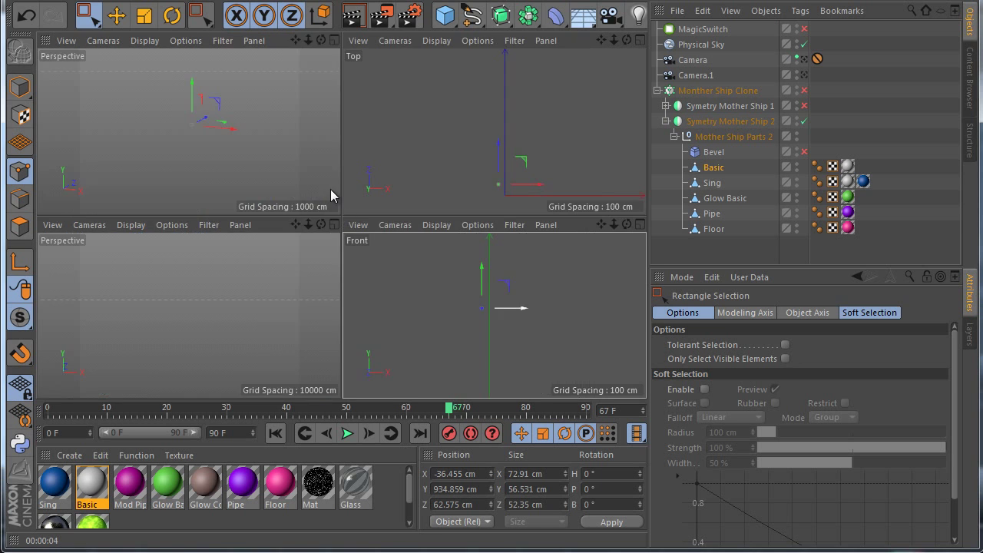
{"action": "middle_click", "coordinate": [330, 189]}
{"action": "left_click", "coordinate": [20, 226]}
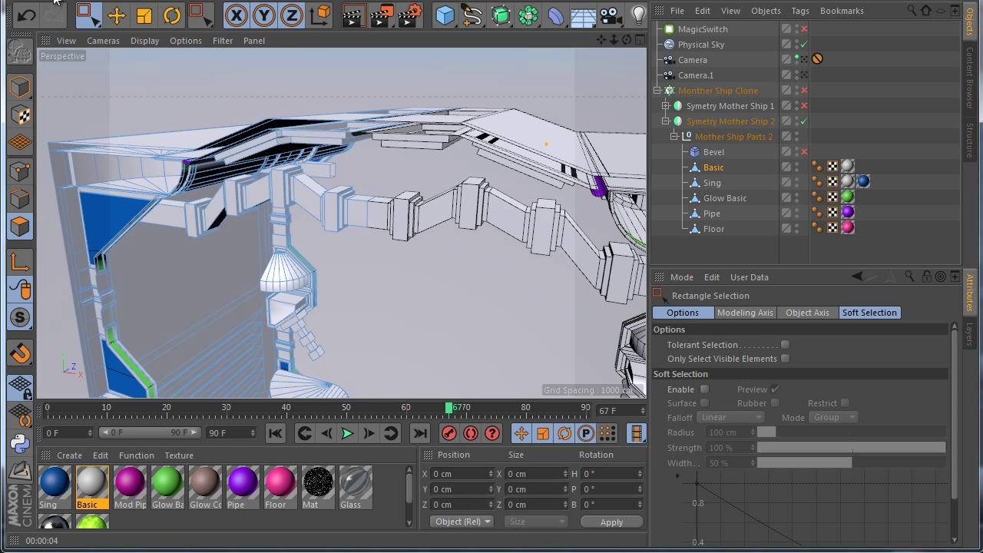
{"action": "left_click", "coordinate": [116, 15]}
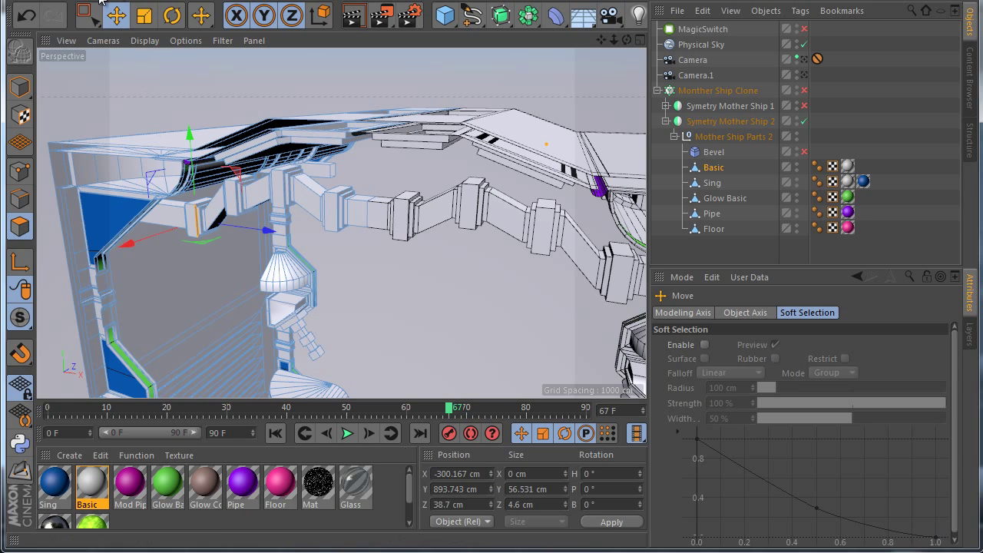
{"action": "left_click", "coordinate": [100, 1]}
{"action": "left_click", "coordinate": [178, 314]}
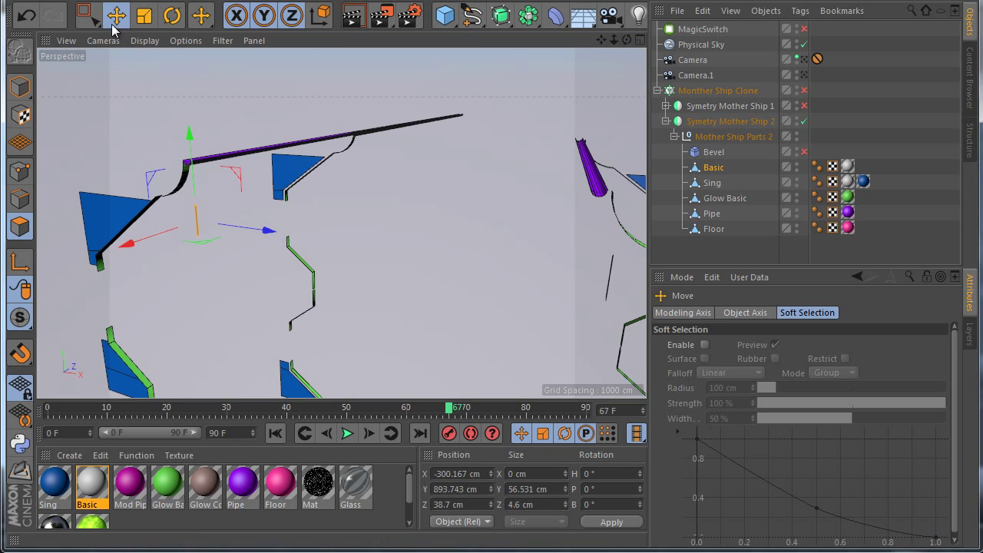
{"action": "left_click", "coordinate": [104, 1]}
{"action": "left_click", "coordinate": [140, 325]}
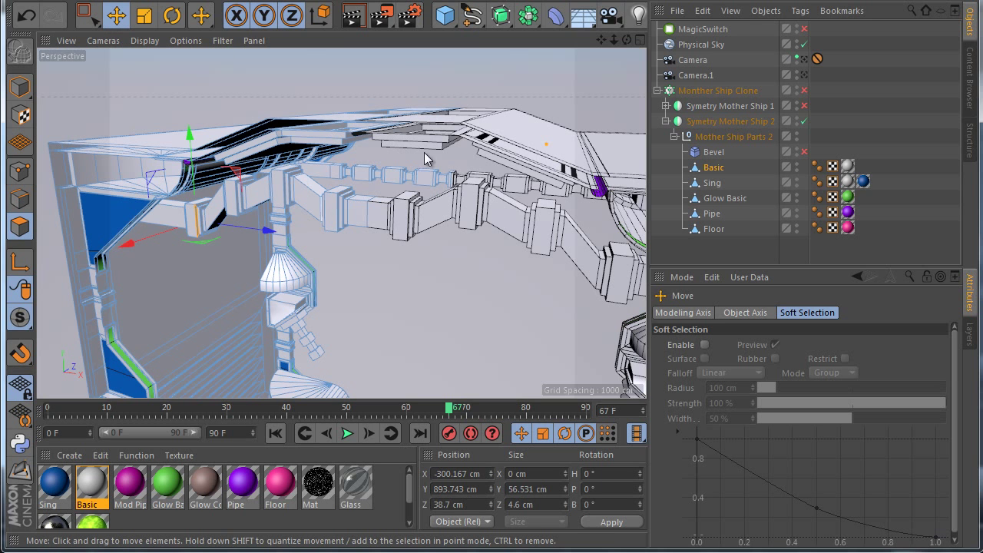
Loop-select the straight wall-end section of the nearer beam, fill-select its bent segmented part and hide that part
{"action": "scroll", "coordinate": [219, 197], "scroll_direction": "up", "scroll_amount": 3}
{"action": "scroll", "coordinate": [257, 229], "scroll_direction": "down", "scroll_amount": 2}
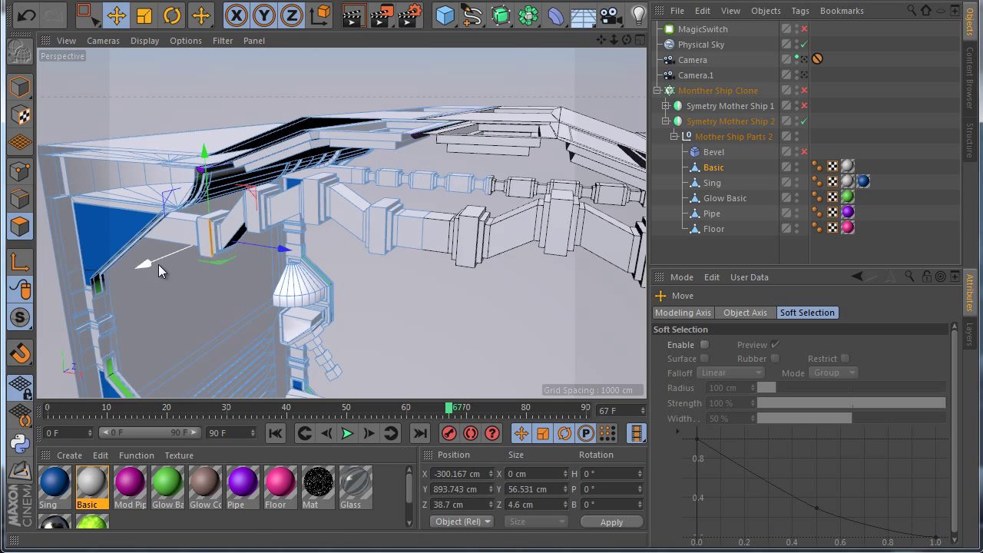
{"action": "scroll", "coordinate": [160, 268], "scroll_direction": "up", "scroll_amount": 1}
{"action": "key", "text": "u"}
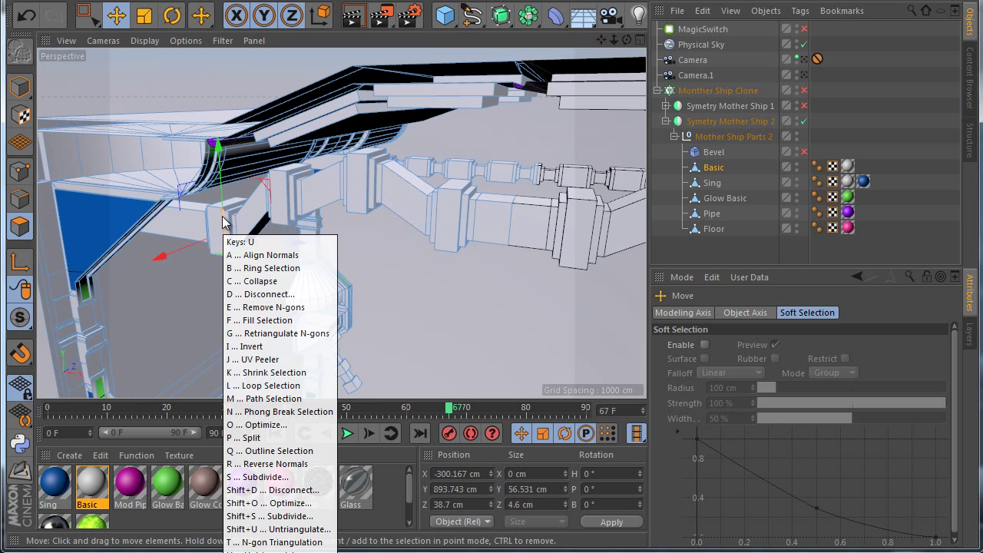
{"action": "key", "text": "l"}
{"action": "left_click", "coordinate": [212, 214]}
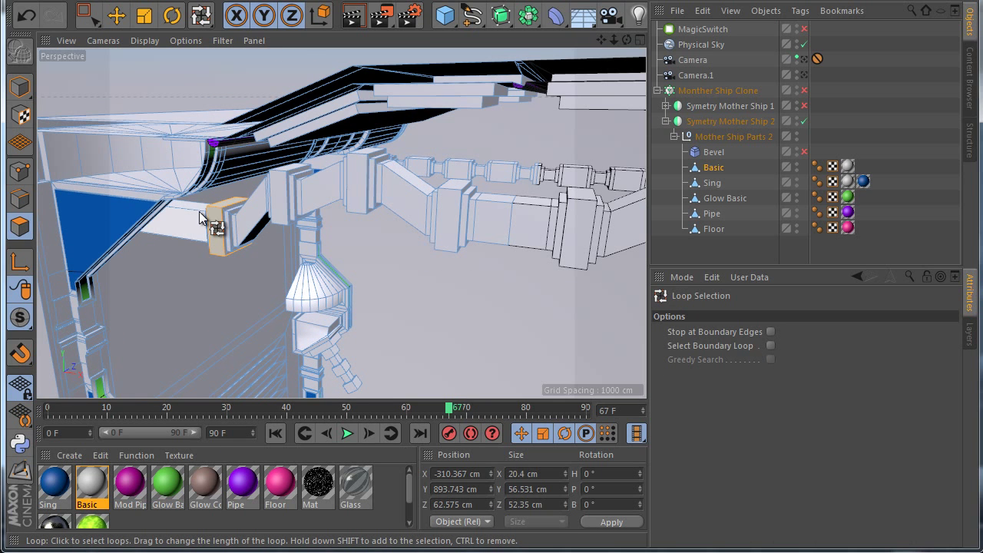
{"action": "left_click", "coordinate": [204, 212]}
{"action": "key", "text": "u"}
{"action": "key", "text": "f"}
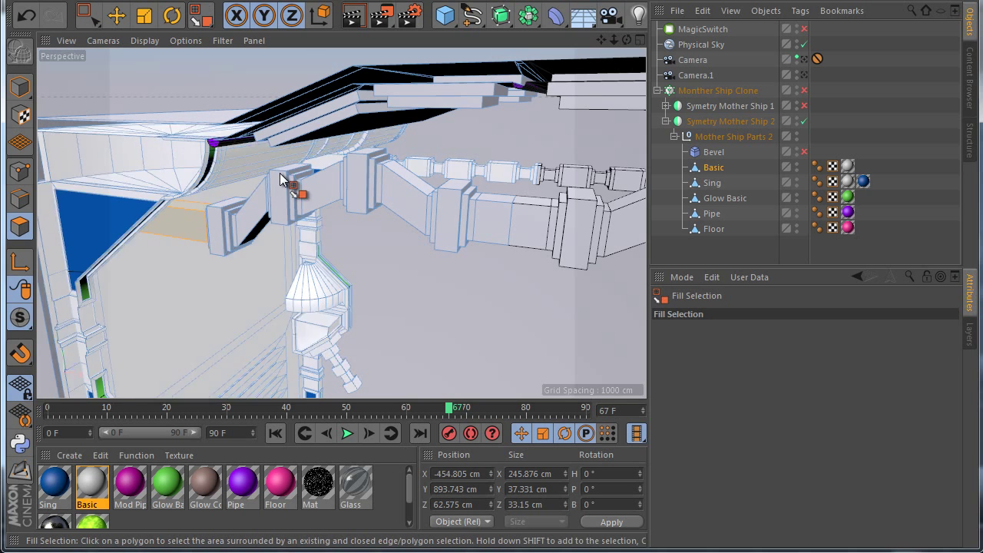
{"action": "left_click", "coordinate": [296, 191]}
{"action": "left_click", "coordinate": [123, 2]}
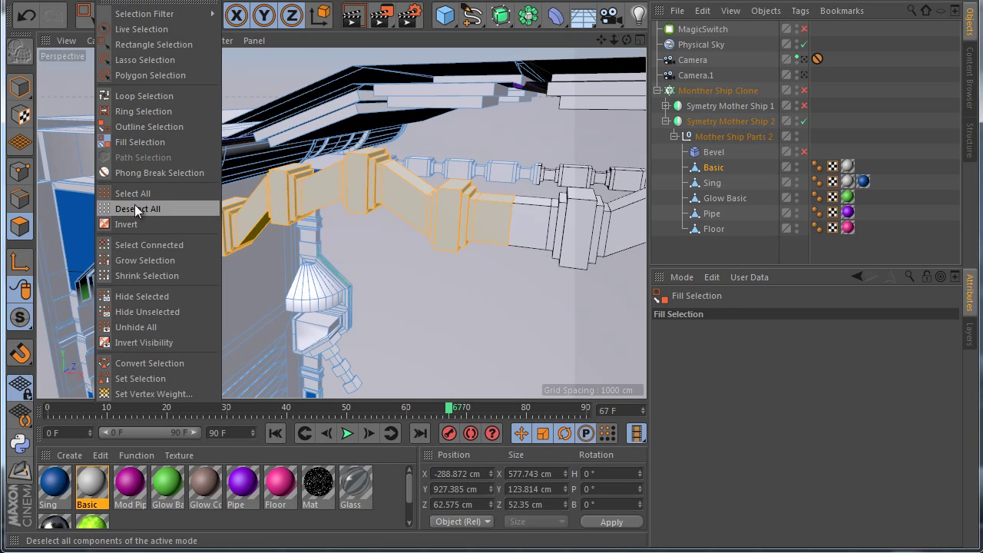
{"action": "left_click", "coordinate": [150, 296]}
In the front view, select the points of the farther beam's innermost block and centre end and lower them to Y about 864 cm
{"action": "middle_click", "coordinate": [397, 264]}
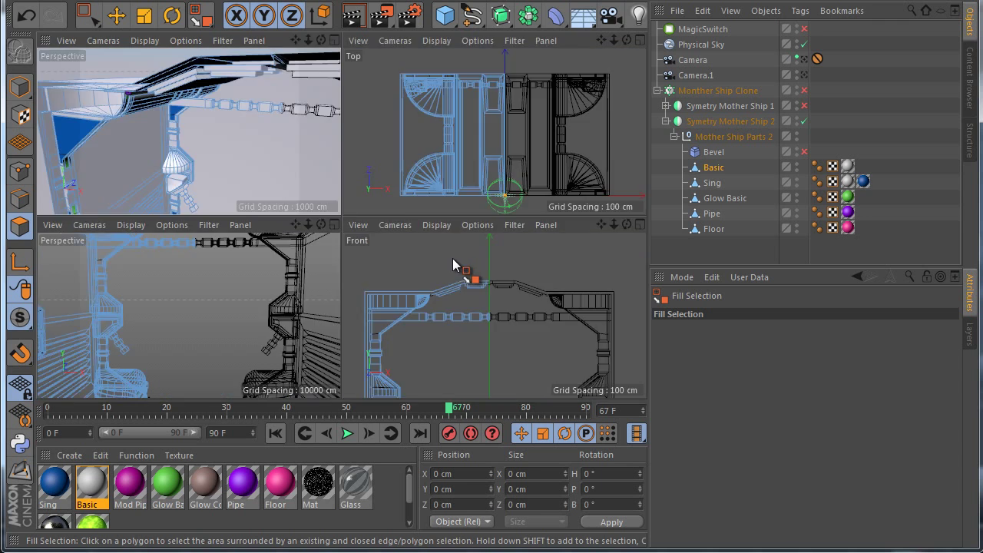
{"action": "middle_click", "coordinate": [468, 268]}
{"action": "scroll", "coordinate": [369, 235], "scroll_direction": "up", "scroll_amount": 3}
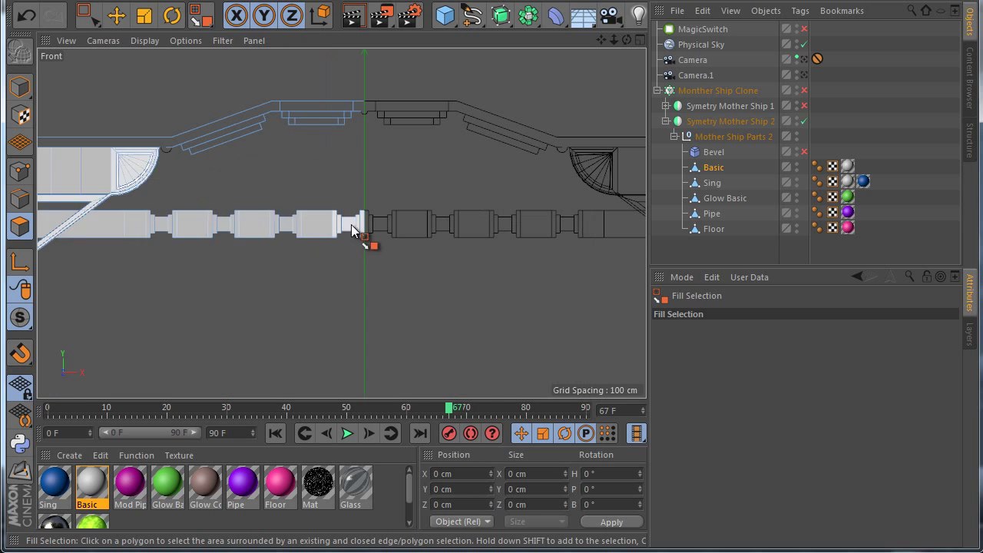
{"action": "left_click", "coordinate": [26, 171]}
{"action": "left_click", "coordinate": [90, 15]}
{"action": "scroll", "coordinate": [313, 218], "scroll_direction": "up", "scroll_amount": 1}
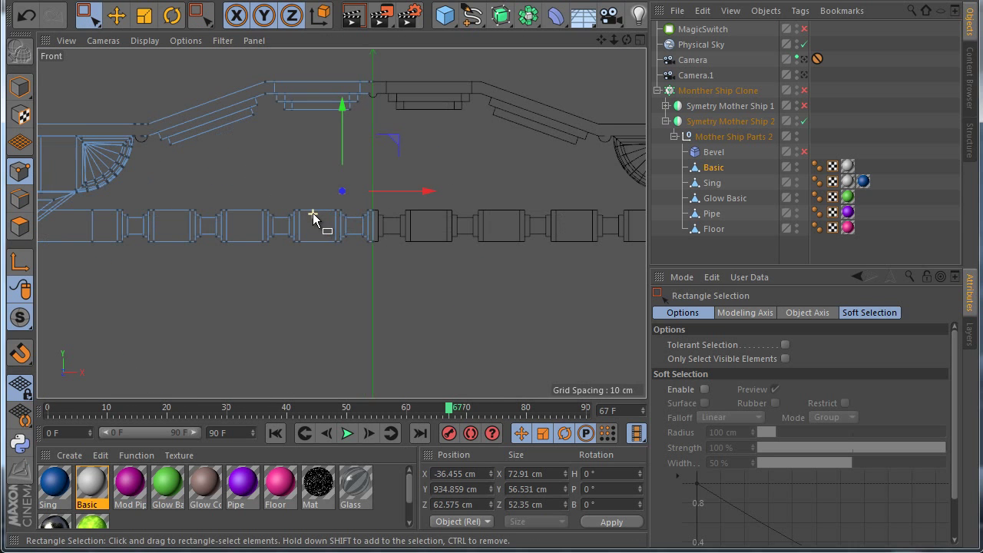
{"action": "left_click_drag", "start_coordinate": [424, 260], "coordinate": [423, 260]}
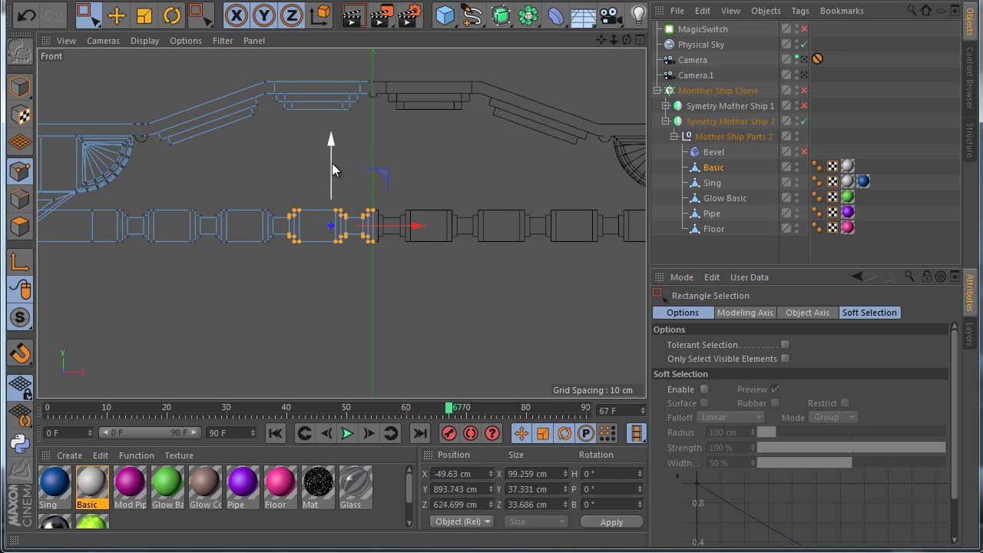
{"action": "left_click_drag", "start_coordinate": [332, 162], "coordinate": [331, 188]}
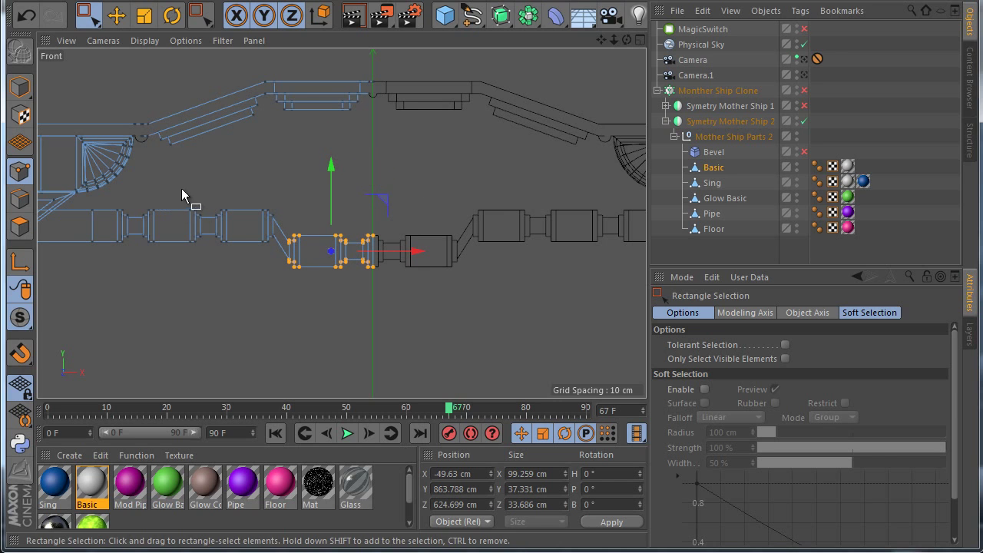
Raise the farther beam's second block from the centre about 19 cm and its third block about 35 cm
{"action": "left_click_drag", "start_coordinate": [217, 195], "coordinate": [284, 249]}
{"action": "left_click_drag", "start_coordinate": [247, 167], "coordinate": [247, 152]}
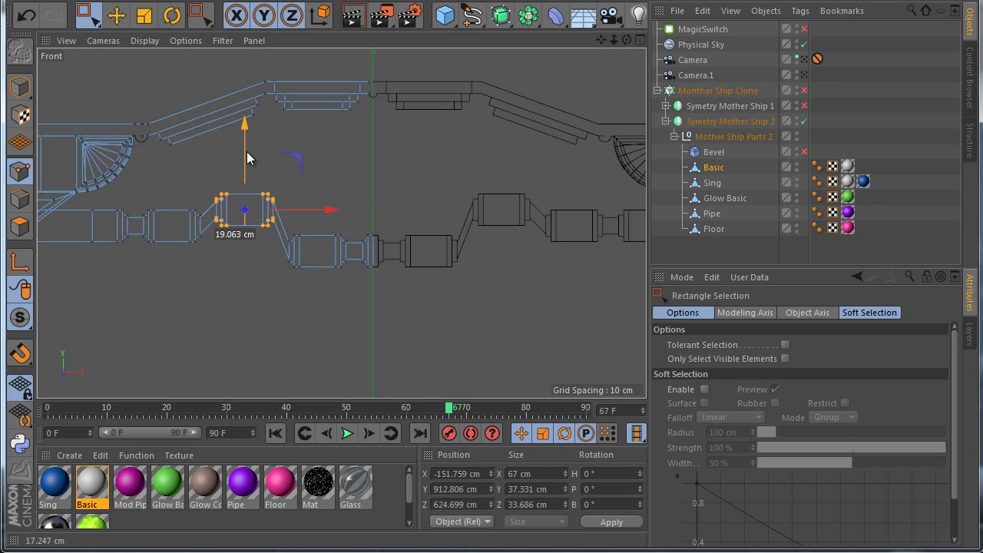
{"action": "left_click_drag", "start_coordinate": [132, 182], "coordinate": [217, 267]}
{"action": "left_click_drag", "start_coordinate": [179, 169], "coordinate": [176, 139]}
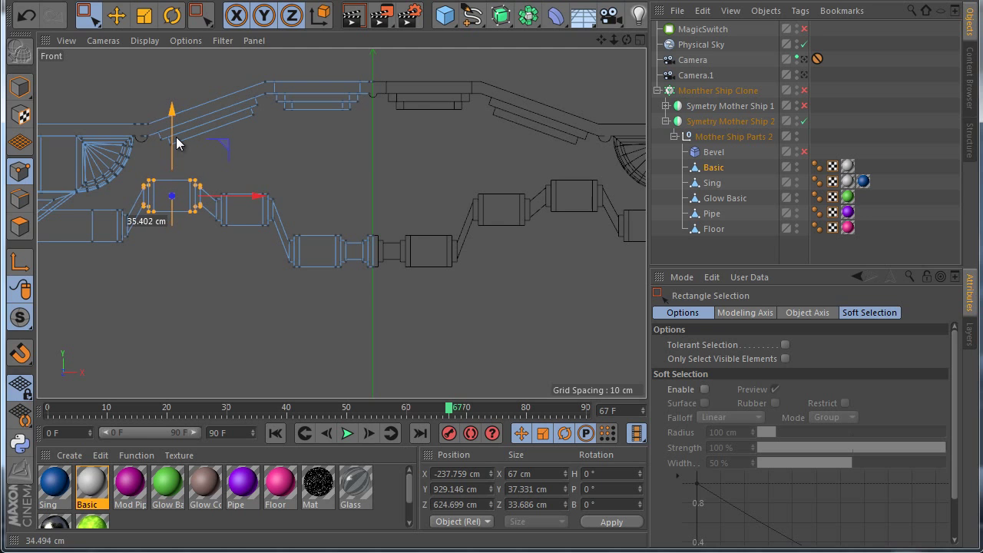
{"action": "scroll", "coordinate": [233, 192], "scroll_direction": "down", "scroll_amount": 3}
Unhide all polygons of the Basic object and deselect the object to show both bent beams
{"action": "left_click", "coordinate": [838, 144]}
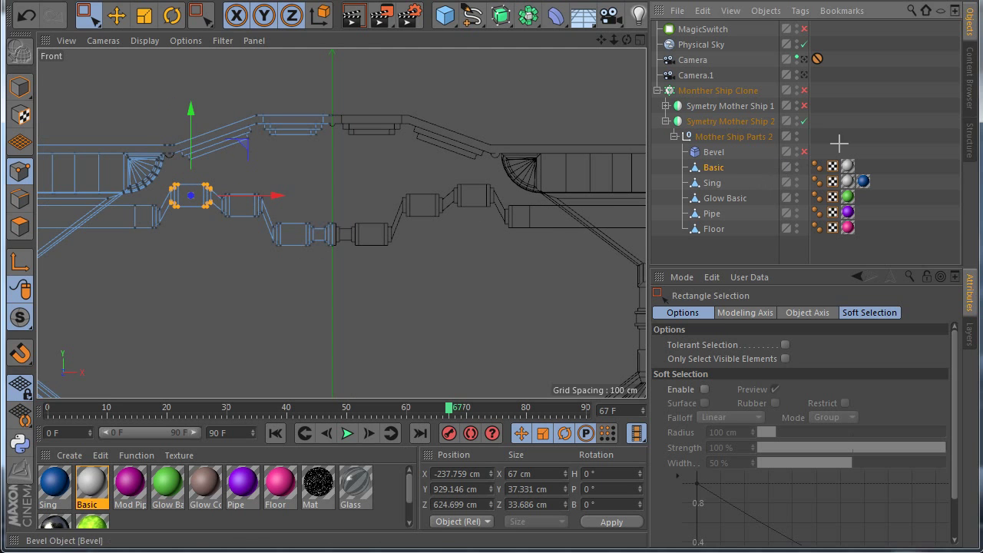
{"action": "left_click", "coordinate": [714, 168]}
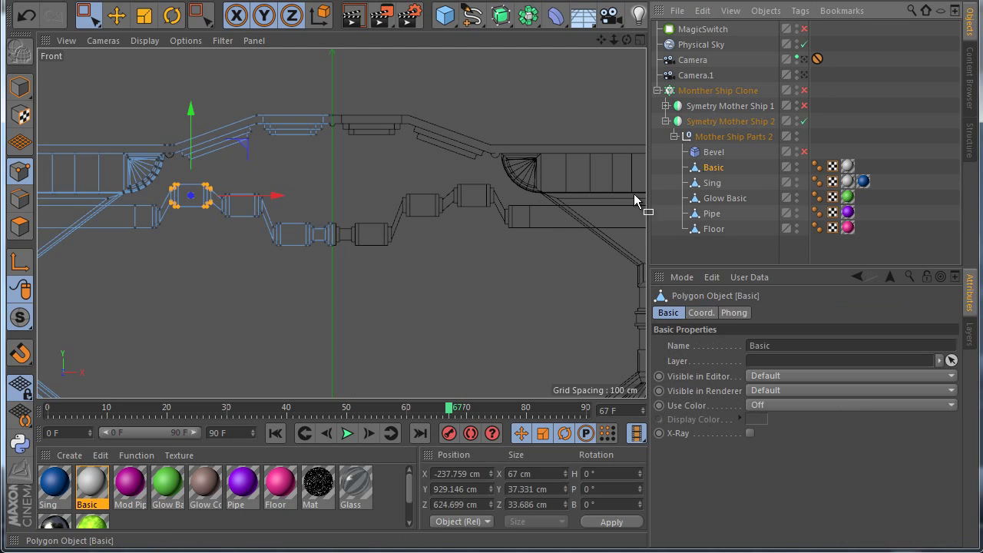
{"action": "left_click", "coordinate": [120, 22]}
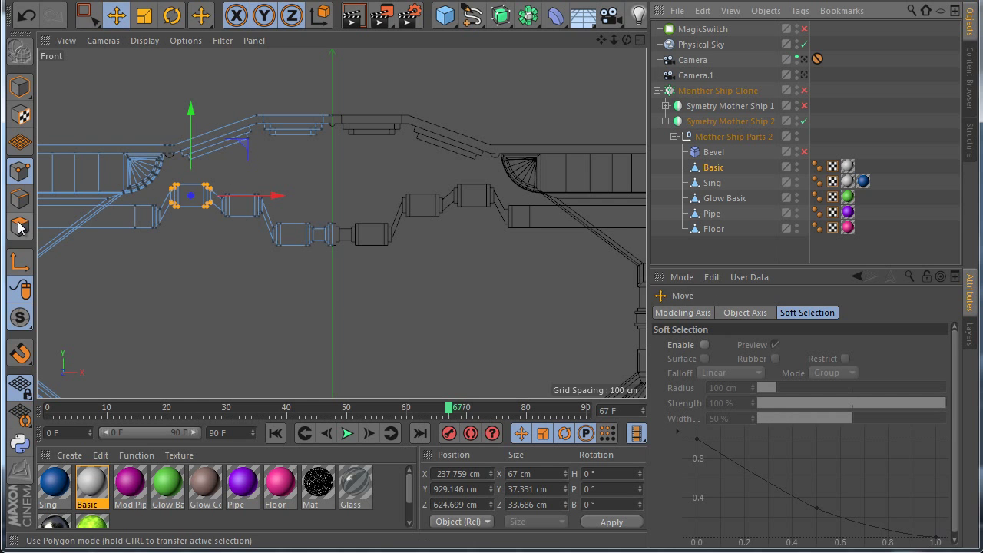
{"action": "left_click", "coordinate": [20, 227]}
{"action": "left_click", "coordinate": [107, 0]}
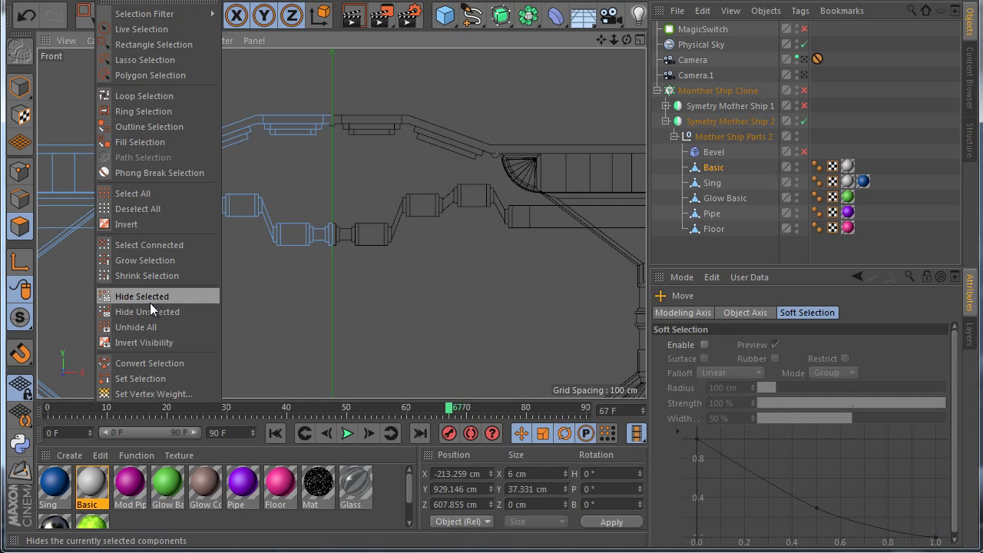
{"action": "left_click", "coordinate": [150, 323]}
{"action": "left_click", "coordinate": [734, 250]}
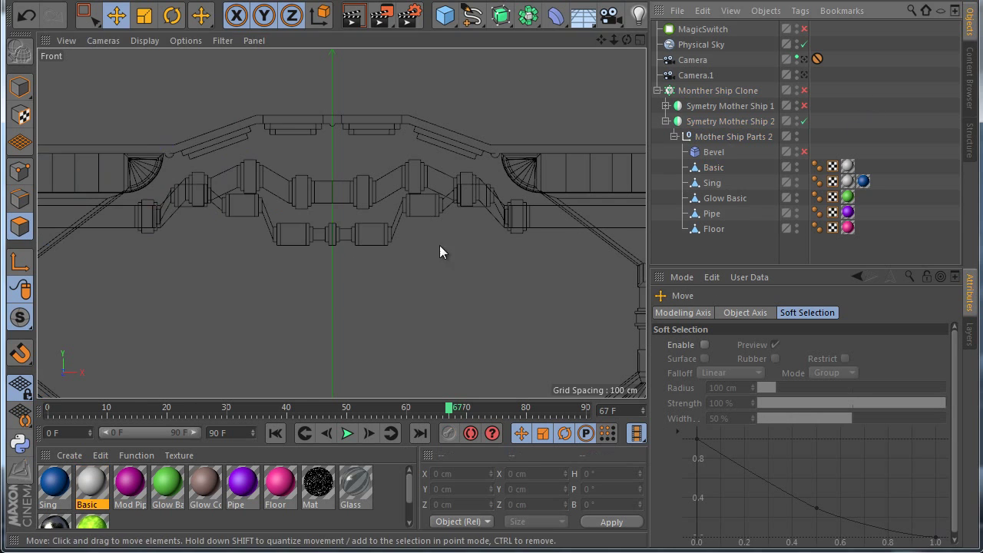
{"action": "scroll", "coordinate": [323, 224], "scroll_direction": "up", "scroll_amount": 2}
{"action": "scroll", "coordinate": [334, 246], "scroll_direction": "up", "scroll_amount": 3}
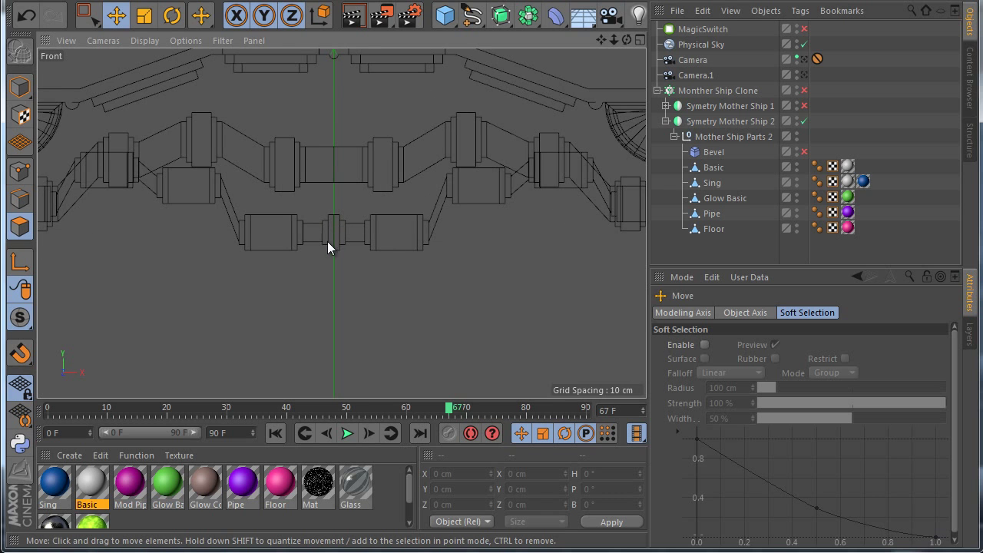
{"action": "scroll", "coordinate": [328, 241], "scroll_direction": "down", "scroll_amount": 1}
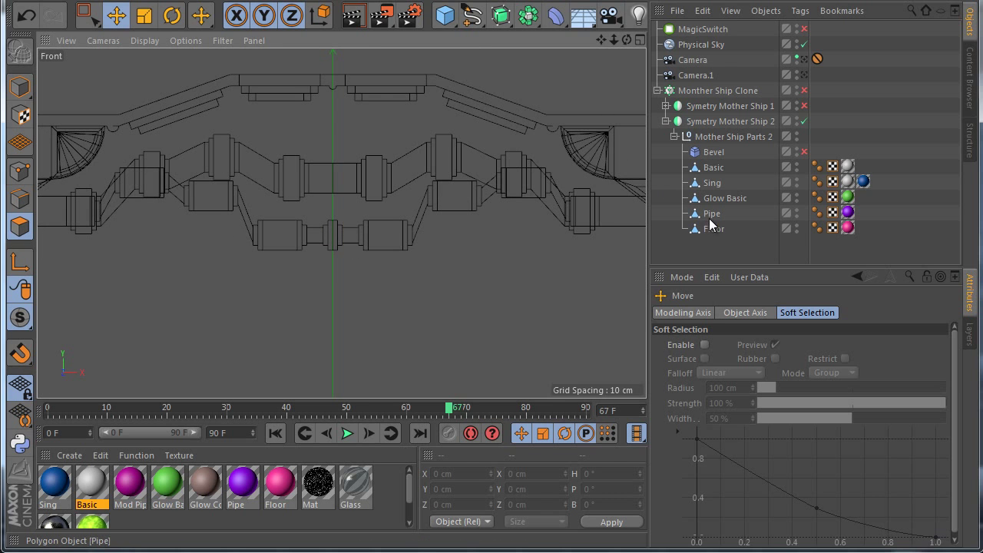
Select the points at the outer end of the farther beam's innermost block and move them inward to X about -68 cm
{"action": "left_click", "coordinate": [707, 169]}
{"action": "scroll", "coordinate": [314, 235], "scroll_direction": "up", "scroll_amount": 2}
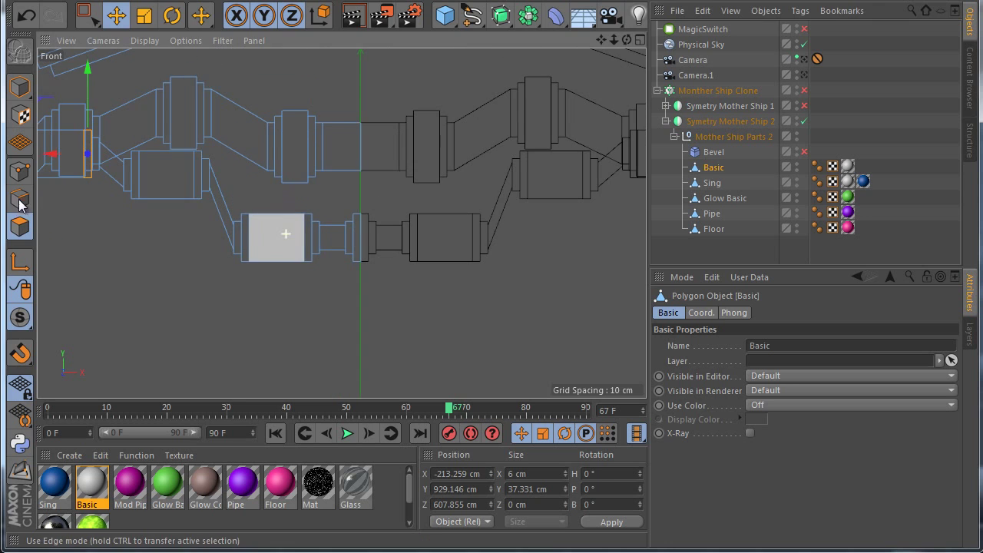
{"action": "left_click", "coordinate": [20, 171]}
{"action": "left_click", "coordinate": [89, 26]}
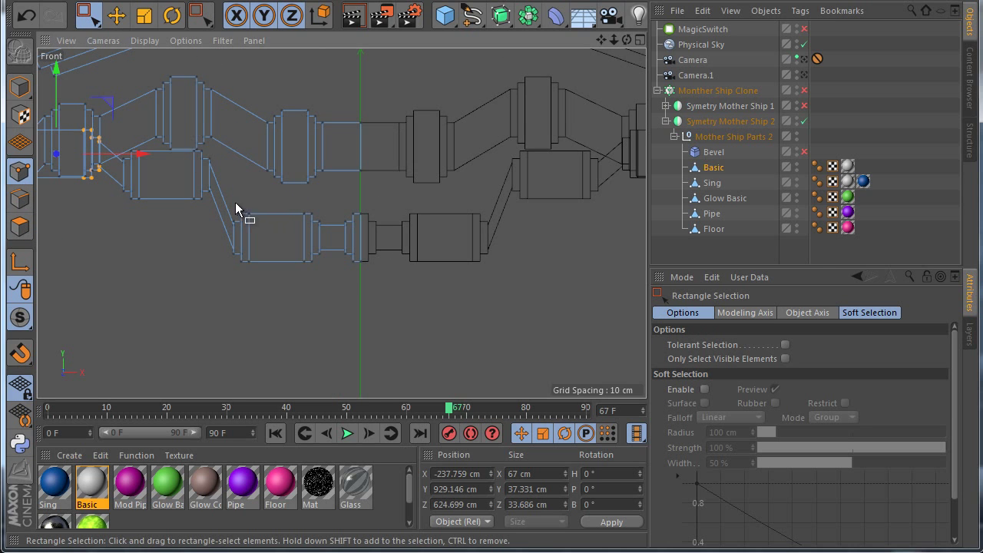
{"action": "left_click_drag", "start_coordinate": [317, 289], "coordinate": [323, 290]}
{"action": "left_click_drag", "start_coordinate": [339, 240], "coordinate": [351, 241]}
{"action": "left_click_drag", "start_coordinate": [231, 199], "coordinate": [328, 242]}
{"action": "scroll", "coordinate": [242, 234], "scroll_direction": "down", "scroll_amount": 2}
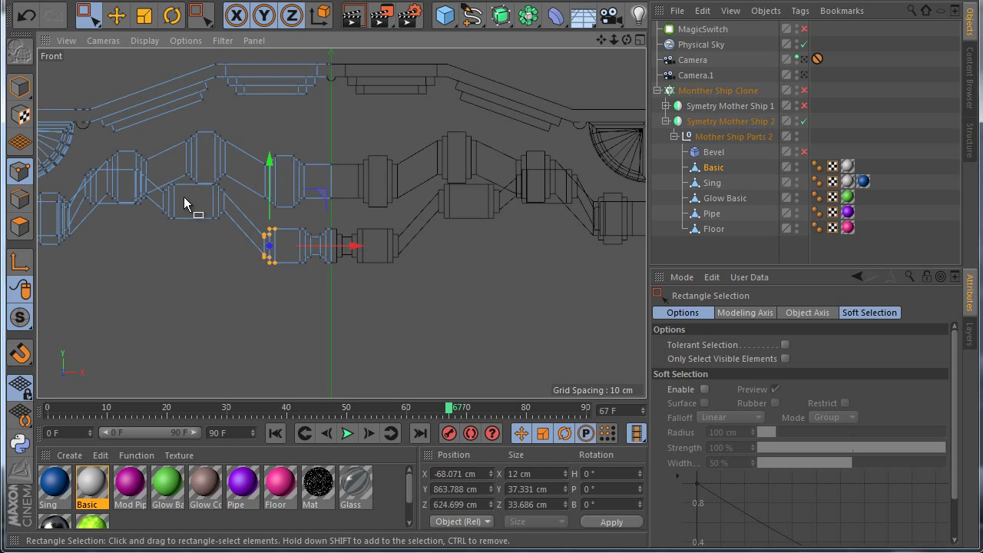
Select all points of the farther beam's second block from the centre and move them to X about -139 cm, Y about 895 cm
{"action": "scroll", "coordinate": [188, 192], "scroll_direction": "up", "scroll_amount": 5}
{"action": "scroll", "coordinate": [219, 184], "scroll_direction": "up", "scroll_amount": 2}
{"action": "left_click_drag", "start_coordinate": [322, 331], "coordinate": [84, 167]}
{"action": "scroll", "coordinate": [257, 246], "scroll_direction": "down", "scroll_amount": 2}
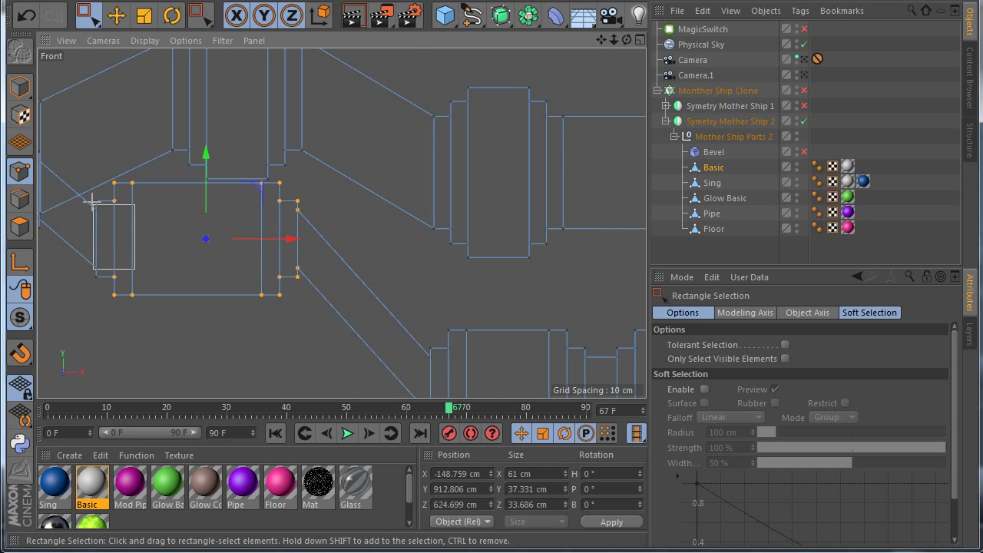
{"action": "left_click_drag", "start_coordinate": [110, 302], "coordinate": [109, 301]}
{"action": "scroll", "coordinate": [257, 265], "scroll_direction": "down", "scroll_amount": 3}
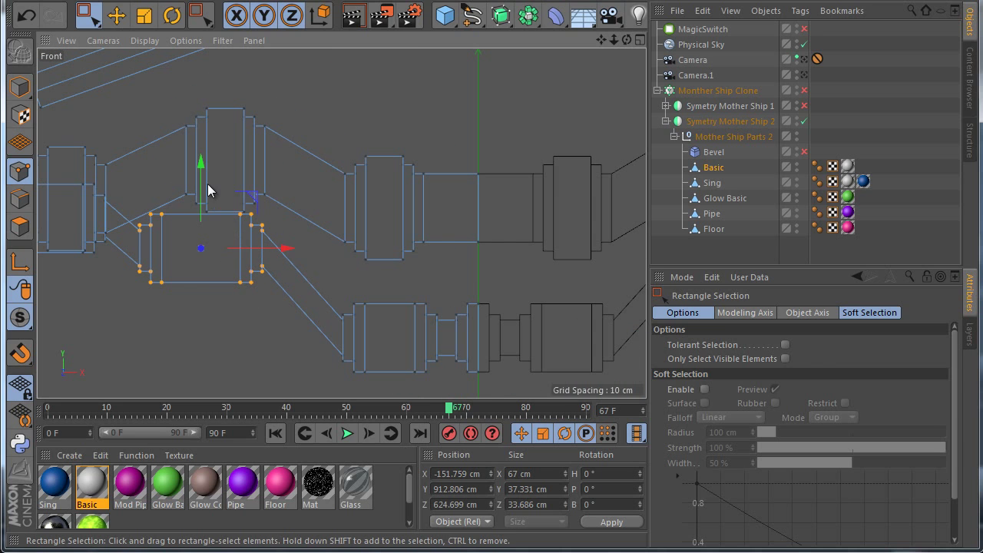
{"action": "left_click_drag", "start_coordinate": [202, 181], "coordinate": [205, 188]}
{"action": "left_click_drag", "start_coordinate": [281, 257], "coordinate": [302, 265]}
{"action": "scroll", "coordinate": [203, 222], "scroll_direction": "down", "scroll_amount": 3}
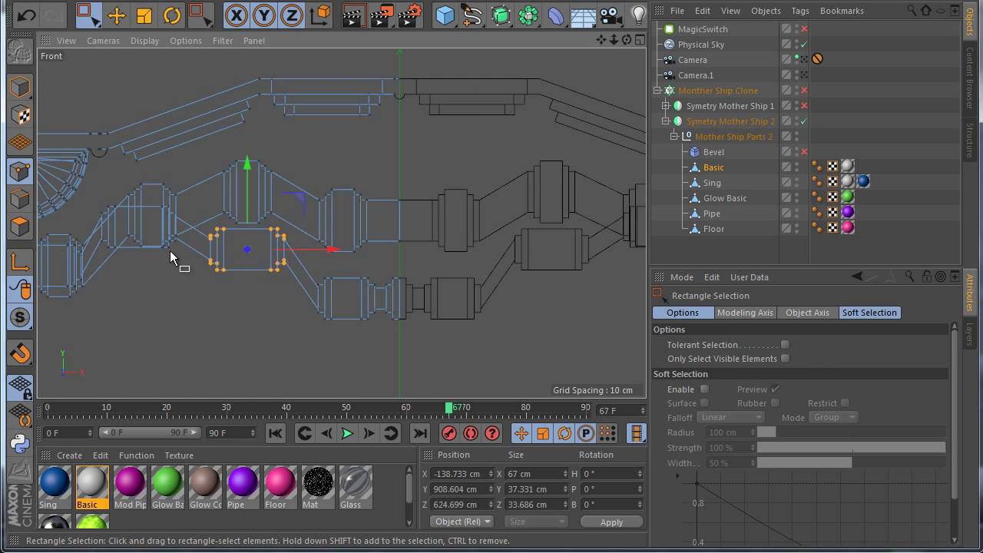
{"action": "scroll", "coordinate": [272, 285], "scroll_direction": "up", "scroll_amount": 2}
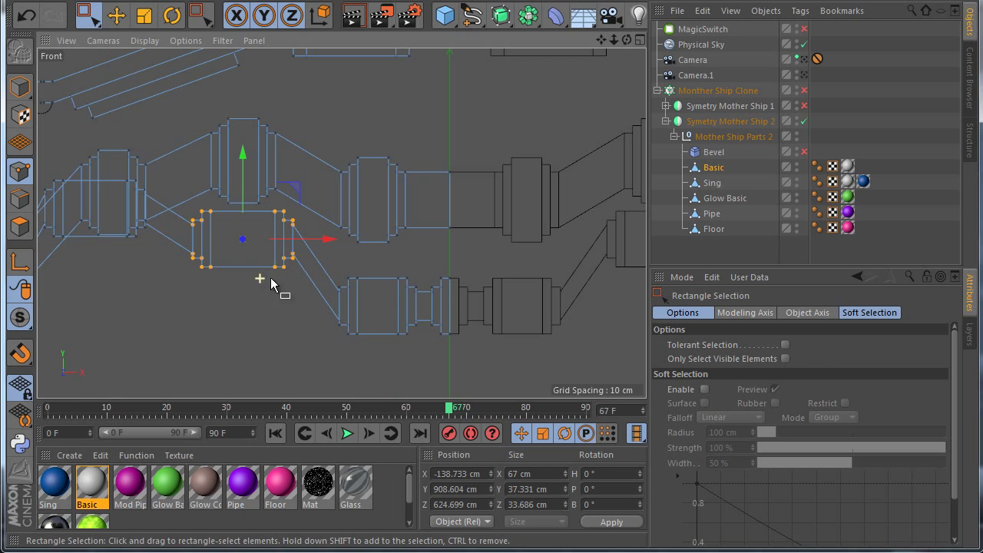
{"action": "left_click_drag", "start_coordinate": [243, 163], "coordinate": [262, 203]}
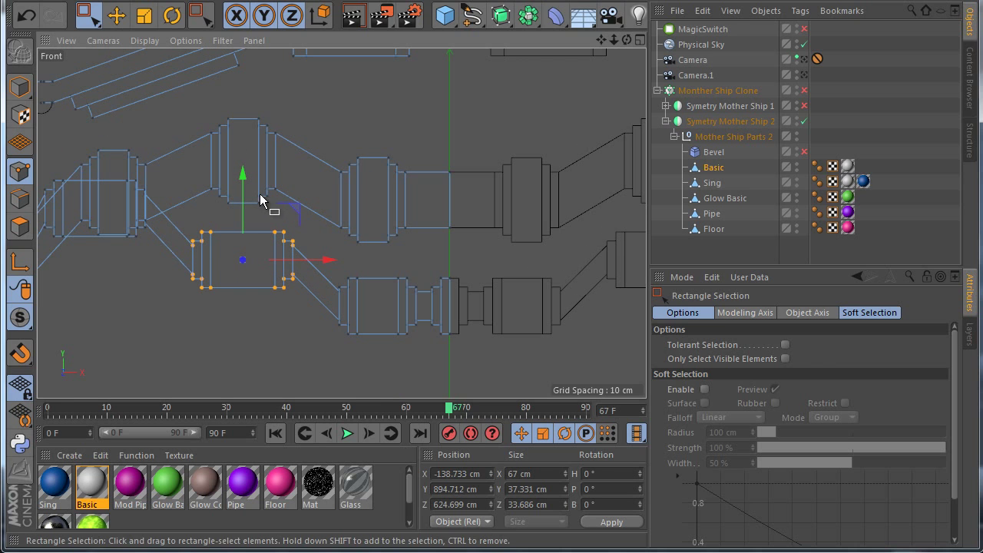
Select the points of the farther beam's third block from the centre and move them to X about -226 cm, Y about 920 cm
{"action": "scroll", "coordinate": [206, 231], "scroll_direction": "down", "scroll_amount": 3}
{"action": "scroll", "coordinate": [143, 262], "scroll_direction": "up", "scroll_amount": 3}
{"action": "middle_click", "coordinate": [143, 265]}
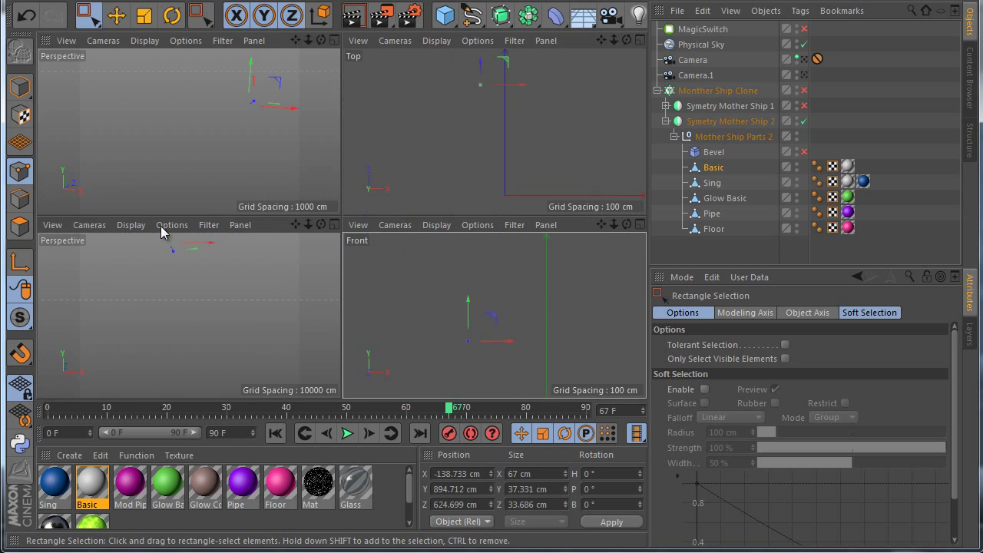
{"action": "middle_click", "coordinate": [321, 191]}
{"action": "scroll", "coordinate": [461, 148], "scroll_direction": "up", "scroll_amount": 5}
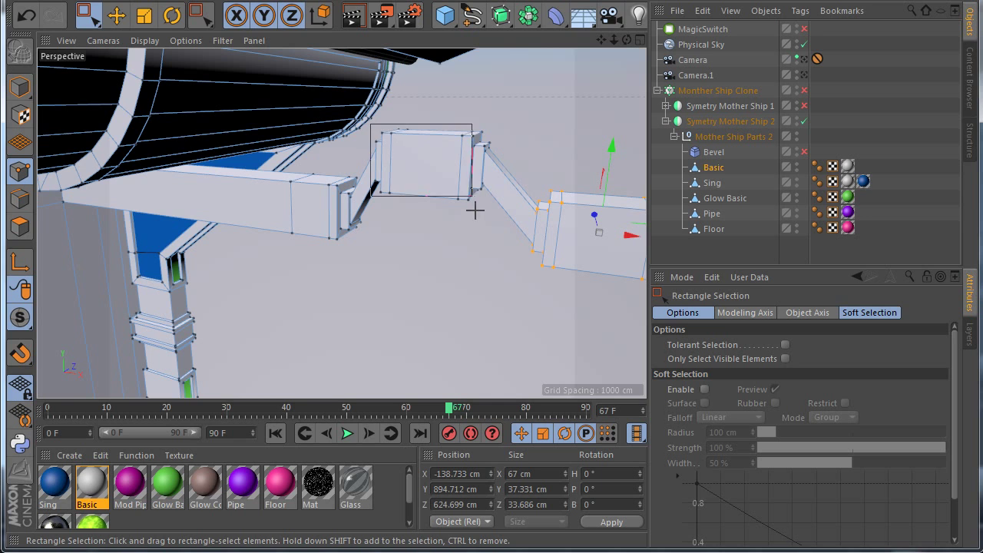
{"action": "key", "text": "ctrl+z"}
{"action": "middle_click", "coordinate": [443, 229]}
{"action": "middle_click", "coordinate": [469, 337]}
{"action": "scroll", "coordinate": [360, 301], "scroll_direction": "down", "scroll_amount": 3}
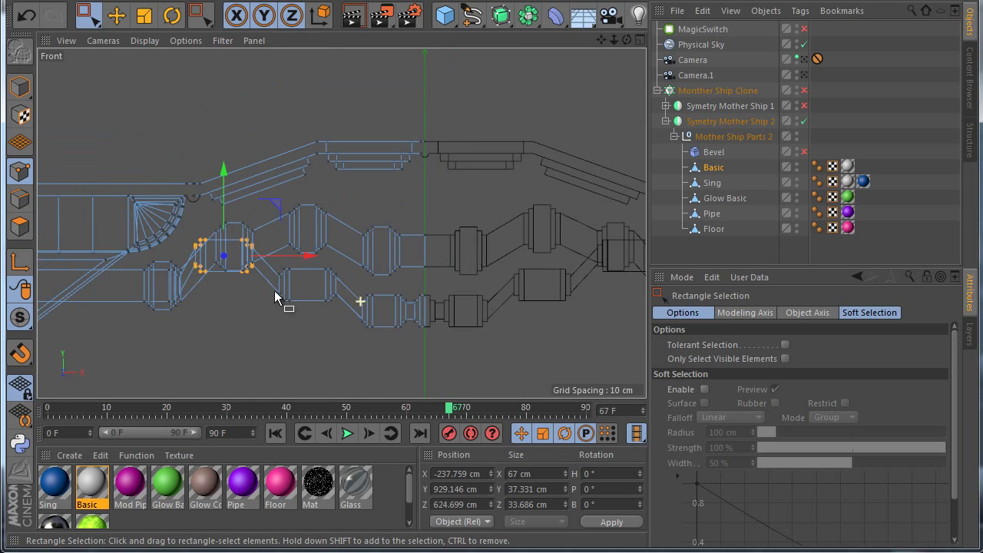
{"action": "scroll", "coordinate": [199, 258], "scroll_direction": "up", "scroll_amount": 5}
{"action": "left_click_drag", "start_coordinate": [316, 249], "coordinate": [337, 253]}
{"action": "left_click_drag", "start_coordinate": [263, 164], "coordinate": [265, 179]}
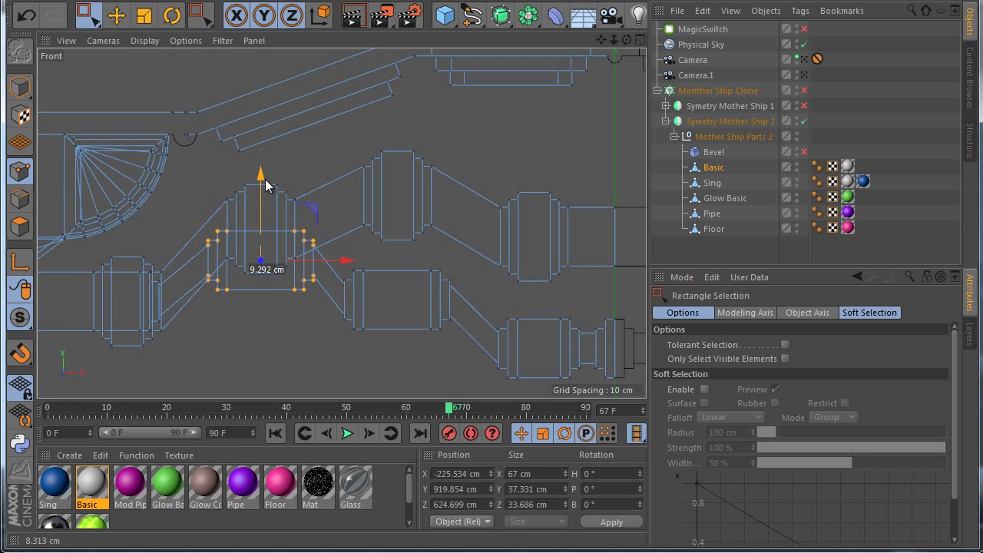
Enable the Bevel deformer and render a preview in the viewport
{"action": "scroll", "coordinate": [265, 179], "scroll_direction": "down", "scroll_amount": 4}
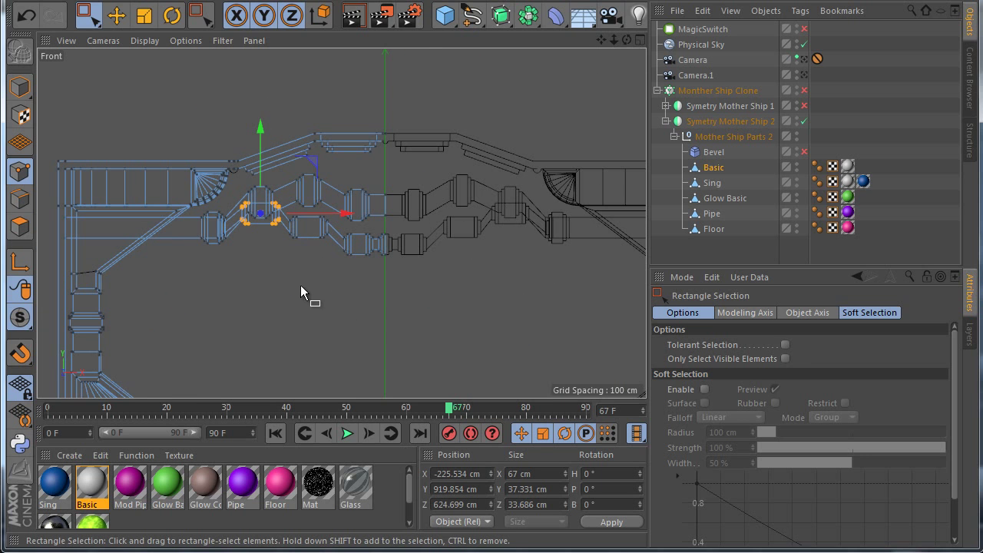
{"action": "scroll", "coordinate": [300, 269], "scroll_direction": "down", "scroll_amount": 2}
{"action": "left_click", "coordinate": [803, 153]}
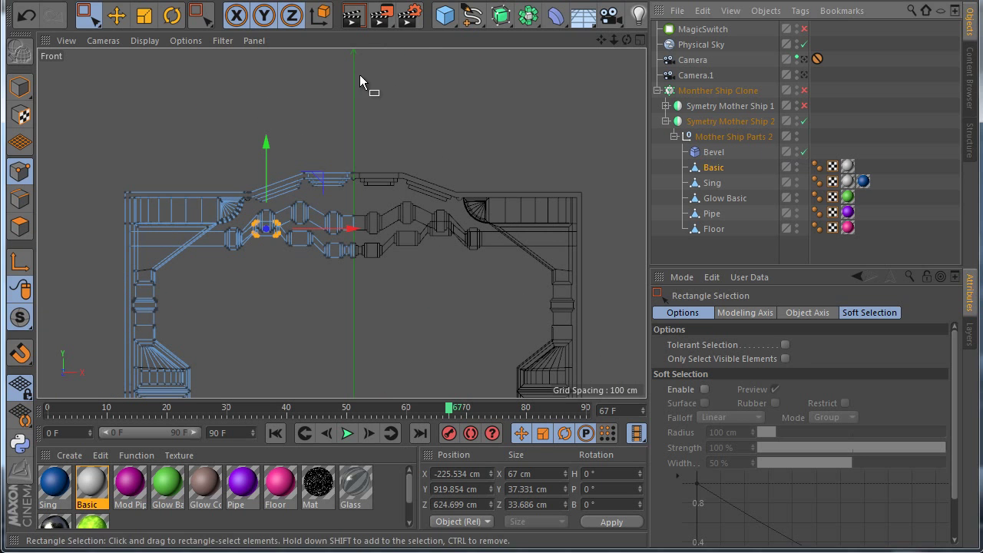
{"action": "left_click", "coordinate": [353, 15]}
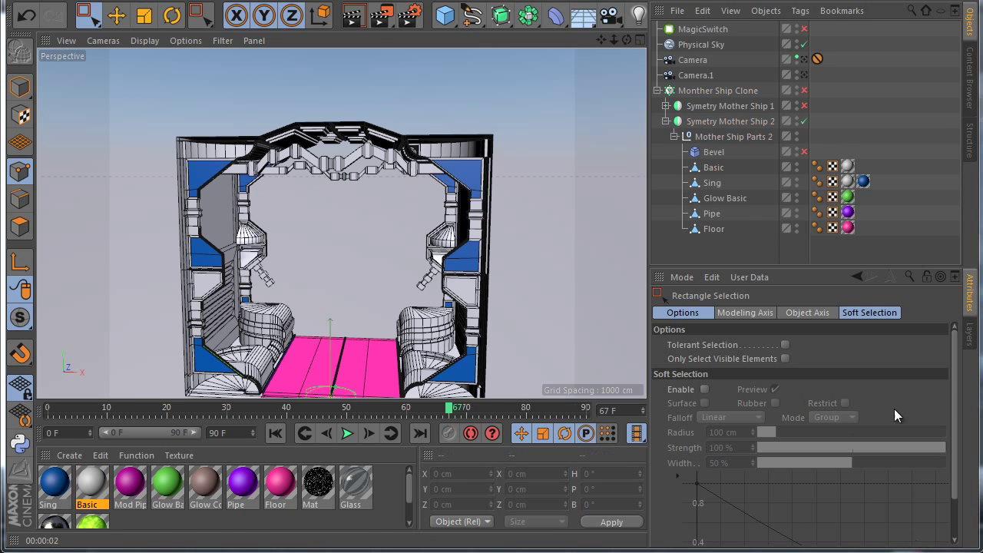
Turn on MagicSwitch and look through Camera with the Mother Ship Parts 1 and Parts groups shown
{"action": "left_click", "coordinate": [803, 29]}
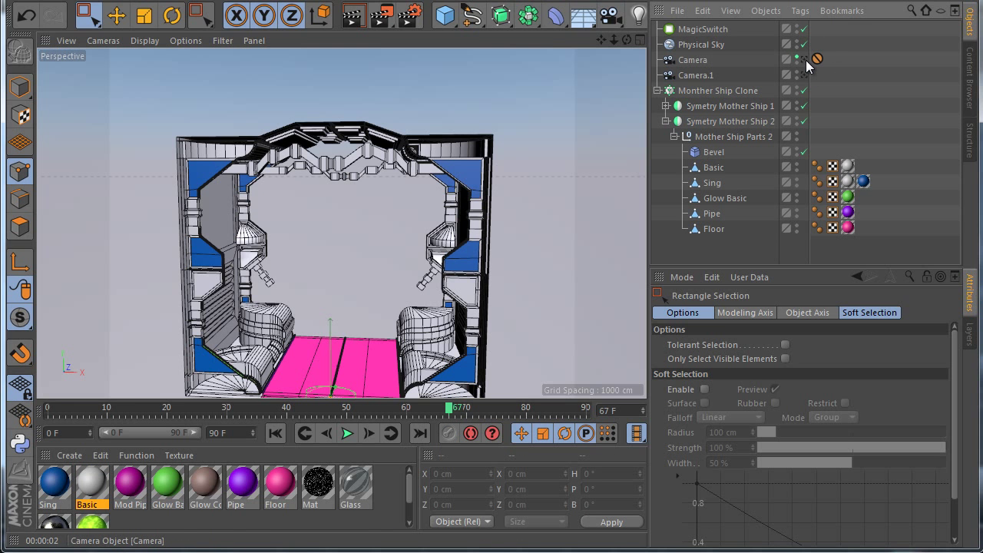
{"action": "left_click", "coordinate": [804, 60]}
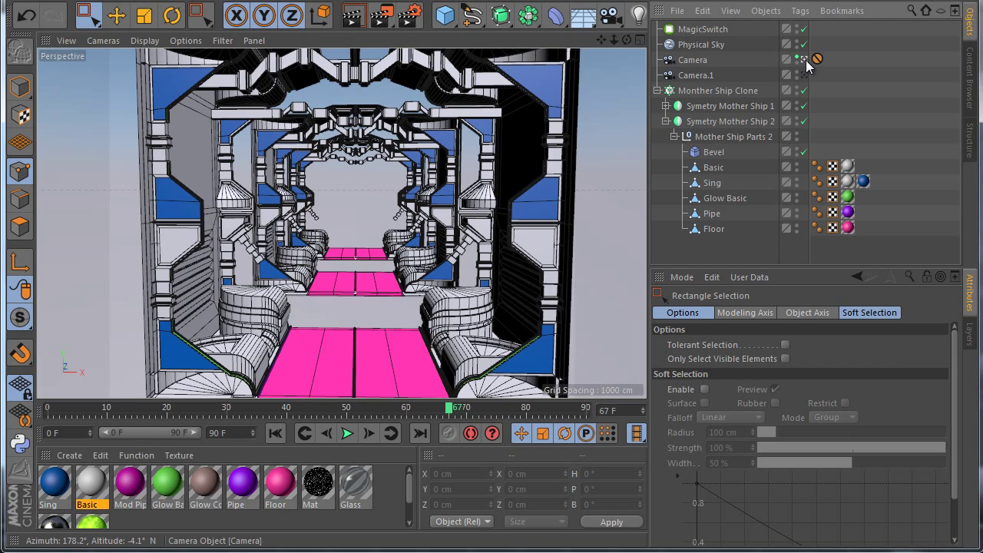
{"action": "left_click", "coordinate": [666, 106]}
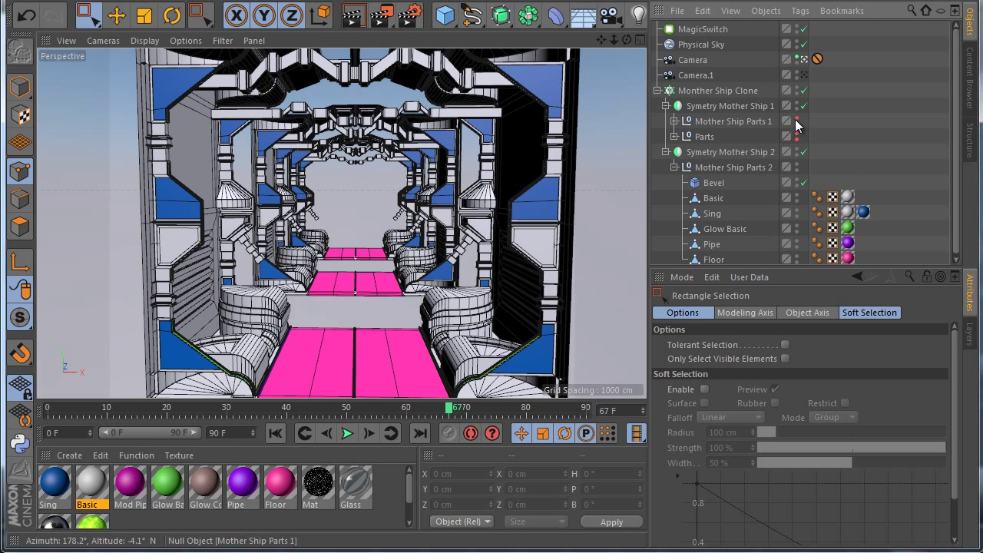
{"action": "left_click", "coordinate": [666, 106]}
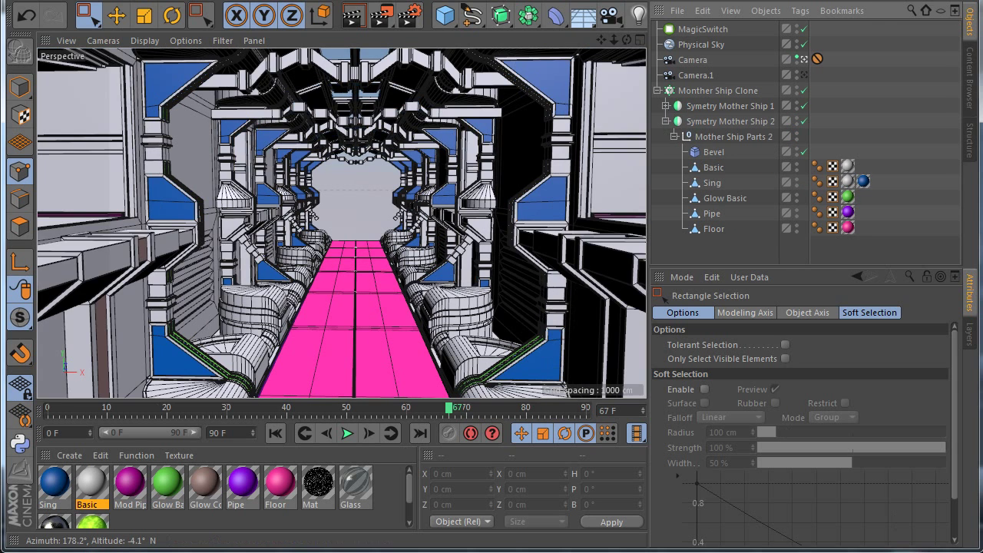
Set the clone count of the Monther Ship Clone cloner to 18 and render the camera view
{"action": "left_click", "coordinate": [720, 90]}
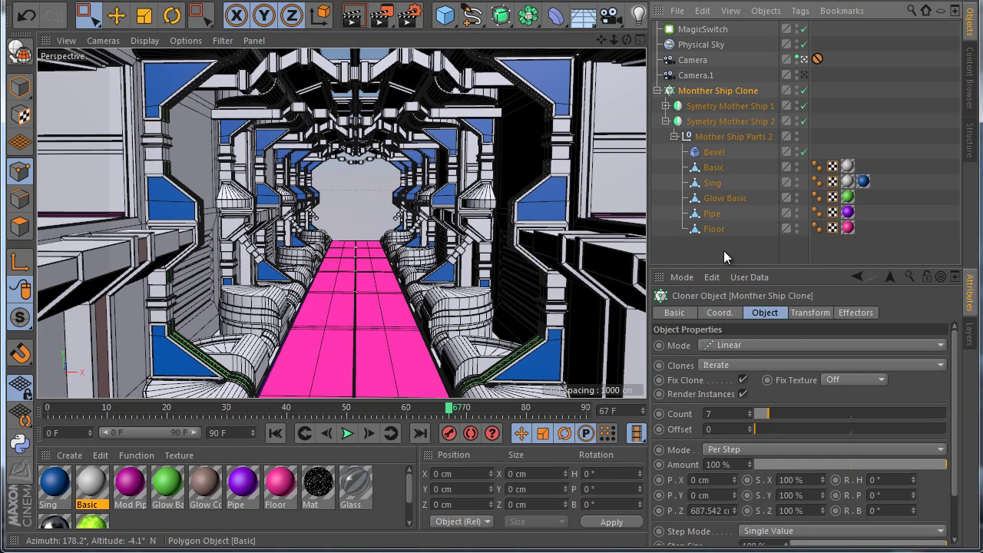
{"action": "left_click", "coordinate": [736, 413]}
{"action": "type", "text": "180"}
{"action": "key", "text": "BackSpace"}
{"action": "key", "text": "Return"}
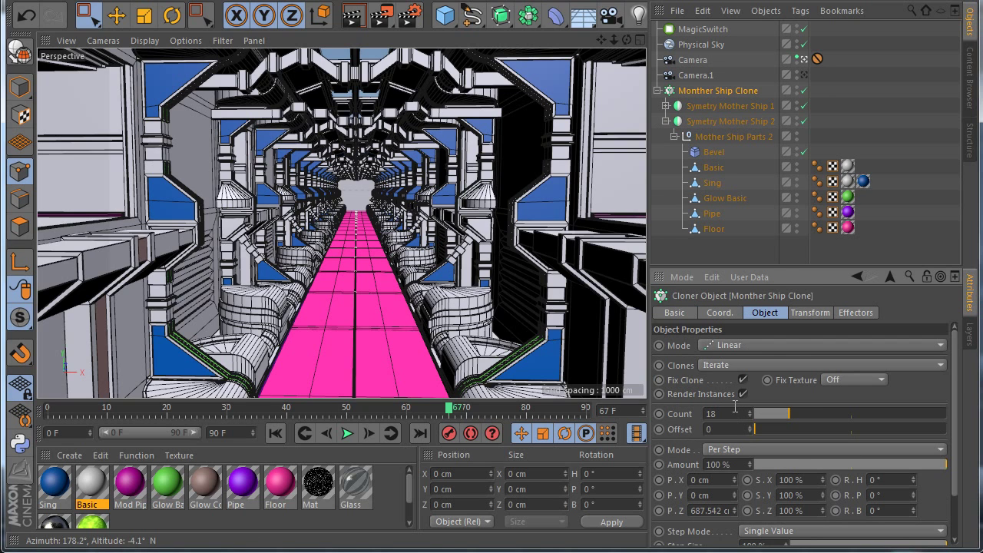
{"action": "key", "text": "ctrl+r"}
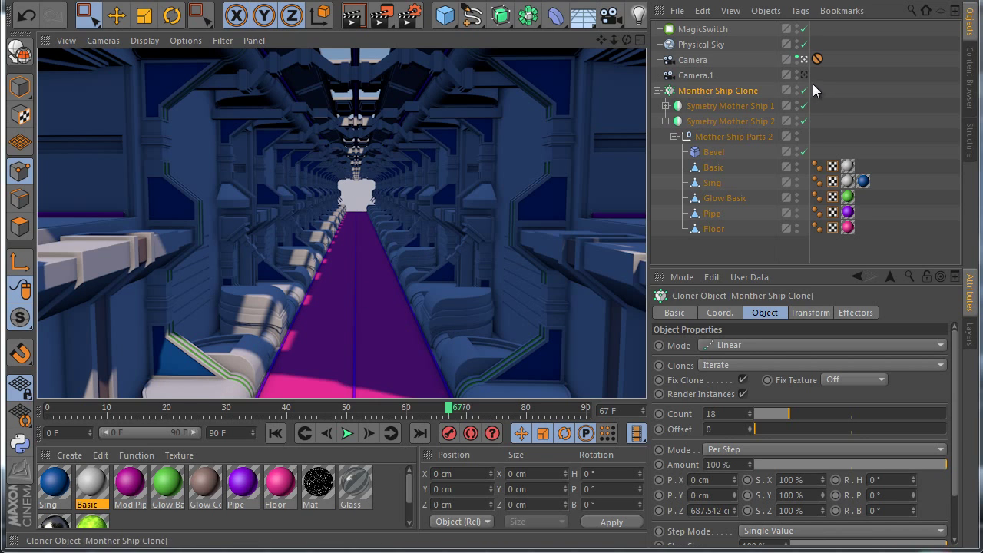
Leave the Camera view, turn off MagicSwitch and hide the Symetry Mother Ship 1 object to work on the beams
{"action": "left_click", "coordinate": [804, 60]}
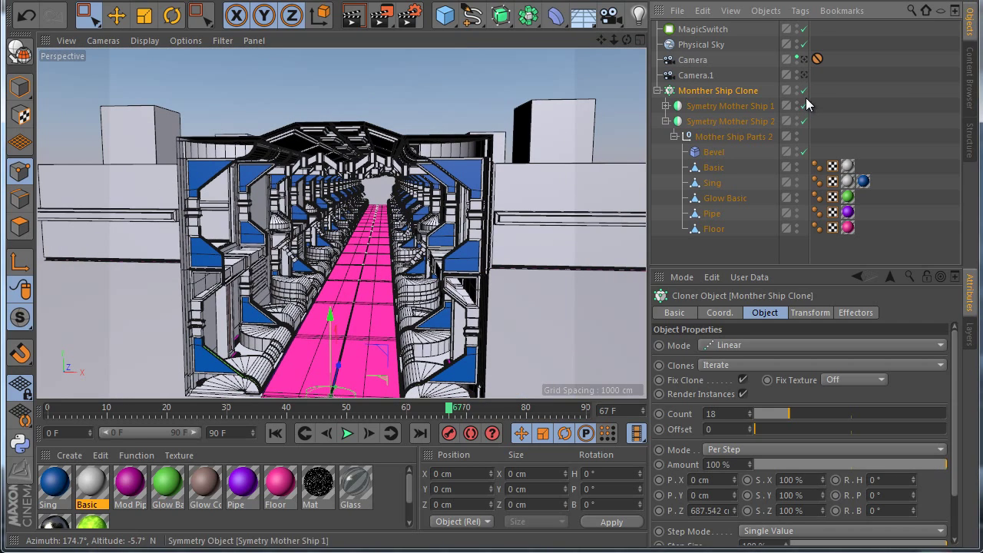
{"action": "left_click", "coordinate": [805, 30]}
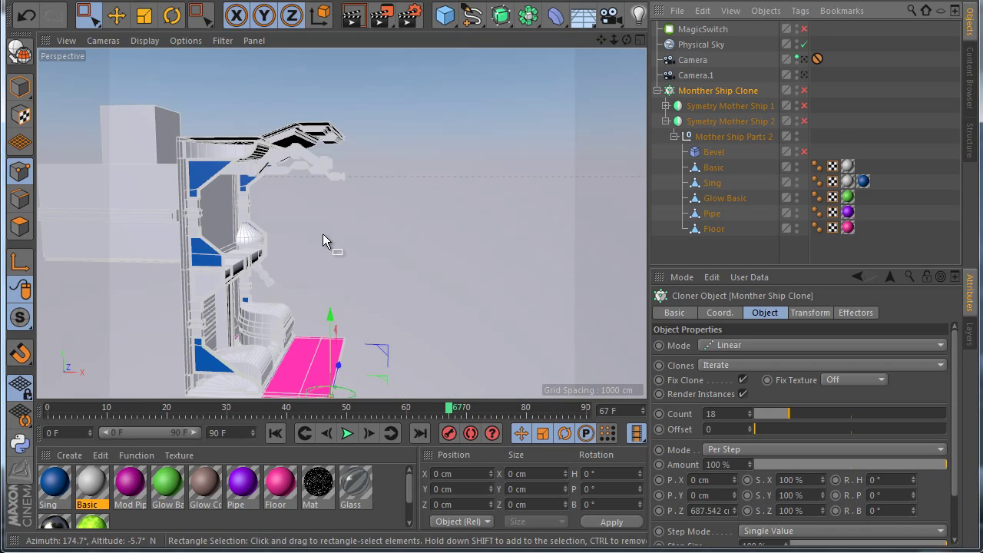
{"action": "scroll", "coordinate": [273, 240], "scroll_direction": "up", "scroll_amount": 4}
{"action": "left_click", "coordinate": [797, 103], "text": "alt"}
{"action": "left_click", "coordinate": [797, 108], "text": "alt"}
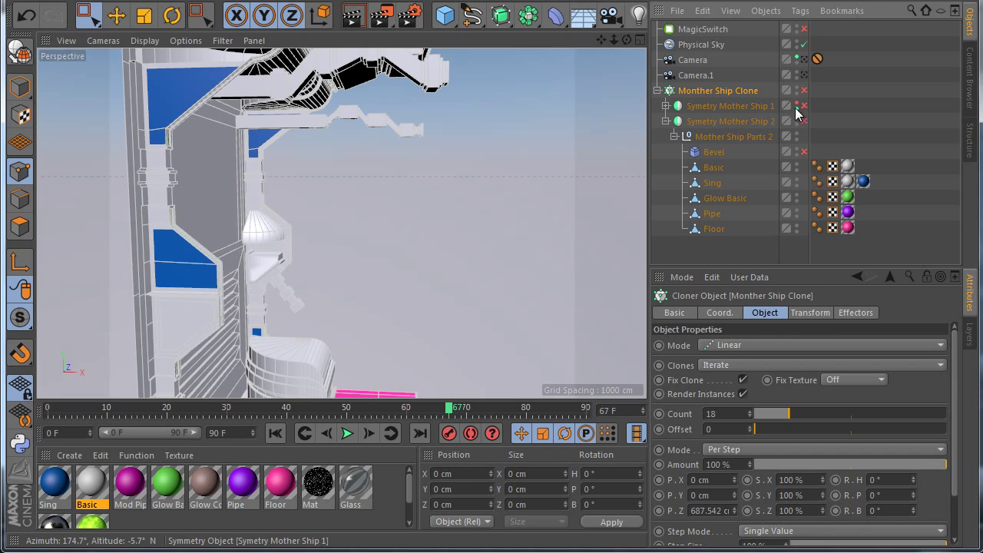
{"action": "scroll", "coordinate": [479, 224], "scroll_direction": "down", "scroll_amount": 4}
{"action": "scroll", "coordinate": [376, 201], "scroll_direction": "up", "scroll_amount": 4}
{"action": "left_click_drag", "start_coordinate": [626, 42], "coordinate": [492, 338]}
{"action": "scroll", "coordinate": [258, 144], "scroll_direction": "up", "scroll_amount": 3}
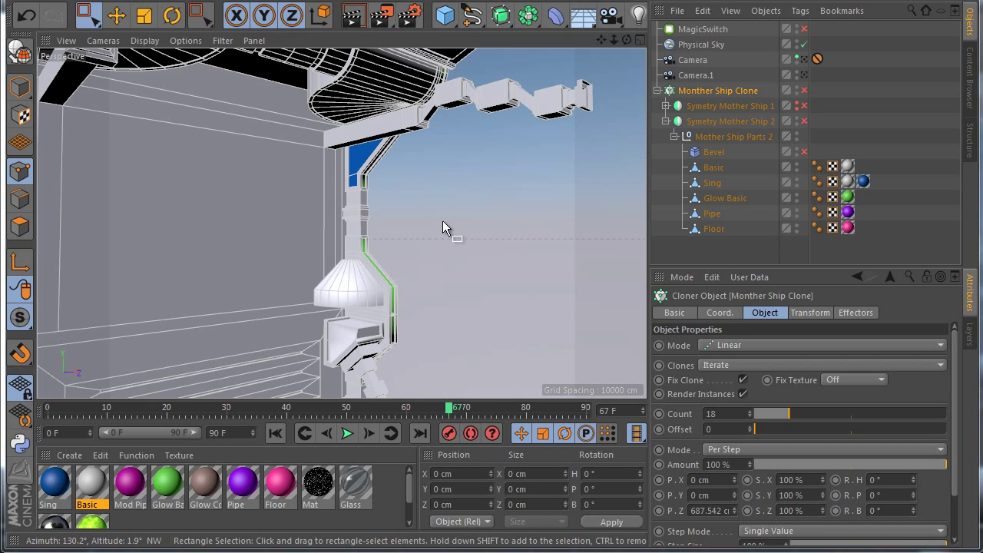
{"action": "left_click", "coordinate": [713, 168]}
{"action": "scroll", "coordinate": [346, 186], "scroll_direction": "up", "scroll_amount": 4}
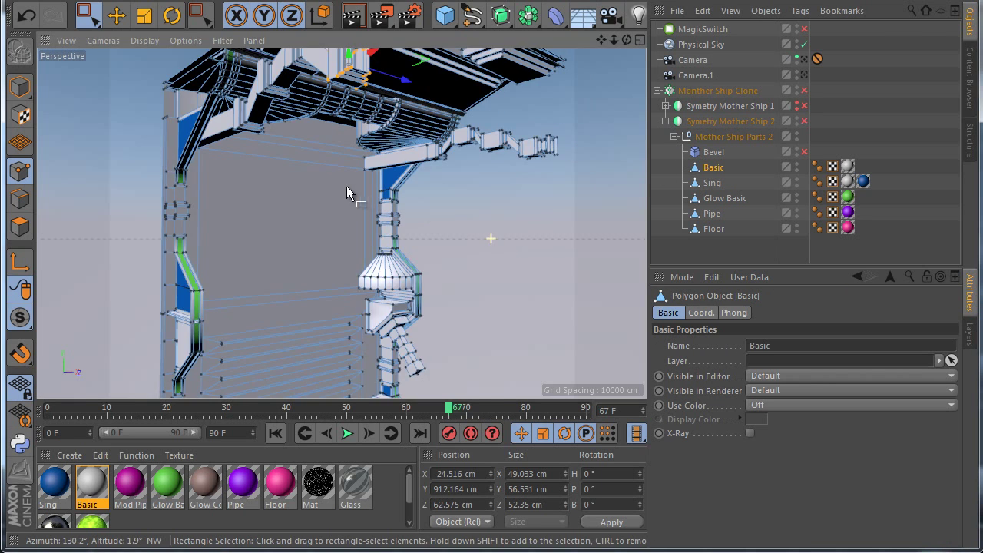
{"action": "right_click", "coordinate": [364, 173]}
{"action": "key", "text": "Escape"}
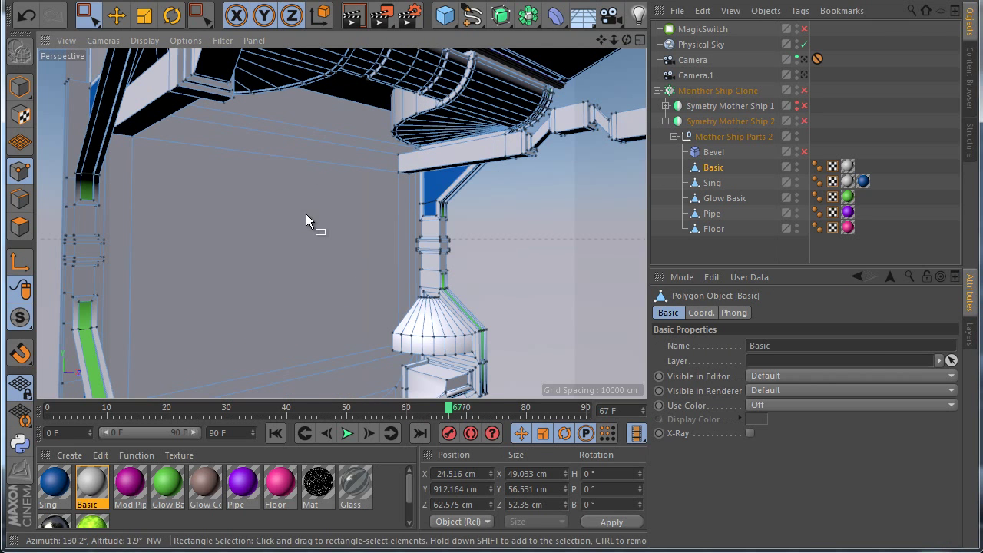
{"action": "key", "text": "u"}
{"action": "key", "text": "l"}
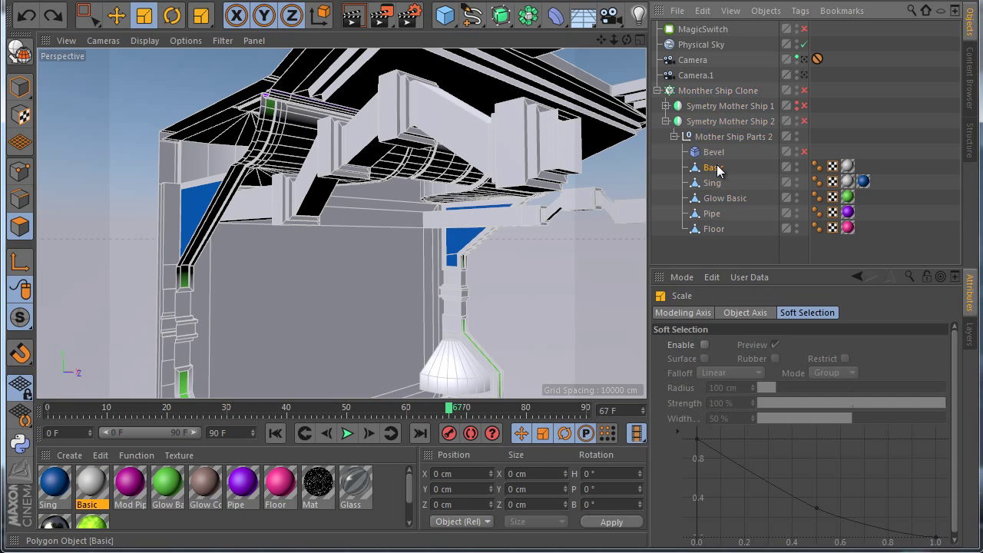
Loop-select the straight wall-end sections of both beams on the Basic object and inner-extrude them by 115 cm
{"action": "left_click", "coordinate": [716, 168]}
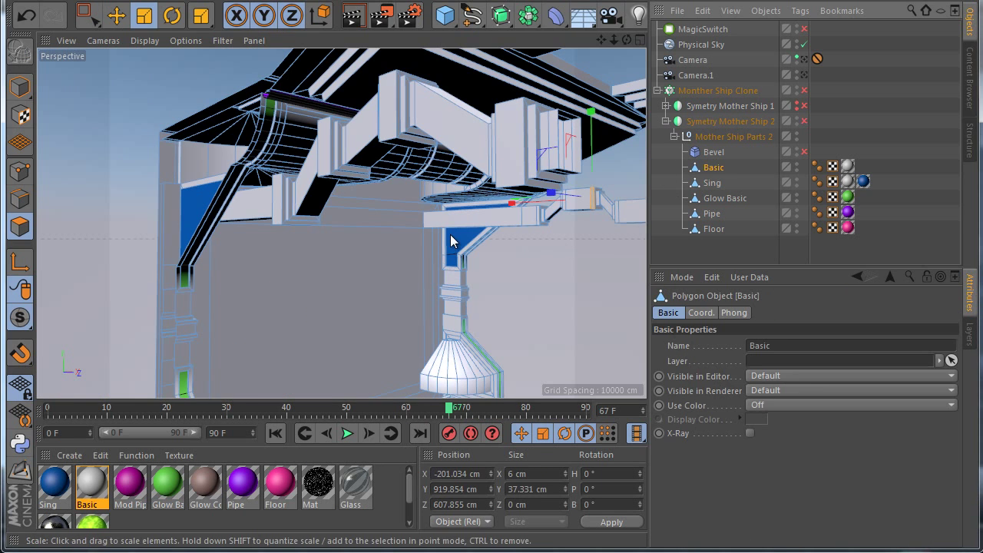
{"action": "key", "text": "u"}
{"action": "key", "text": "l"}
{"action": "left_click", "coordinate": [455, 220]}
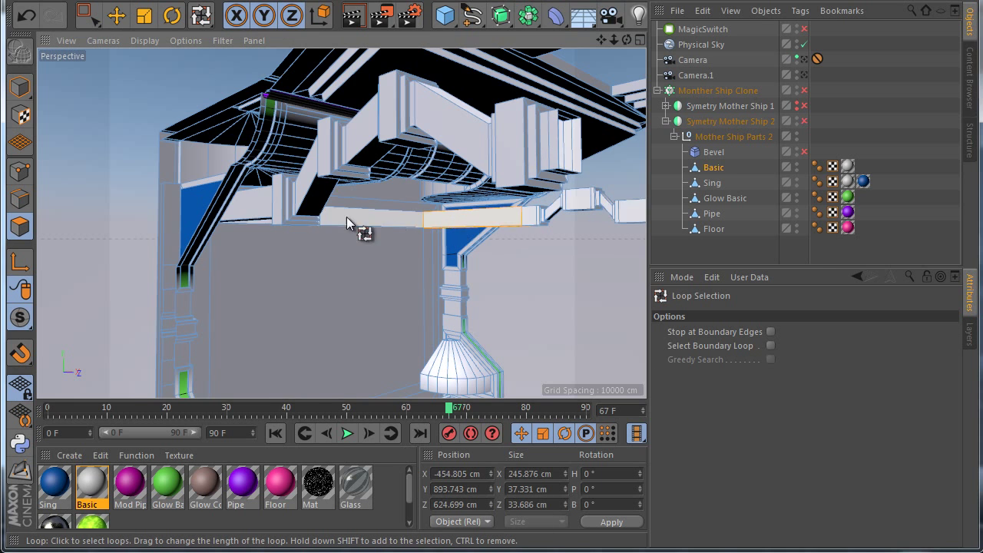
{"action": "left_click", "coordinate": [247, 207], "text": "shift"}
{"action": "right_click", "coordinate": [460, 234]}
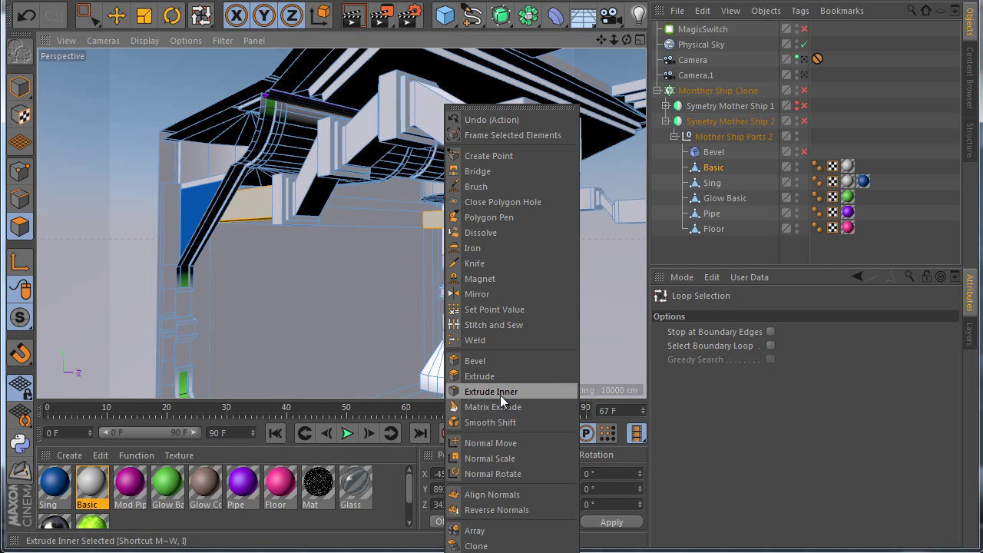
{"action": "left_click", "coordinate": [500, 395]}
{"action": "left_click_drag", "start_coordinate": [516, 348], "coordinate": [489, 336]}
Try to slide the inset bands on both beams' wall-end sections along the X axis
{"action": "scroll", "coordinate": [449, 223], "scroll_direction": "up", "scroll_amount": 5}
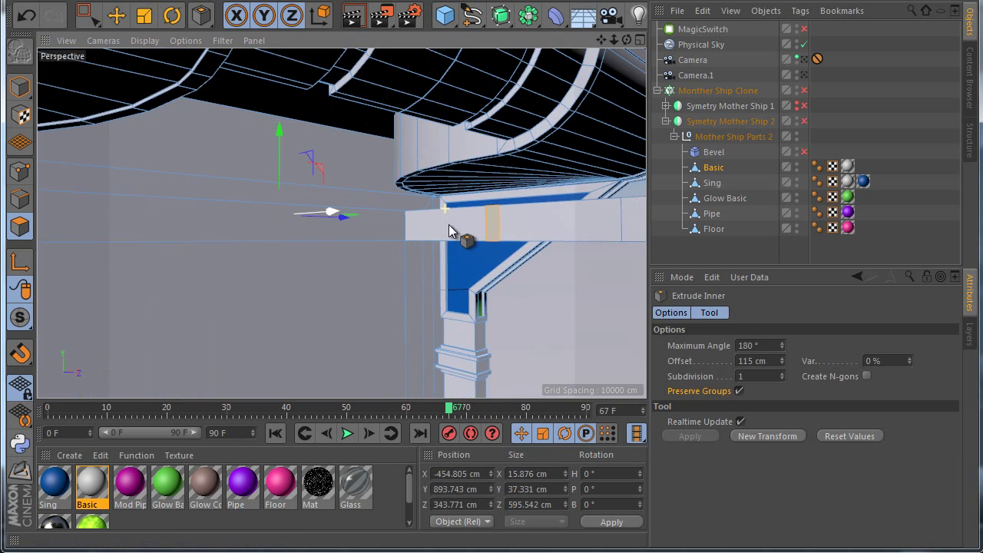
{"action": "scroll", "coordinate": [457, 251], "scroll_direction": "down", "scroll_amount": 2}
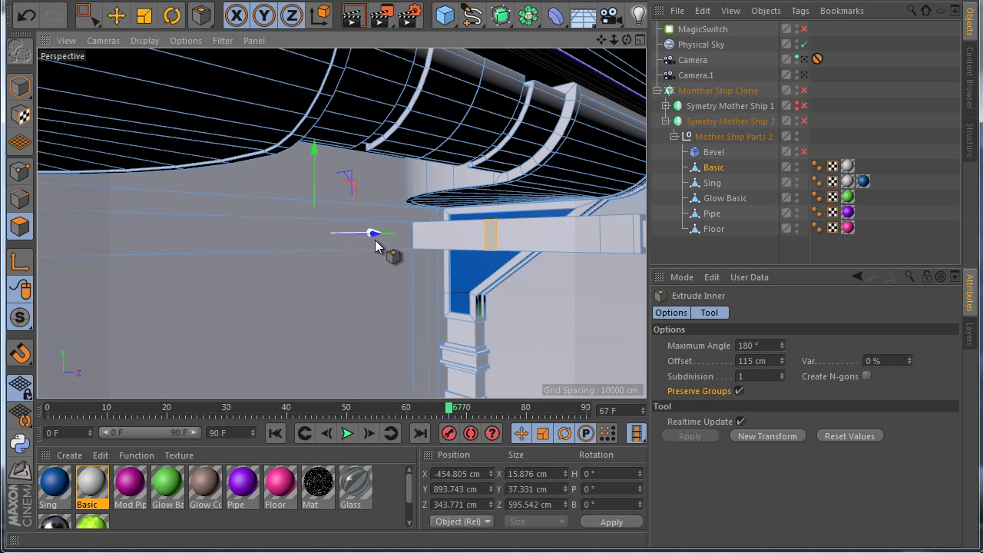
{"action": "left_click_drag", "start_coordinate": [375, 244], "coordinate": [273, 234]}
{"action": "key", "text": "ctrl+z"}
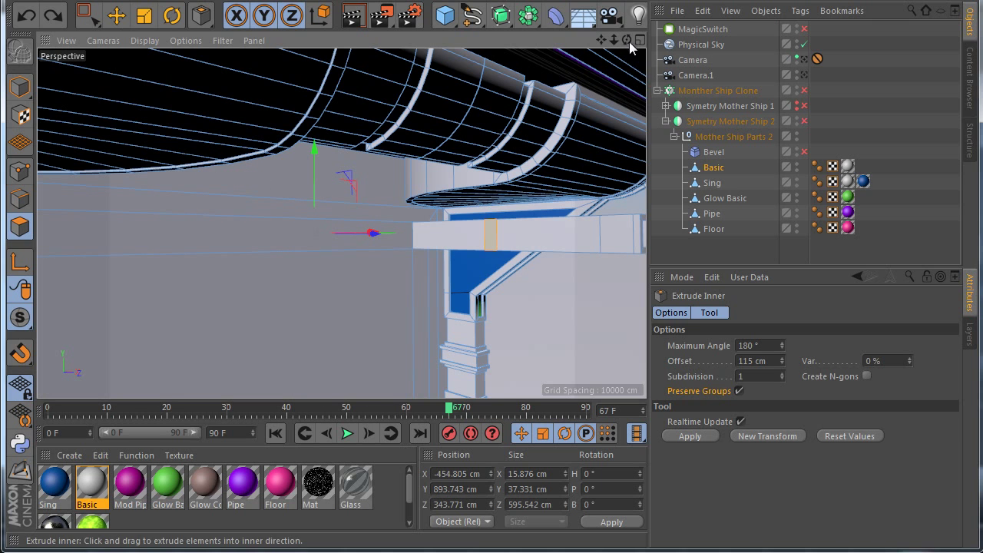
Slide the inset bands on both beams along the X axis to about -567.6 cm, close to the wall
{"action": "left_click_drag", "start_coordinate": [627, 40], "coordinate": [493, 339]}
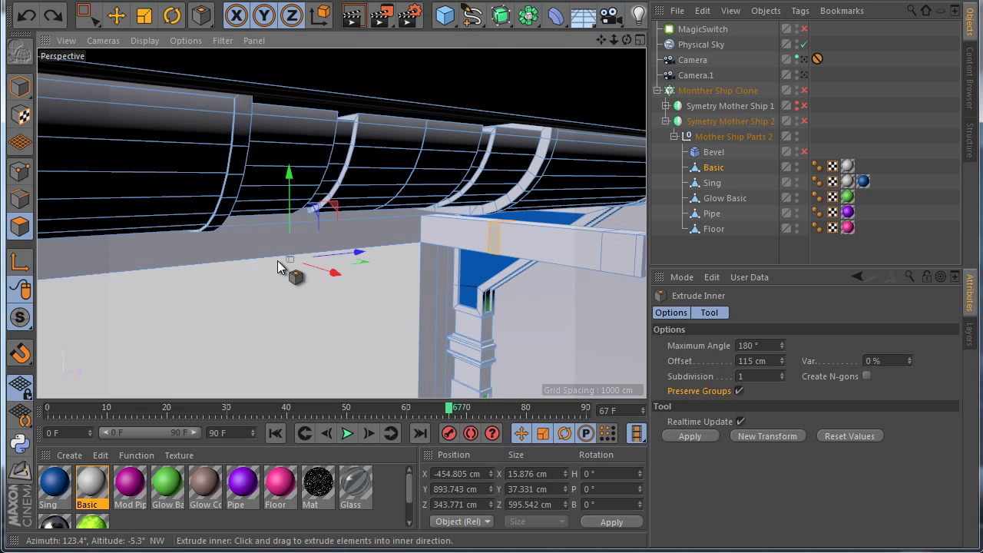
{"action": "scroll", "coordinate": [277, 260], "scroll_direction": "up", "scroll_amount": 3}
{"action": "left_click_drag", "start_coordinate": [341, 275], "coordinate": [256, 252]}
{"action": "scroll", "coordinate": [471, 202], "scroll_direction": "up", "scroll_amount": 4}
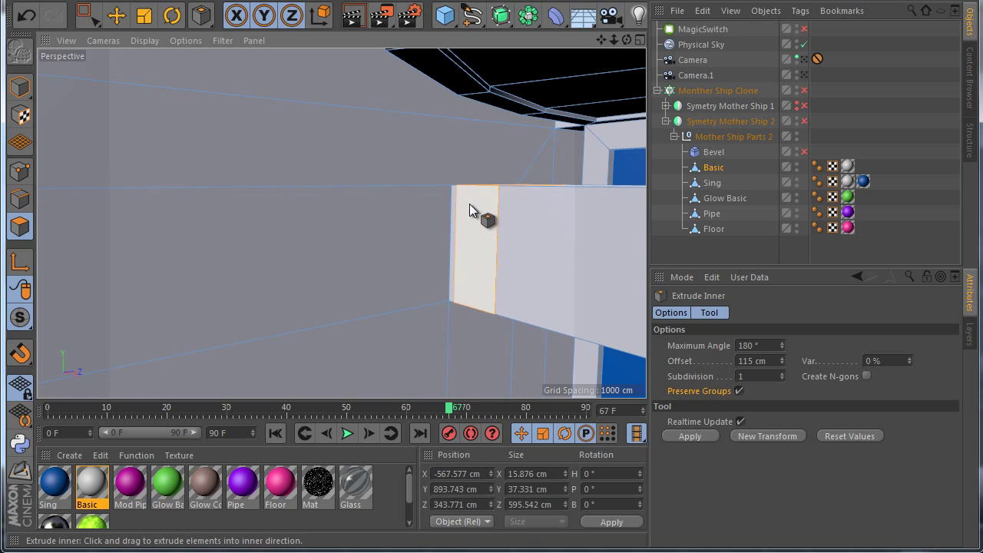
Extrude the bands outward, inner-extrude them by 2.9 cm and extrude the inset by 2.6 cm, finishing with nothing selected
{"action": "right_click", "coordinate": [391, 236]}
{"action": "left_click", "coordinate": [421, 373]}
{"action": "left_click_drag", "start_coordinate": [421, 373], "coordinate": [492, 337]}
{"action": "right_click", "coordinate": [492, 337]}
{"action": "left_click", "coordinate": [399, 384]}
{"action": "left_click_drag", "start_coordinate": [400, 365], "coordinate": [491, 337]}
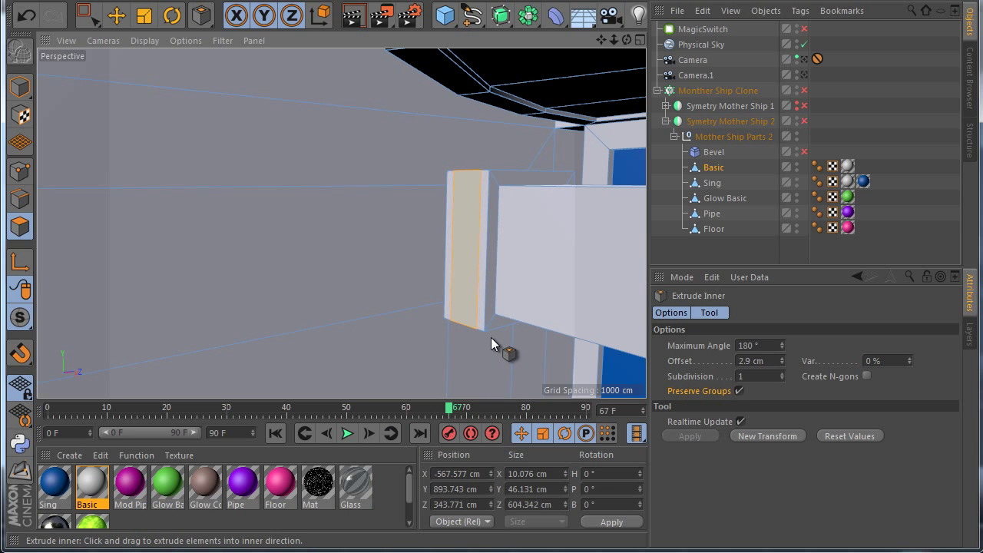
{"action": "right_click", "coordinate": [390, 339]}
{"action": "left_click", "coordinate": [400, 374]}
{"action": "left_click_drag", "start_coordinate": [399, 373], "coordinate": [500, 349]}
{"action": "left_click", "coordinate": [882, 130]}
Enable the Bevel deformer and render the view to check the detailed beams
{"action": "scroll", "coordinate": [395, 183], "scroll_direction": "down", "scroll_amount": 10}
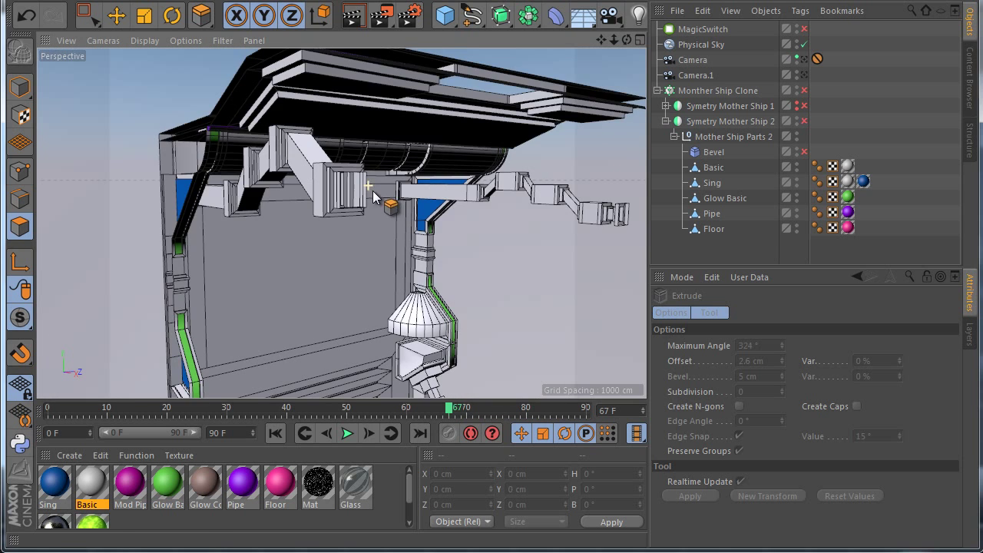
{"action": "left_click", "coordinate": [353, 15]}
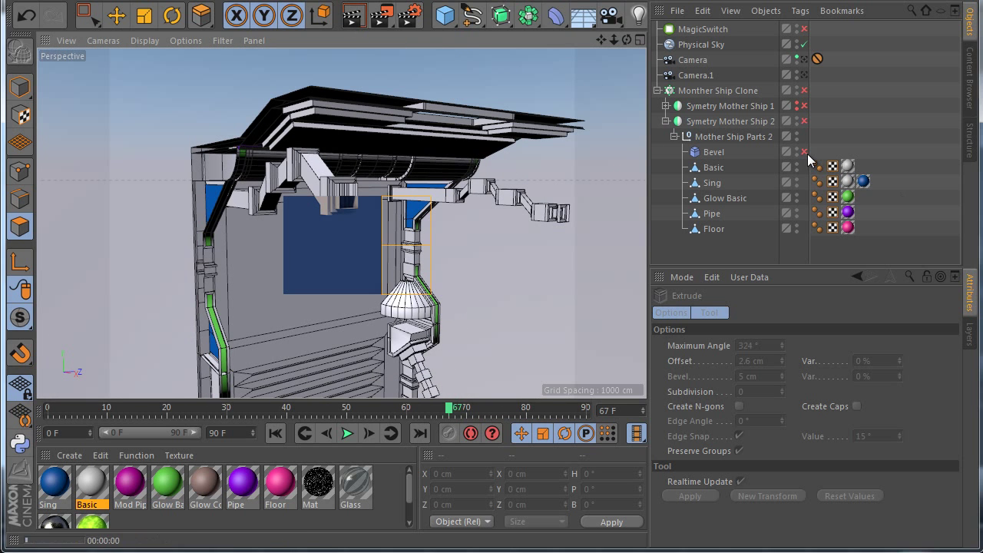
{"action": "left_click", "coordinate": [354, 17]}
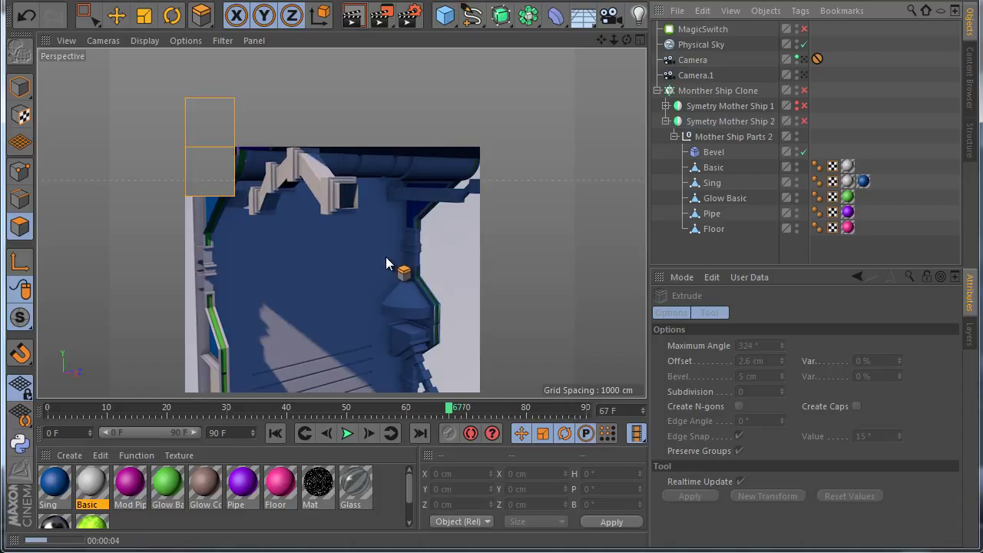
Select the large upper wall panel polygon on the Basic object and disable the Bevel deformer
{"action": "mouse_move", "coordinate": [396, 238]}
{"action": "right_mouse_down", "text": "alt"}
{"action": "mouse_move", "coordinate": [355, 188]}
{"action": "mouse_move", "coordinate": [335, 193]}
{"action": "right_mouse_up", "text": "alt"}
{"action": "right_click_drag", "start_coordinate": [329, 285], "coordinate": [433, 265], "text": "alt"}
{"action": "left_click_drag", "start_coordinate": [627, 40], "coordinate": [491, 338]}
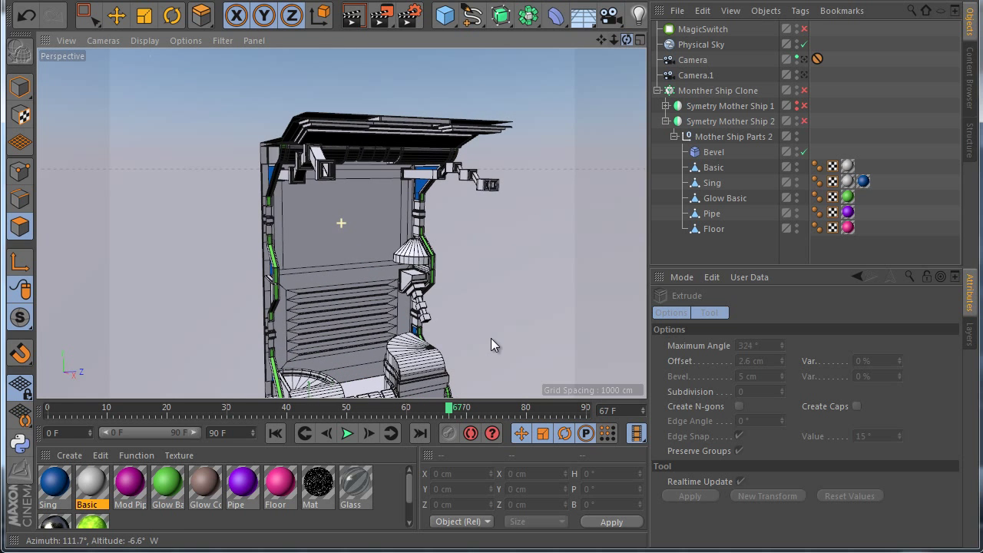
{"action": "scroll", "coordinate": [299, 239], "scroll_direction": "up", "scroll_amount": 4}
{"action": "scroll", "coordinate": [285, 189], "scroll_direction": "down", "scroll_amount": 1}
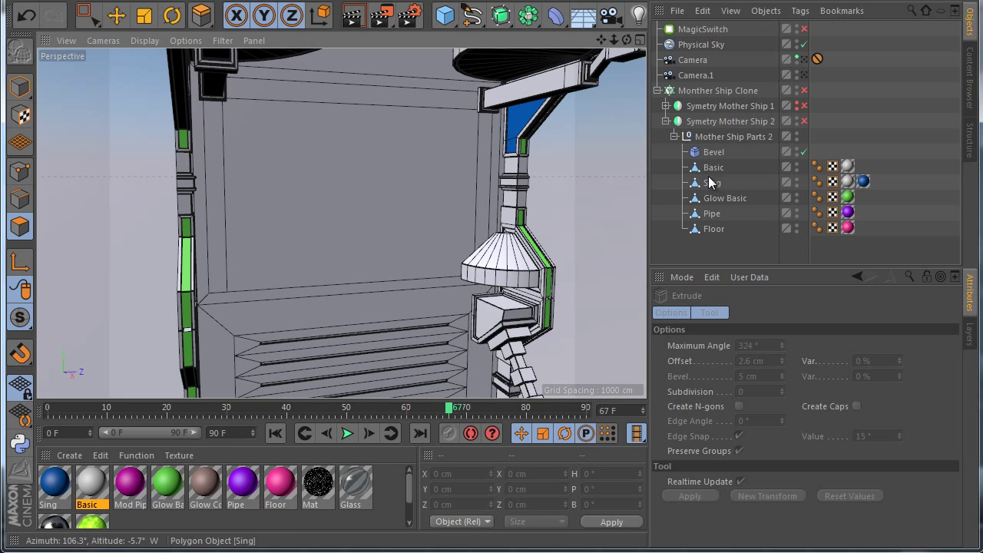
{"action": "left_click", "coordinate": [344, 187]}
{"action": "right_click", "coordinate": [352, 233]}
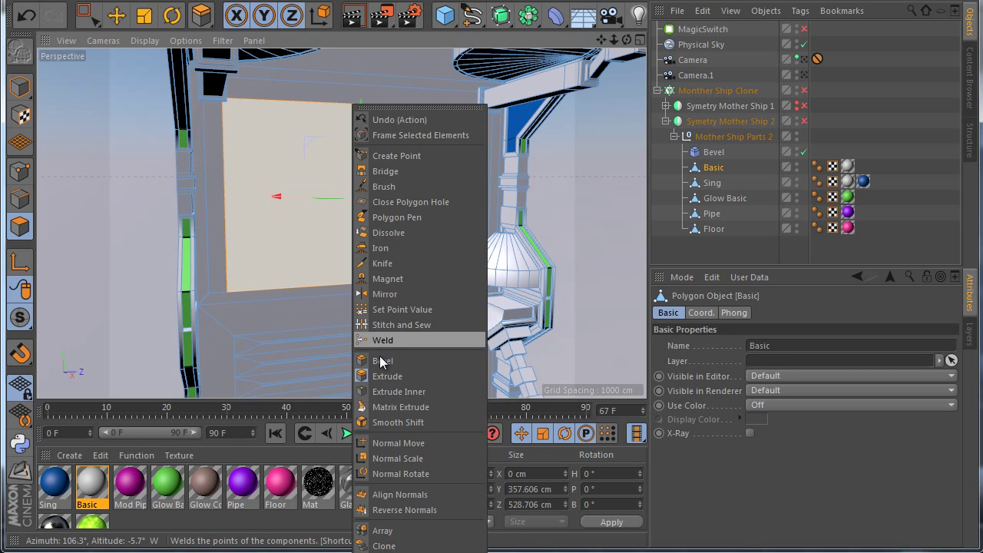
{"action": "left_click", "coordinate": [384, 388]}
{"action": "scroll", "coordinate": [381, 293], "scroll_direction": "up", "scroll_amount": 2}
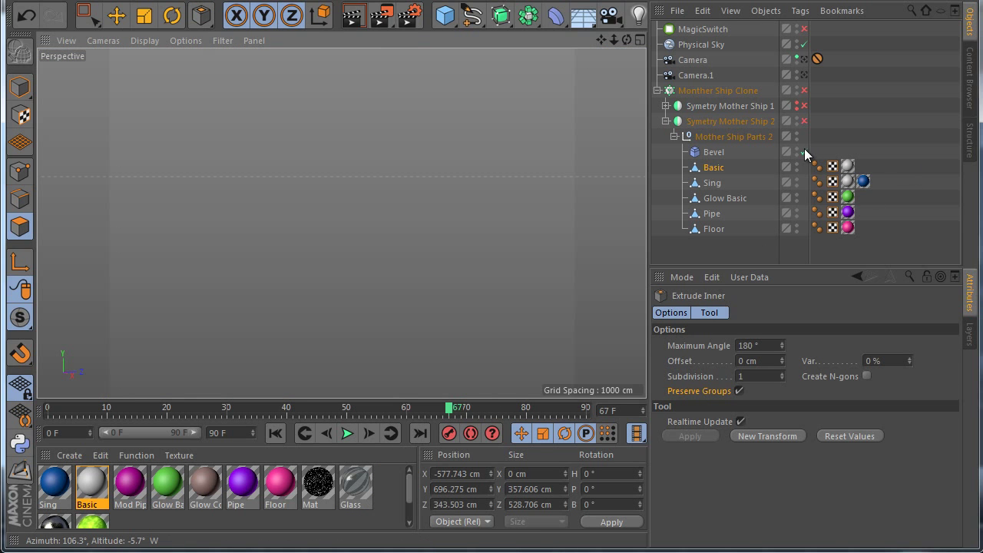
{"action": "left_click", "coordinate": [805, 153]}
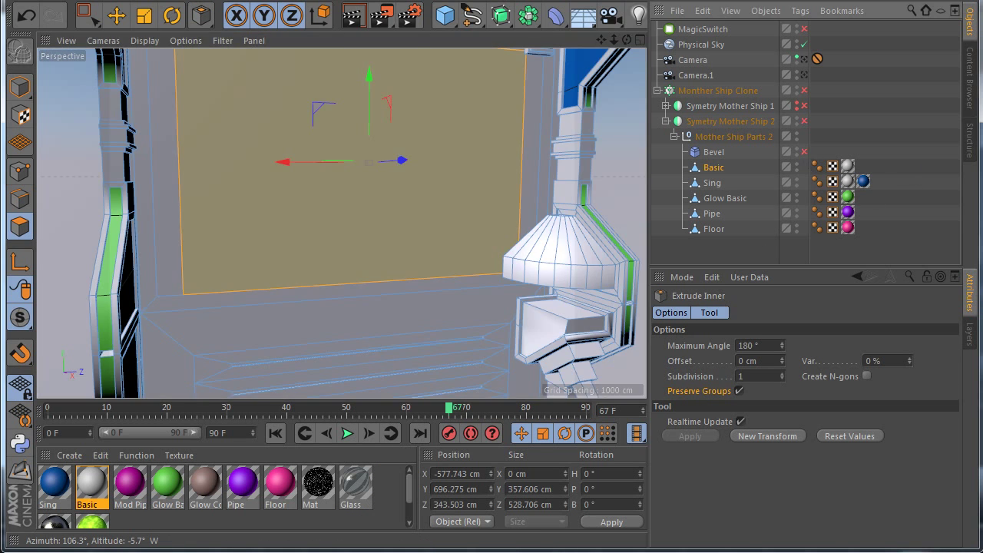
Try to extrude the upper wall panel by -11 cm
{"action": "scroll", "coordinate": [508, 231], "scroll_direction": "down", "scroll_amount": 3}
{"action": "key", "text": "d"}
{"action": "left_click_drag", "start_coordinate": [461, 137], "coordinate": [435, 135]}
{"action": "key", "text": "ctrl+z"}
Select all points of the Basic object, run Optimize on them and return to polygon editing
{"action": "left_click", "coordinate": [27, 172]}
{"action": "left_click", "coordinate": [25, 172]}
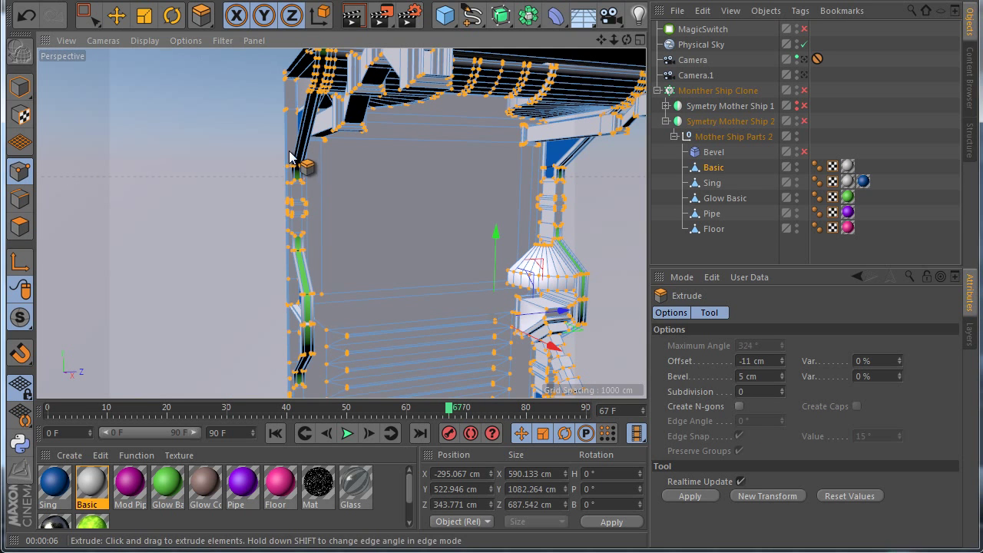
{"action": "right_click", "coordinate": [293, 176]}
{"action": "left_click", "coordinate": [362, 540]}
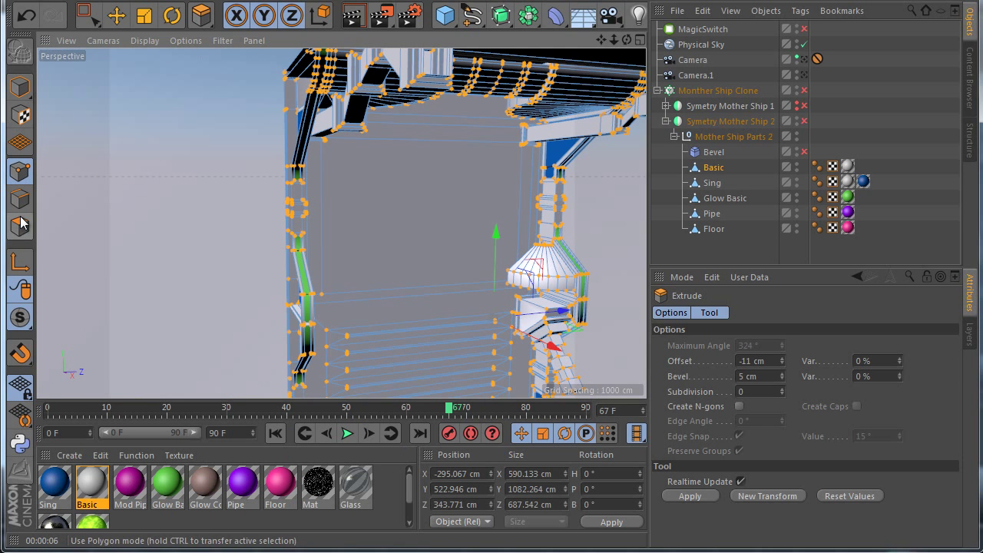
{"action": "left_click", "coordinate": [20, 225]}
Inner-extrude the large upper wall panel to form an inset border
{"action": "scroll", "coordinate": [358, 159], "scroll_direction": "down", "scroll_amount": 2}
{"action": "scroll", "coordinate": [398, 215], "scroll_direction": "down", "scroll_amount": 2}
{"action": "scroll", "coordinate": [395, 195], "scroll_direction": "up", "scroll_amount": 5}
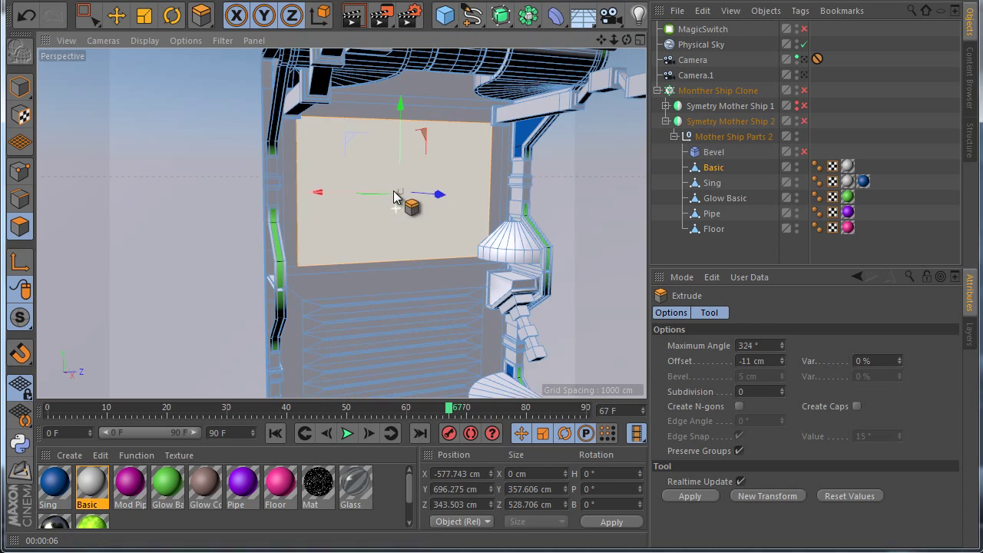
{"action": "scroll", "coordinate": [375, 161], "scroll_direction": "up", "scroll_amount": 1}
{"action": "right_click", "coordinate": [430, 286]}
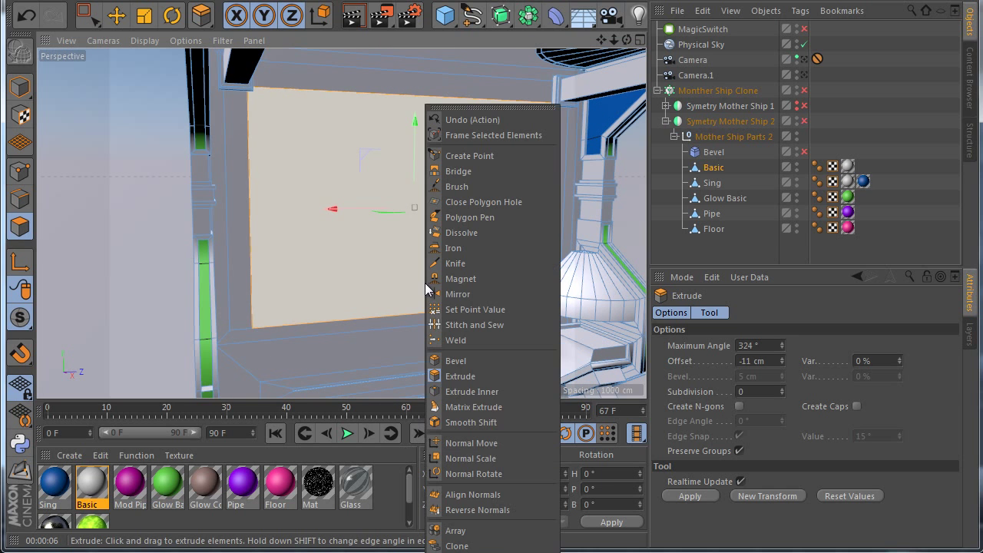
{"action": "left_click", "coordinate": [453, 386]}
{"action": "left_click_drag", "start_coordinate": [484, 365], "coordinate": [490, 344]}
Build a stepped, recessed frame in the inset wall panel with further extrusions, ending with a -6 cm extrusion
{"action": "right_click", "coordinate": [492, 337]}
{"action": "left_click", "coordinate": [518, 376]}
{"action": "right_click", "coordinate": [492, 344]}
{"action": "left_click", "coordinate": [526, 365]}
{"action": "right_click", "coordinate": [492, 338]}
{"action": "left_click", "coordinate": [527, 376]}
{"action": "left_click", "coordinate": [858, 103]}
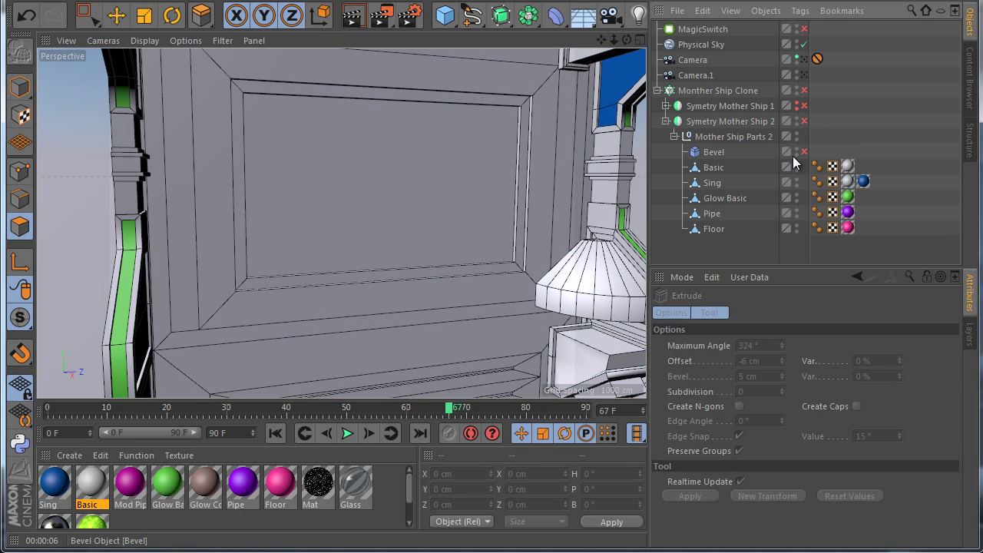
Enable the Bevel deformer and render the view to check the recessed wall panel
{"action": "scroll", "coordinate": [411, 177], "scroll_direction": "down", "scroll_amount": 5}
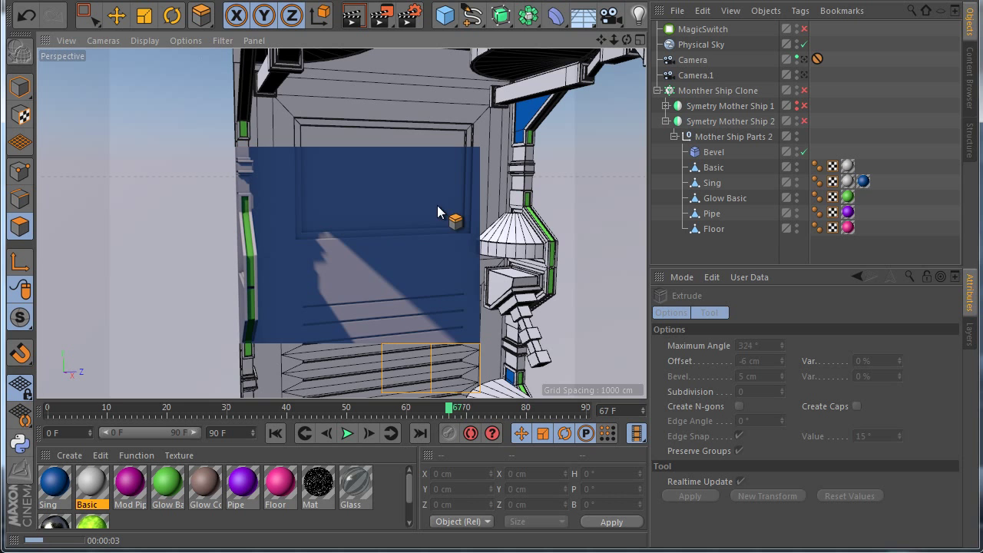
{"action": "scroll", "coordinate": [336, 178], "scroll_direction": "down", "scroll_amount": 5}
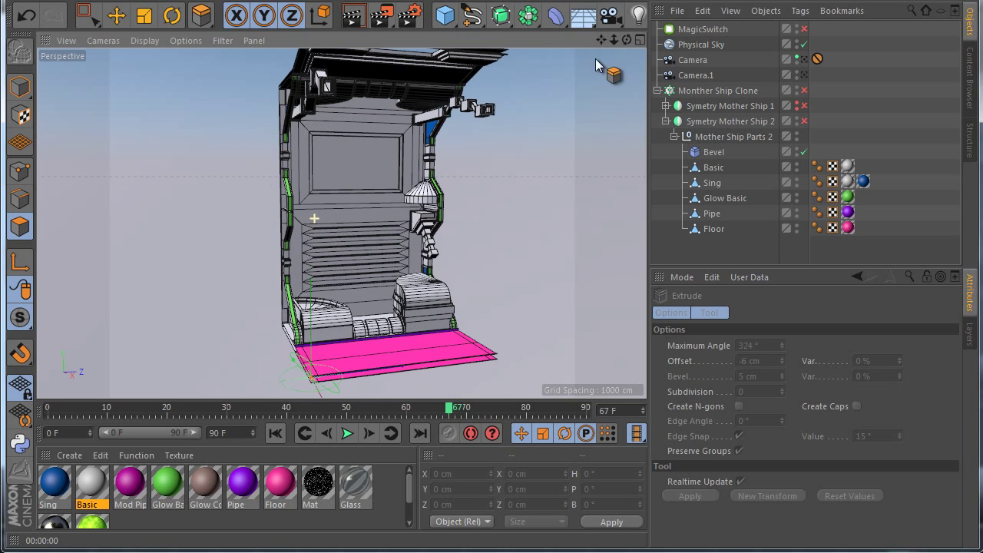
{"action": "left_click_drag", "start_coordinate": [627, 40], "coordinate": [491, 337]}
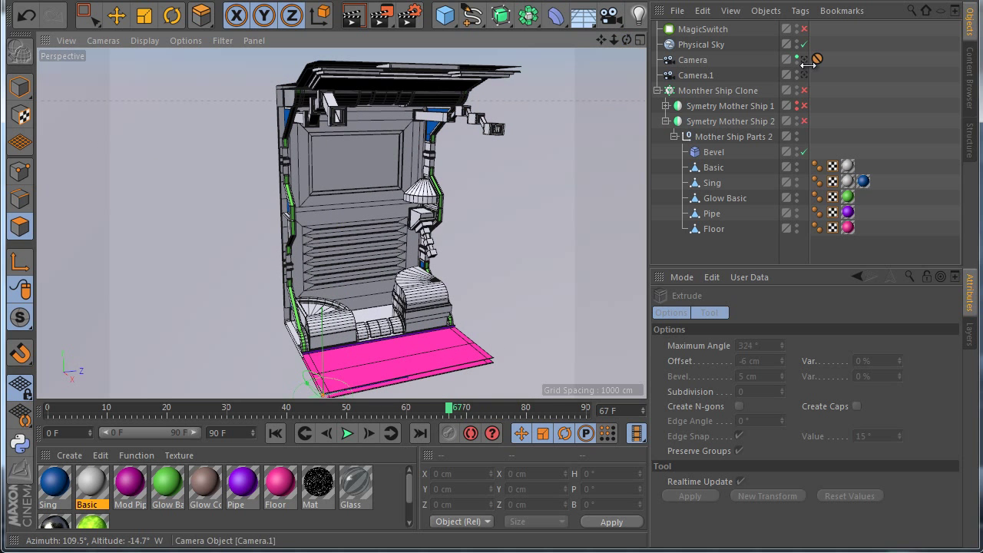
Turn on MagicSwitch to reactivate the cloned corridor and look through the Camera object
{"action": "left_click", "coordinate": [805, 29]}
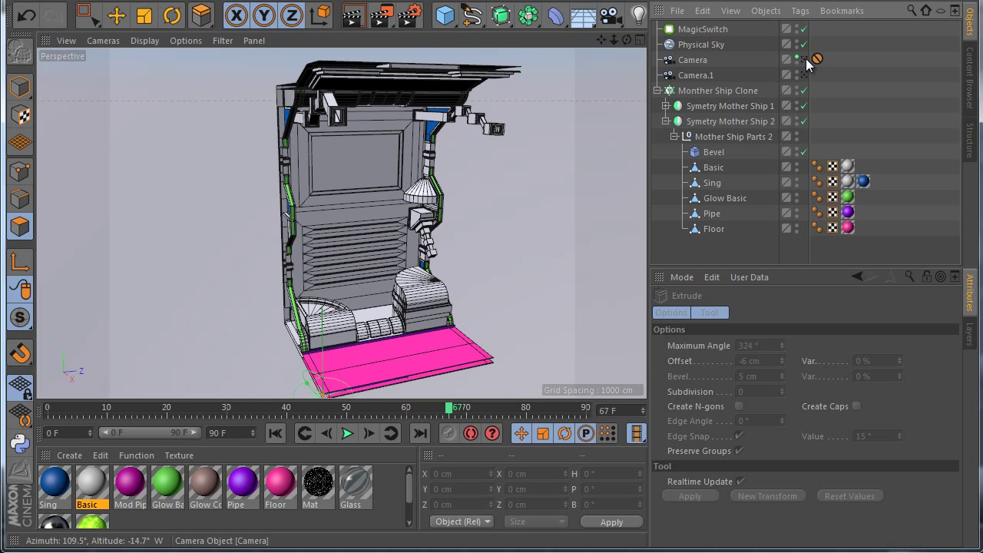
{"action": "left_click", "coordinate": [804, 59]}
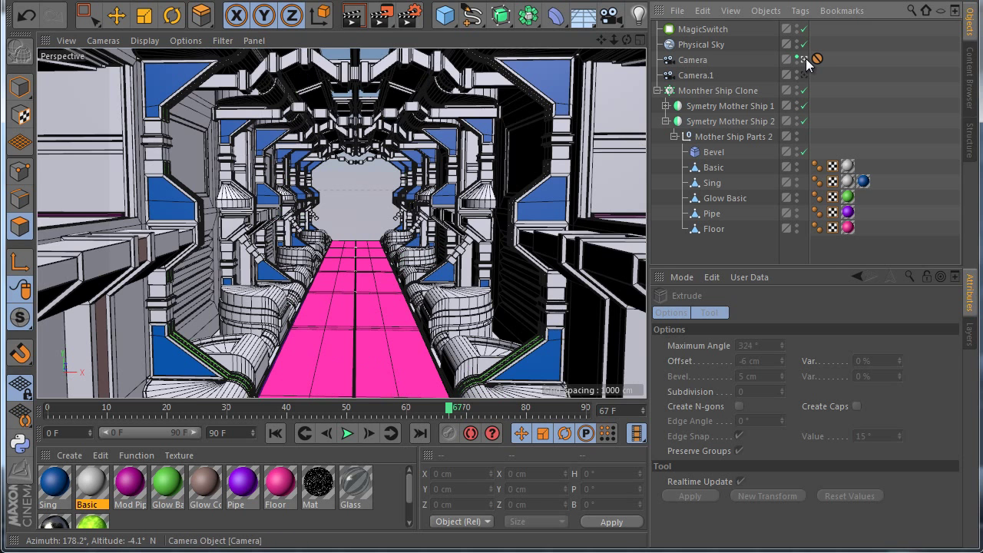
Set the Monther Ship Clone cloner's count to 18 and render the corridor from the camera
{"action": "left_click", "coordinate": [725, 91]}
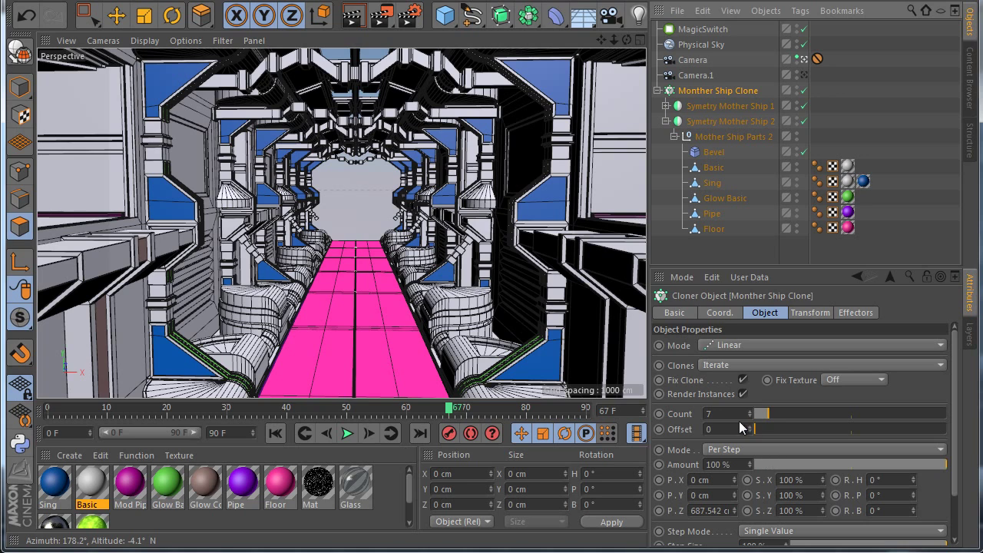
{"action": "left_click_drag", "start_coordinate": [736, 419], "coordinate": [664, 410]}
{"action": "type", "text": "18"}
{"action": "key", "text": "Return"}
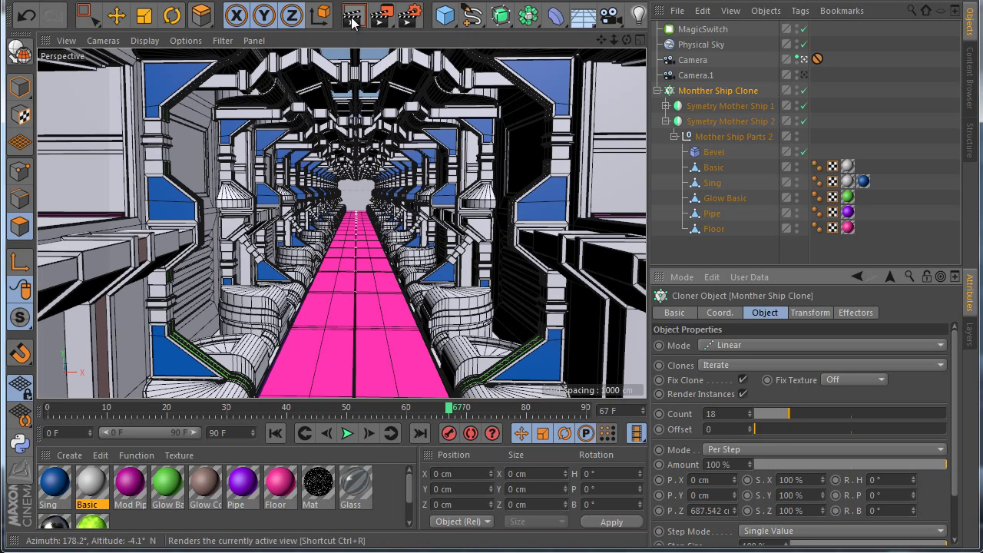
{"action": "left_click", "coordinate": [353, 21]}
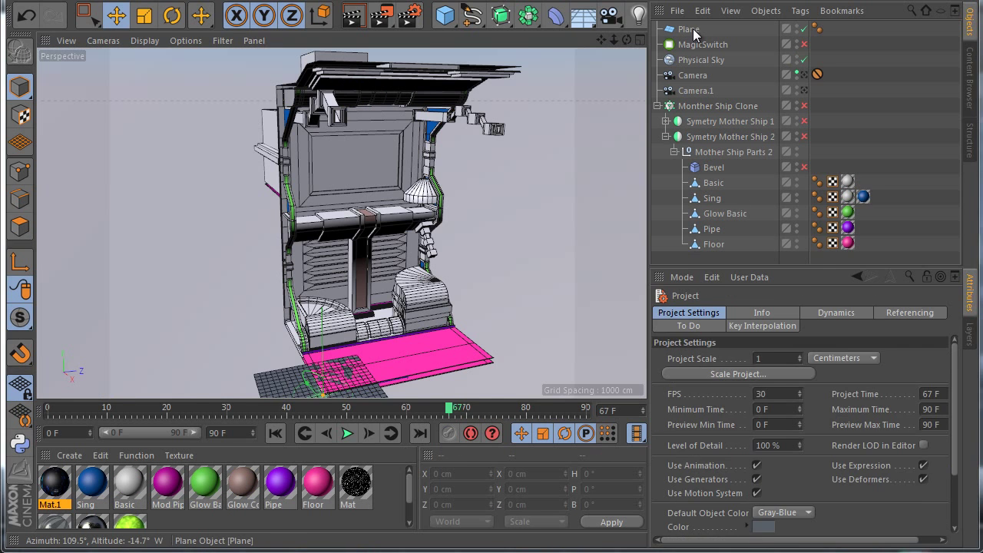
Delete the Plane object and add a Cylinder oriented along +X
{"action": "left_click", "coordinate": [691, 31]}
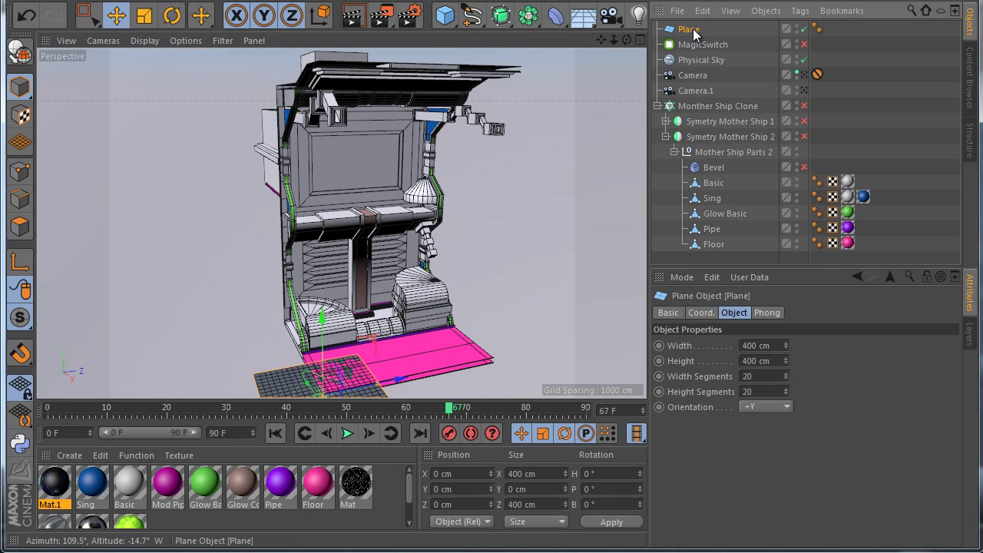
{"action": "key", "text": "Delete"}
{"action": "left_click", "coordinate": [445, 14]}
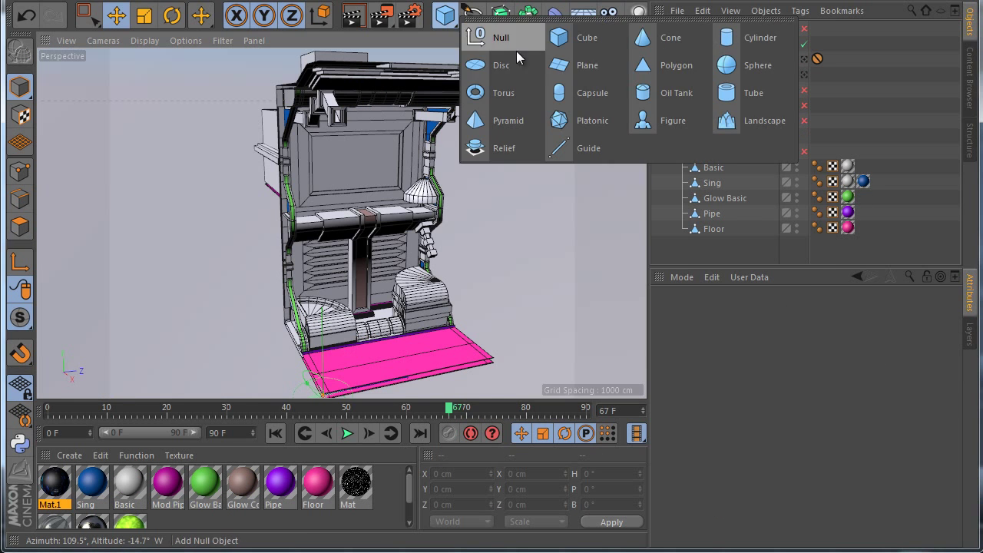
{"action": "left_click", "coordinate": [736, 41]}
{"action": "scroll", "coordinate": [436, 307], "scroll_direction": "up", "scroll_amount": 3}
{"action": "left_click", "coordinate": [776, 407]}
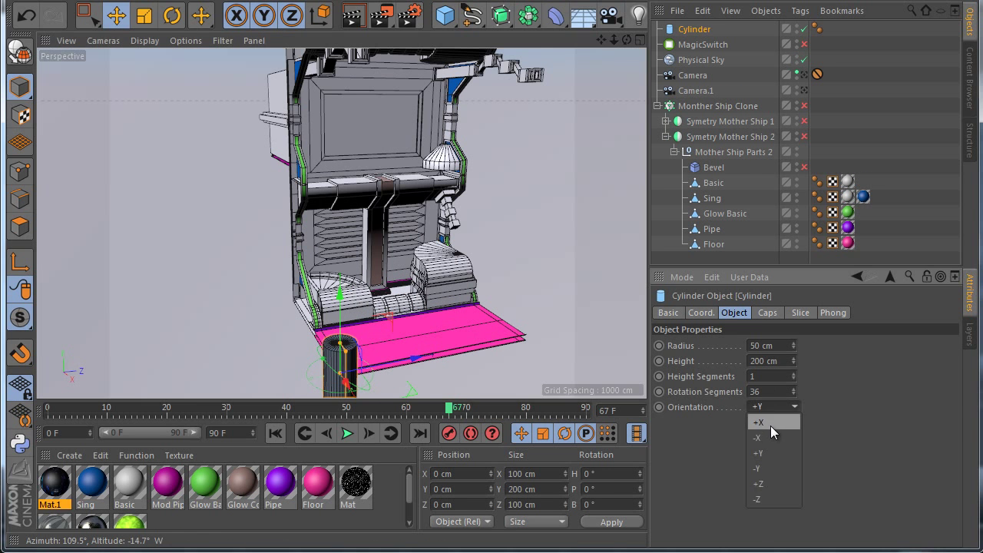
{"action": "left_click", "coordinate": [771, 423]}
In the top view, place the cylinder at about X -125 cm, Z 150.5 cm and adjust its height to about 230 cm
{"action": "left_click_drag", "start_coordinate": [374, 375], "coordinate": [420, 404]}
{"action": "middle_click", "coordinate": [390, 315]}
{"action": "middle_click", "coordinate": [454, 198]}
{"action": "middle_click_drag", "start_coordinate": [339, 325], "coordinate": [386, 279], "text": "alt"}
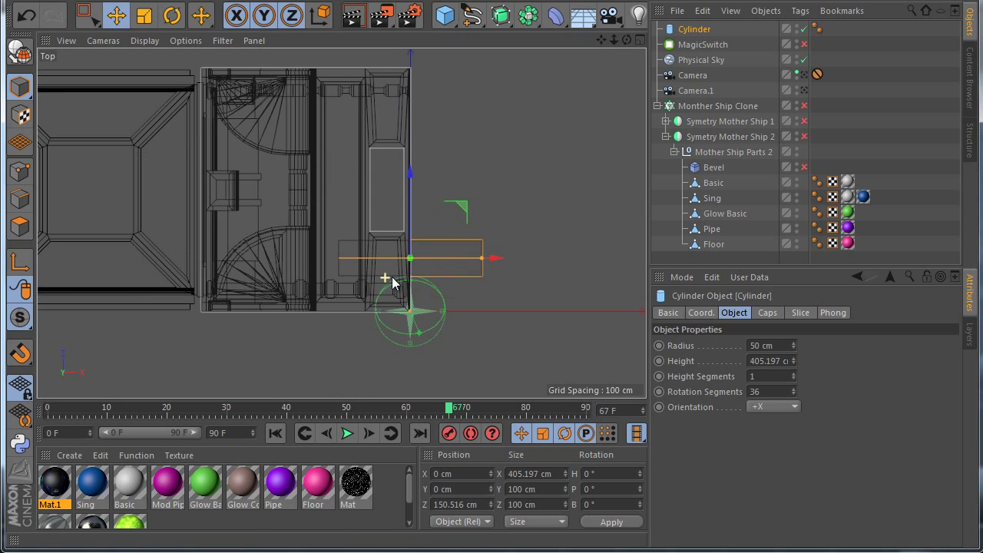
{"action": "left_click_drag", "start_coordinate": [482, 261], "coordinate": [437, 260]}
{"action": "scroll", "coordinate": [454, 262], "scroll_direction": "up", "scroll_amount": 2}
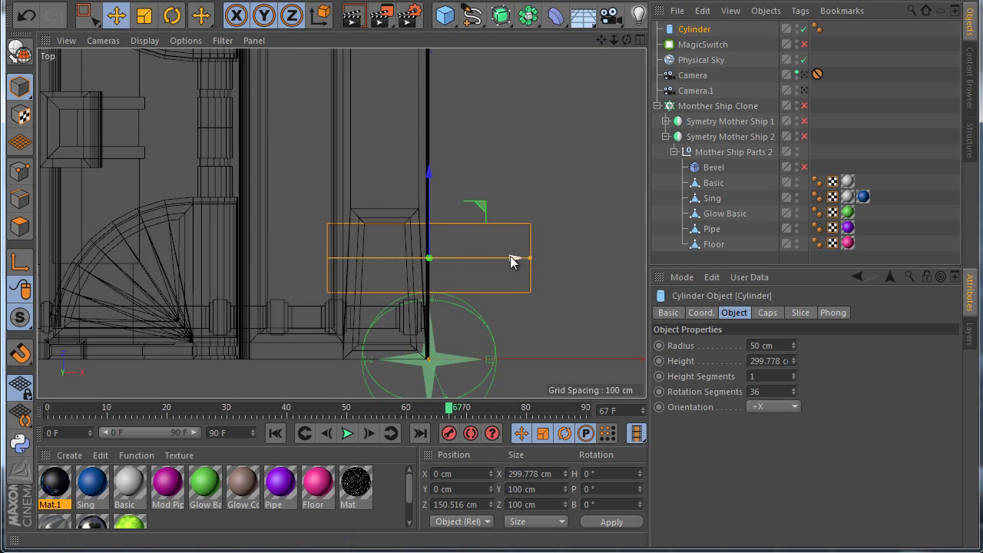
{"action": "left_click_drag", "start_coordinate": [511, 256], "coordinate": [392, 267]}
{"action": "scroll", "coordinate": [481, 254], "scroll_direction": "up", "scroll_amount": 2}
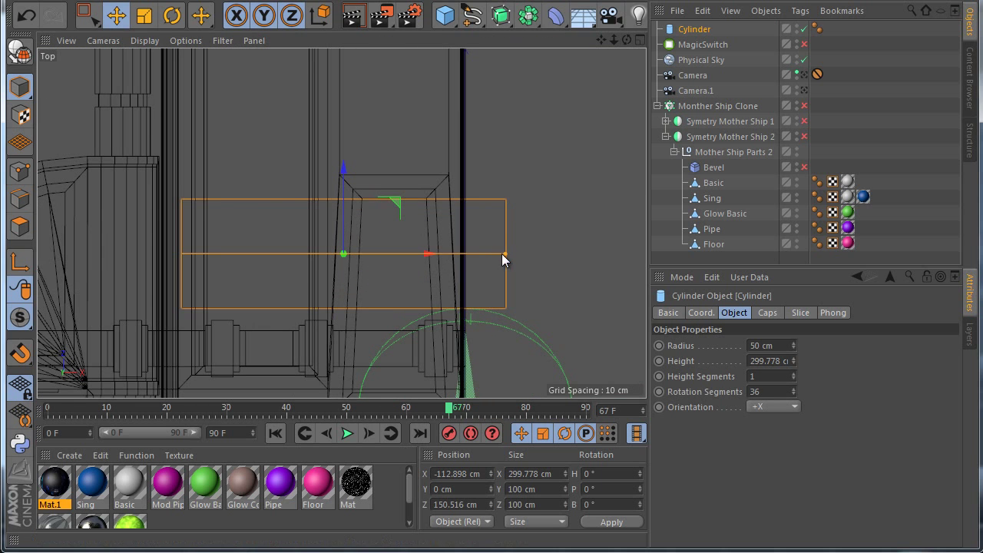
{"action": "left_click_drag", "start_coordinate": [503, 257], "coordinate": [455, 254]}
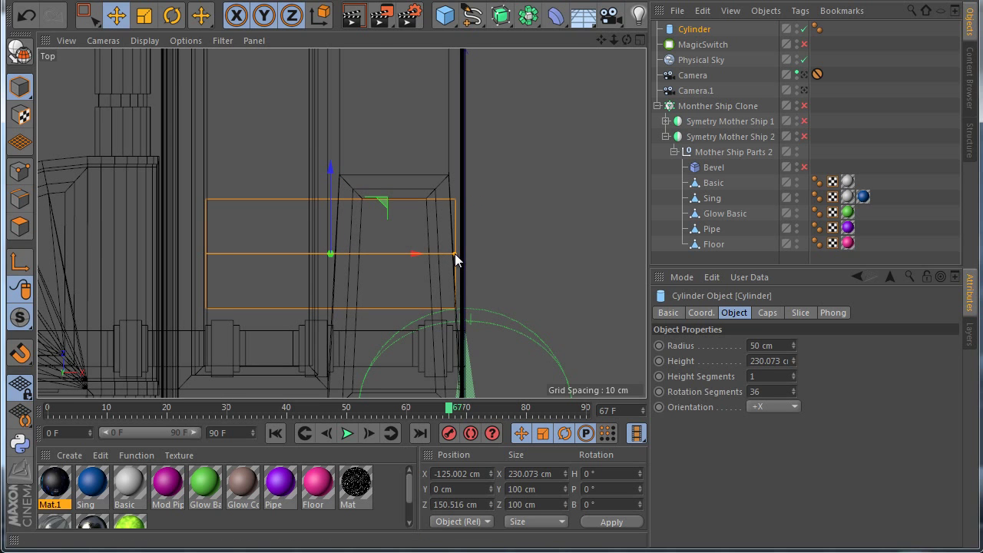
Return to the perspective view and raise the cylinder to about 40 cm in Y
{"action": "middle_click", "coordinate": [439, 248]}
{"action": "middle_click", "coordinate": [284, 188]}
{"action": "right_click_drag", "start_coordinate": [354, 343], "coordinate": [394, 287], "text": "alt"}
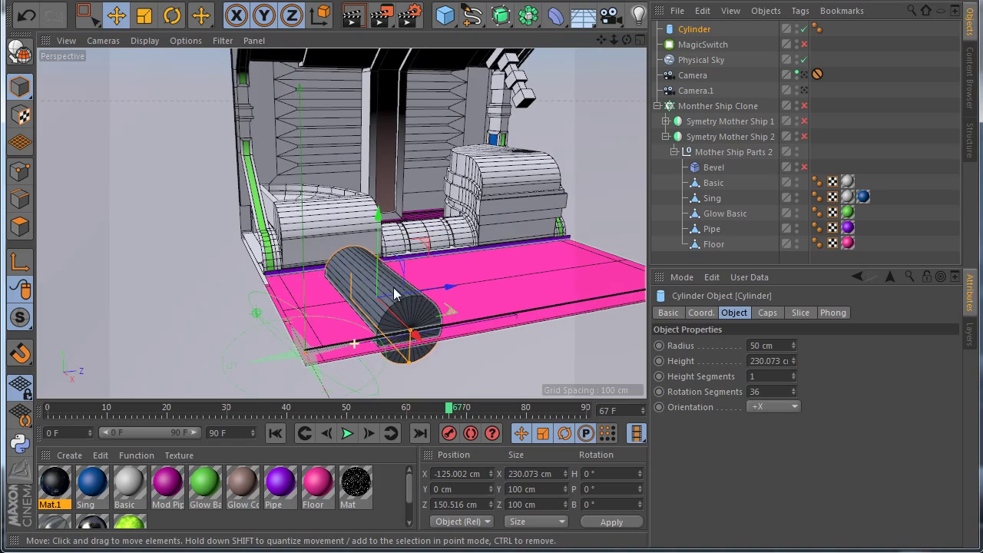
{"action": "left_click_drag", "start_coordinate": [393, 288], "coordinate": [372, 286]}
{"action": "scroll", "coordinate": [373, 286], "scroll_direction": "up", "scroll_amount": 2}
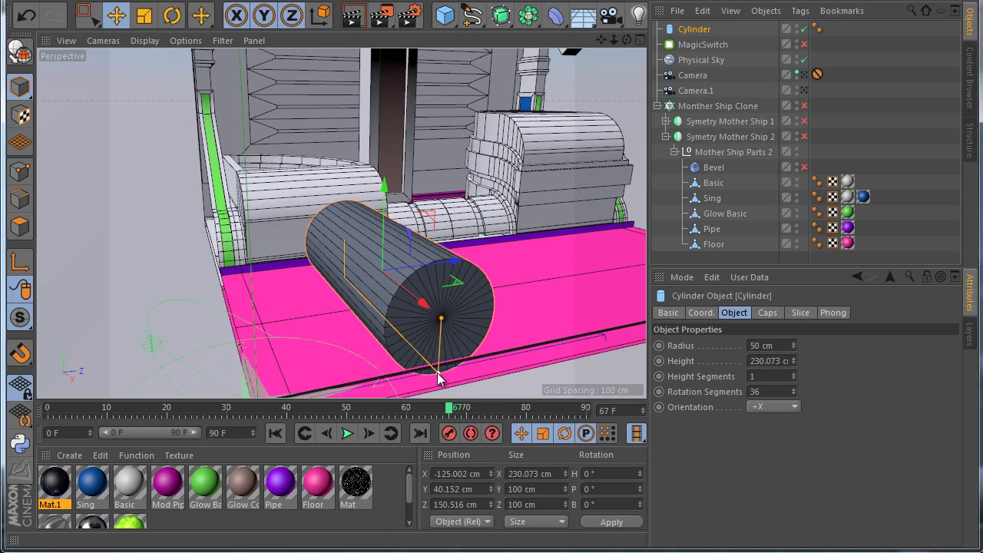
Reduce the cylinder's radius to about 34 cm and place it at about X -171 cm beside the curved base
{"action": "left_click_drag", "start_coordinate": [437, 374], "coordinate": [439, 358]}
{"action": "left_click_drag", "start_coordinate": [349, 326], "coordinate": [502, 311], "text": "alt"}
{"action": "scroll", "coordinate": [498, 288], "scroll_direction": "up", "scroll_amount": 2}
{"action": "mouse_move", "coordinate": [458, 252]}
{"action": "left_mouse_down"}
{"action": "mouse_move", "coordinate": [417, 249]}
{"action": "mouse_move", "coordinate": [474, 252]}
{"action": "left_mouse_up"}
{"action": "key", "text": "ctrl+z"}
{"action": "key", "text": "ctrl+z"}
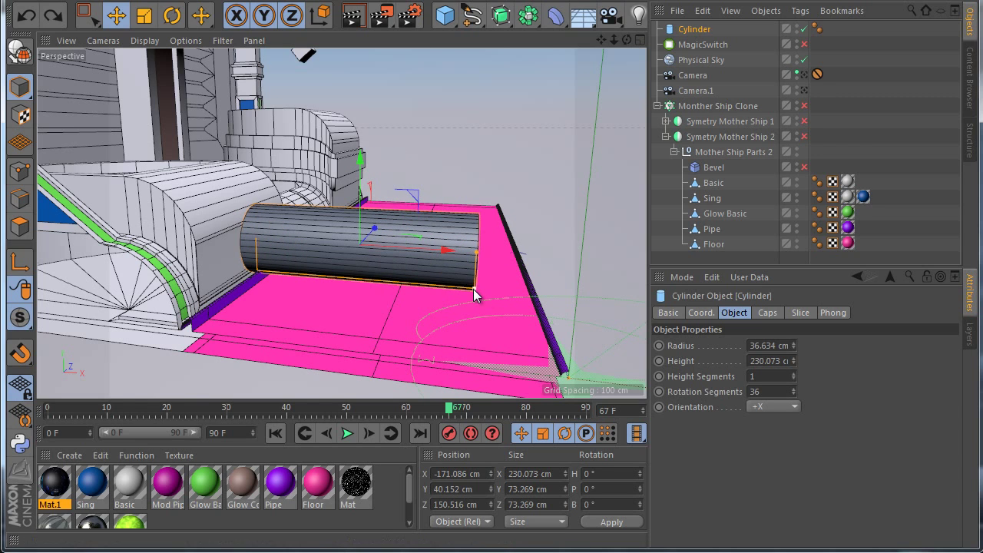
{"action": "left_click", "coordinate": [474, 286]}
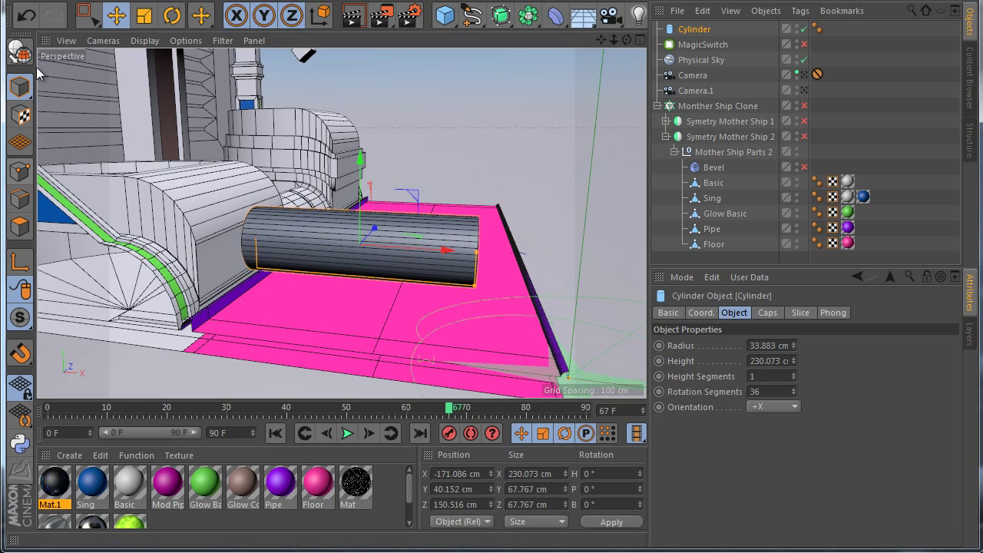
Make the cylinder editable, place it above Bevel inside Mother Ship Parts 2, and enable the Symetry Mother Ship 2 object
{"action": "left_click", "coordinate": [23, 51]}
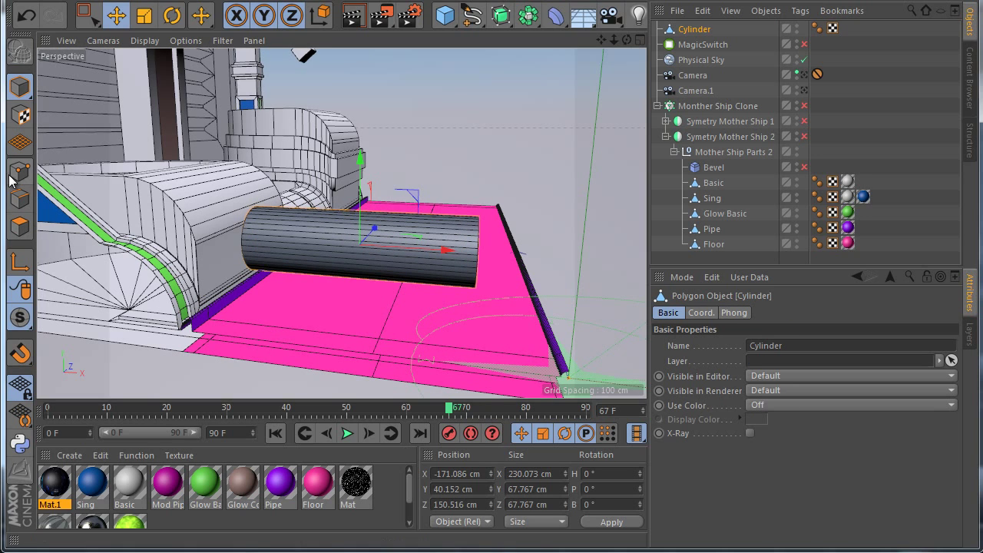
{"action": "left_click_drag", "start_coordinate": [671, 36], "coordinate": [724, 159]}
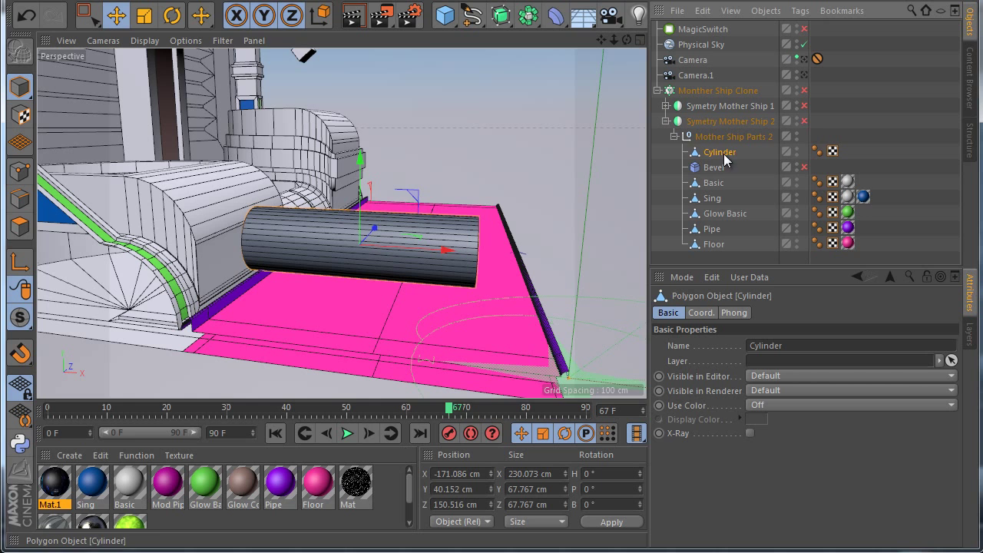
{"action": "left_click", "coordinate": [805, 123]}
{"action": "scroll", "coordinate": [389, 239], "scroll_direction": "down", "scroll_amount": 5}
{"action": "scroll", "coordinate": [463, 231], "scroll_direction": "up", "scroll_amount": 5}
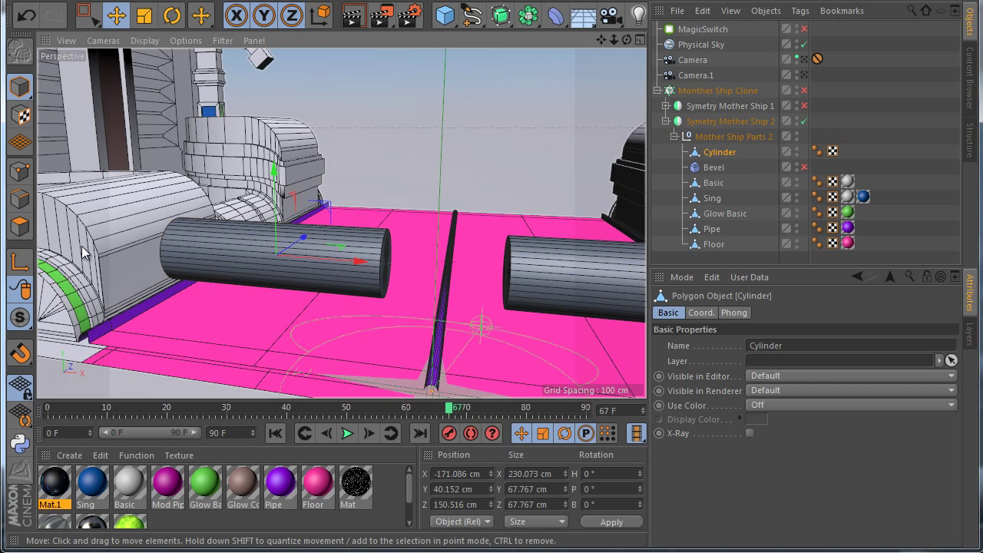
Select the cylinder's inner end points and move them along X to about 170.77 cm, meeting the mirrored half
{"action": "left_click", "coordinate": [21, 172]}
{"action": "left_click", "coordinate": [86, 15]}
{"action": "left_click_drag", "start_coordinate": [404, 324], "coordinate": [351, 169]}
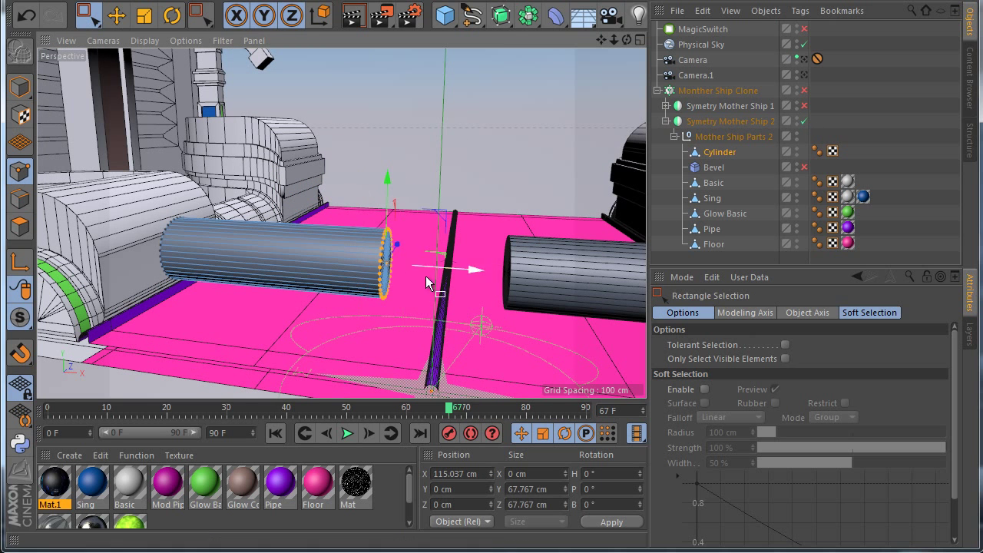
{"action": "left_click_drag", "start_coordinate": [425, 276], "coordinate": [499, 280]}
{"action": "scroll", "coordinate": [445, 274], "scroll_direction": "up", "scroll_amount": 3}
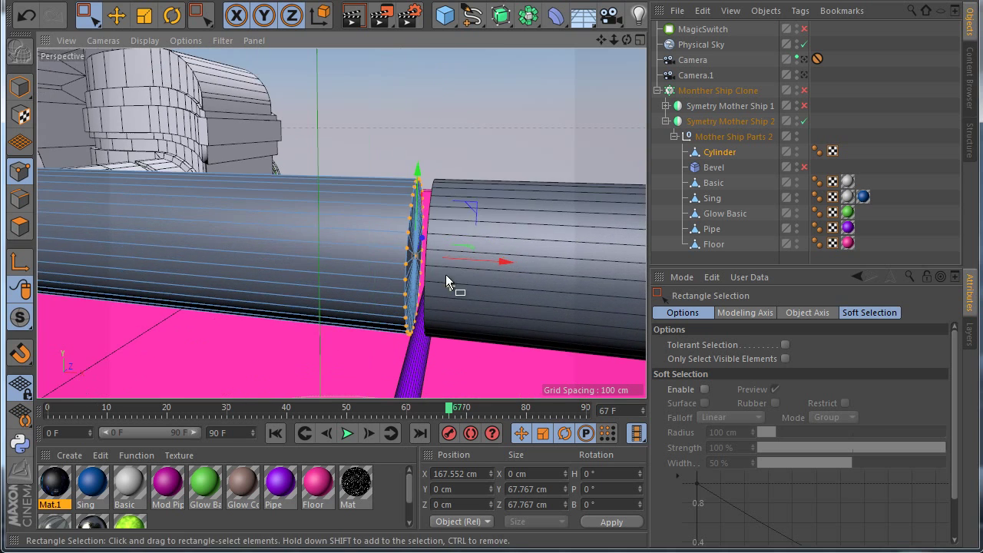
{"action": "scroll", "coordinate": [424, 256], "scroll_direction": "up", "scroll_amount": 4}
{"action": "scroll", "coordinate": [430, 269], "scroll_direction": "down", "scroll_amount": 4}
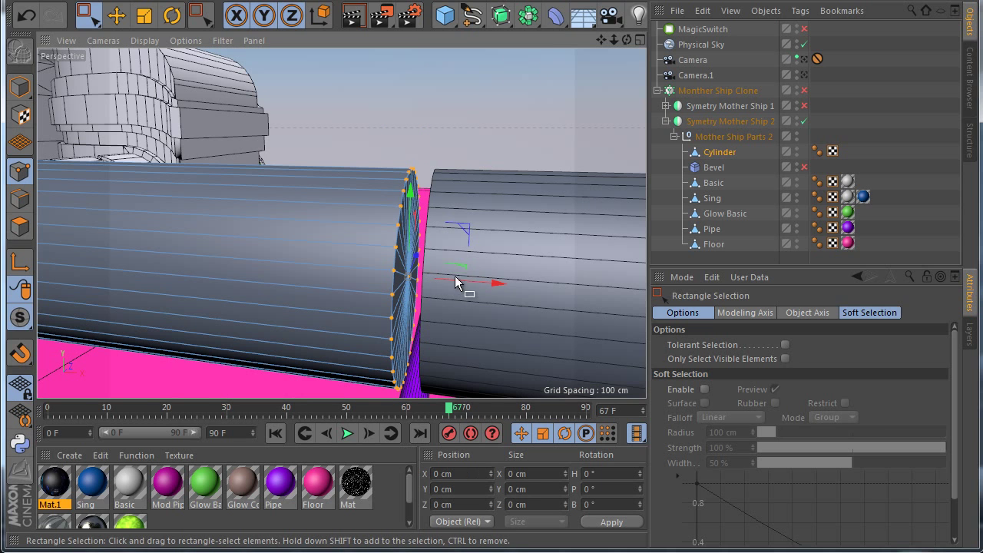
{"action": "key", "text": "ctrl+z"}
{"action": "left_click_drag", "start_coordinate": [484, 281], "coordinate": [494, 280]}
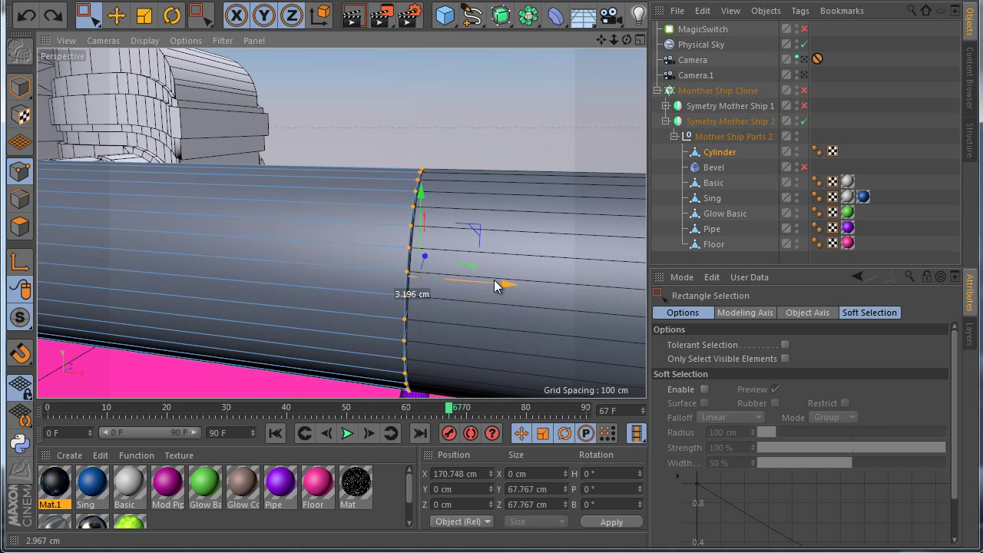
{"action": "scroll", "coordinate": [468, 252], "scroll_direction": "down", "scroll_amount": 6}
{"action": "scroll", "coordinate": [439, 241], "scroll_direction": "up", "scroll_amount": 1}
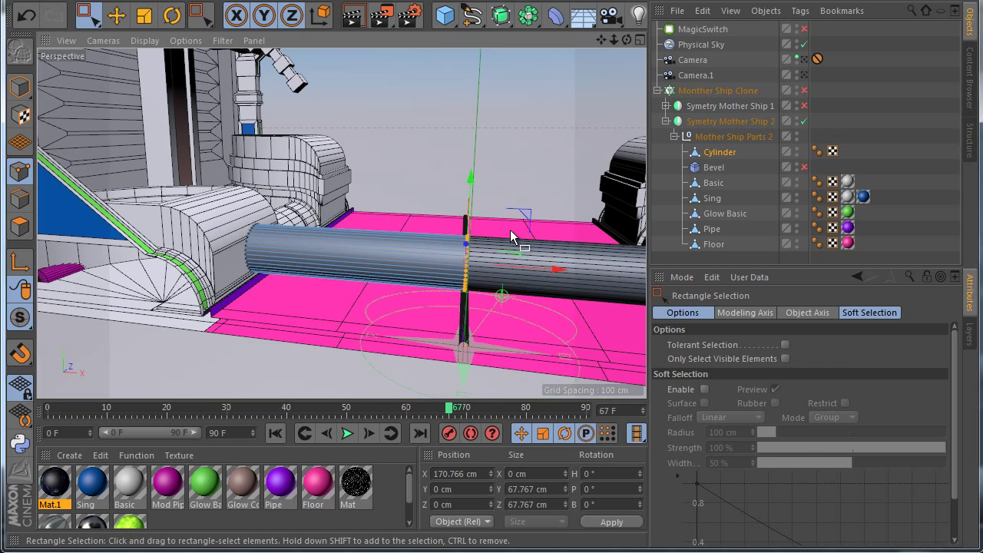
Cut the cylinder with the Knife in Plane mode, using 8 cuts at 43 cm spacing on the Y-Z plane
{"action": "right_click", "coordinate": [512, 233]}
{"action": "left_click", "coordinate": [555, 407]}
{"action": "scroll", "coordinate": [284, 259], "scroll_direction": "up", "scroll_amount": 2}
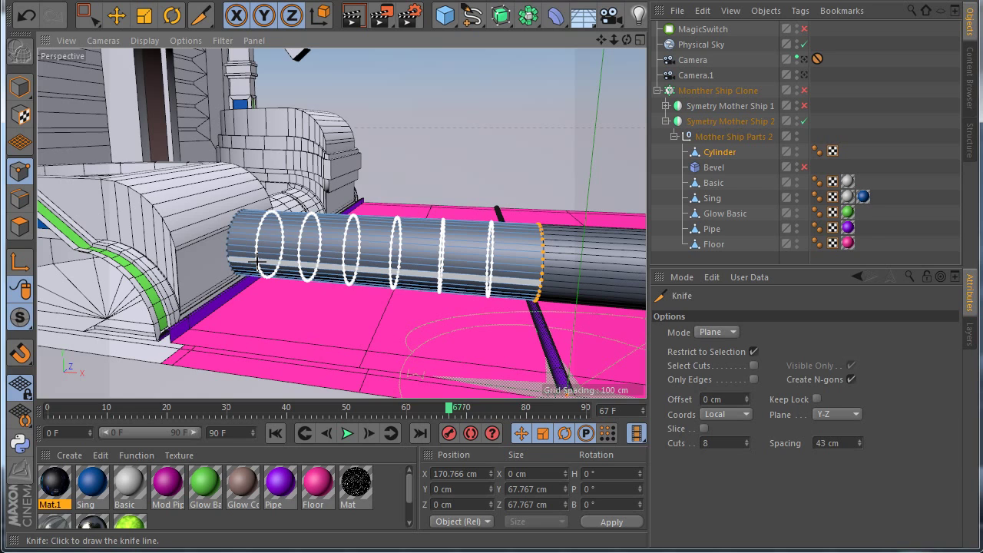
{"action": "left_click", "coordinate": [258, 260]}
Loop-select three alternating polygon bands along the cylinder
{"action": "left_click", "coordinate": [20, 225]}
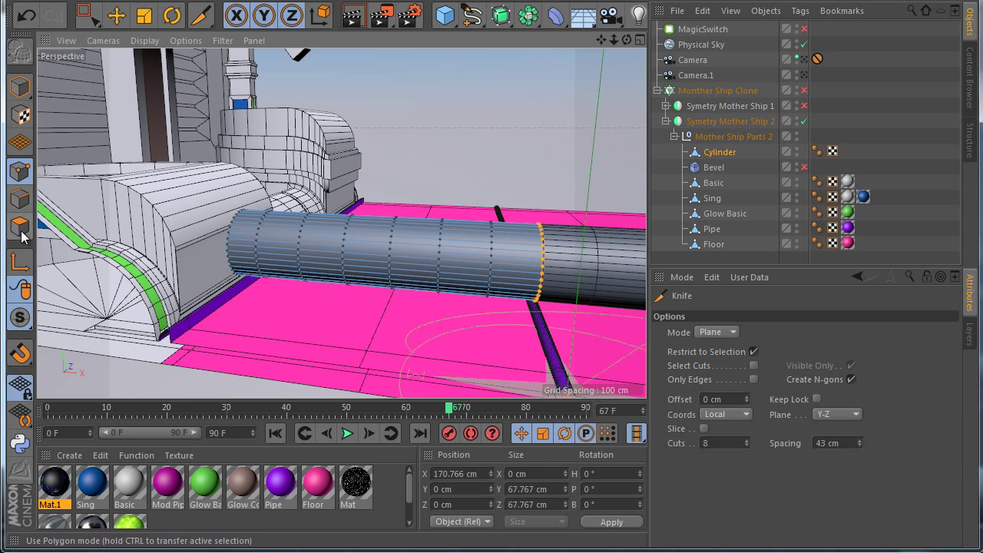
{"action": "left_click", "coordinate": [86, 15]}
{"action": "left_click", "coordinate": [142, 95]}
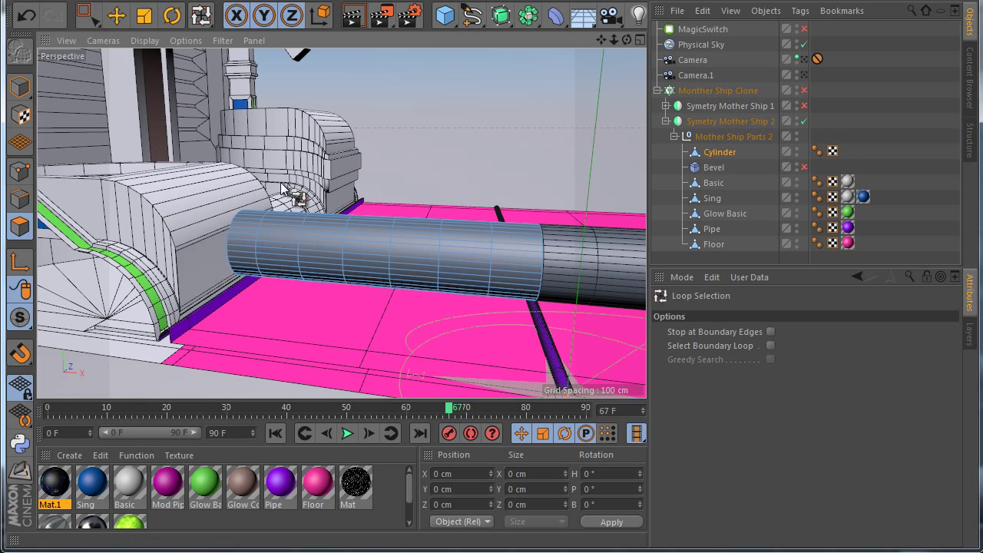
{"action": "left_click", "coordinate": [509, 273]}
{"action": "left_click", "coordinate": [465, 263]}
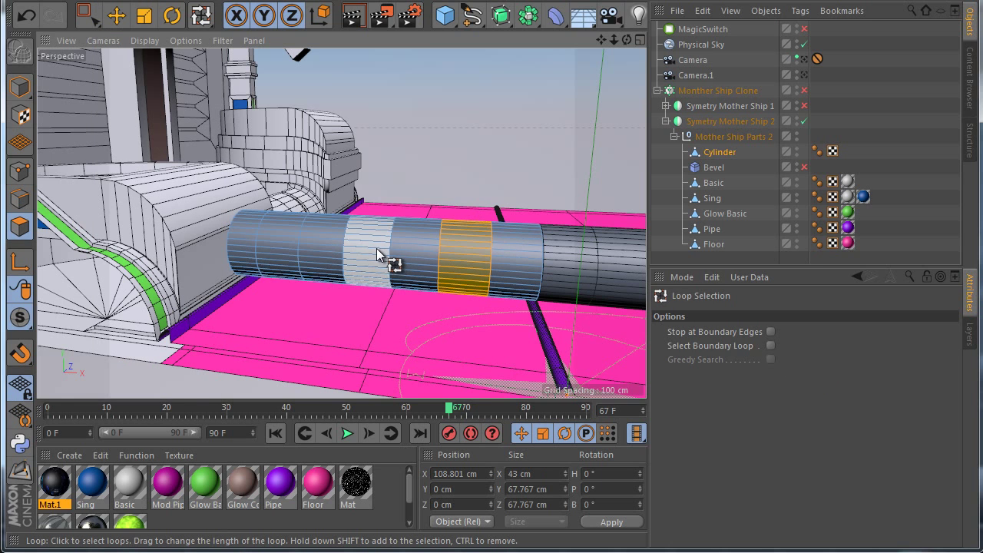
{"action": "left_click", "coordinate": [367, 258], "text": "shift"}
{"action": "left_click", "coordinate": [281, 254], "text": "shift"}
Inset the three selected bands with Extrude Inner, using 90% variation and a 12.5 cm offset
{"action": "right_click", "coordinate": [408, 311]}
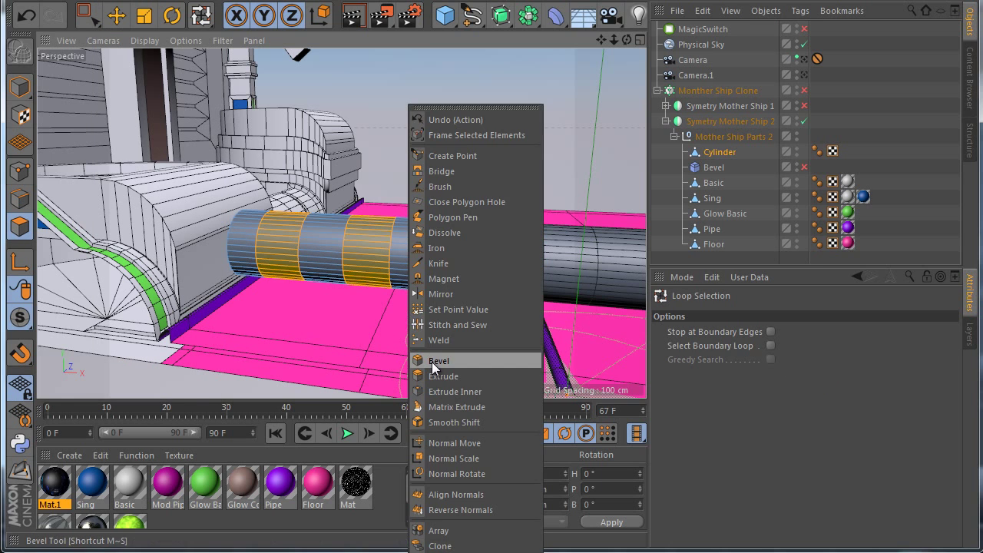
{"action": "left_click", "coordinate": [438, 386]}
{"action": "left_click", "coordinate": [906, 357]}
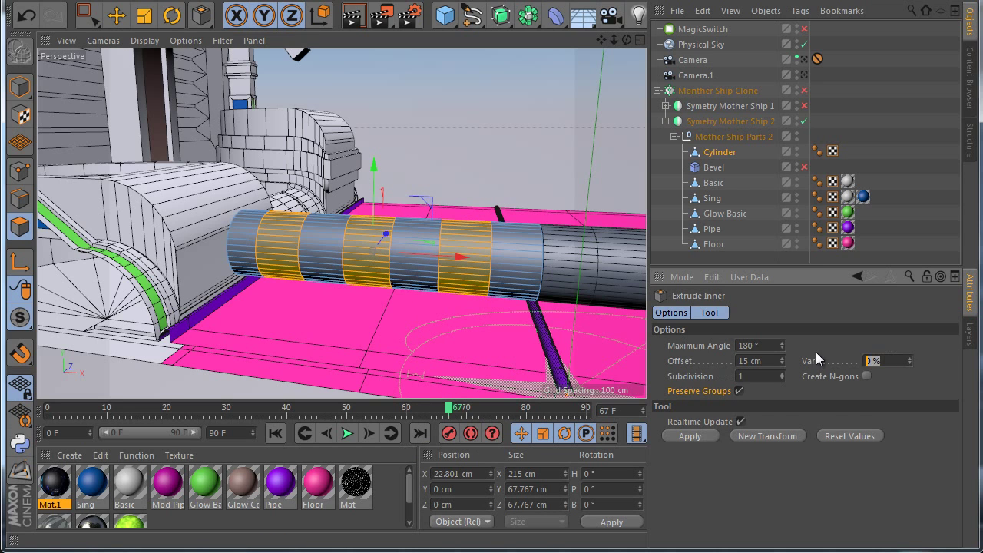
{"action": "type", "text": "100"}
{"action": "key", "text": "Return"}
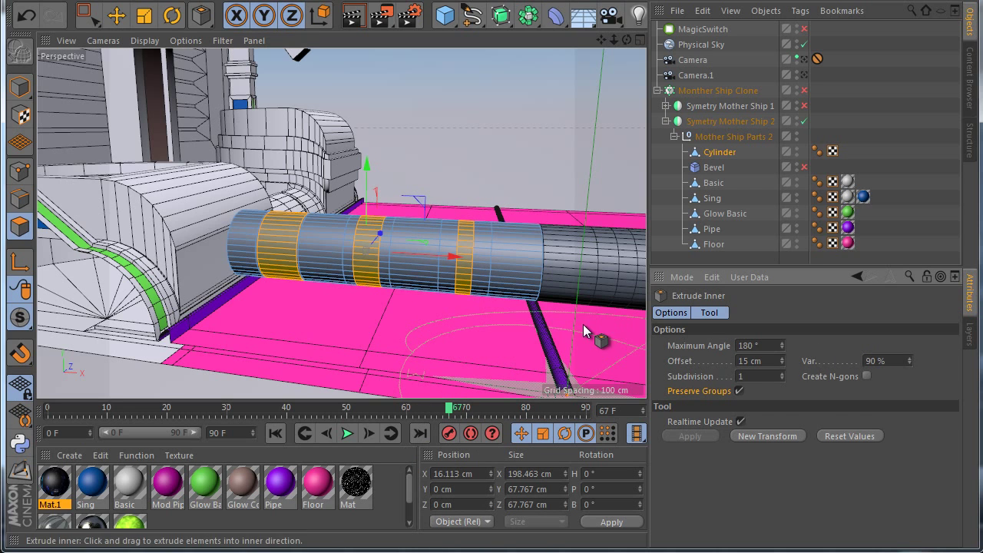
{"action": "key", "text": "ctrl+z"}
{"action": "left_click_drag", "start_coordinate": [523, 329], "coordinate": [297, 282]}
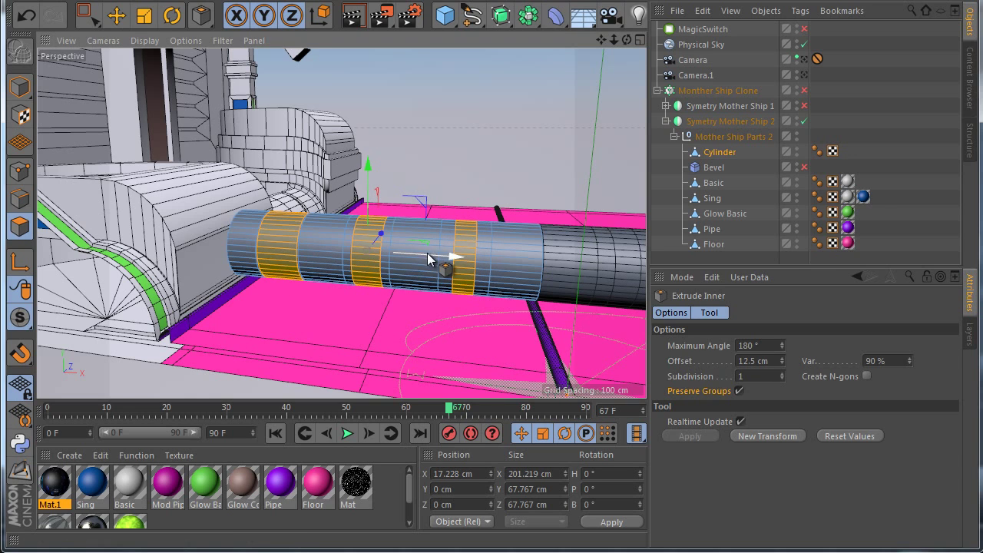
Extrude the inset bands by -6 cm with 90% variation and inset the recessed bands again
{"action": "right_click", "coordinate": [458, 244]}
{"action": "left_click", "coordinate": [500, 357]}
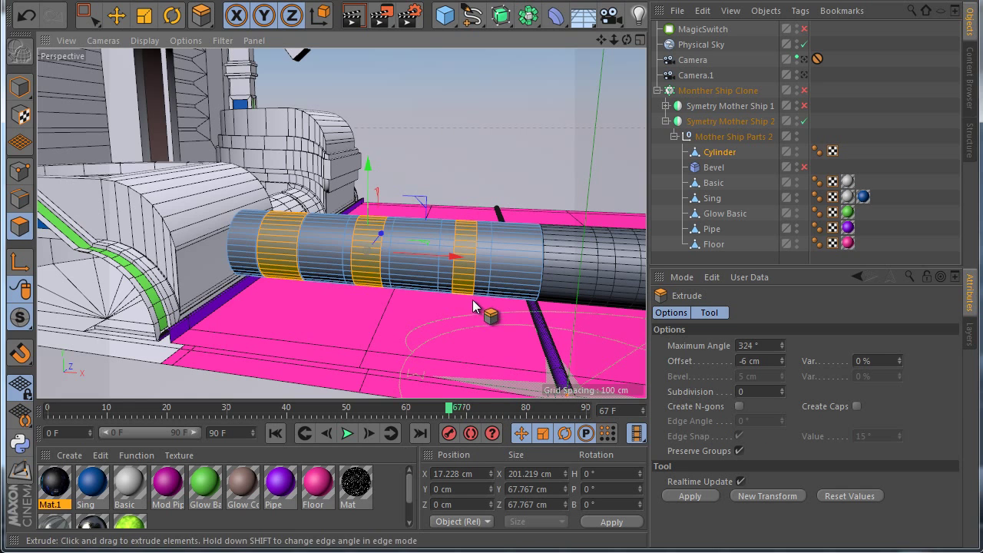
{"action": "left_click", "coordinate": [875, 359]}
{"action": "type", "text": "100"}
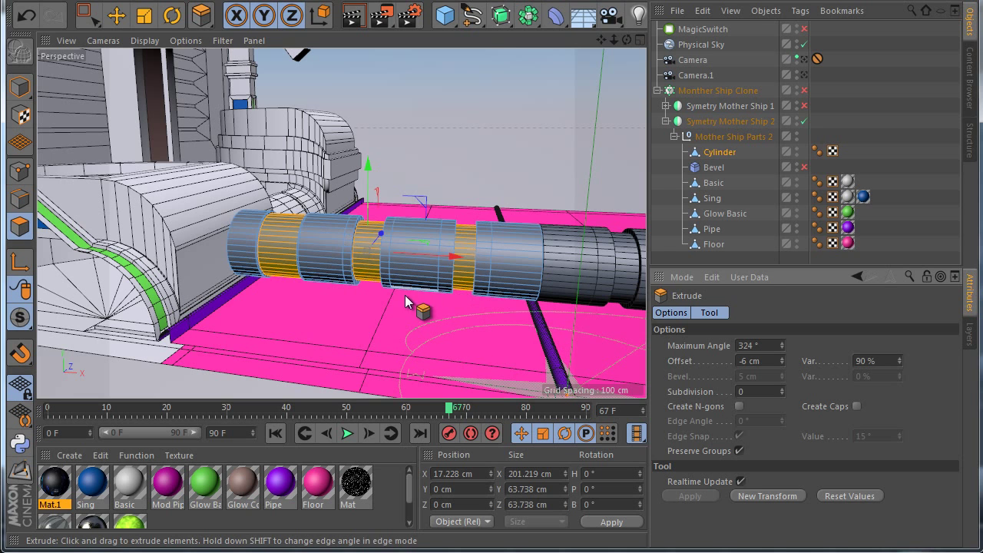
{"action": "right_click", "coordinate": [430, 323]}
{"action": "left_click", "coordinate": [499, 391]}
{"action": "left_click_drag", "start_coordinate": [477, 335], "coordinate": [501, 338]}
Try extruding the recessed bands outward by about 17.9 cm with 90% variation
{"action": "right_click", "coordinate": [474, 355]}
{"action": "left_click", "coordinate": [493, 377]}
{"action": "right_click", "coordinate": [481, 355]}
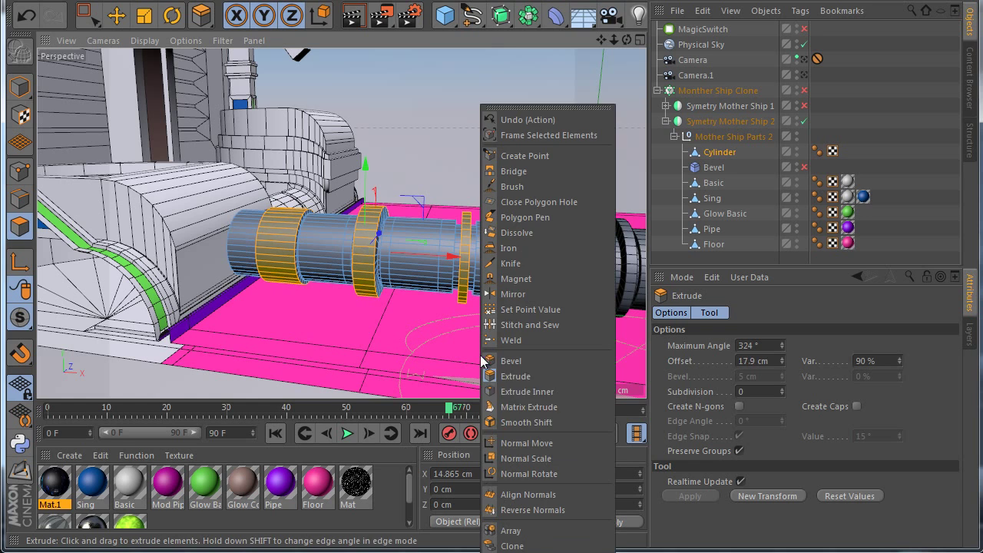
{"action": "left_click", "coordinate": [28, 15]}
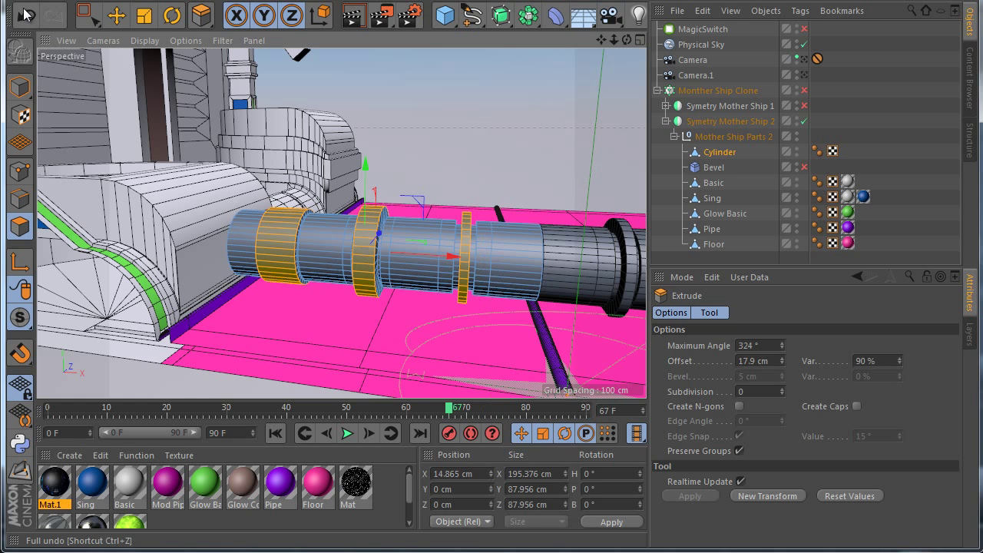
{"action": "left_click", "coordinate": [20, 13]}
Extrude the three recessed bands further inward and inset them with a 1.7 cm Extrude Inner offset
{"action": "right_click", "coordinate": [466, 359]}
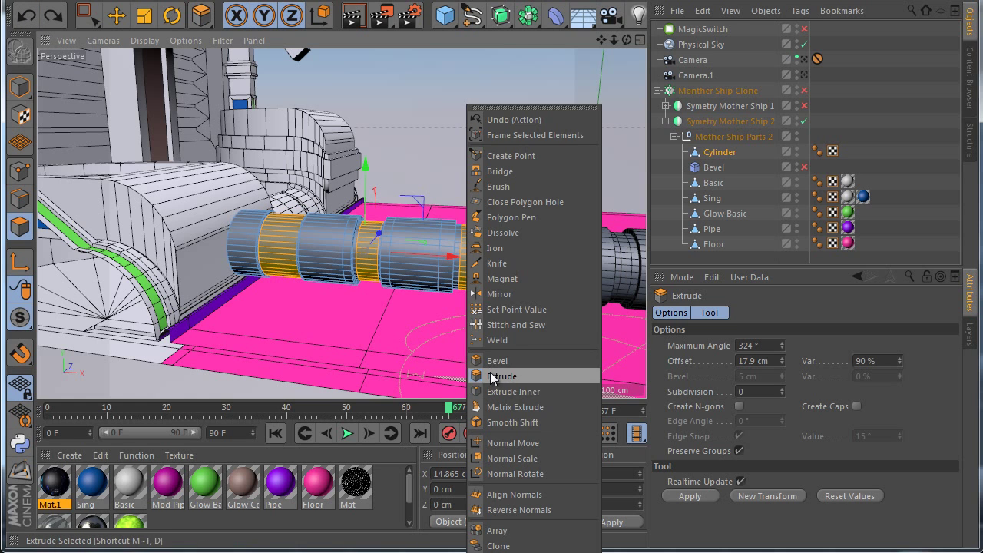
{"action": "left_click", "coordinate": [492, 375]}
{"action": "scroll", "coordinate": [475, 310], "scroll_direction": "up", "scroll_amount": 2}
{"action": "left_click_drag", "start_coordinate": [495, 338], "coordinate": [456, 288]}
{"action": "right_click", "coordinate": [467, 326]}
{"action": "left_click", "coordinate": [507, 392]}
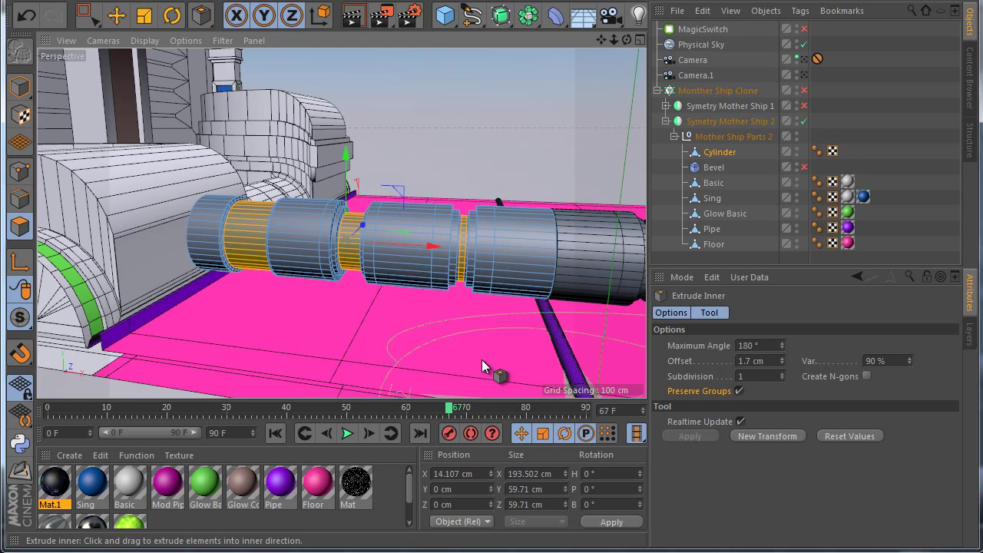
{"action": "right_click", "coordinate": [470, 326]}
{"action": "left_click", "coordinate": [352, 338]}
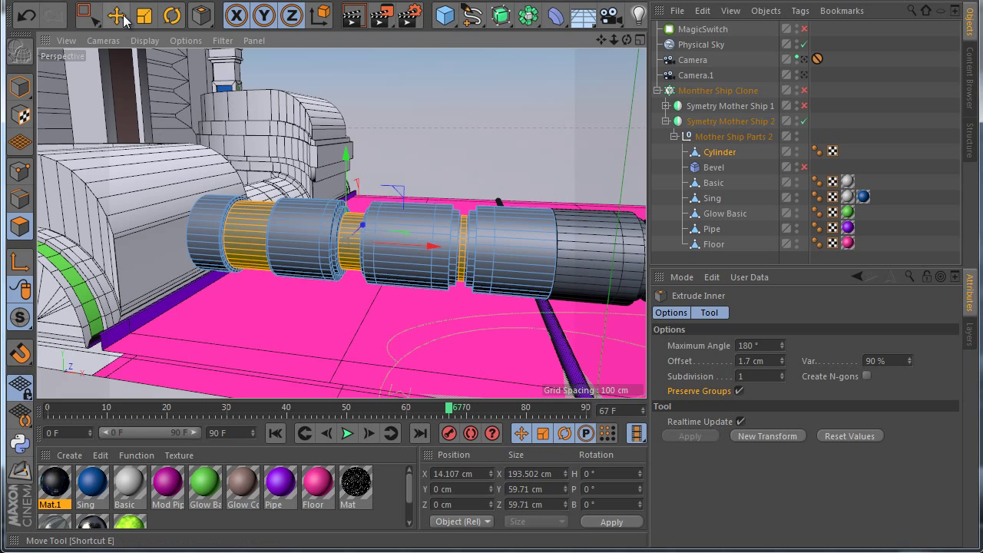
Loop-select the four raised bands beside the grooves along the cylinder
{"action": "left_click", "coordinate": [84, 14]}
{"action": "left_click", "coordinate": [132, 94]}
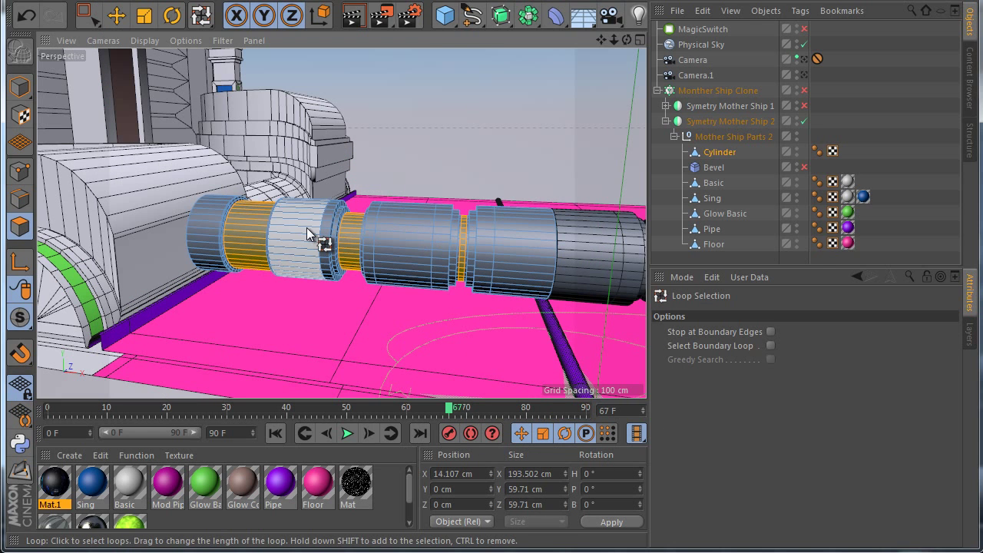
{"action": "left_click", "coordinate": [306, 228]}
{"action": "left_click", "coordinate": [393, 233], "text": "shift"}
{"action": "left_click", "coordinate": [531, 235], "text": "shift"}
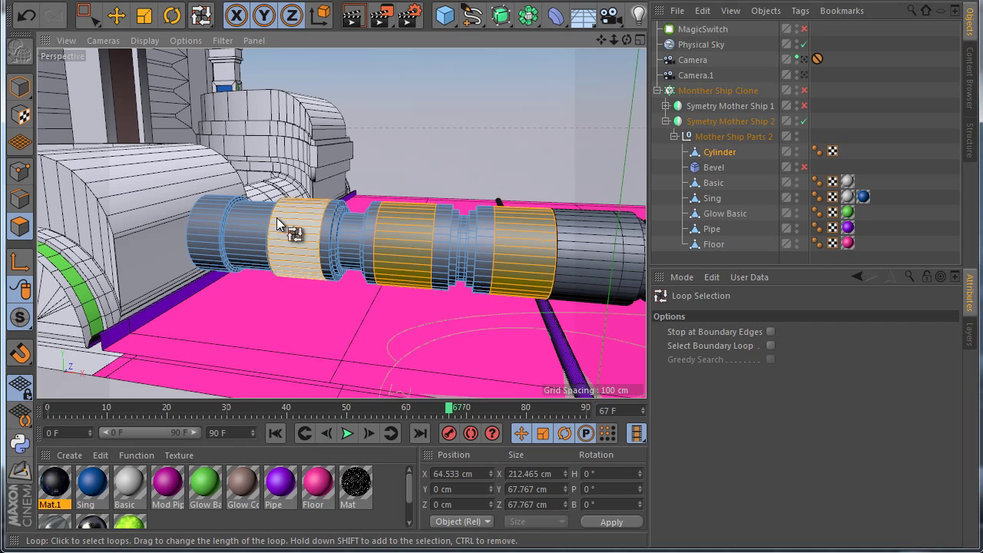
{"action": "left_click", "coordinate": [219, 227], "text": "shift"}
Inset the four raised bands with 90% variation and extrude them inward to form shallow grooves
{"action": "right_click", "coordinate": [305, 294]}
{"action": "left_click", "coordinate": [387, 387]}
{"action": "left_click_drag", "start_coordinate": [489, 337], "coordinate": [491, 337]}
{"action": "right_click", "coordinate": [415, 346]}
{"action": "left_click", "coordinate": [452, 375]}
Try a further Extrude Inner on the four shallow grooves
{"action": "right_click", "coordinate": [451, 348]}
{"action": "left_click", "coordinate": [481, 388]}
{"action": "key", "text": "ctrl+z"}
Exclude the band at the cylinder's outer end, inset the other three, and extrude them by -7 cm with 90% variation
{"action": "left_click", "coordinate": [89, 15]}
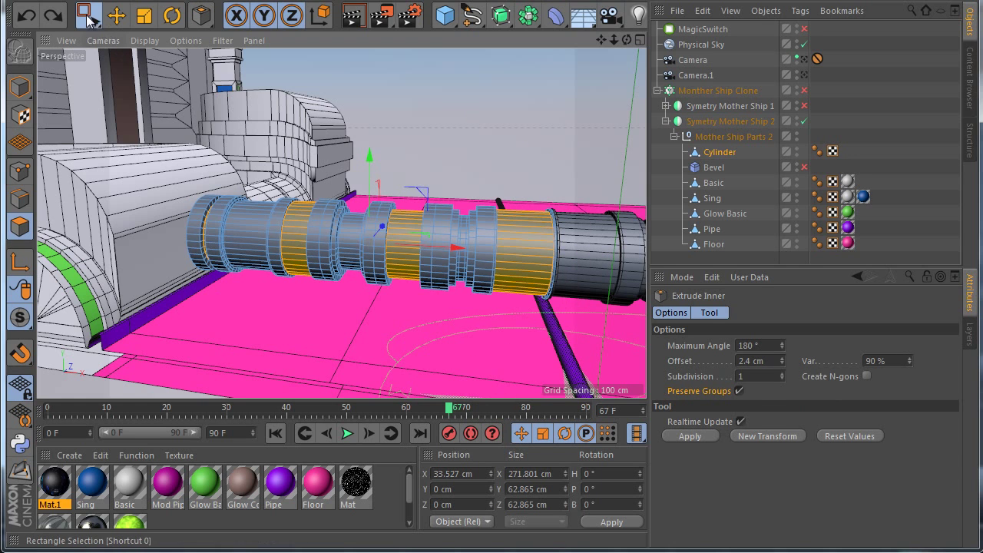
{"action": "left_click_drag", "start_coordinate": [177, 185], "coordinate": [257, 325], "text": "ctrl"}
{"action": "right_click", "coordinate": [431, 344]}
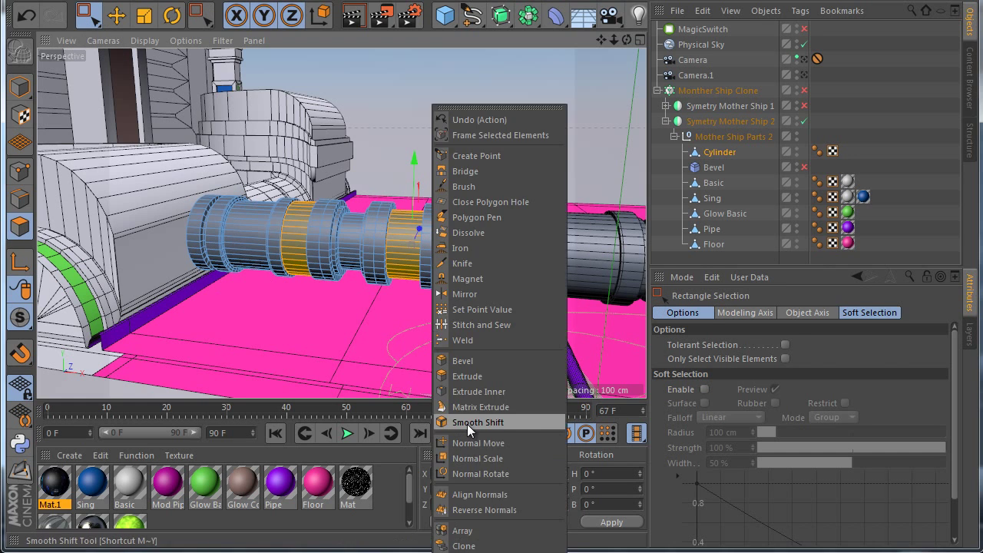
{"action": "left_click", "coordinate": [465, 390]}
{"action": "mouse_move", "coordinate": [478, 367]}
{"action": "left_mouse_down"}
{"action": "mouse_move", "coordinate": [489, 337]}
{"action": "mouse_move", "coordinate": [472, 355]}
{"action": "left_mouse_up"}
{"action": "right_click", "coordinate": [472, 356]}
{"action": "left_click", "coordinate": [507, 376]}
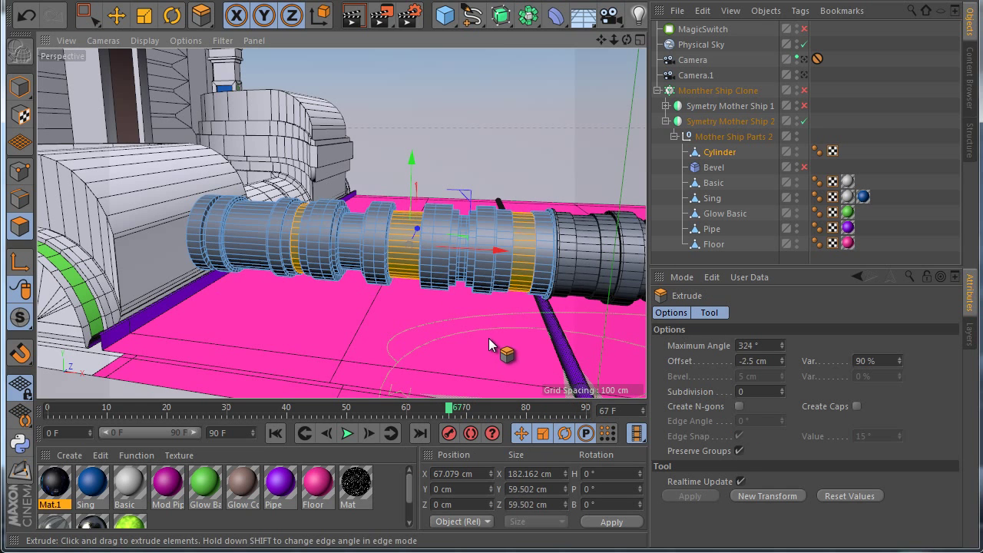
{"action": "left_click", "coordinate": [491, 209]}
Enable the Bevel deformer and render the perspective view around the detailed cylinder
{"action": "scroll", "coordinate": [492, 209], "scroll_direction": "down", "scroll_amount": 6}
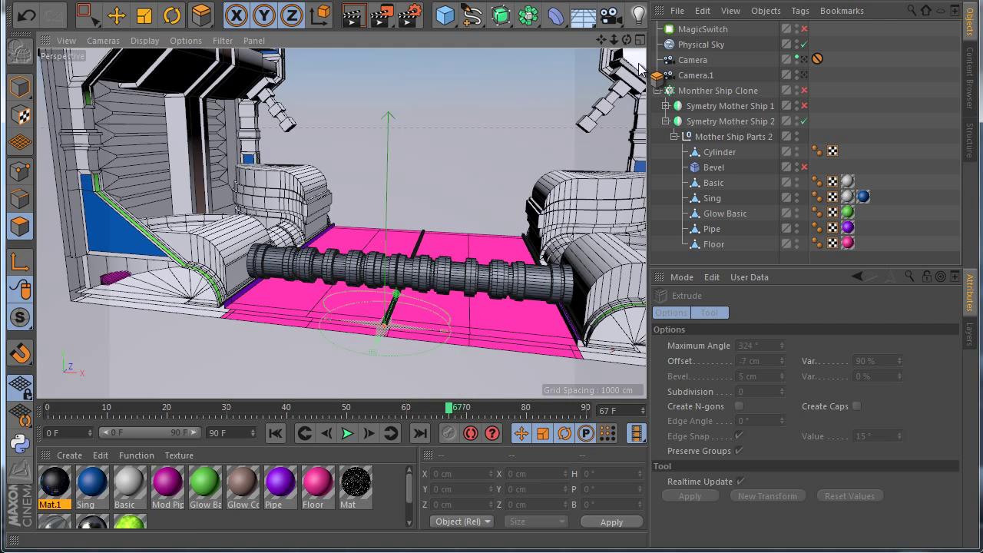
{"action": "left_click_drag", "start_coordinate": [627, 40], "coordinate": [817, 191]}
{"action": "left_click", "coordinate": [805, 168]}
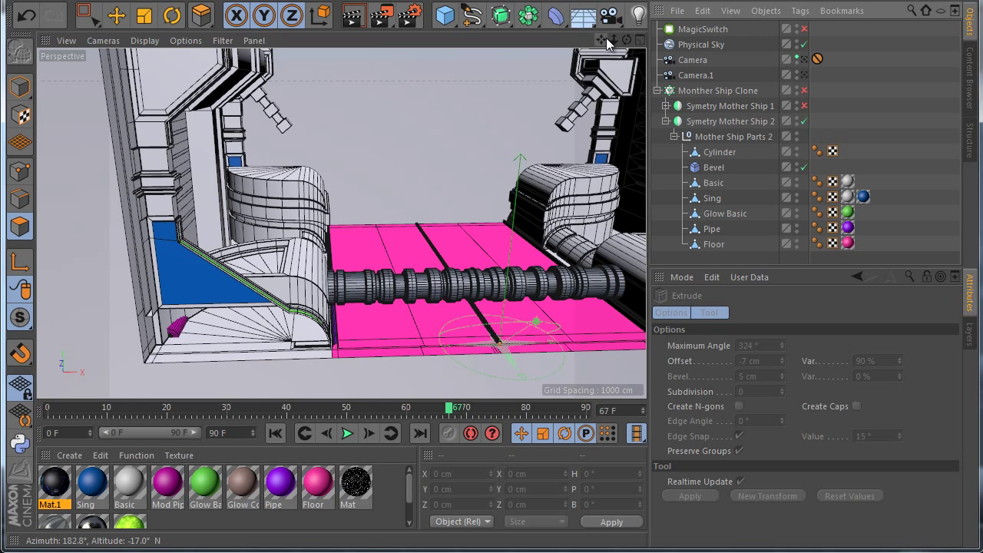
{"action": "left_click_drag", "start_coordinate": [607, 43], "coordinate": [384, 46]}
{"action": "left_click", "coordinate": [360, 21]}
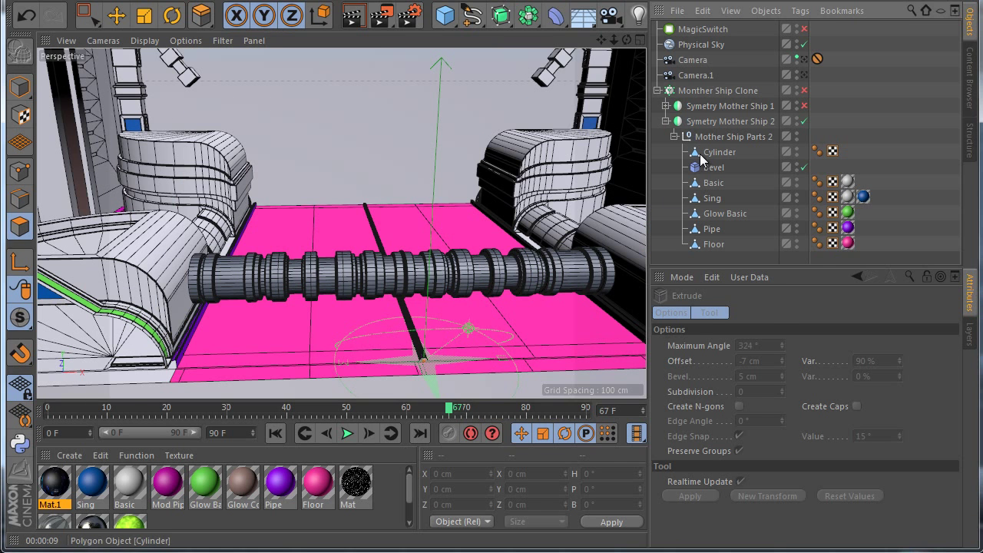
Switch the cylinder to point editing with Rectangle Selection and frame its unmirrored half in the front view
{"action": "left_click", "coordinate": [342, 271]}
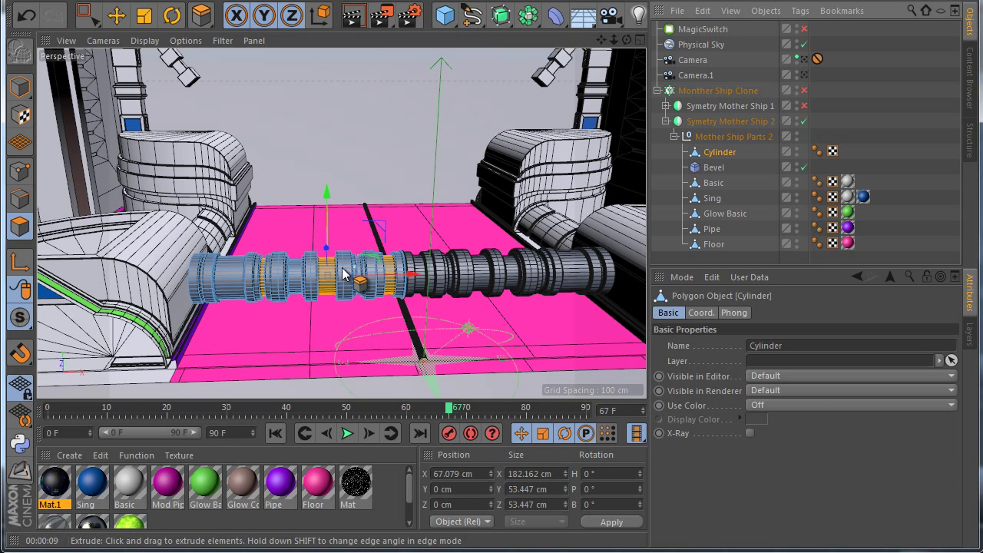
{"action": "scroll", "coordinate": [343, 275], "scroll_direction": "up", "scroll_amount": 3}
{"action": "left_click", "coordinate": [91, 20]}
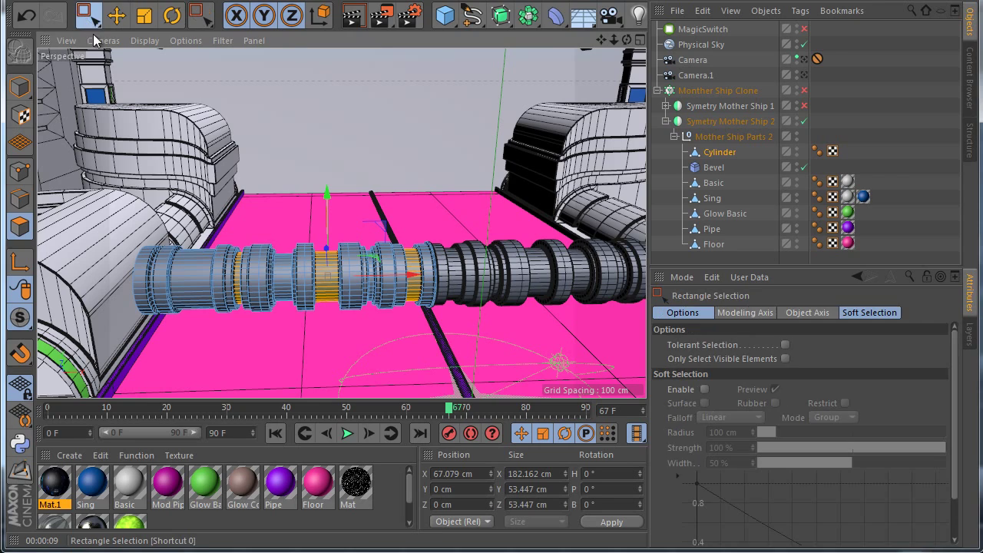
{"action": "left_click", "coordinate": [20, 170]}
{"action": "scroll", "coordinate": [256, 320], "scroll_direction": "up", "scroll_amount": 2}
{"action": "scroll", "coordinate": [299, 257], "scroll_direction": "up", "scroll_amount": 2}
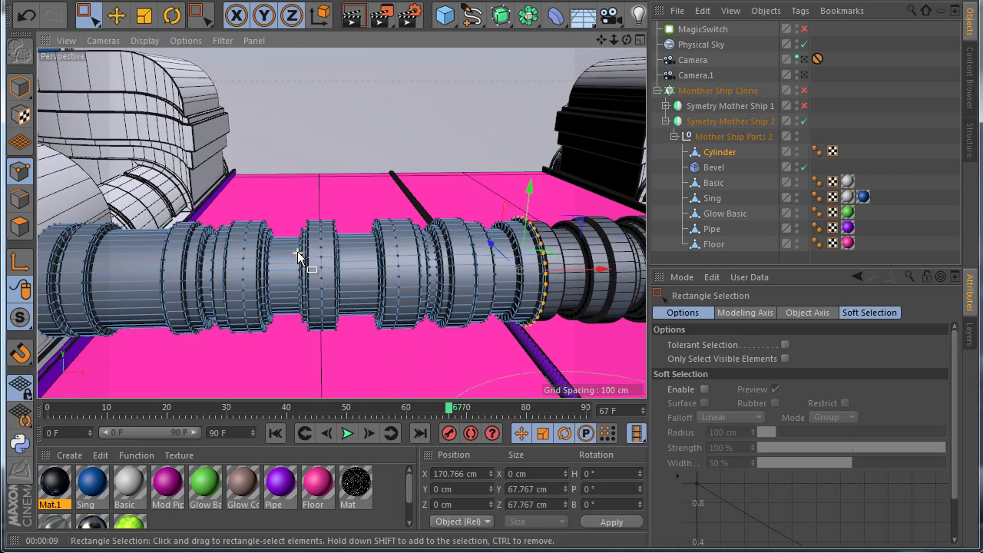
{"action": "middle_click", "coordinate": [298, 257]}
{"action": "middle_click", "coordinate": [384, 292]}
{"action": "scroll", "coordinate": [348, 367], "scroll_direction": "up", "scroll_amount": 2}
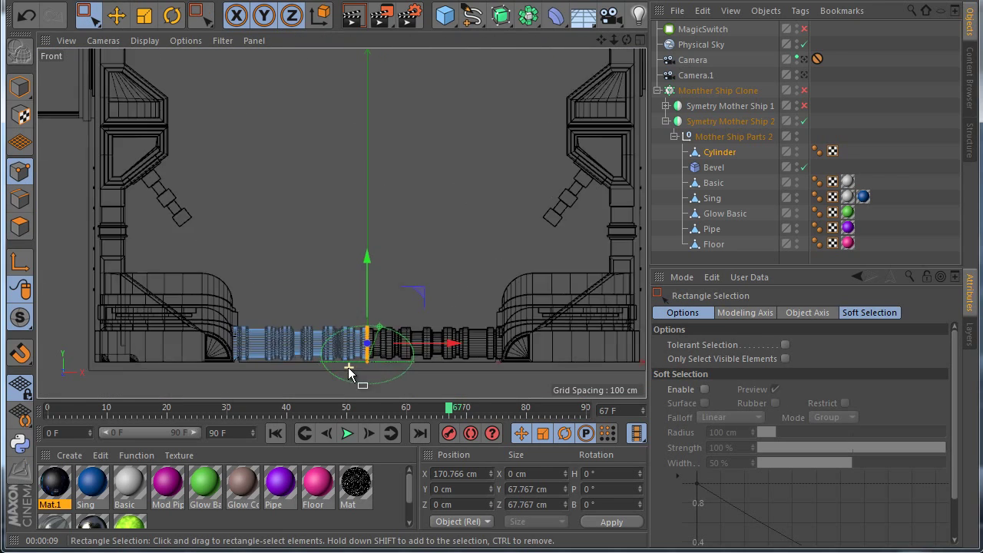
{"action": "scroll", "coordinate": [323, 361], "scroll_direction": "up", "scroll_amount": 4}
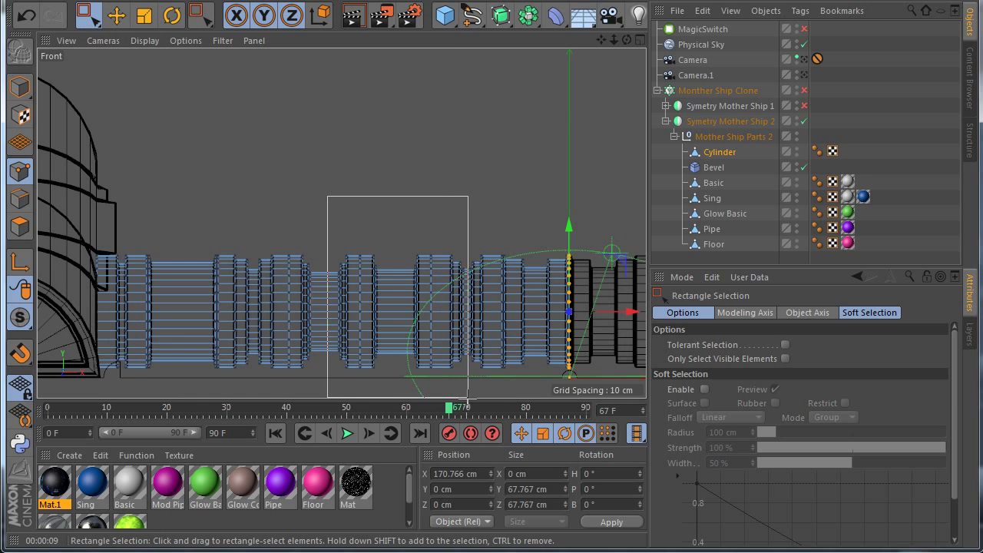
Select the points of the two neighbouring middle bands, disable the Bevel deformer, and scale them uniformly to about 45 cm in diameter
{"action": "left_click_drag", "start_coordinate": [468, 398], "coordinate": [468, 394]}
{"action": "key", "text": "e"}
{"action": "key", "text": "t"}
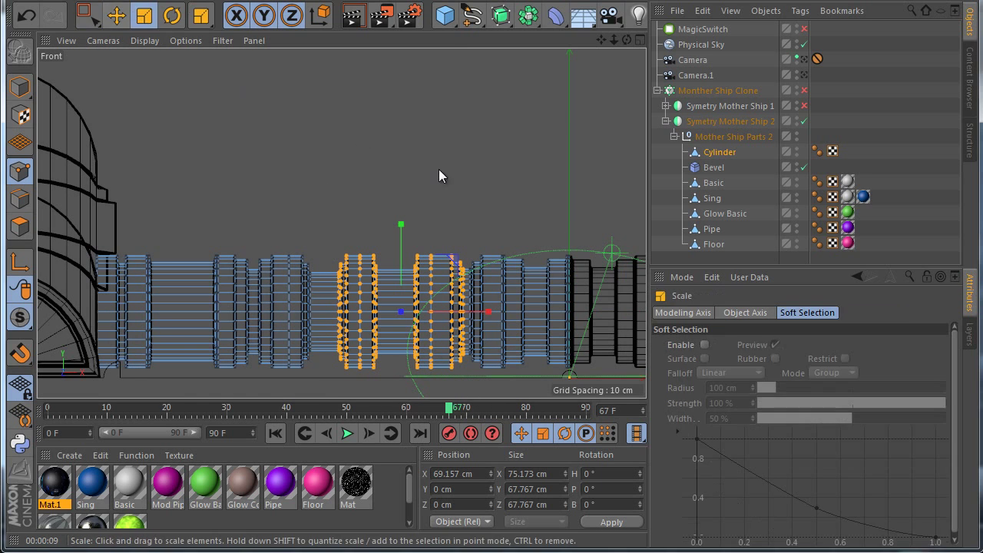
{"action": "left_click_drag", "start_coordinate": [336, 197], "coordinate": [591, 366]}
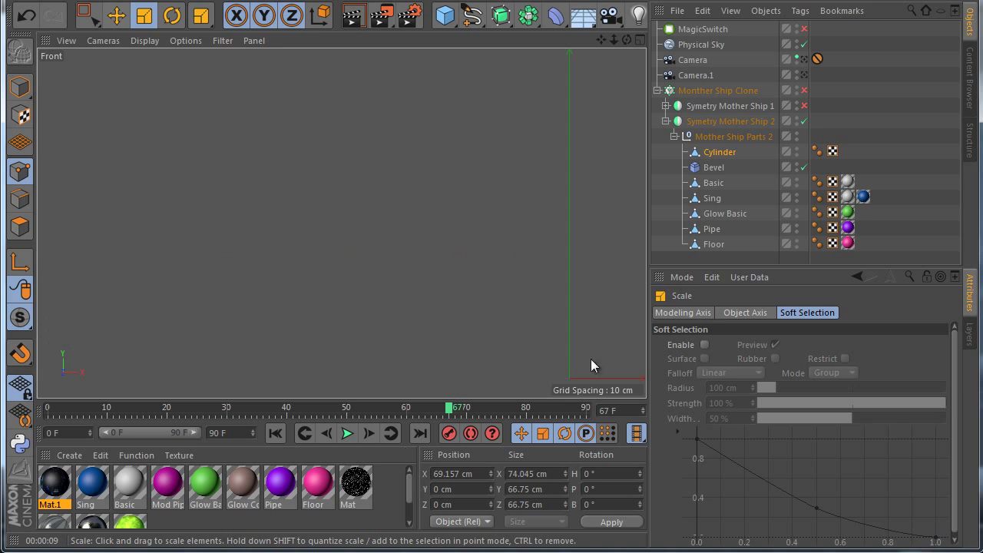
{"action": "left_click", "coordinate": [804, 166]}
{"action": "left_click_drag", "start_coordinate": [418, 225], "coordinate": [308, 239]}
{"action": "scroll", "coordinate": [413, 349], "scroll_direction": "up", "scroll_amount": 2}
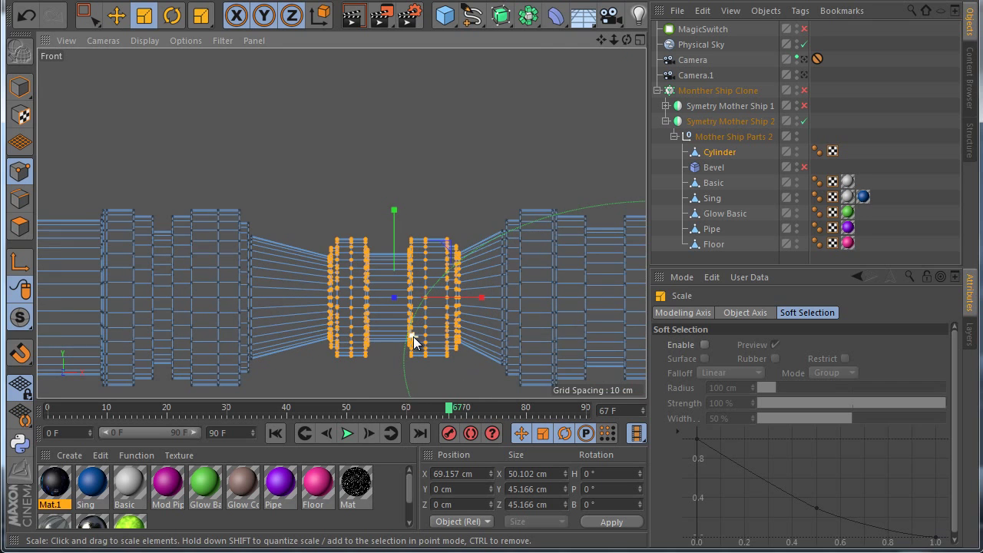
Select the outer edge rings on both sides of the narrowed bands and scale them apart along X to about 110 cm
{"action": "key", "text": "0"}
{"action": "left_click_drag", "start_coordinate": [471, 368], "coordinate": [459, 230], "text": "ctrl"}
{"action": "scroll", "coordinate": [411, 334], "scroll_direction": "up", "scroll_amount": 3}
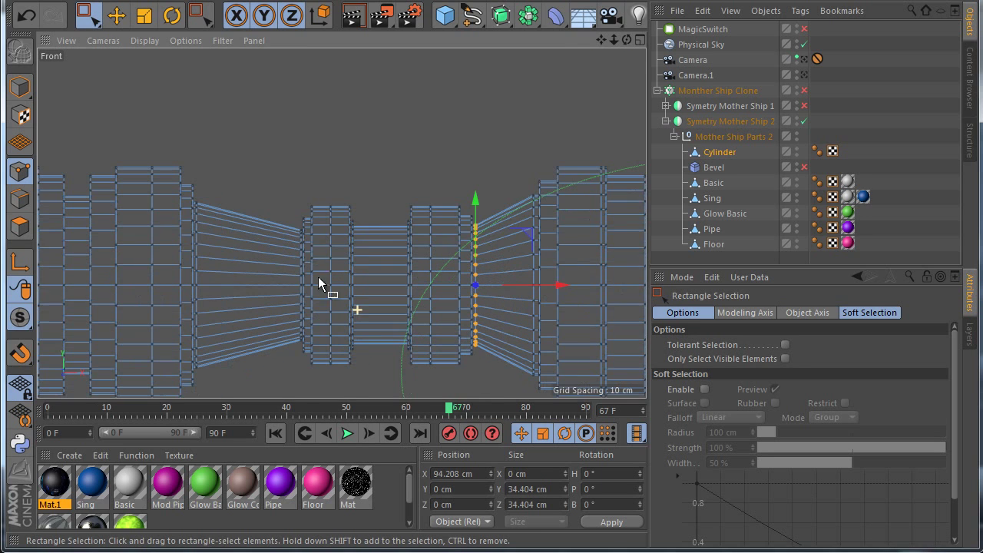
{"action": "key", "text": "z"}
{"action": "left_click_drag", "start_coordinate": [276, 202], "coordinate": [302, 370], "text": "shift"}
{"action": "key", "text": "z"}
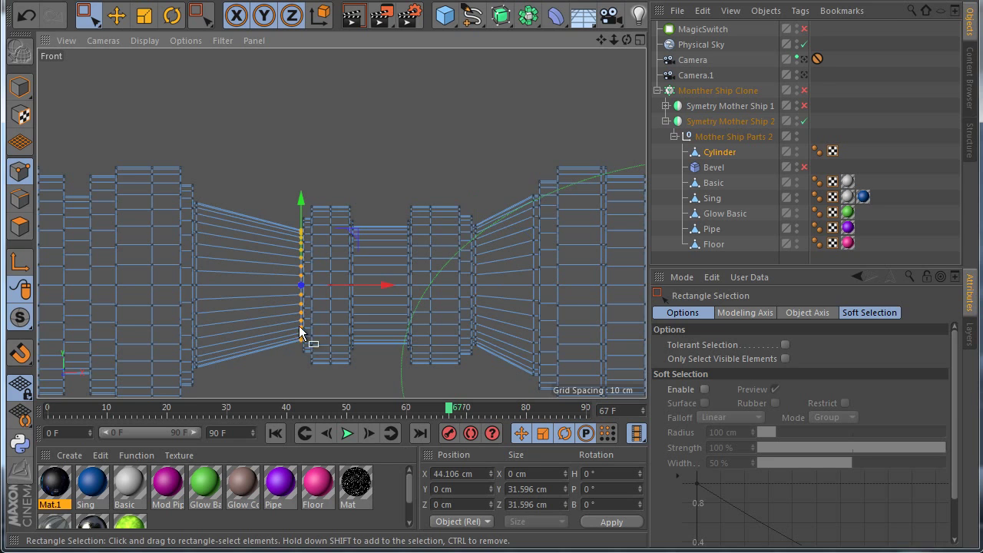
{"action": "left_click_drag", "start_coordinate": [499, 366], "coordinate": [475, 193]}
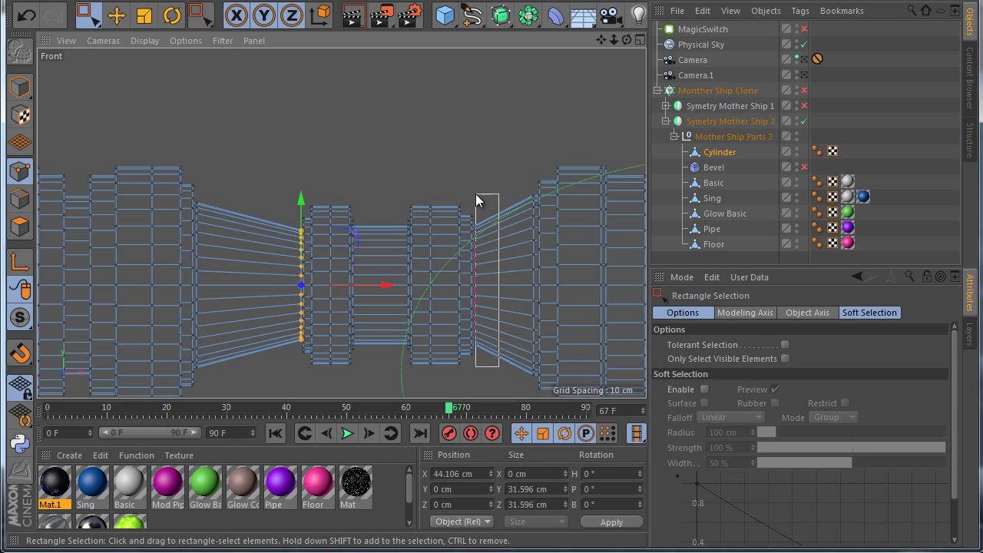
{"action": "left_click", "coordinate": [146, 17]}
{"action": "left_click_drag", "start_coordinate": [475, 290], "coordinate": [581, 300]}
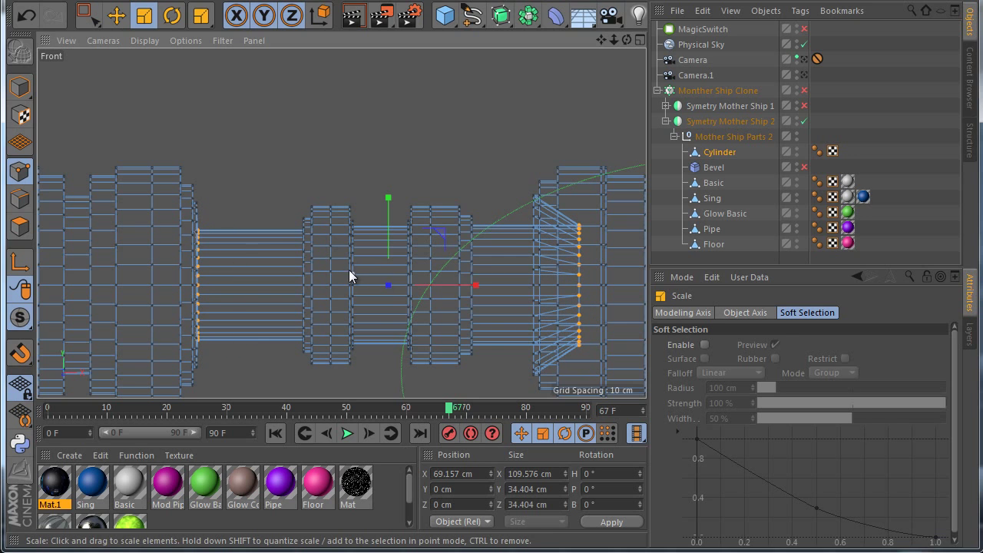
Select only the stretched ring nearest the mirror centre and move it back along X to about 111 cm
{"action": "left_click", "coordinate": [89, 16]}
{"action": "left_click_drag", "start_coordinate": [597, 351], "coordinate": [566, 192]}
{"action": "left_click_drag", "start_coordinate": [628, 281], "coordinate": [582, 283]}
{"action": "scroll", "coordinate": [408, 305], "scroll_direction": "down", "scroll_amount": 3}
{"action": "scroll", "coordinate": [407, 306], "scroll_direction": "down", "scroll_amount": 2}
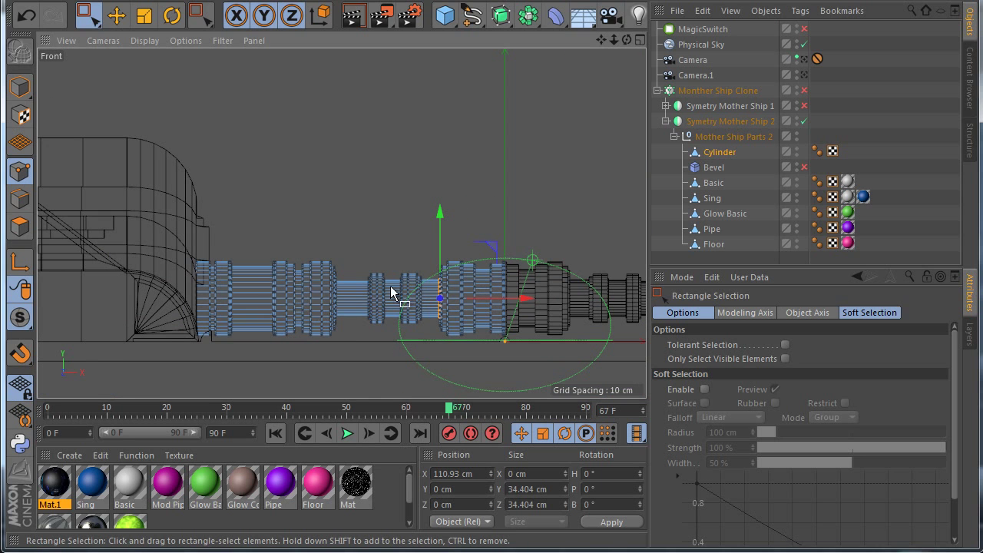
Deselect everything in the perspective view, look through Camera, and enable MagicSwitch to show the full cloned corridor
{"action": "middle_click", "coordinate": [376, 249]}
{"action": "middle_click", "coordinate": [331, 206]}
{"action": "key", "text": "ctrl+shift+a"}
{"action": "scroll", "coordinate": [314, 278], "scroll_direction": "down", "scroll_amount": 8}
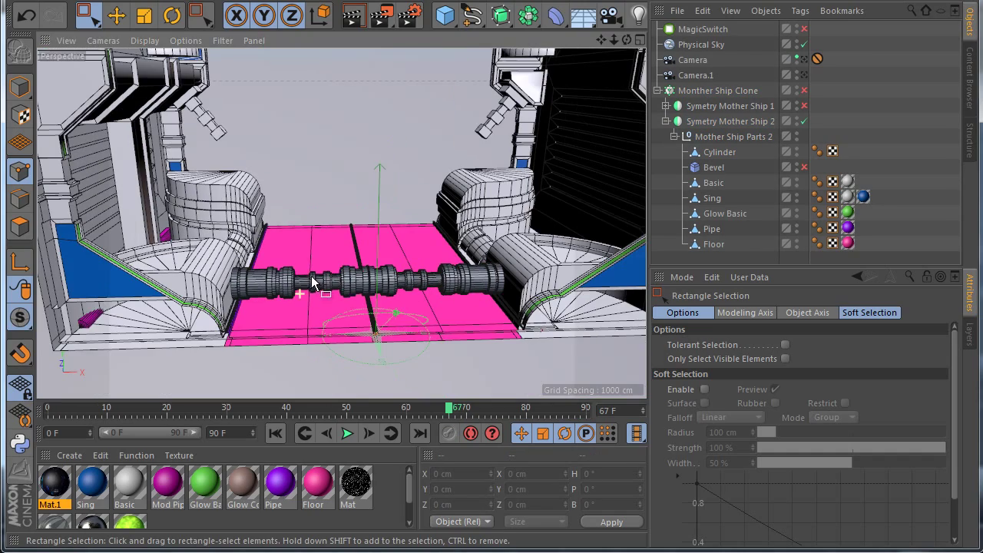
{"action": "scroll", "coordinate": [339, 274], "scroll_direction": "up", "scroll_amount": 1}
{"action": "scroll", "coordinate": [294, 292], "scroll_direction": "down", "scroll_amount": 2}
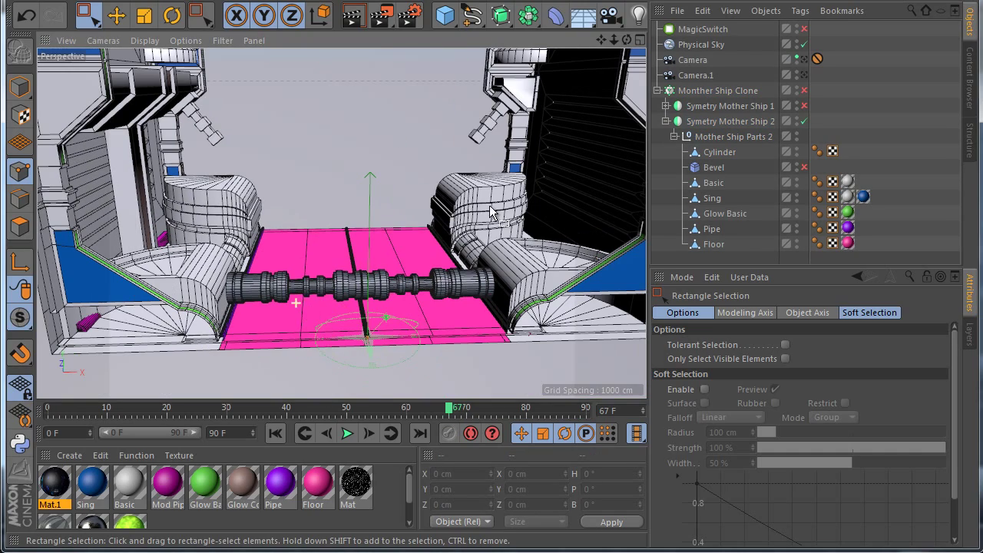
{"action": "left_click", "coordinate": [805, 59]}
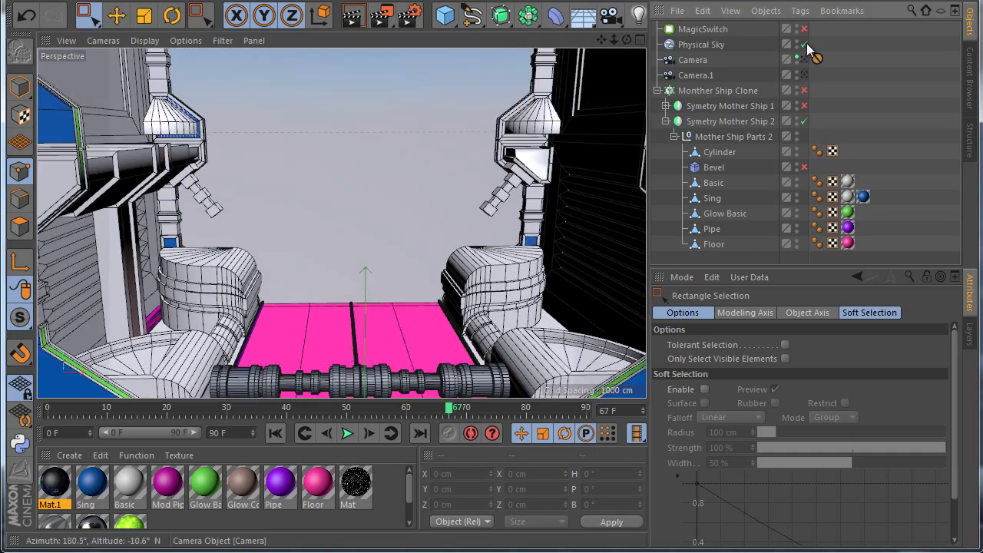
{"action": "left_click", "coordinate": [804, 29]}
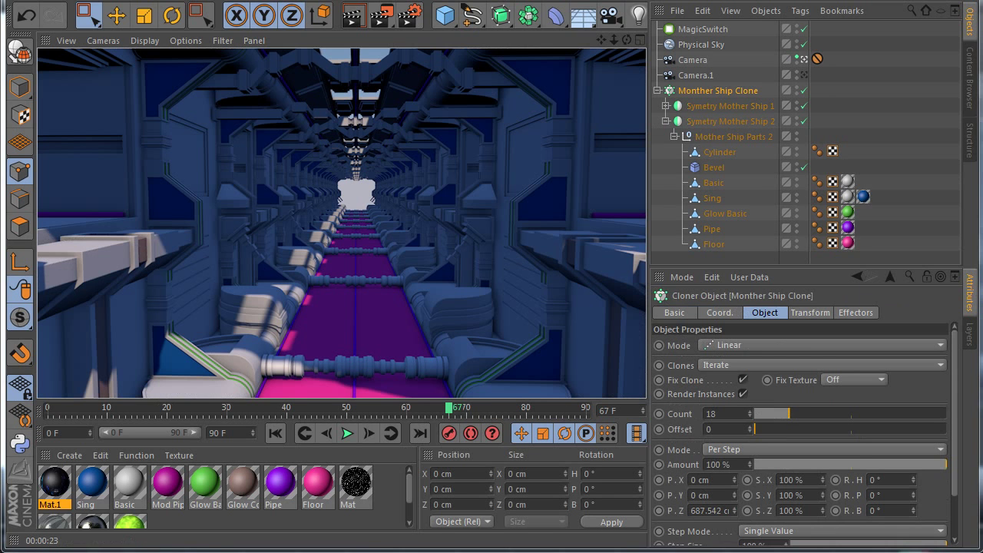